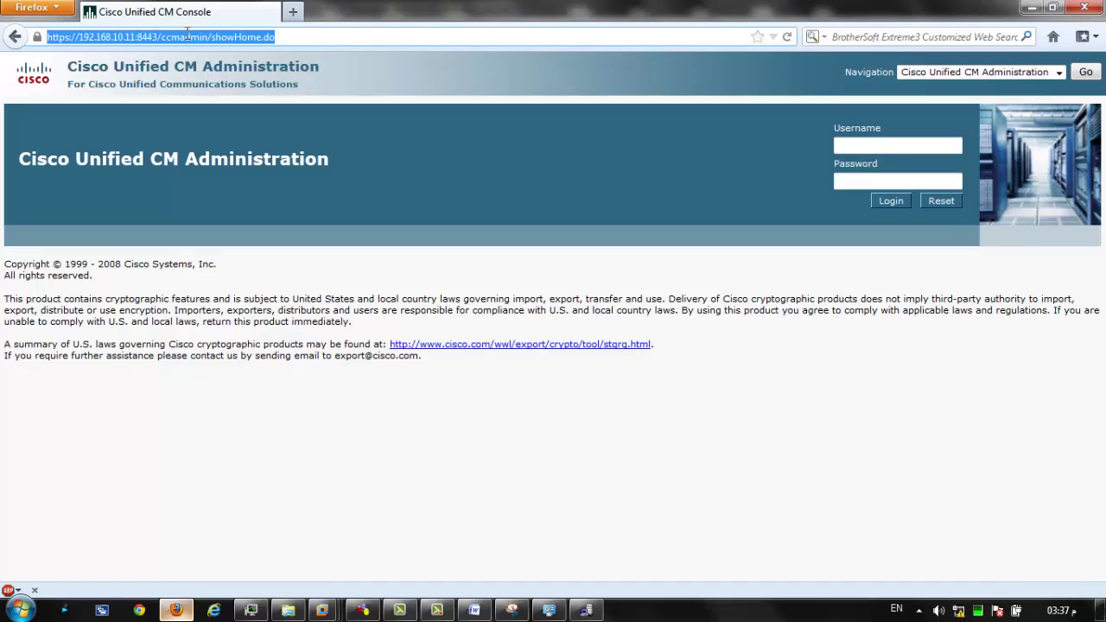
# Load the server address 192.168.10.11 in a new browser tab.
pyautogui.click(293, 12)
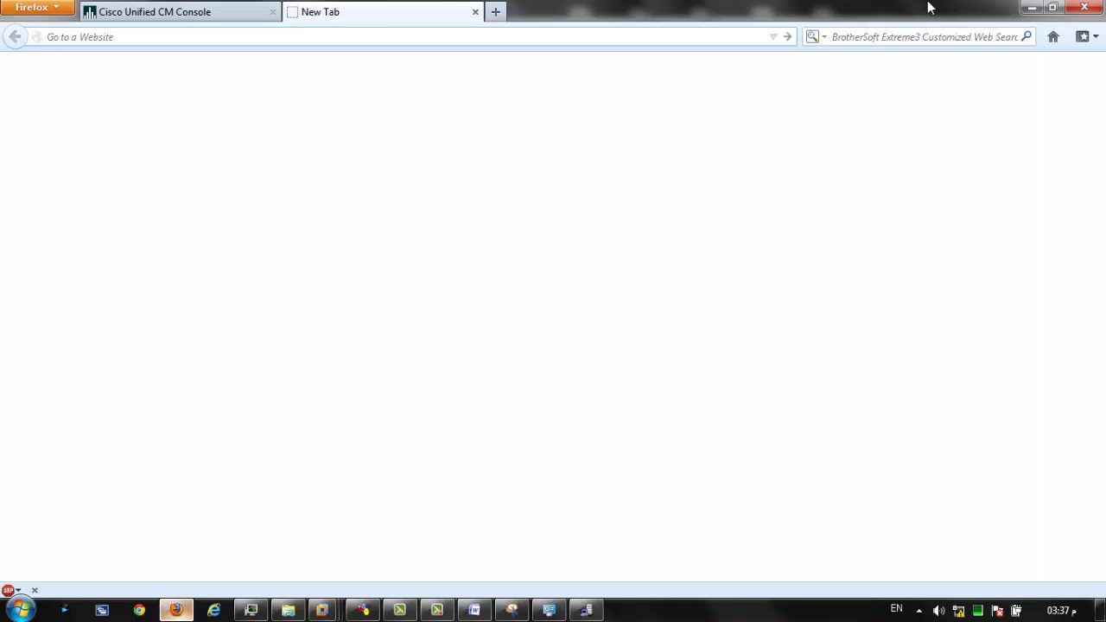
pyautogui.write('192.168.10.')
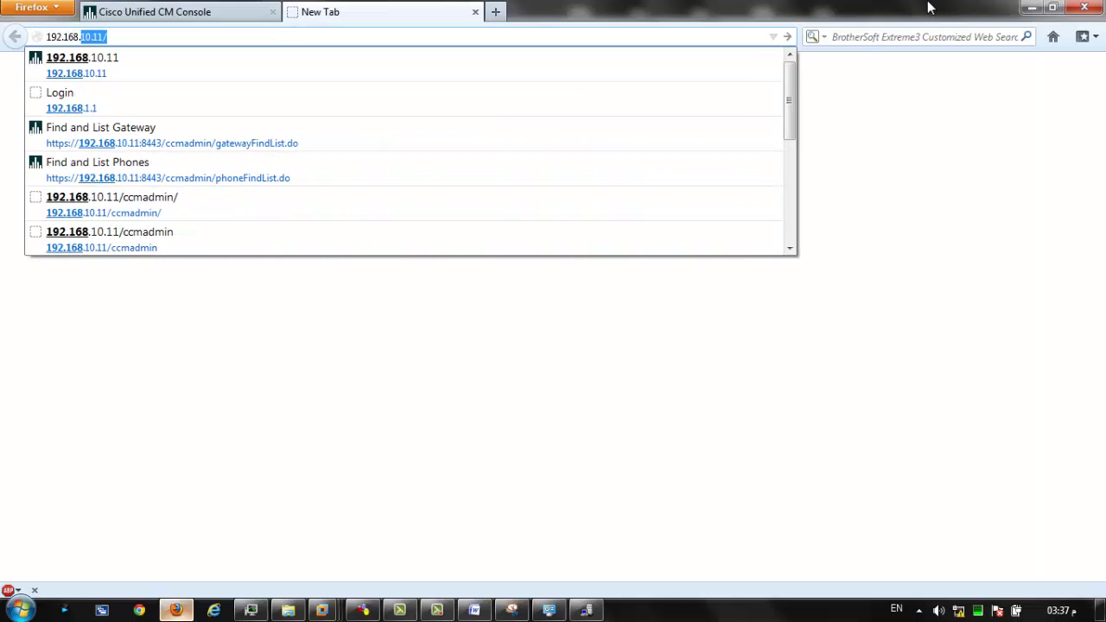
pyautogui.write('11')
pyautogui.press('Return')
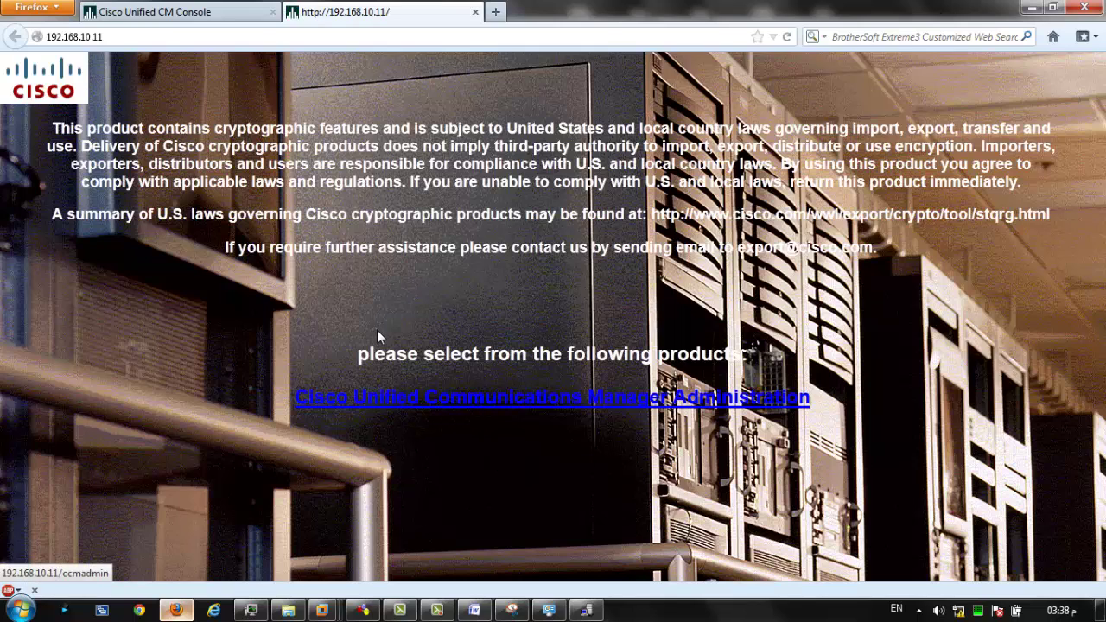
# Open the Unified CM Administration login, close the duplicate tab, and list the Navigation products.
pyautogui.click(417, 398)
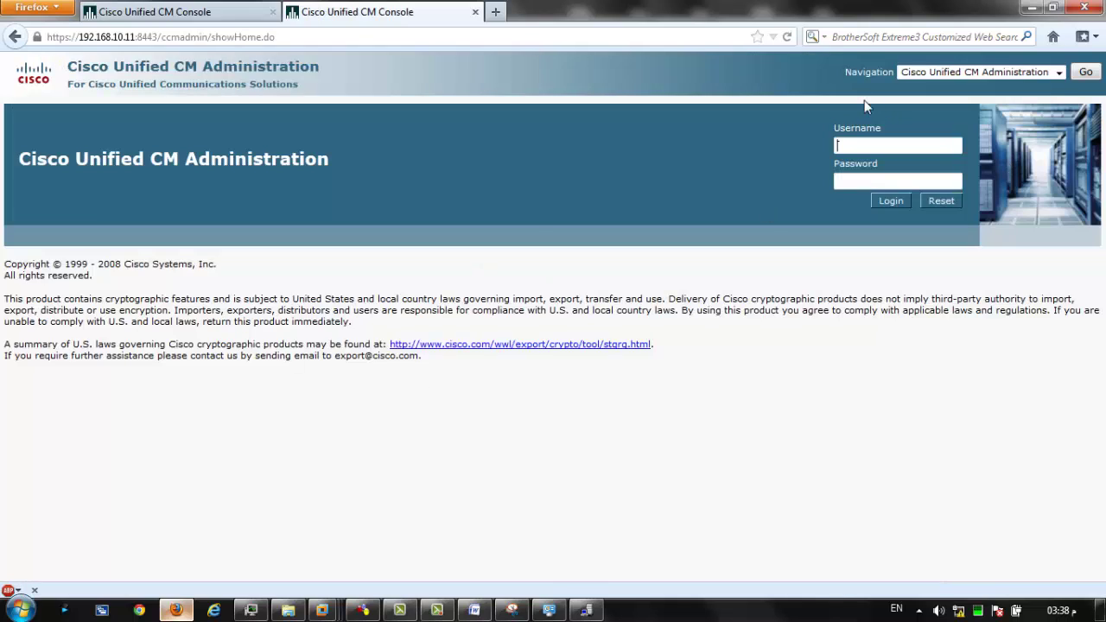
pyautogui.click(475, 12)
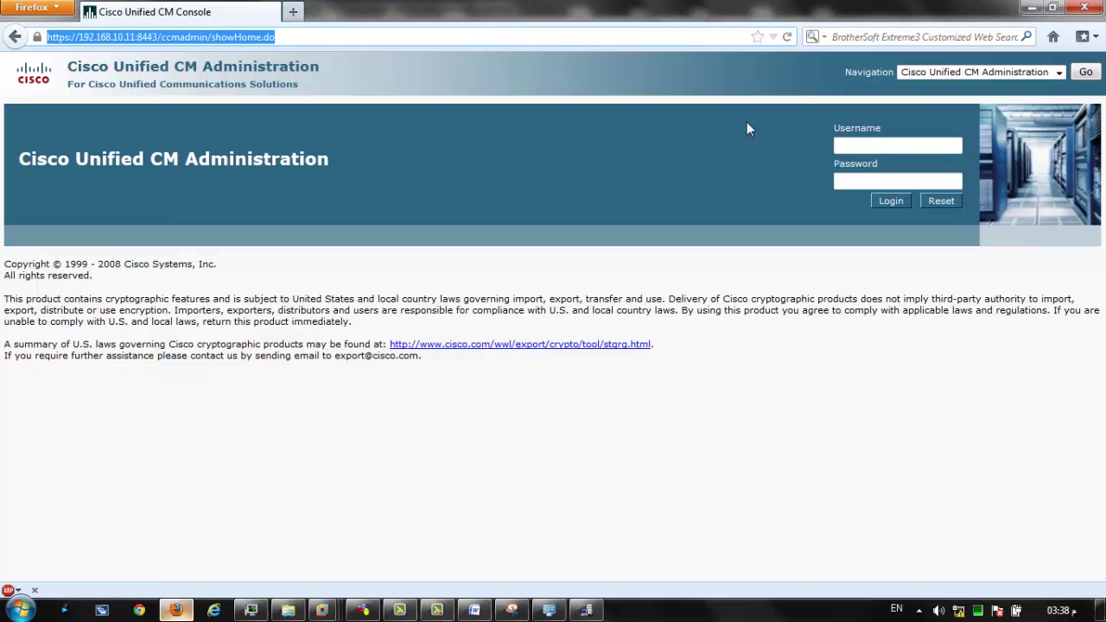
pyautogui.click(946, 72)
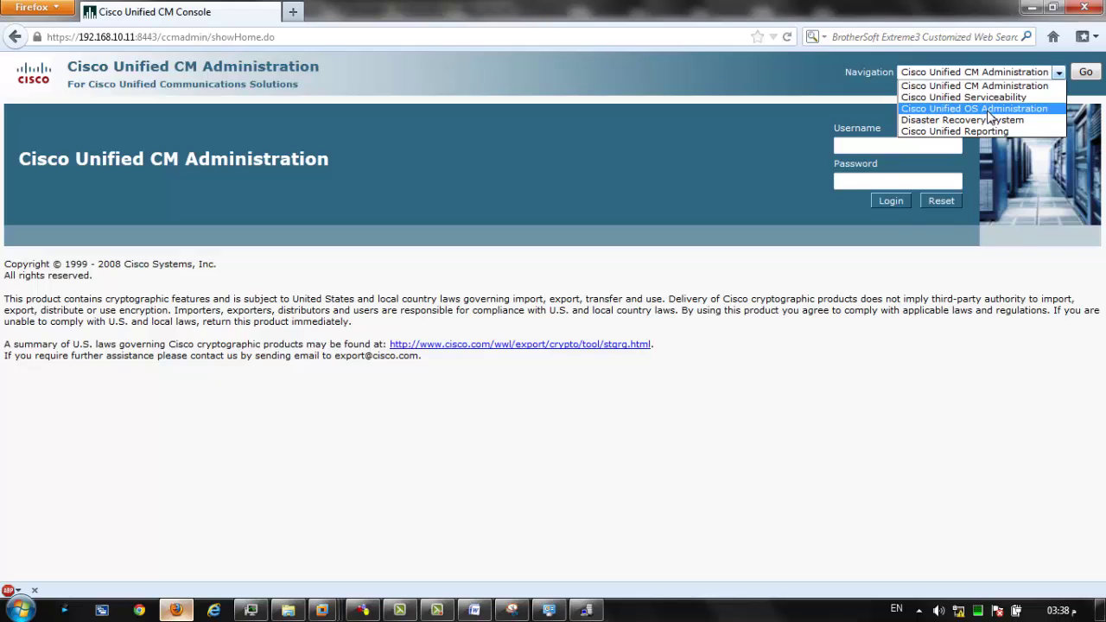
# Switch to Cisco Unified OS Administration and sign in with the administrator credentials.
pyautogui.click(990, 108)
pyautogui.click(1084, 74)
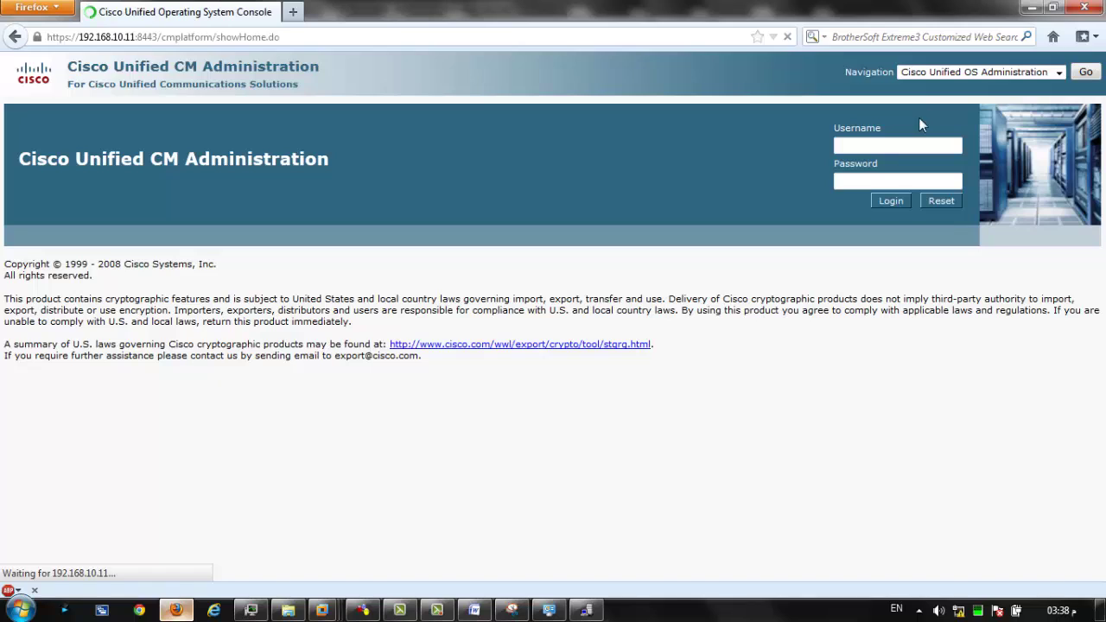
pyautogui.click(891, 141)
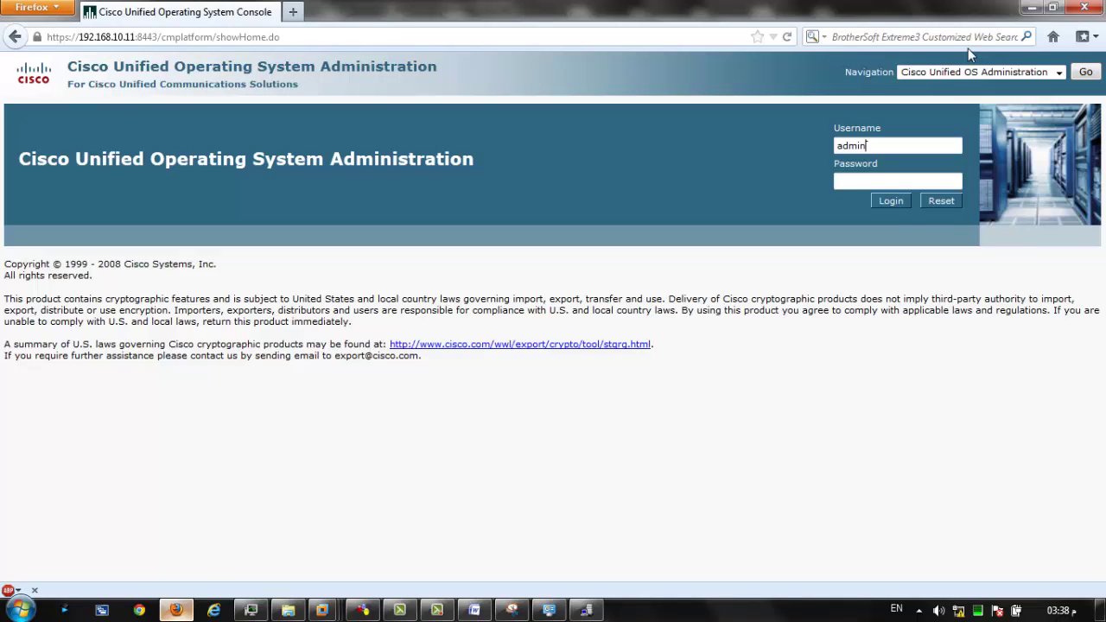
pyautogui.press('Tab')
pyautogui.write('•••••••••')
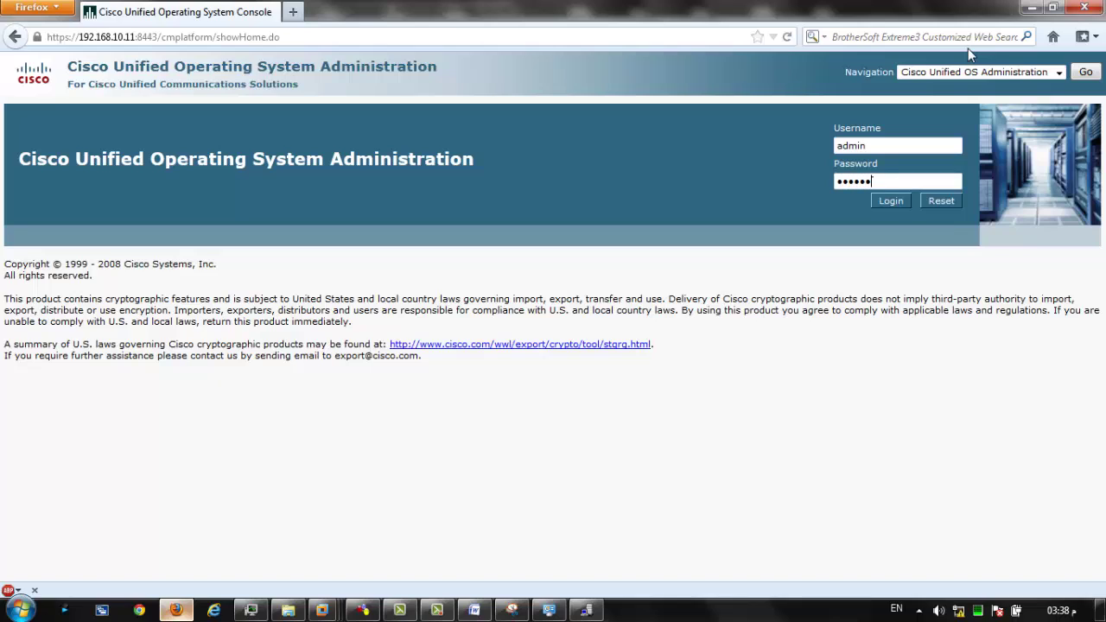
pyautogui.write('••••')
pyautogui.press('Return')
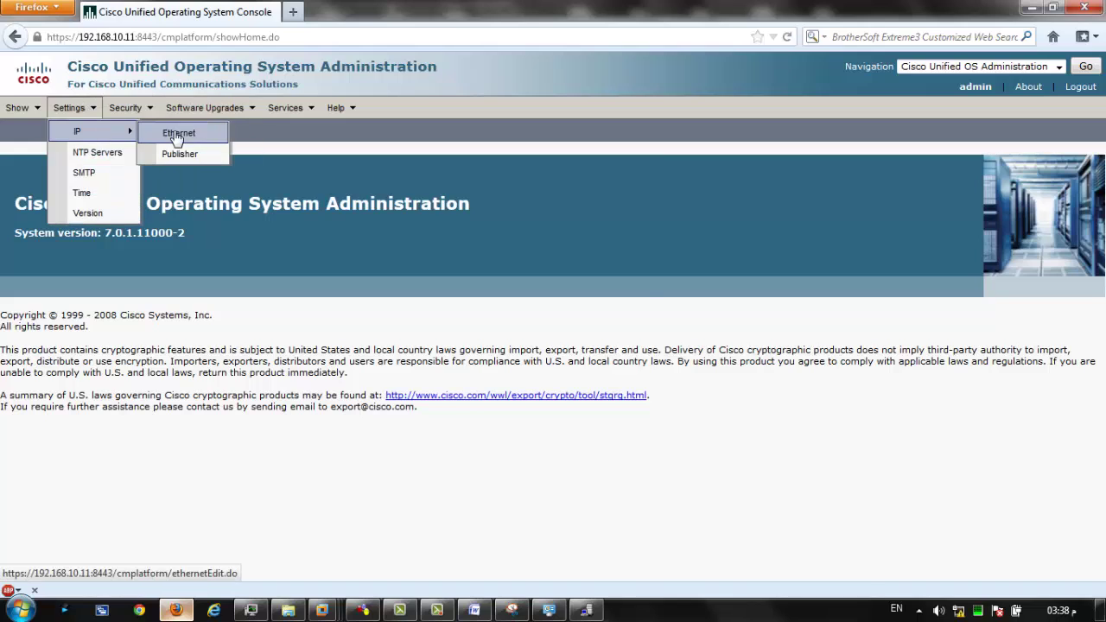
# Open Ethernet settings and review hostname, IP 192.168.10.11, mask 255.255.255.0, gateway 192.168.10.2.
pyautogui.click(178, 131)
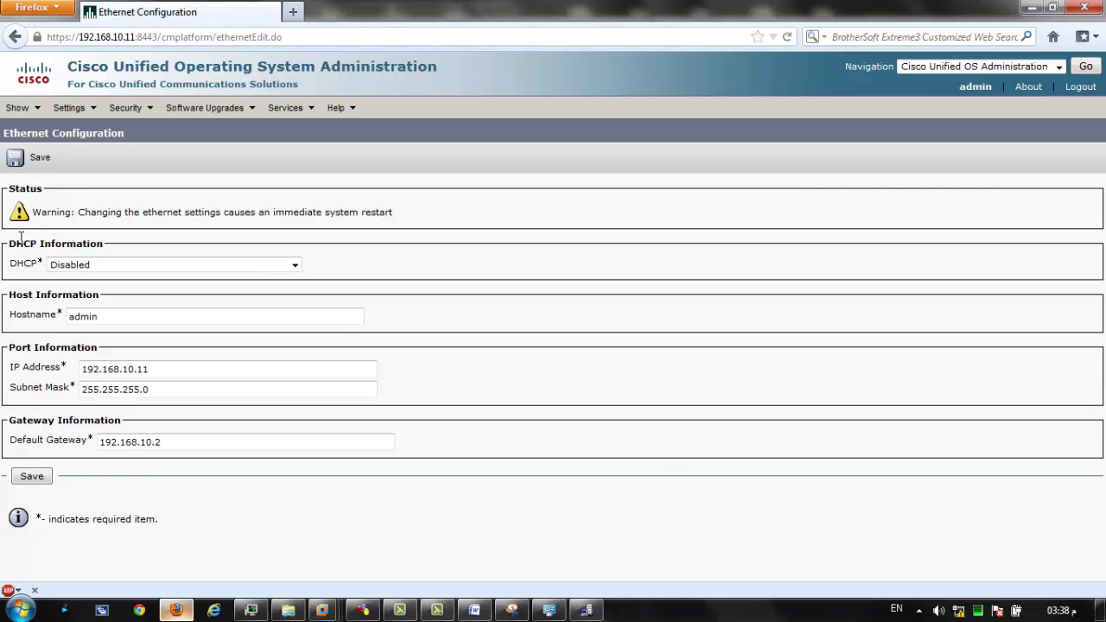
pyautogui.doubleClick(69, 316)
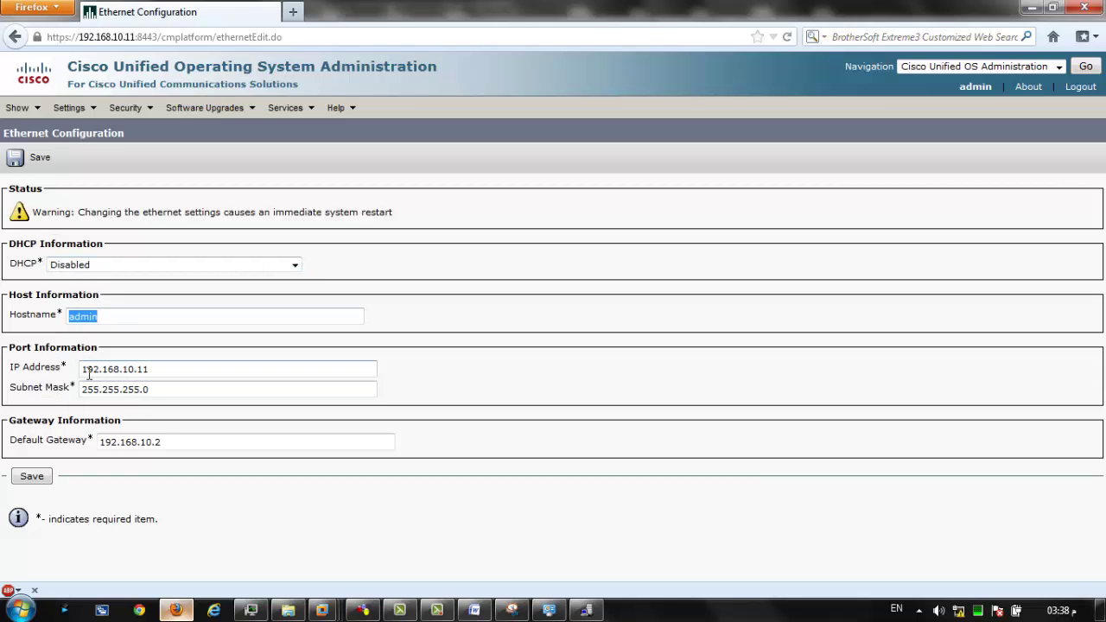
pyautogui.moveTo(89, 373); pyautogui.dragTo(154, 372)
pyautogui.moveTo(83, 390); pyautogui.dragTo(161, 397)
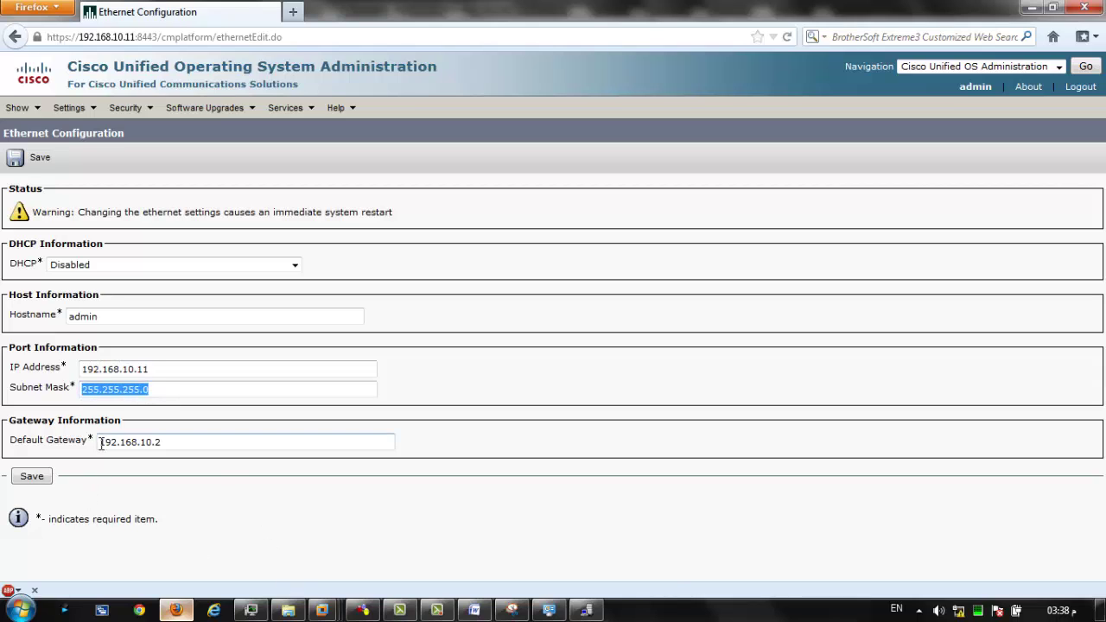
pyautogui.moveTo(101, 444); pyautogui.dragTo(180, 441)
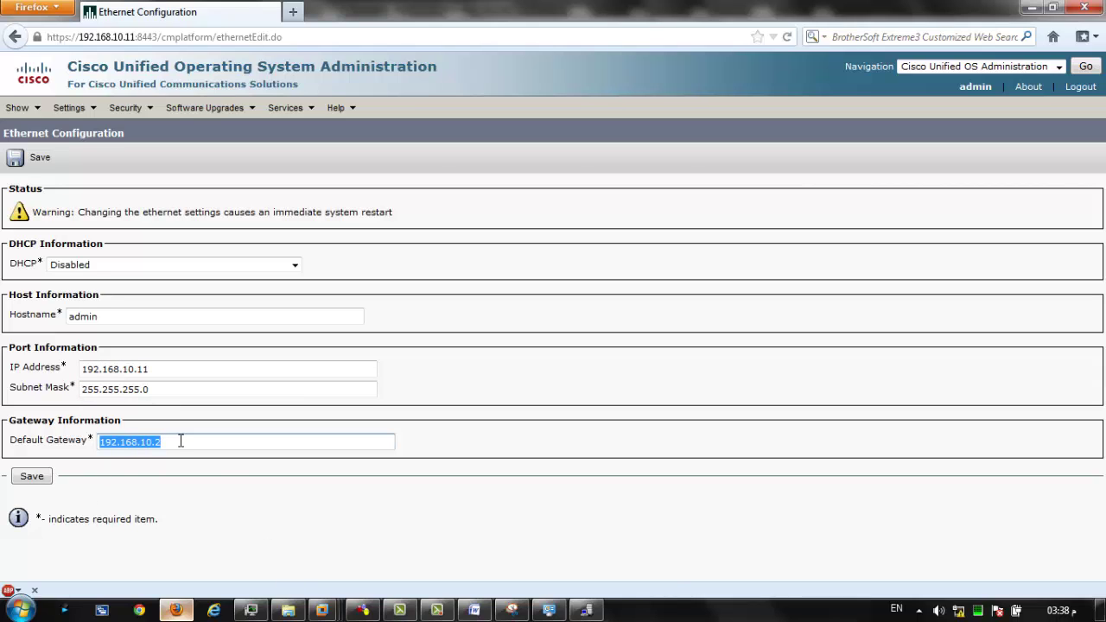
# Inspect the IP, hostname and gateway fields, then choose Cisco Unified Serviceability in Navigation.
pyautogui.click(255, 373)
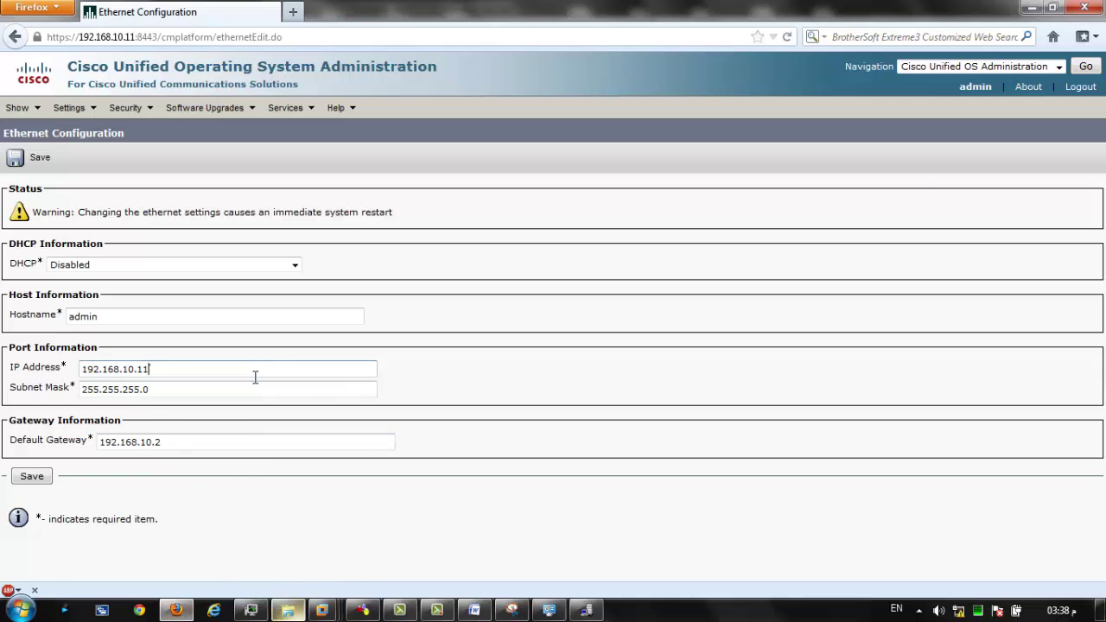
pyautogui.click(236, 312)
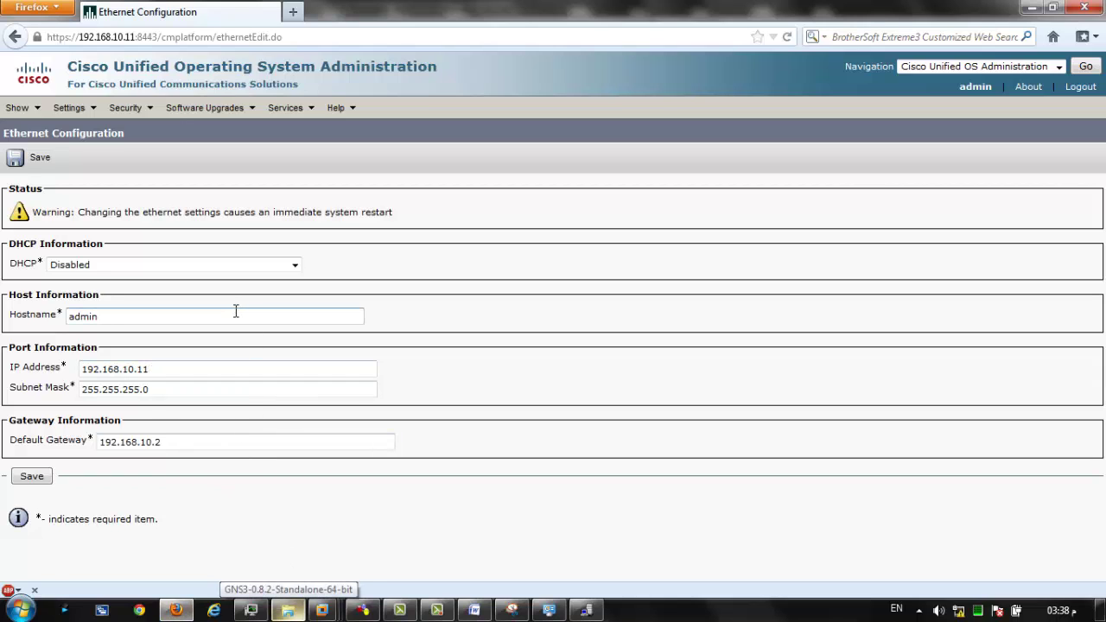
pyautogui.click(177, 446)
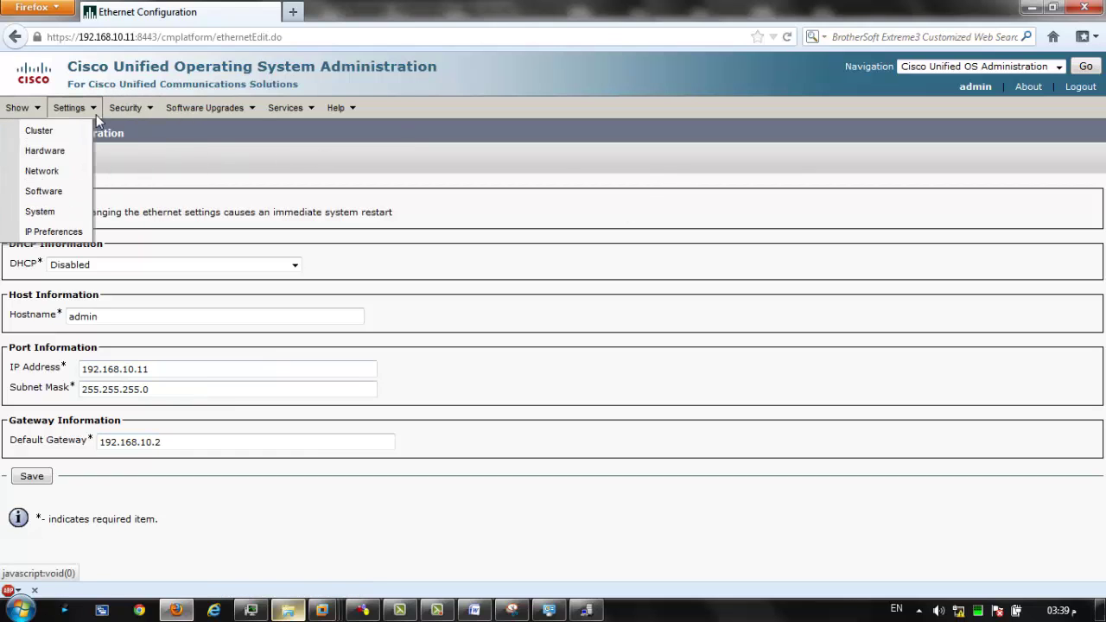
pyautogui.click(991, 67)
pyautogui.click(963, 91)
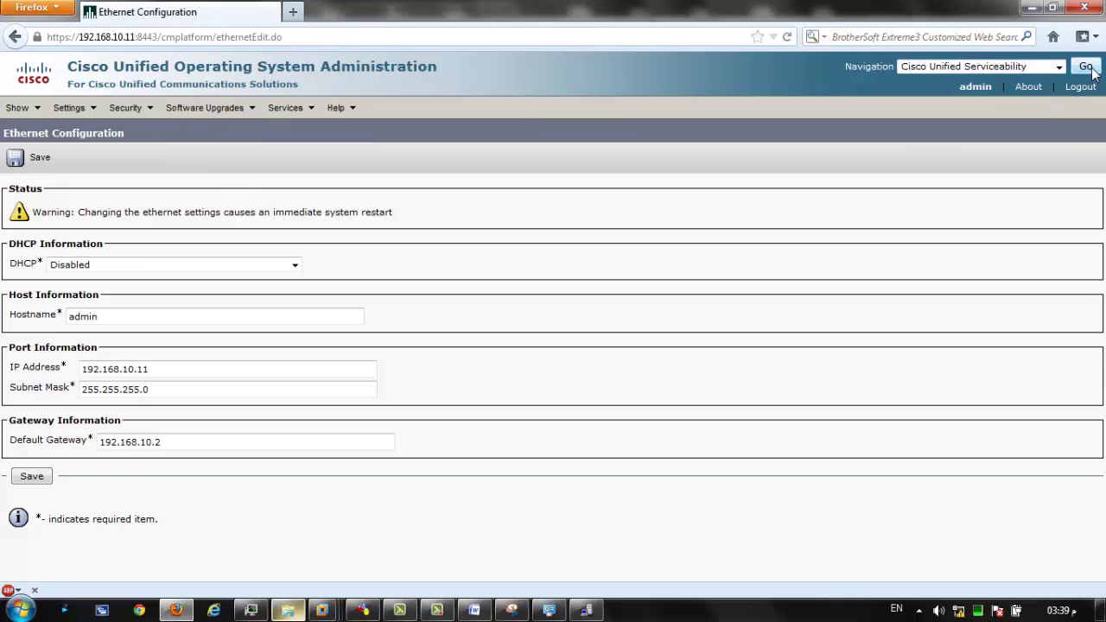
# Sign in to Cisco Unified Serviceability with the administrator credentials, correcting a mistyped password.
pyautogui.click(1086, 67)
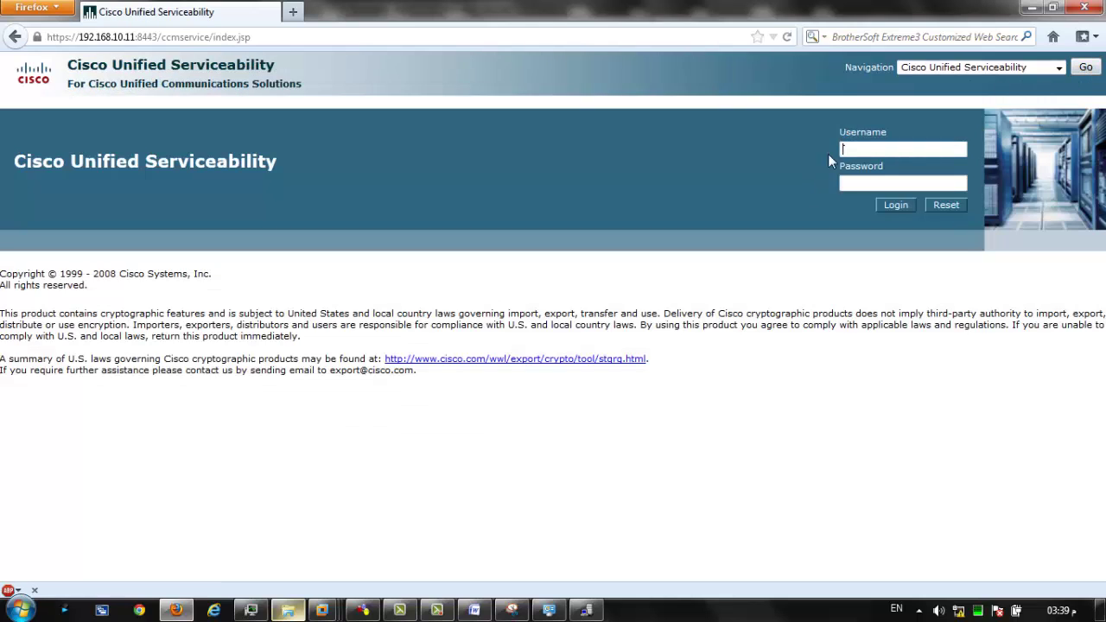
pyautogui.write('admin')
pyautogui.press('Tab')
pyautogui.write('••••')
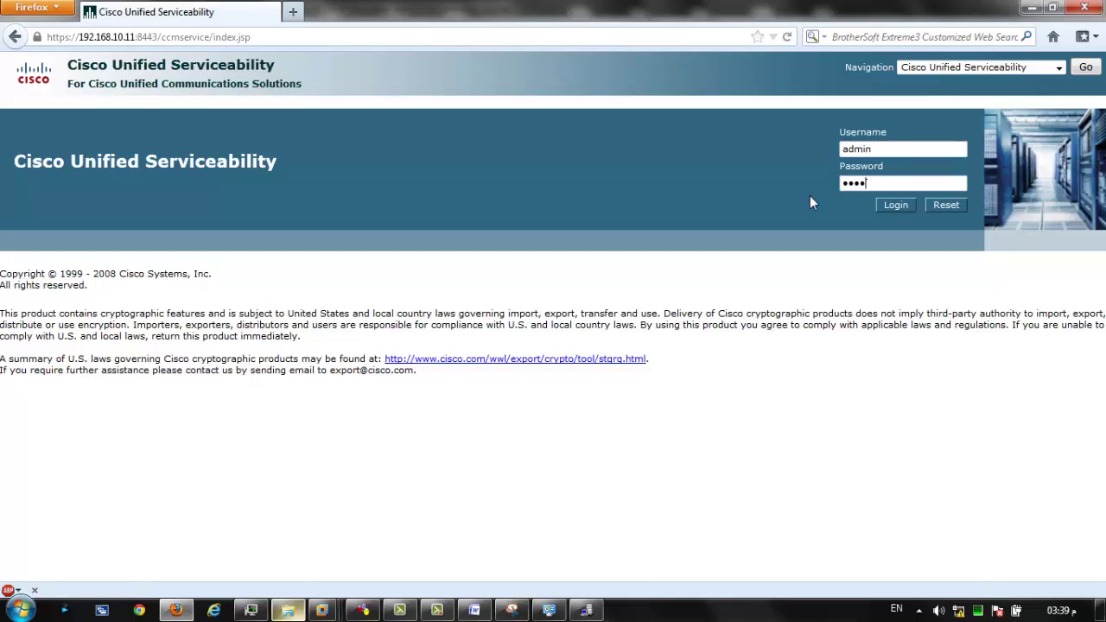
pyautogui.press('BackSpace')
pyautogui.press('BackSpace')
pyautogui.write('••••••••••••')
pyautogui.press('Return')
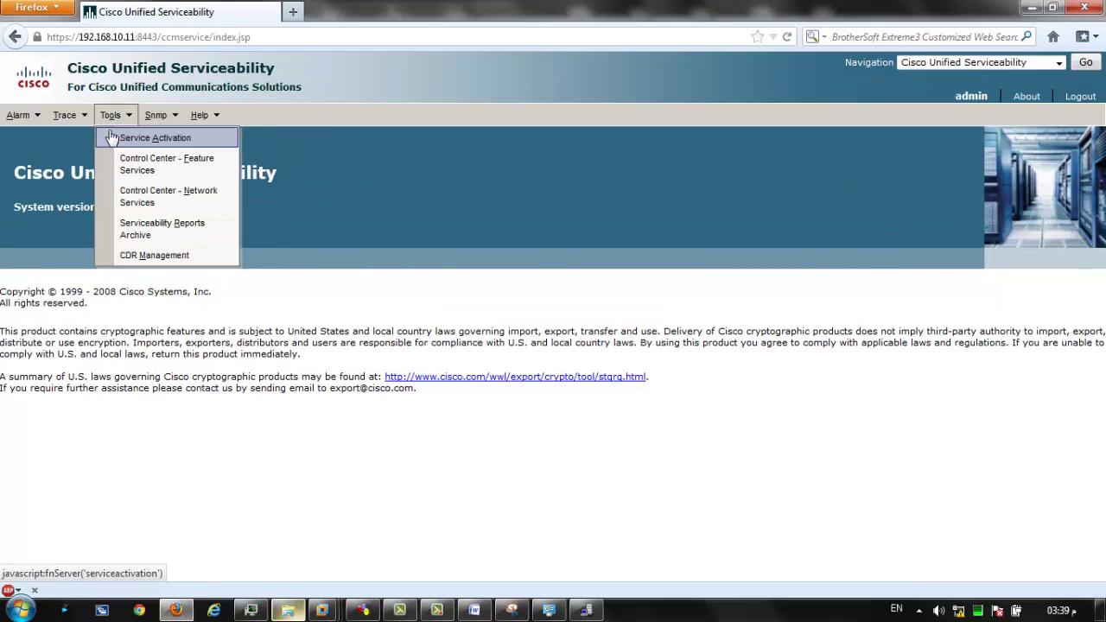
# Check on Service Activation that Cisco CallManager and Cisco Tftp are Activated on 192.168.10.11.
pyautogui.click(112, 138)
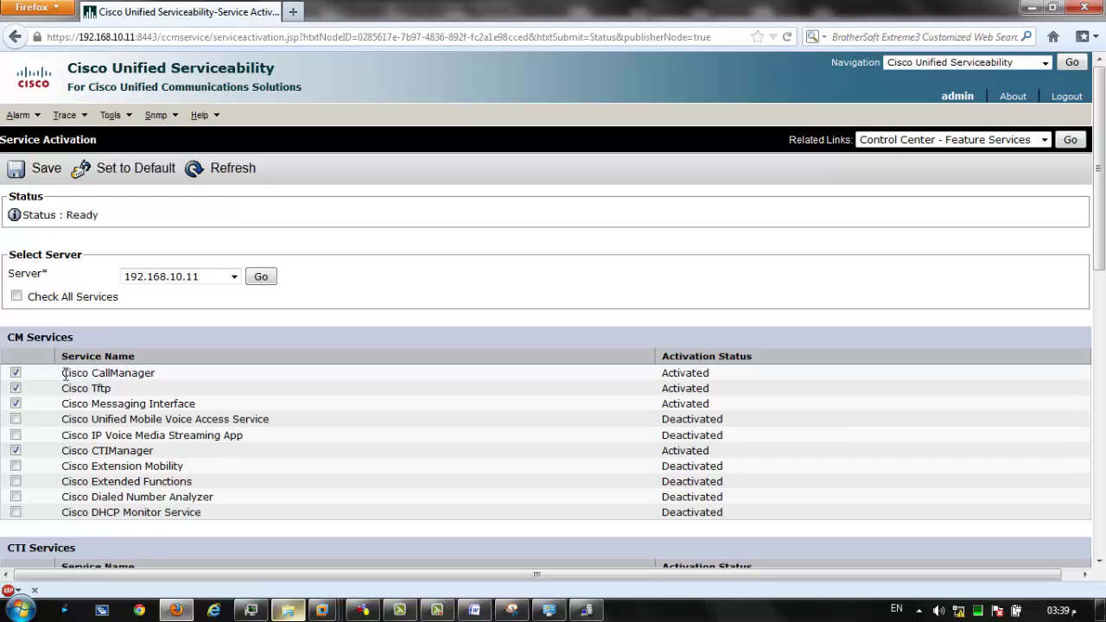
pyautogui.moveTo(65, 373); pyautogui.dragTo(154, 374)
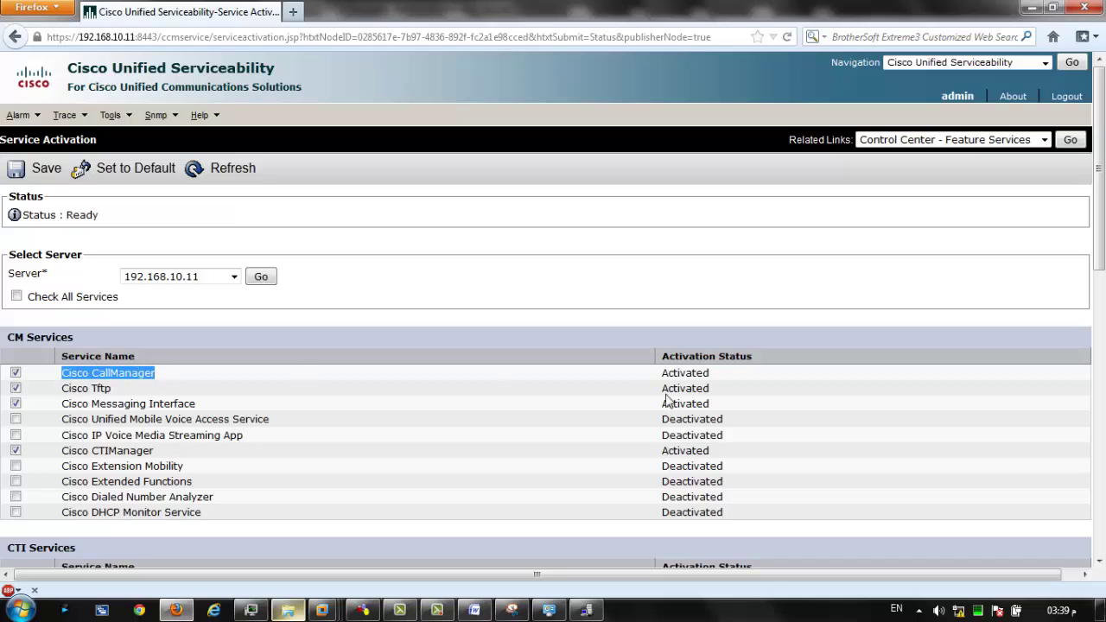
pyautogui.moveTo(663, 373); pyautogui.dragTo(709, 372)
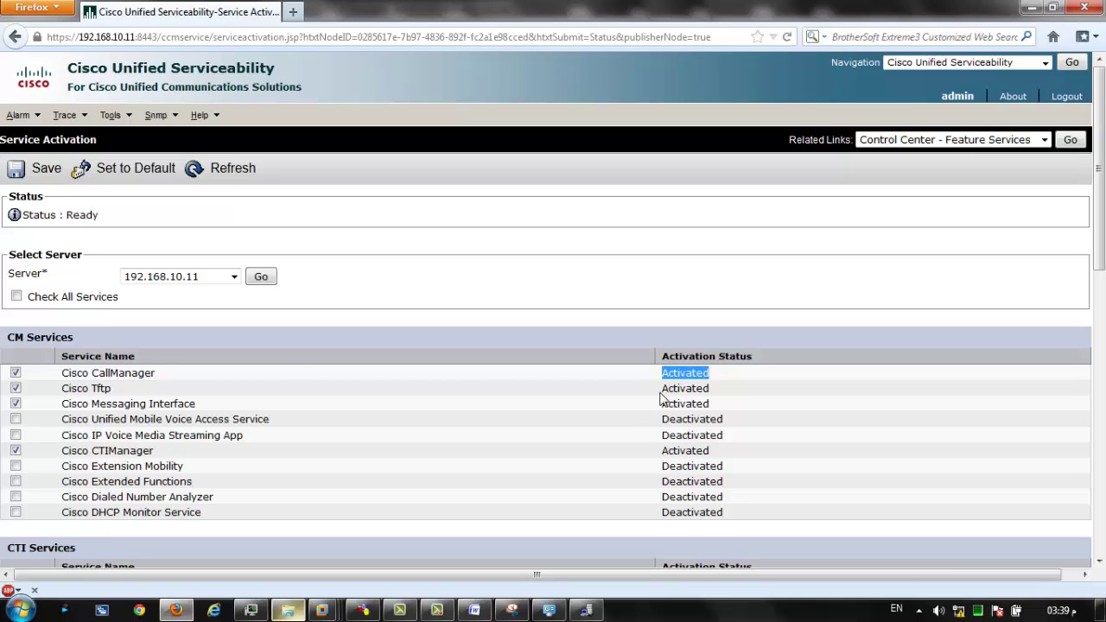
pyautogui.moveTo(661, 388); pyautogui.dragTo(722, 393)
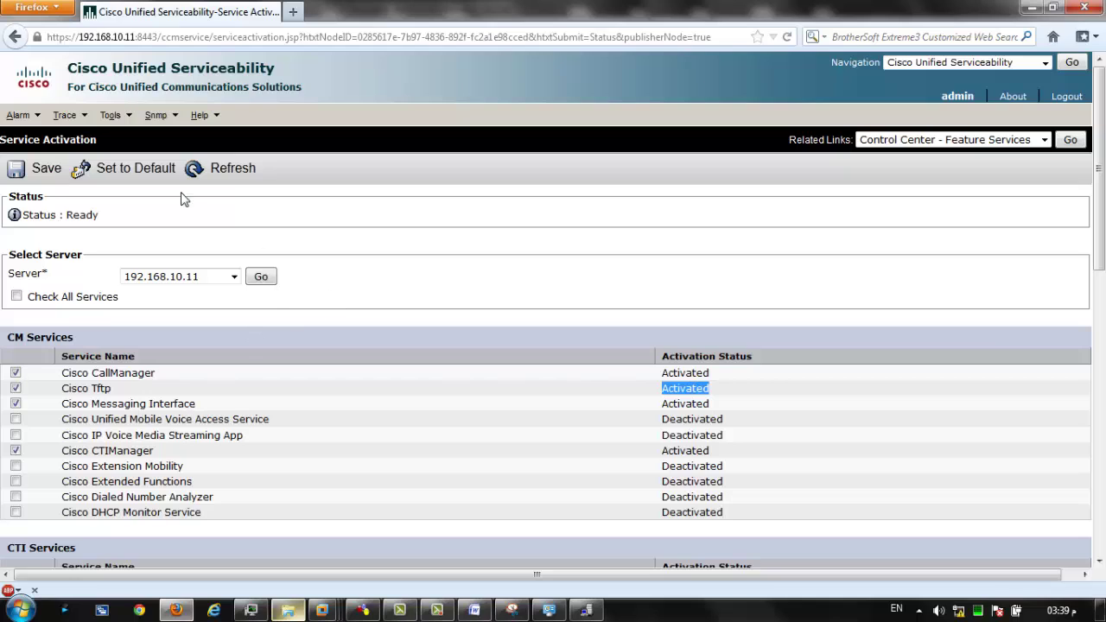
pyautogui.click(110, 115)
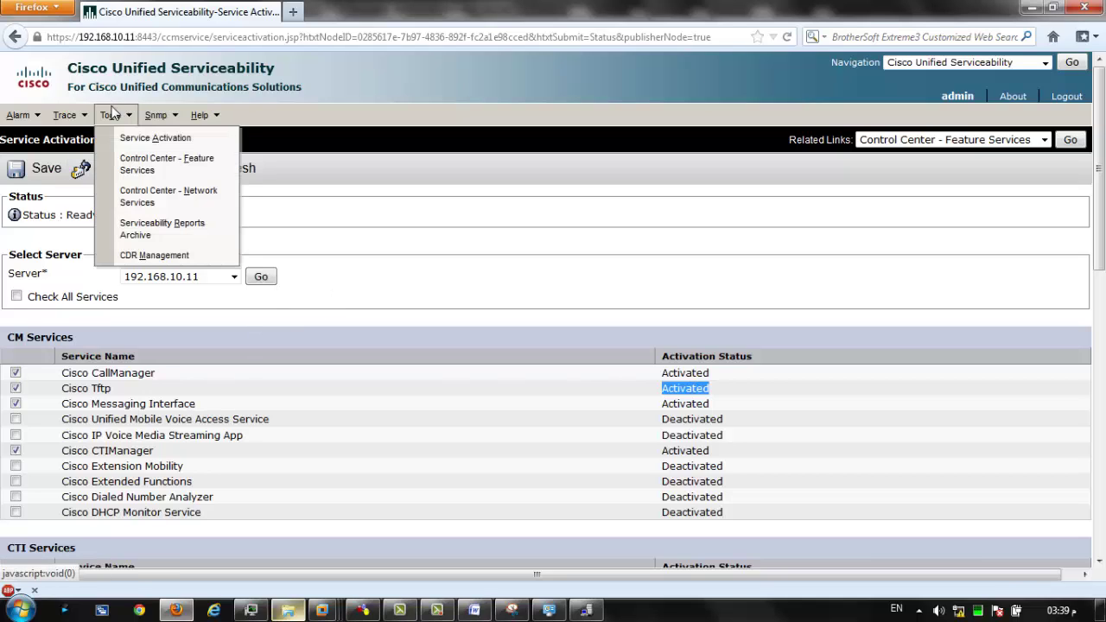
pyautogui.click(147, 171)
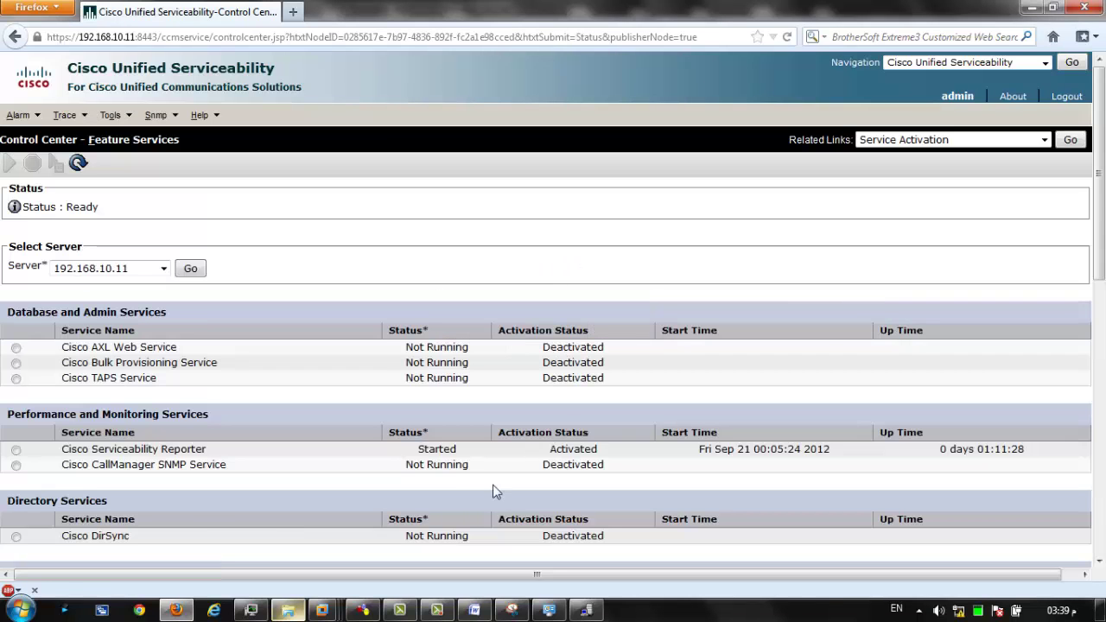
pyautogui.doubleClick(442, 450)
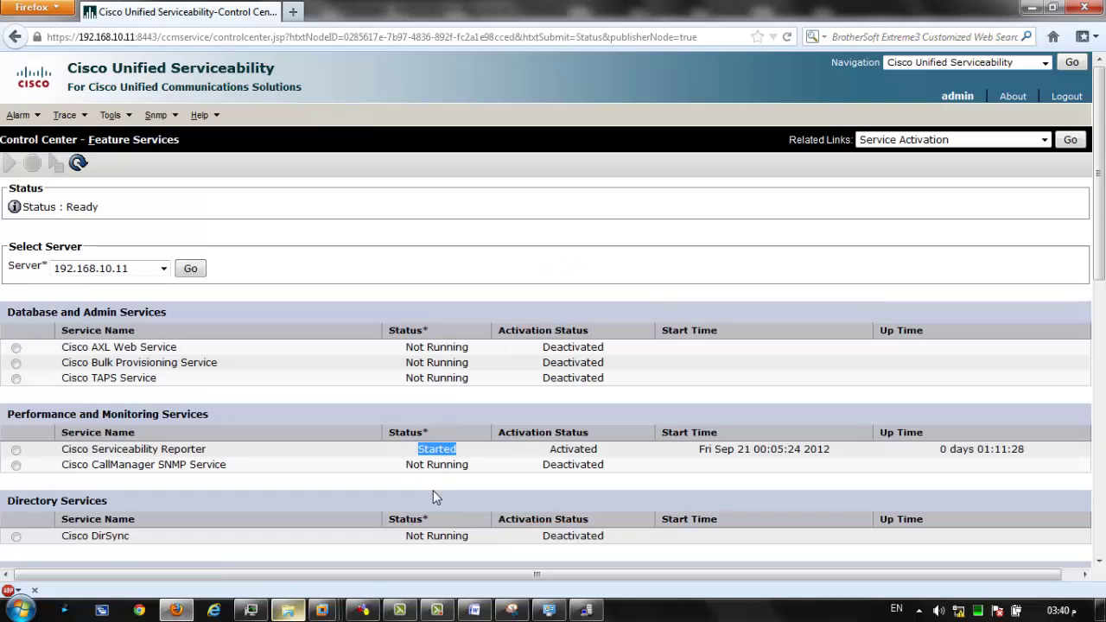
pyautogui.scroll(-4, 433, 490)
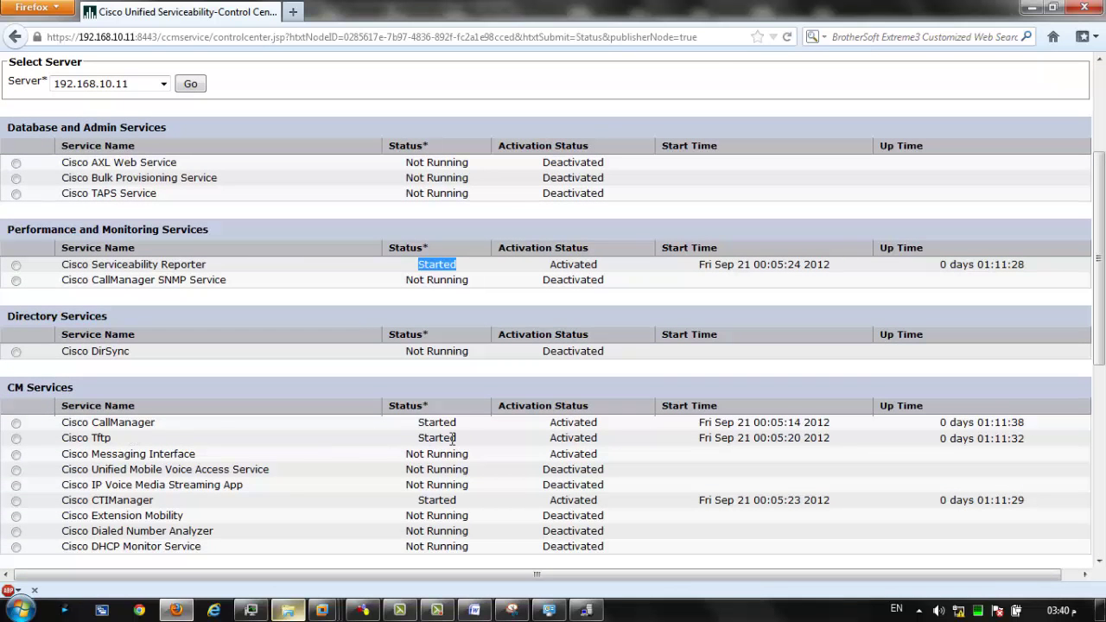
pyautogui.doubleClick(439, 422)
pyautogui.click(434, 441)
pyautogui.doubleClick(562, 422)
pyautogui.doubleClick(570, 439)
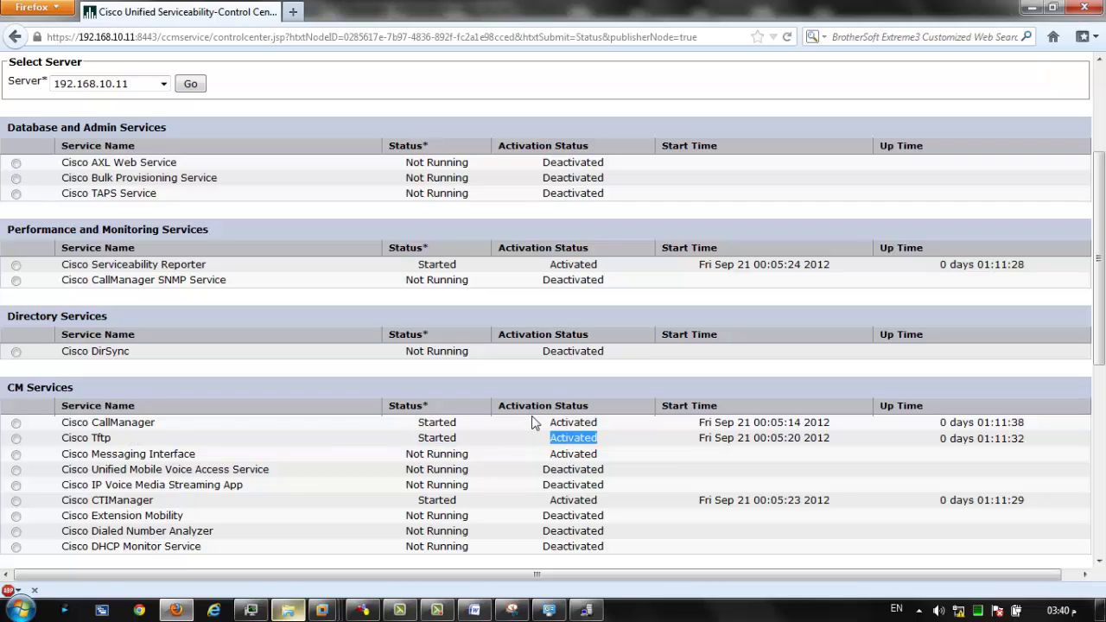
pyautogui.moveTo(760, 423); pyautogui.dragTo(865, 439)
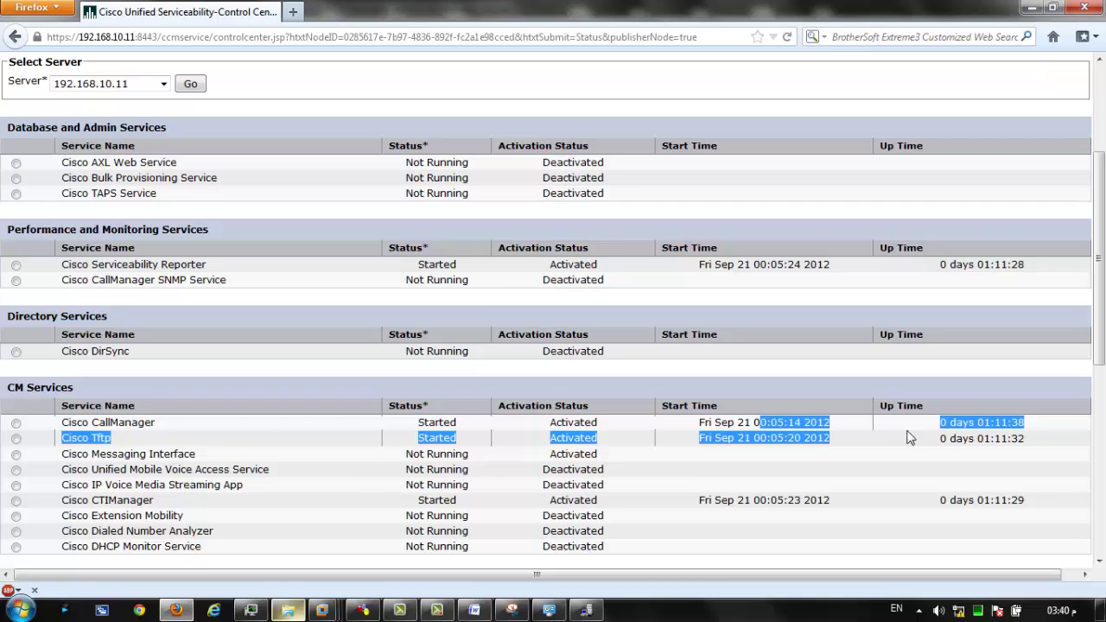
pyautogui.click(972, 425)
pyautogui.moveTo(984, 421); pyautogui.dragTo(1004, 411)
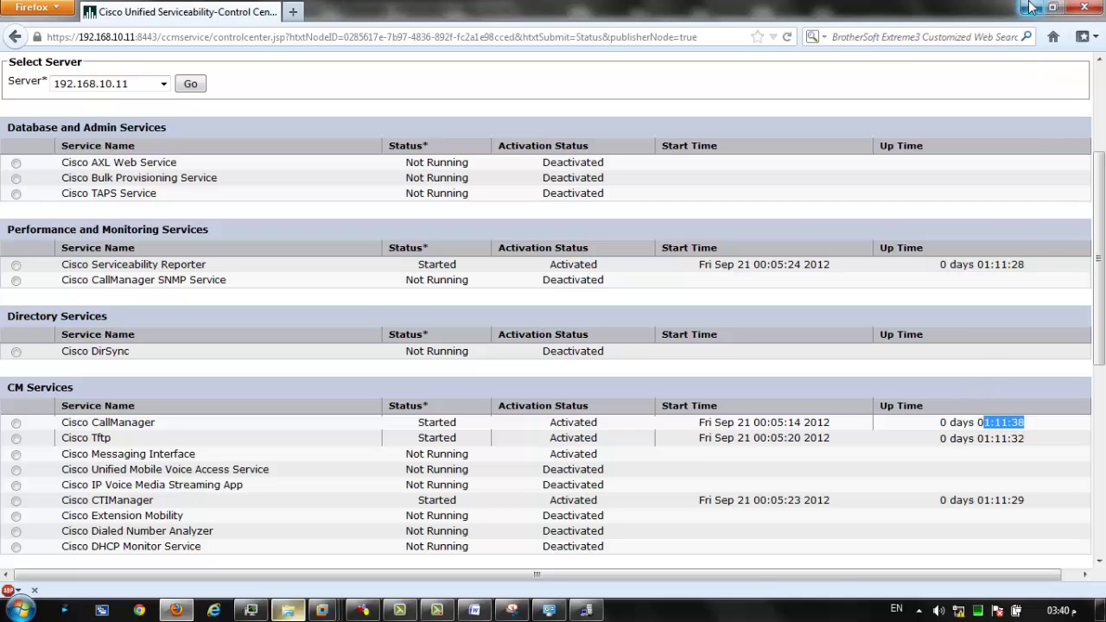
pyautogui.scroll(4, 532, 293)
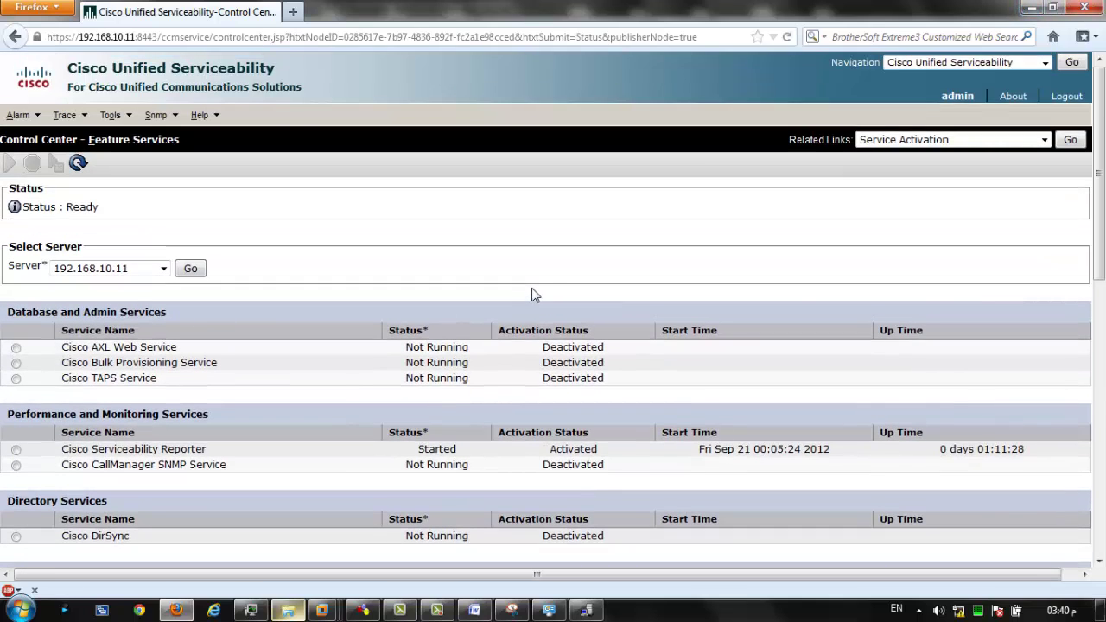
# Switch to Cisco Unified CM Administration and open server 192.168.10.11 from System > Server.
pyautogui.click(1041, 63)
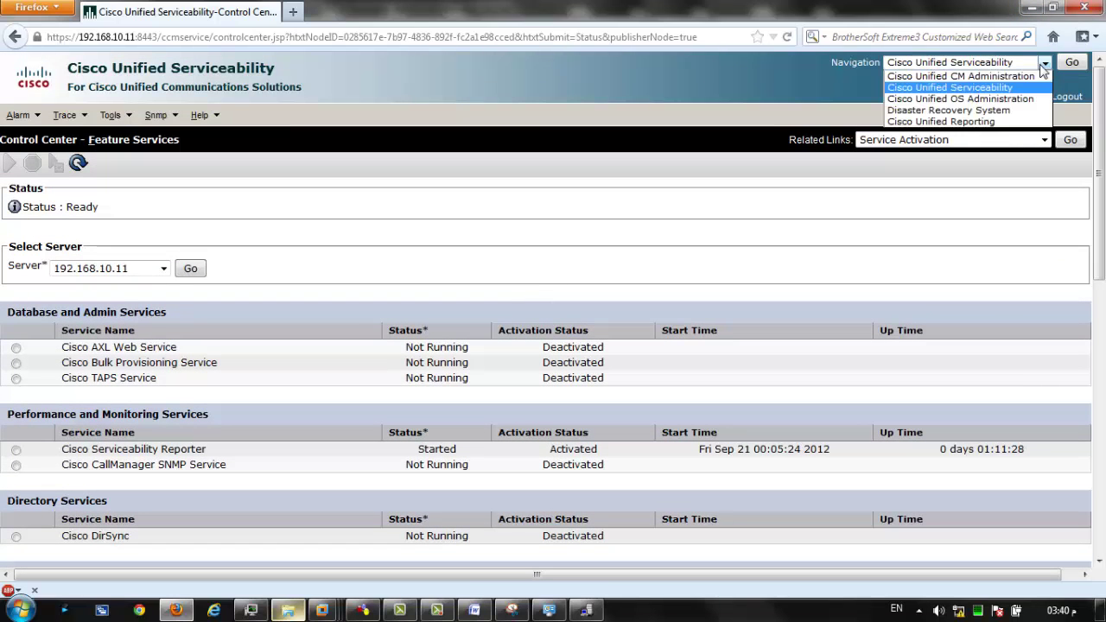
pyautogui.click(916, 76)
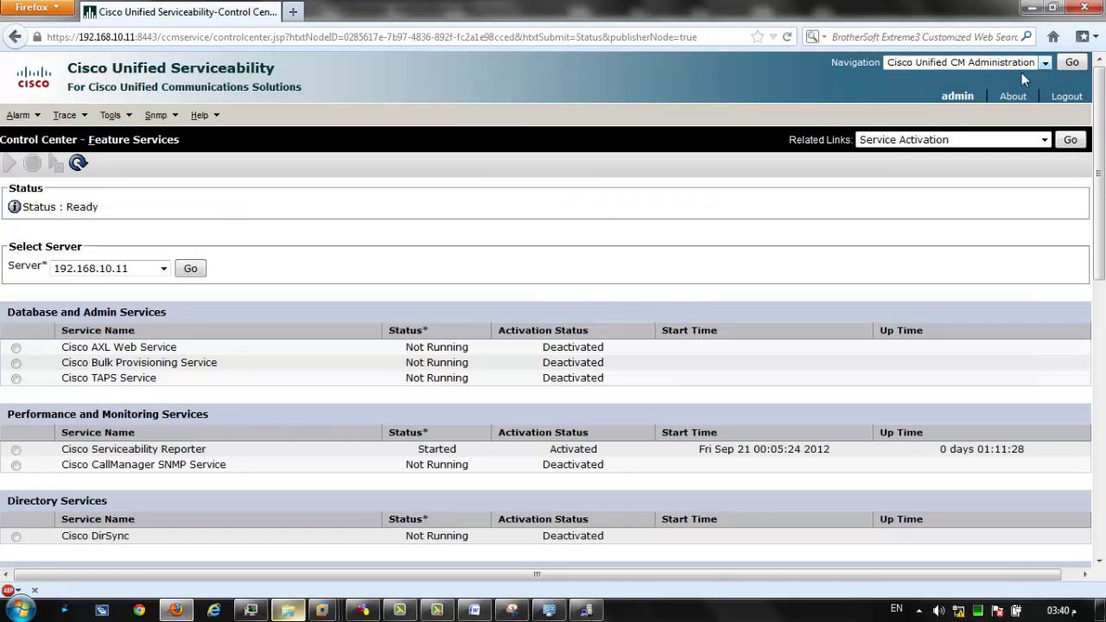
pyautogui.click(1072, 62)
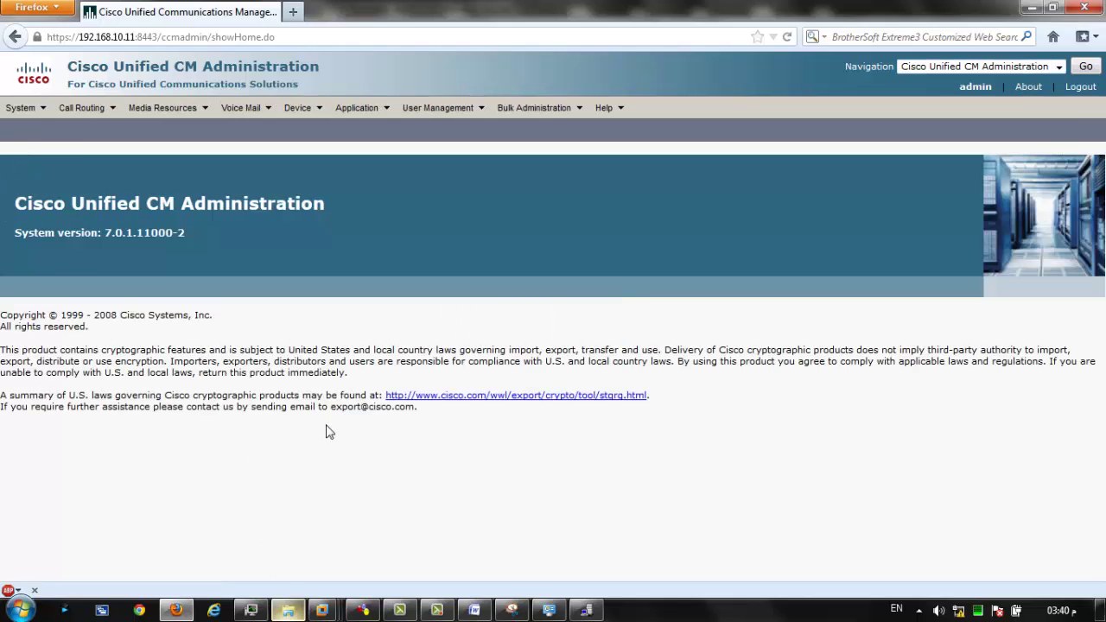
pyautogui.moveTo(38, 116)
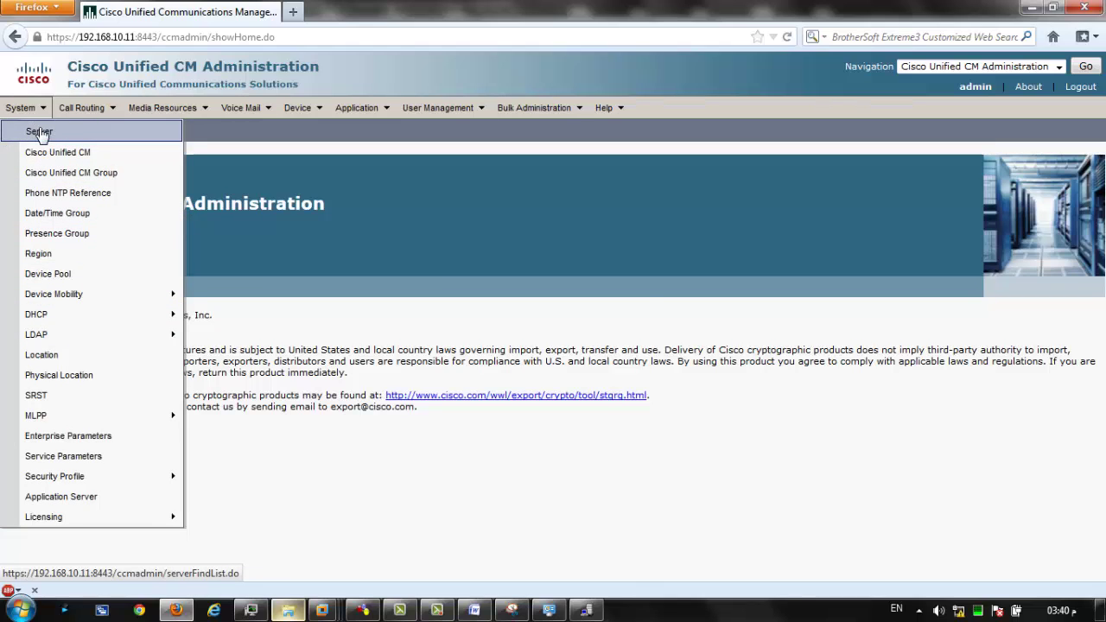
pyautogui.click(39, 133)
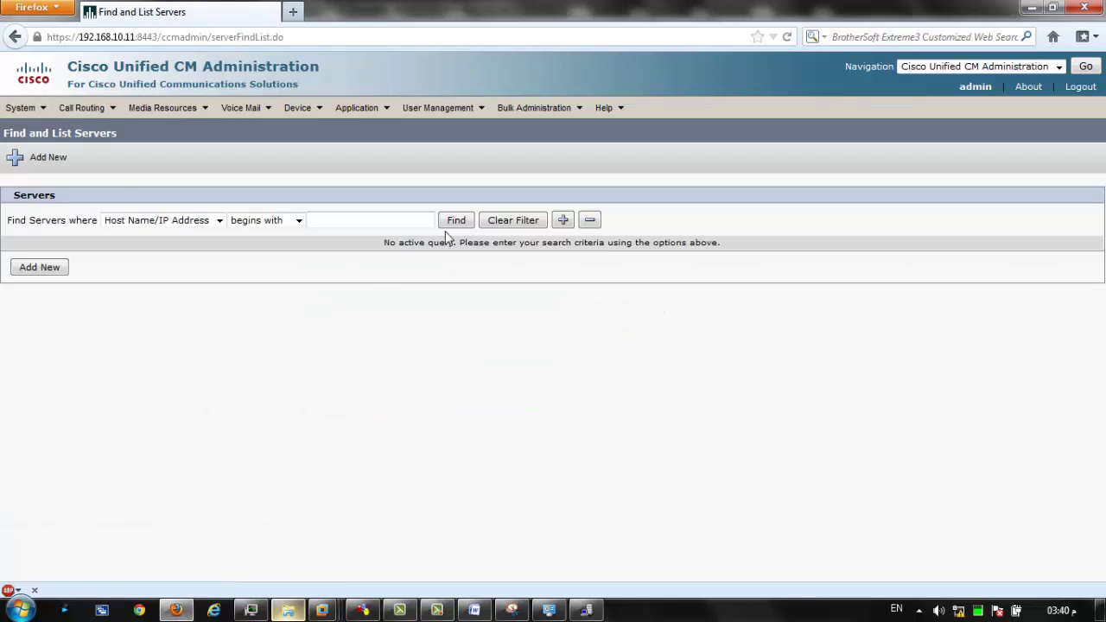
pyautogui.click(457, 222)
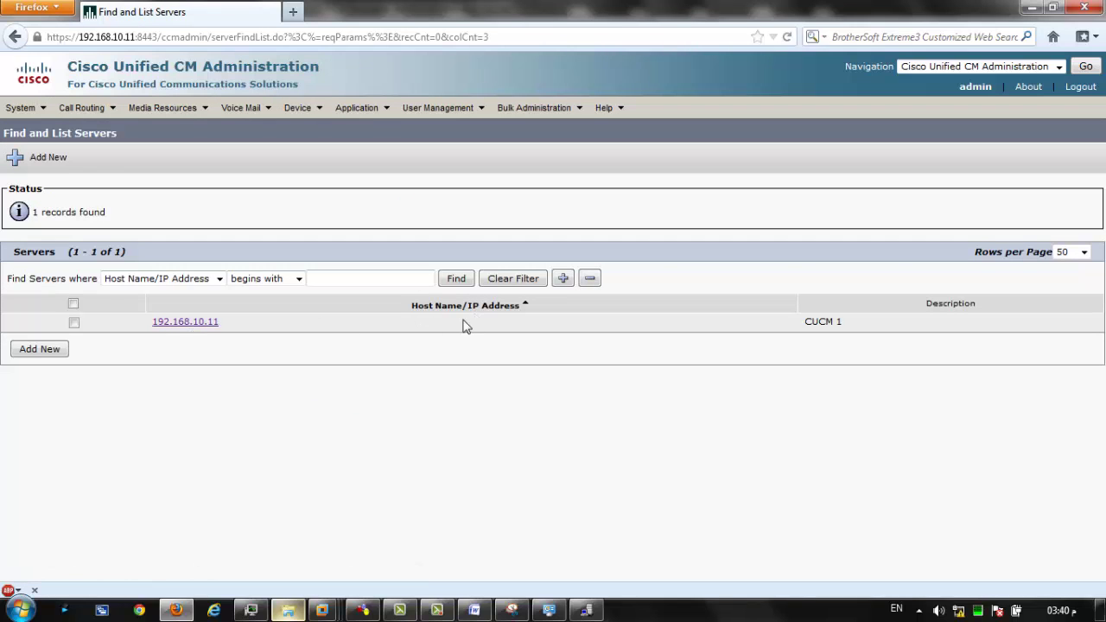
pyautogui.click(186, 324)
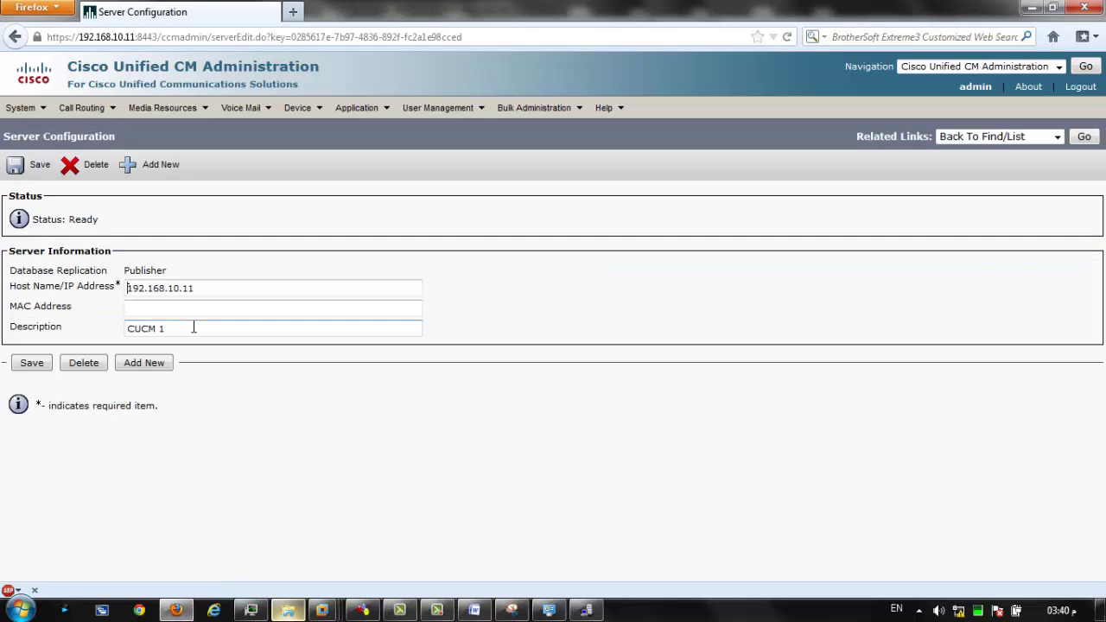
# Review the server's host name 192.168.10.11 and its description CUCM 1.
pyautogui.click(228, 294)
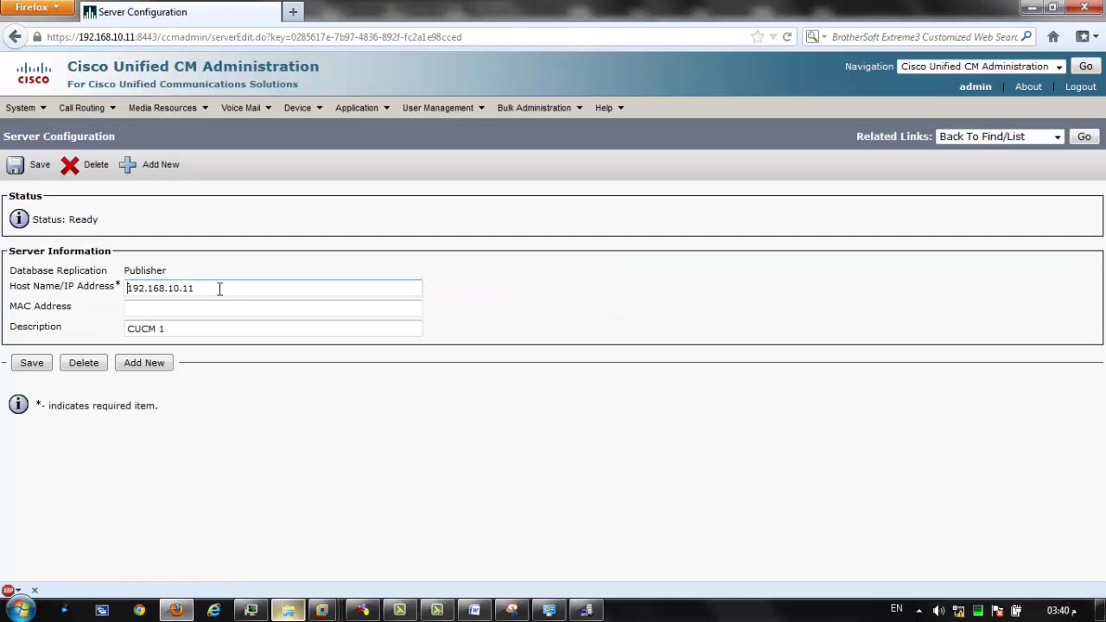
pyautogui.tripleClick(128, 292)
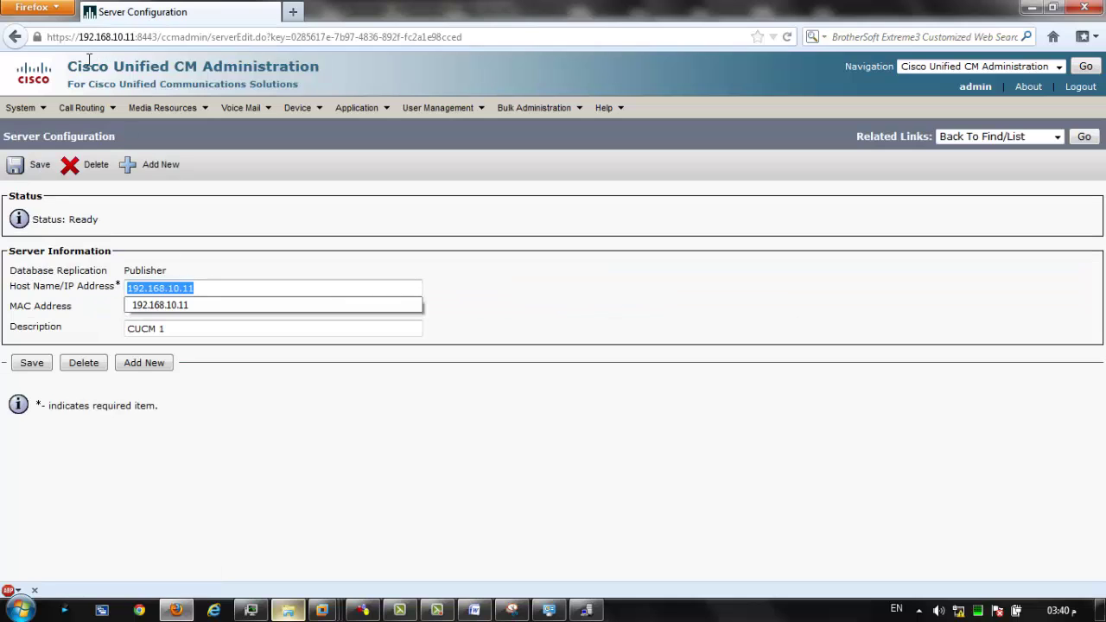
pyautogui.moveTo(79, 37); pyautogui.dragTo(139, 37)
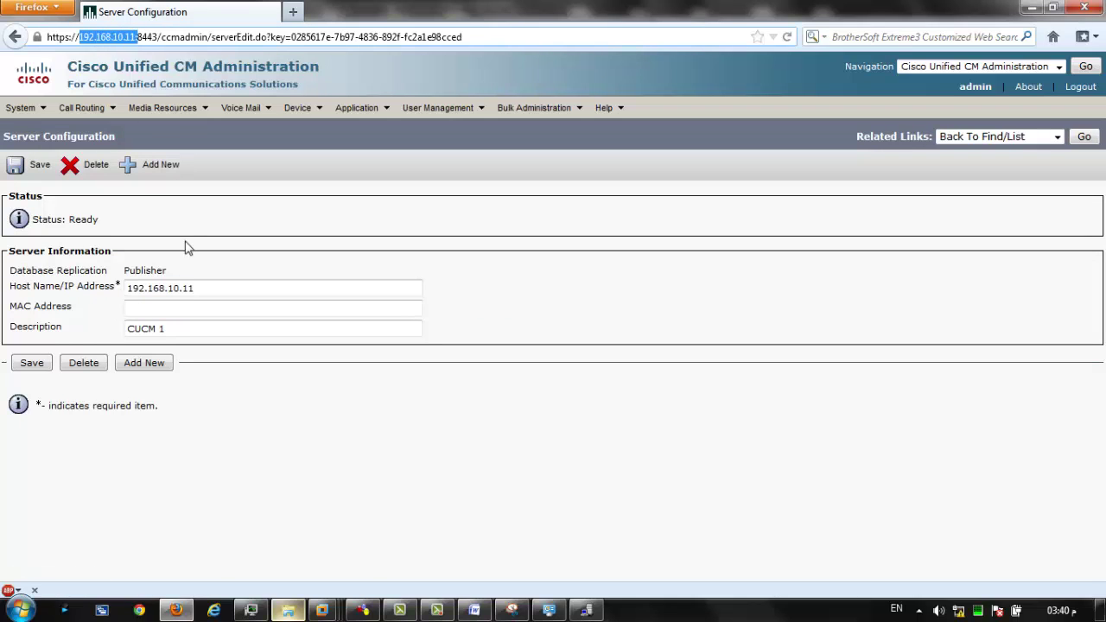
pyautogui.tripleClick(202, 287)
pyautogui.tripleClick(142, 329)
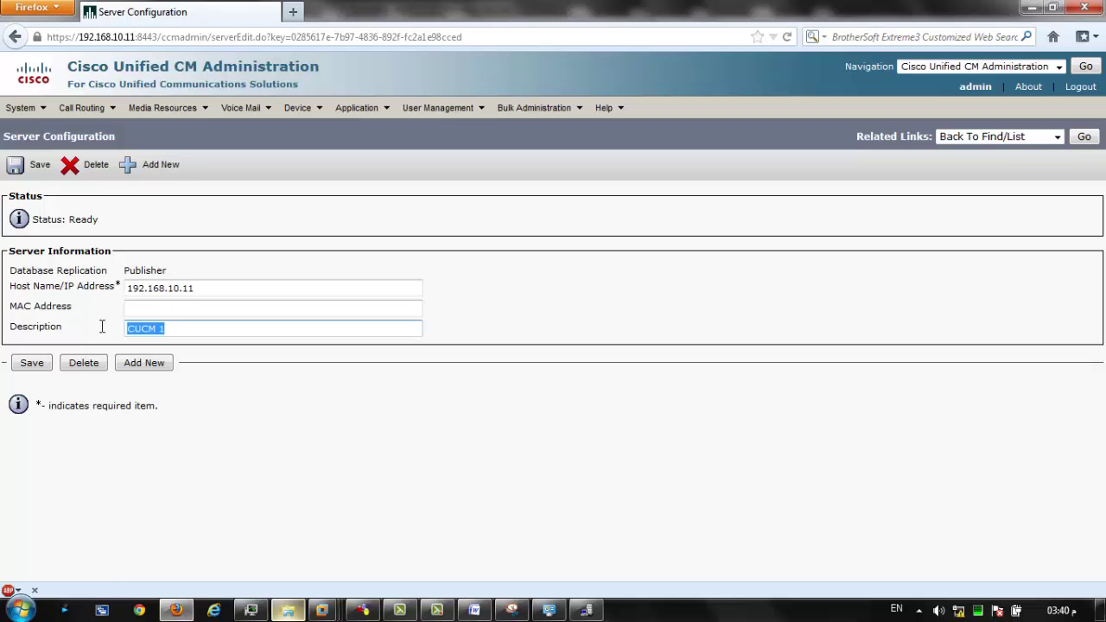
pyautogui.click(21, 108)
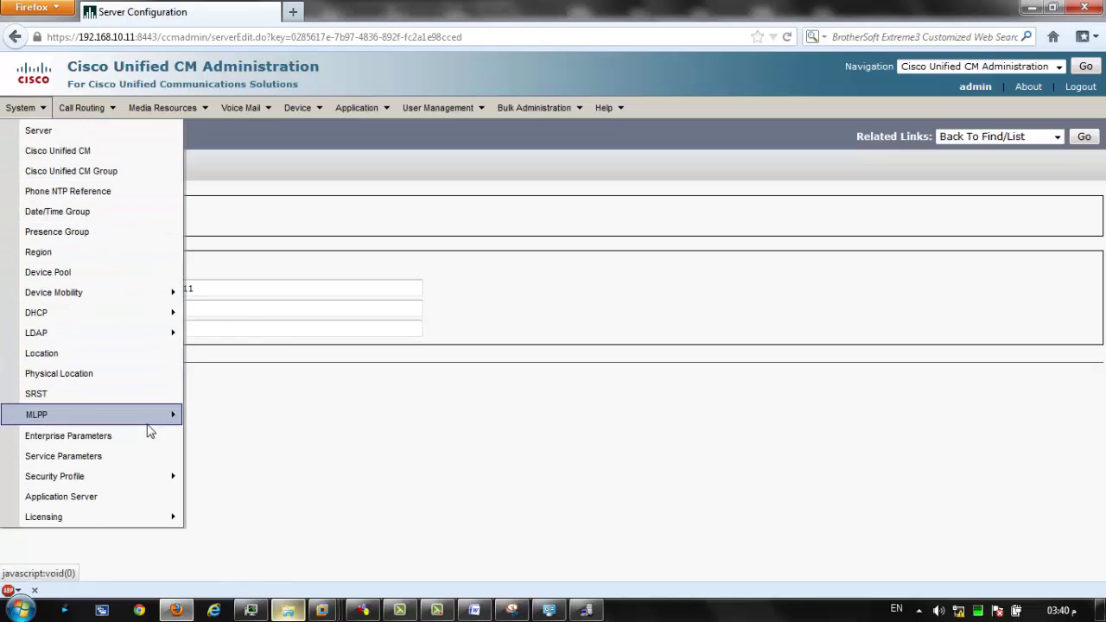
# Open Enterprise Parameters and scroll down to the URL parameters.
pyautogui.click(96, 436)
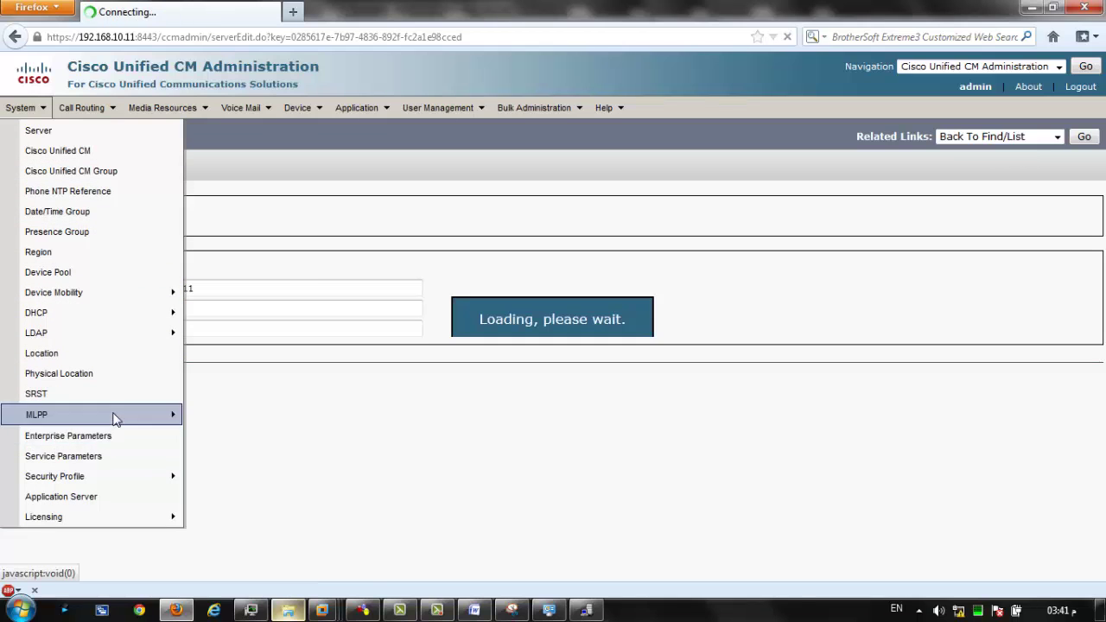
pyautogui.moveTo(113, 414)
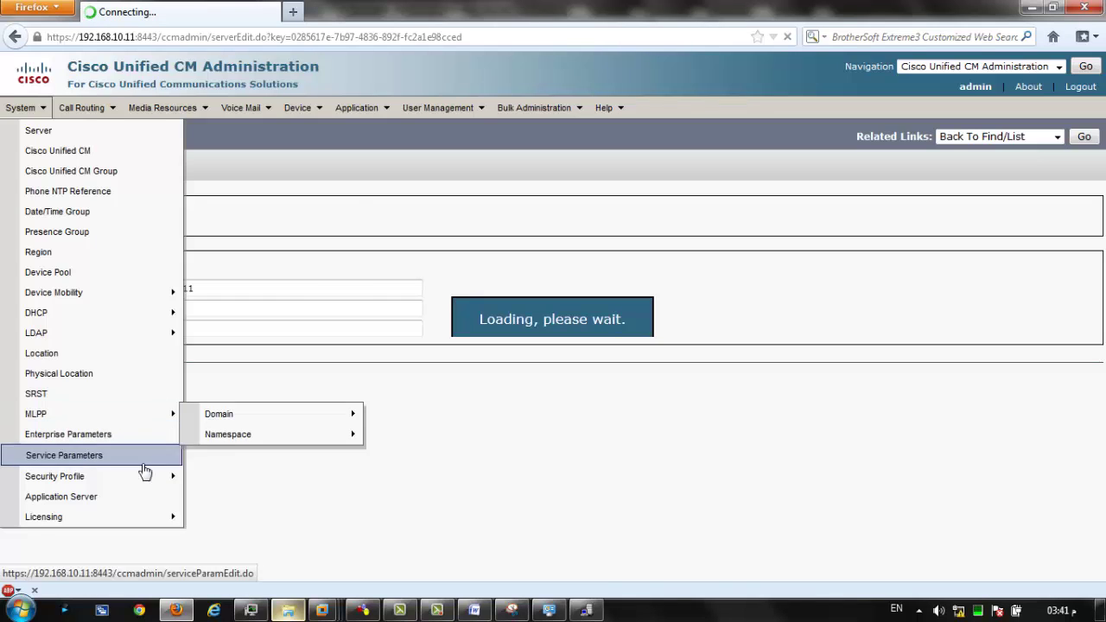
pyautogui.moveTo(142, 474)
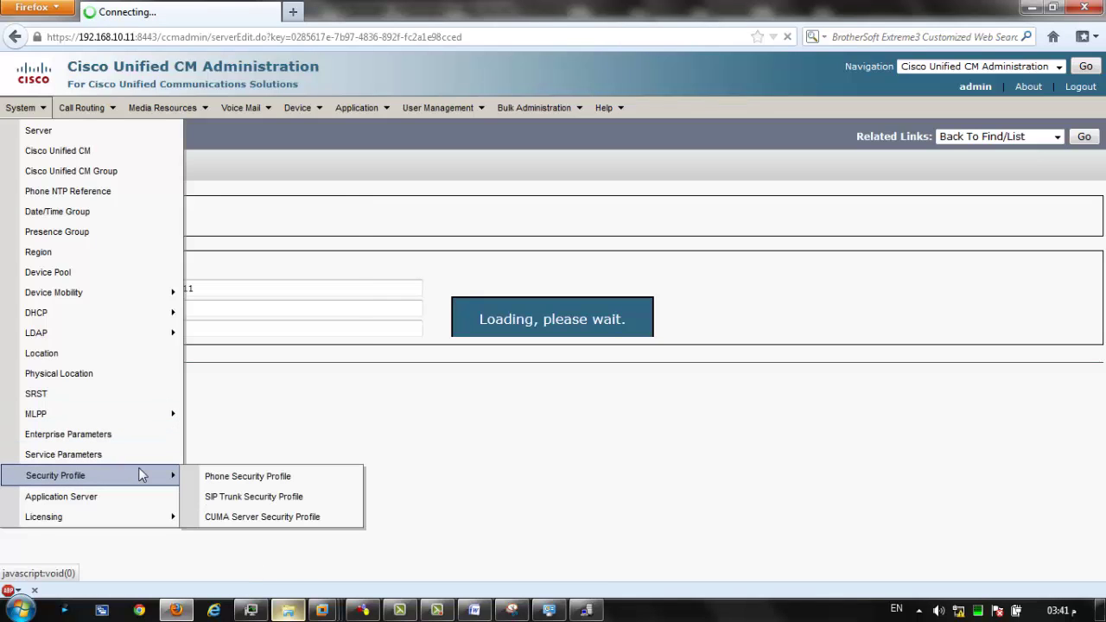
pyautogui.click(131, 456)
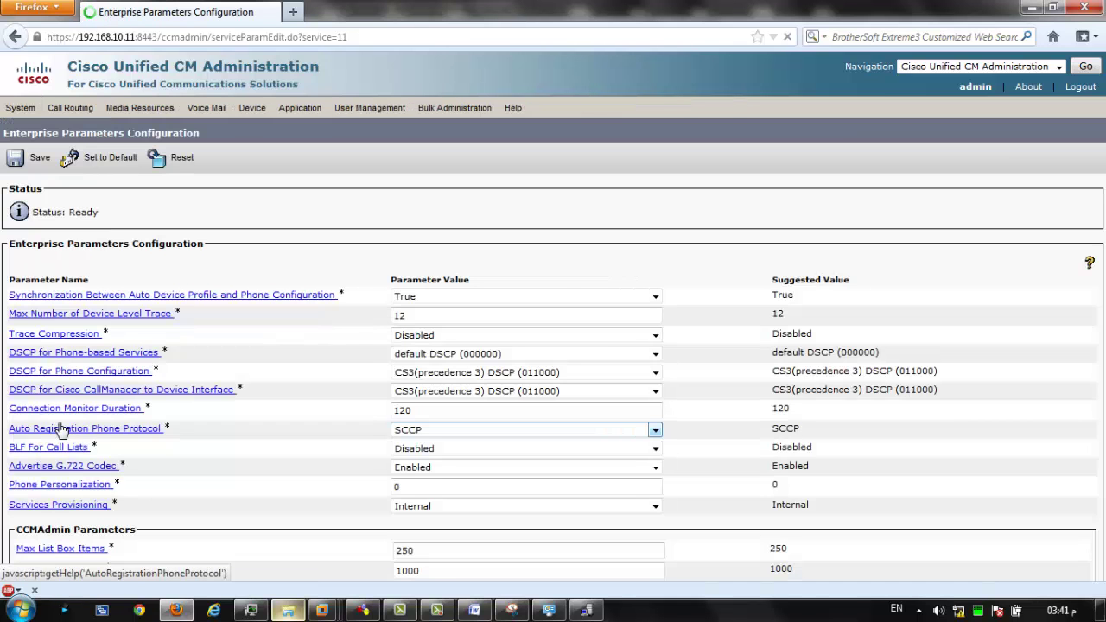
pyautogui.moveTo(1100, 226); pyautogui.dragTo(1049, 407)
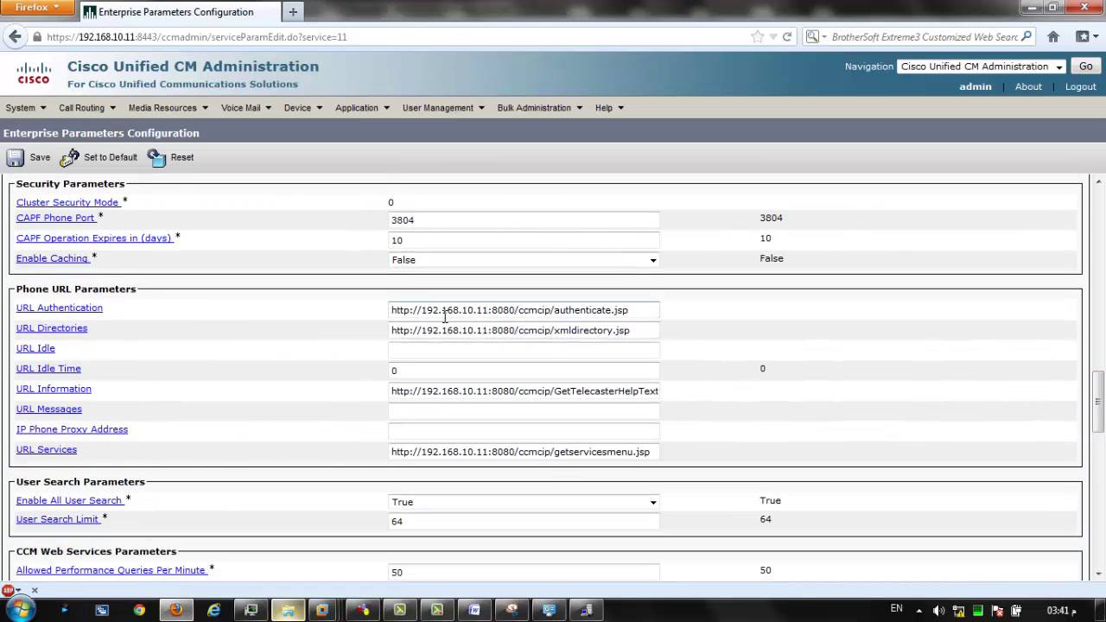
# Copy /192.168.10.11 from URL Directories and paste it into URL Idle.
pyautogui.moveTo(425, 309); pyautogui.dragTo(484, 318)
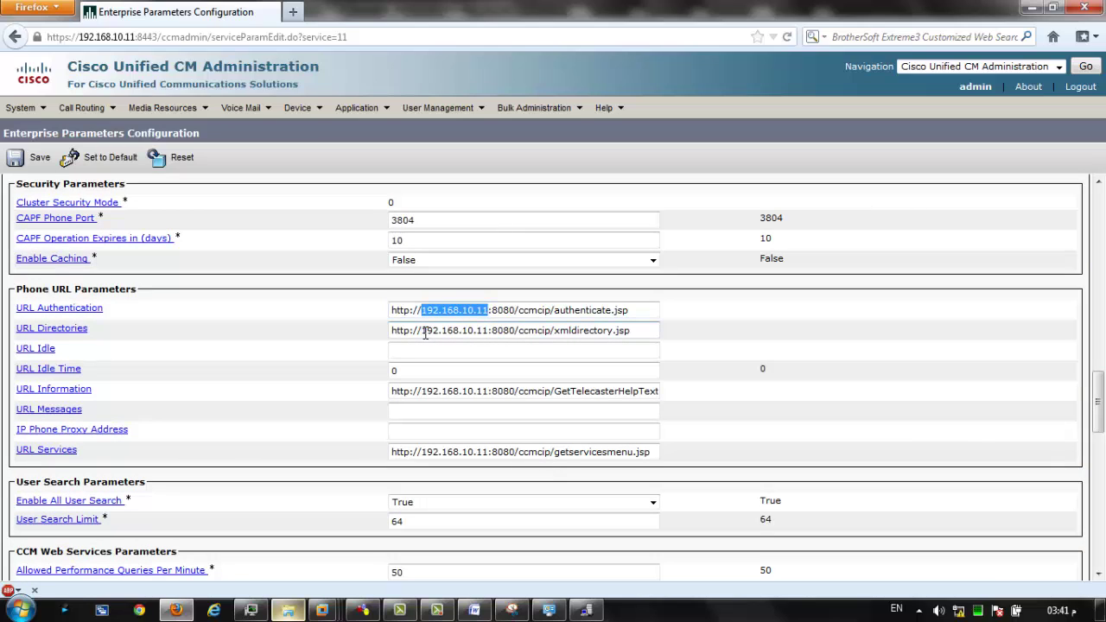
pyautogui.moveTo(418, 333); pyautogui.dragTo(489, 333)
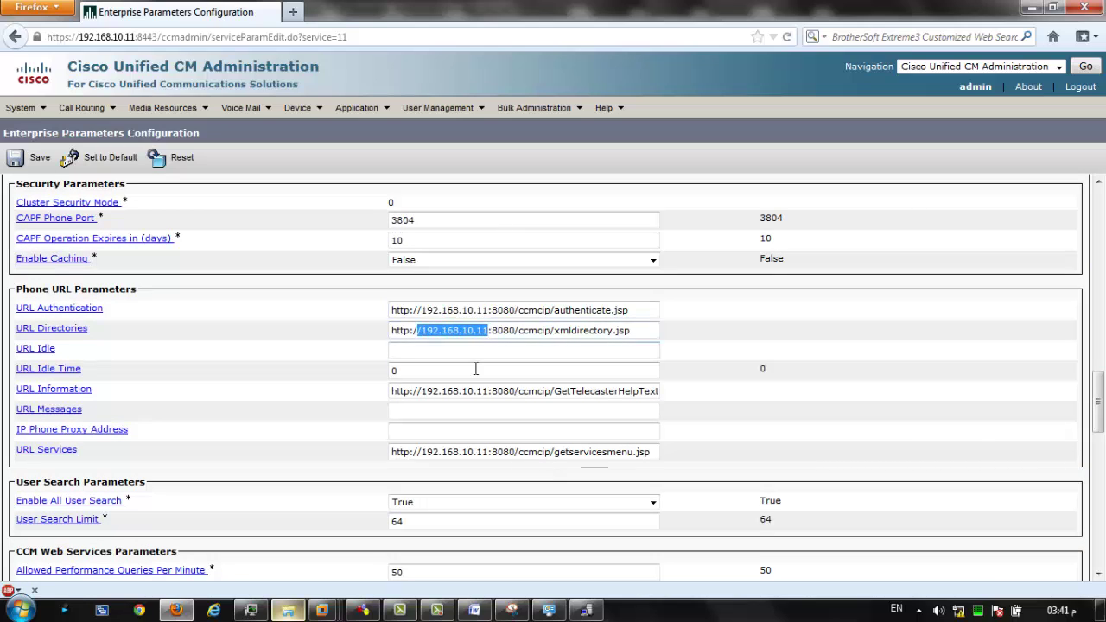
pyautogui.moveTo(422, 391); pyautogui.dragTo(476, 392)
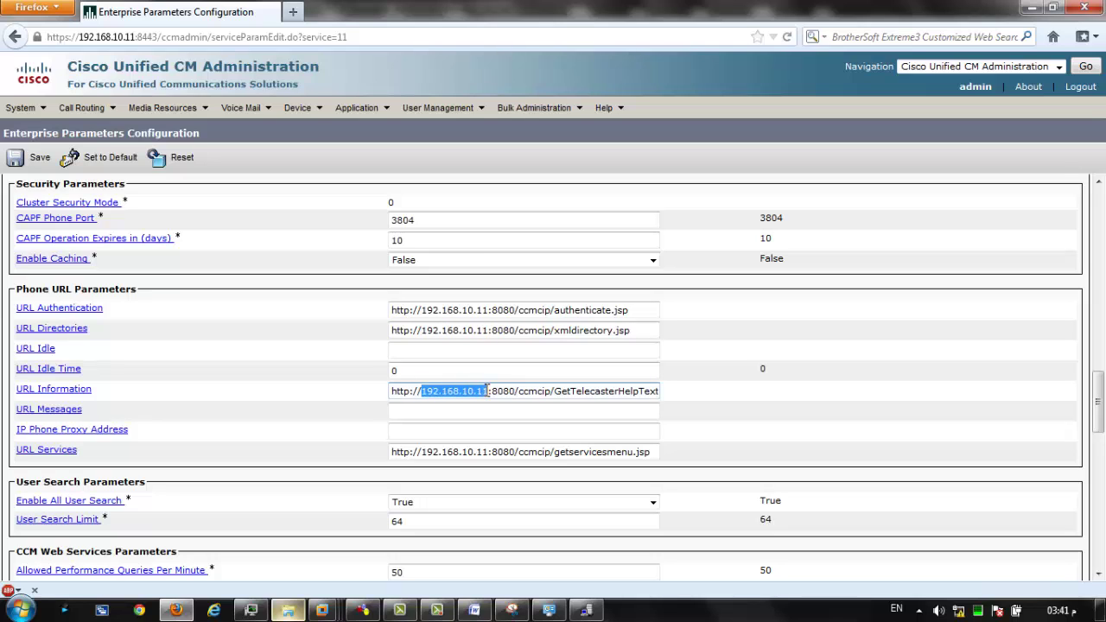
pyautogui.moveTo(421, 452); pyautogui.dragTo(489, 451)
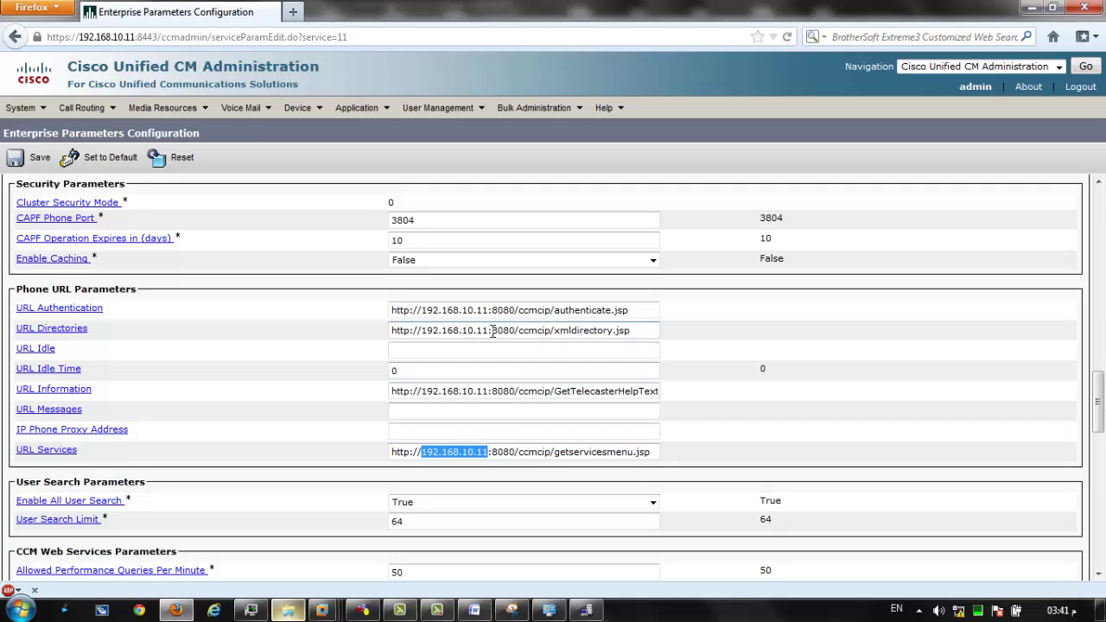
pyautogui.moveTo(488, 330); pyautogui.dragTo(419, 331)
pyautogui.hotkey('ctrl', 'c')
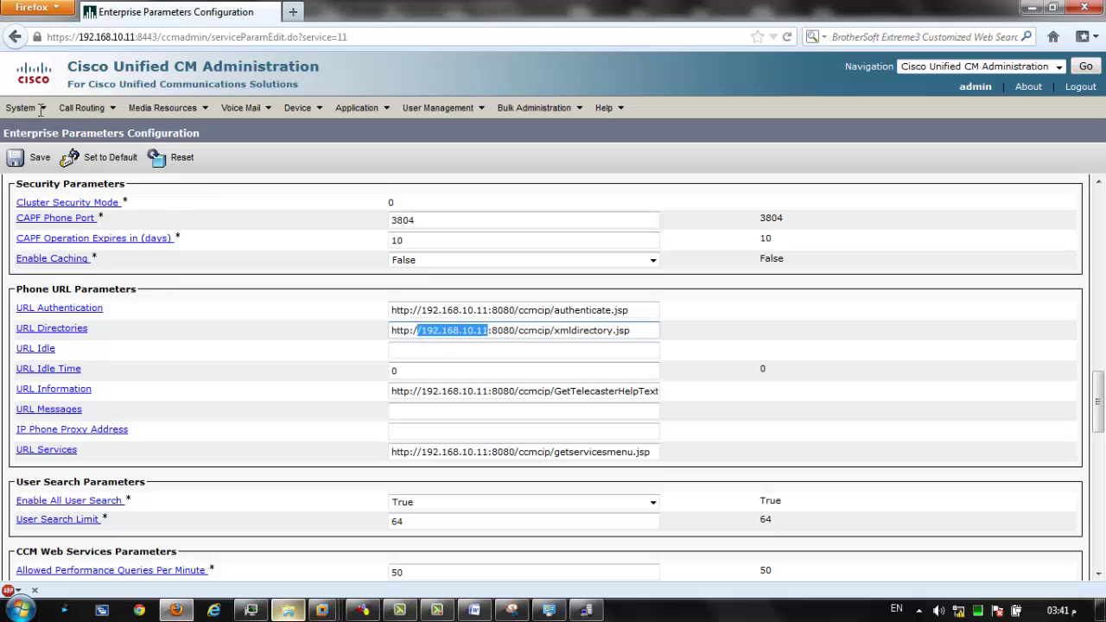
pyautogui.press('Tab')
pyautogui.hotkey('ctrl', 'v')
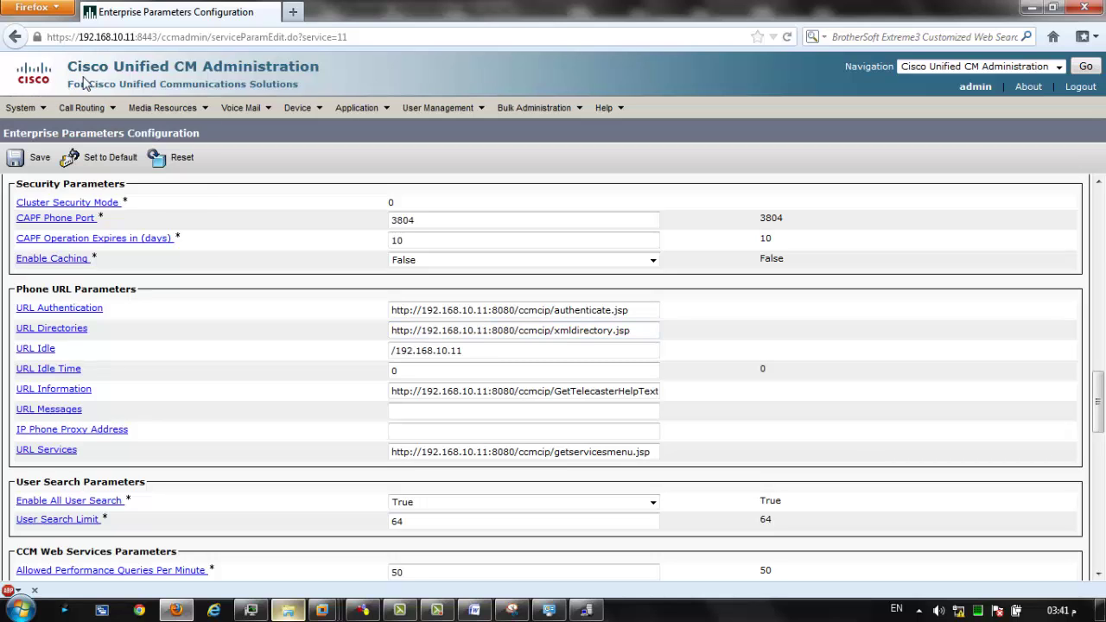
pyautogui.moveTo(19, 107)
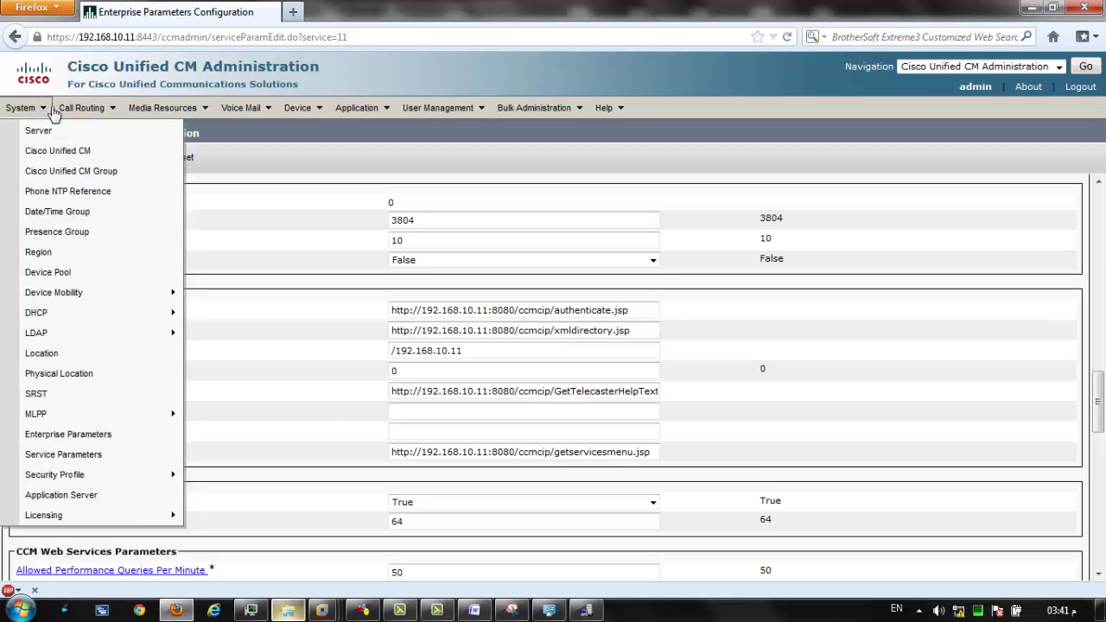
# Find the Unified CM servers and open CM_admin, reviewing its address 192.168.10.11 and description.
pyautogui.click(58, 161)
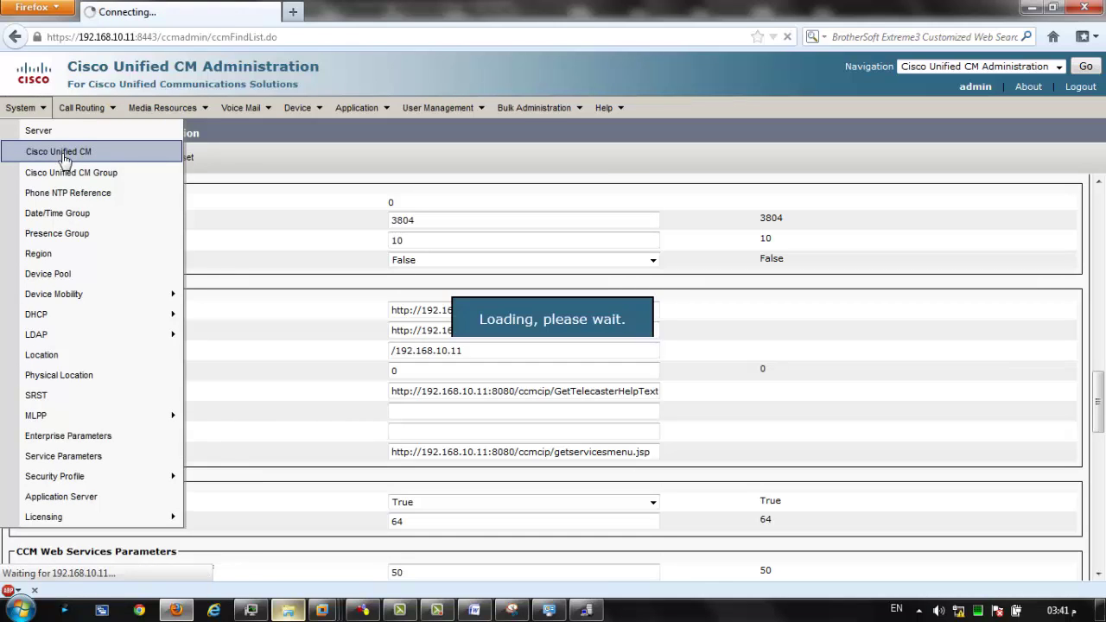
pyautogui.click(724, 192)
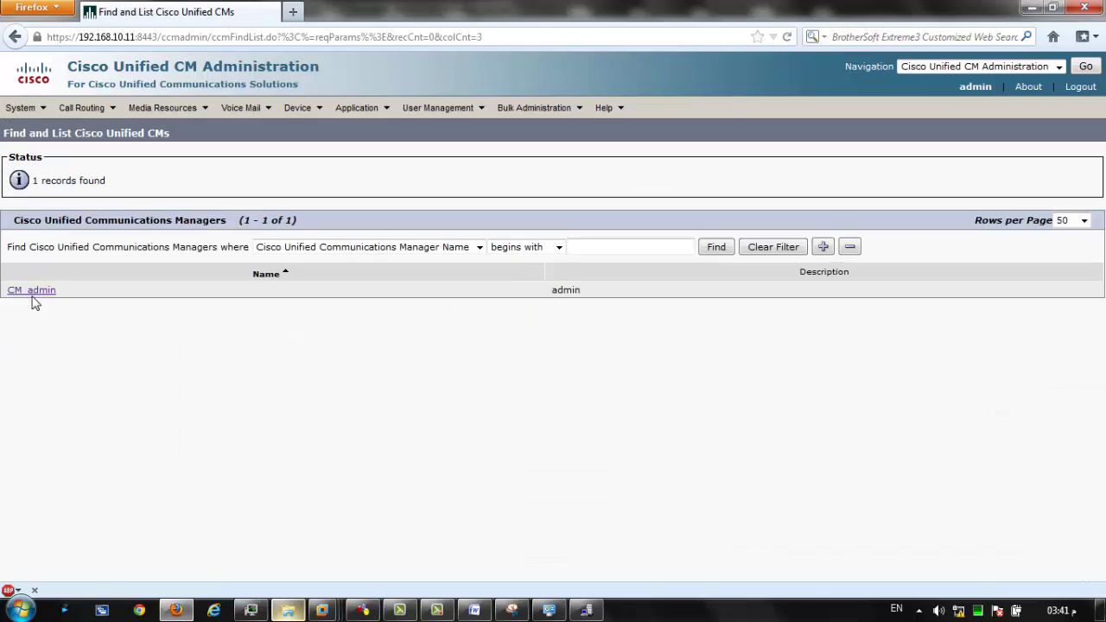
pyautogui.click(50, 291)
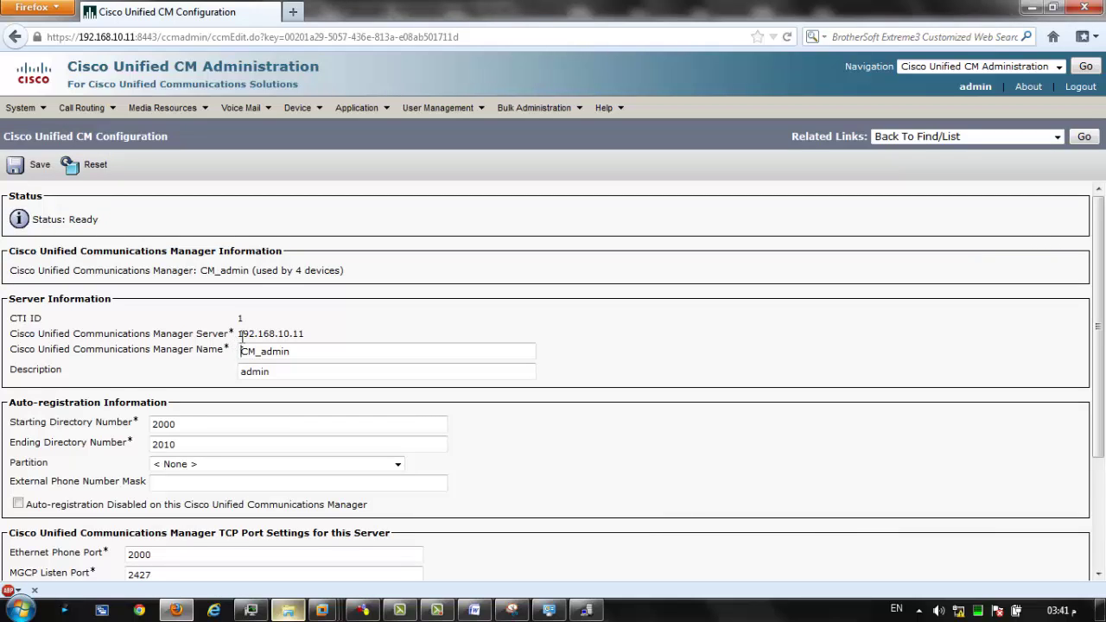
pyautogui.moveTo(242, 335); pyautogui.dragTo(295, 340)
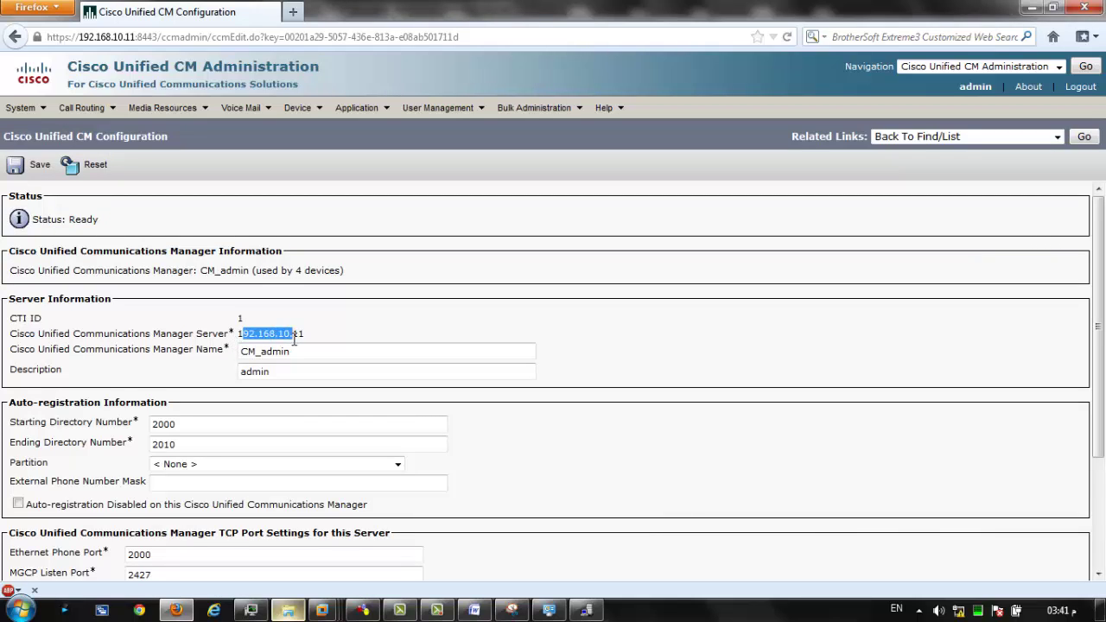
pyautogui.click(295, 340)
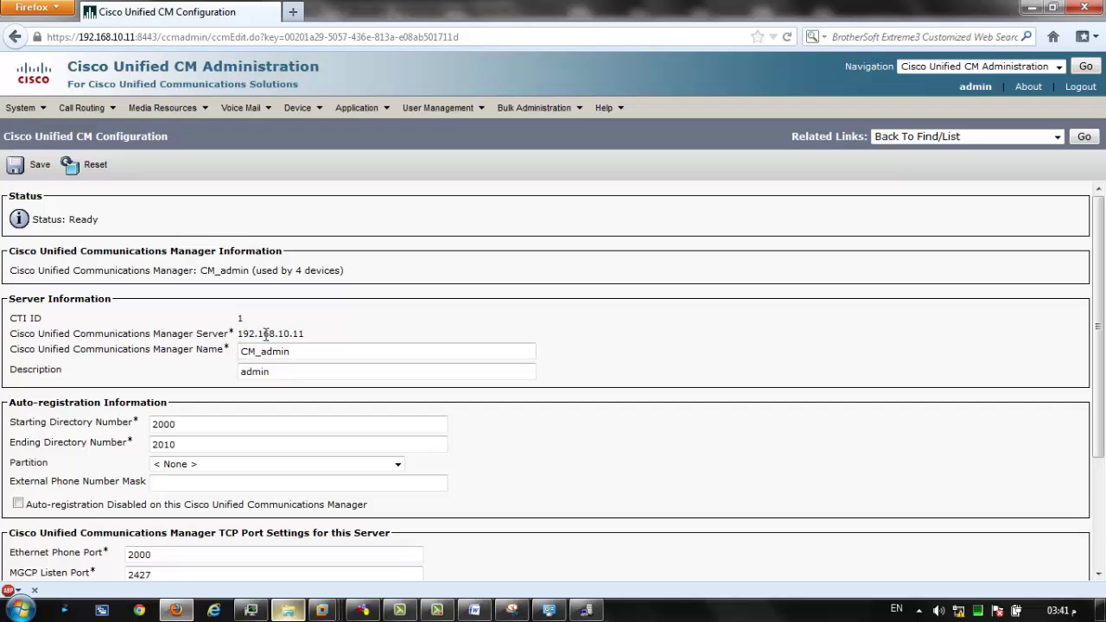
pyautogui.moveTo(243, 337); pyautogui.dragTo(307, 342)
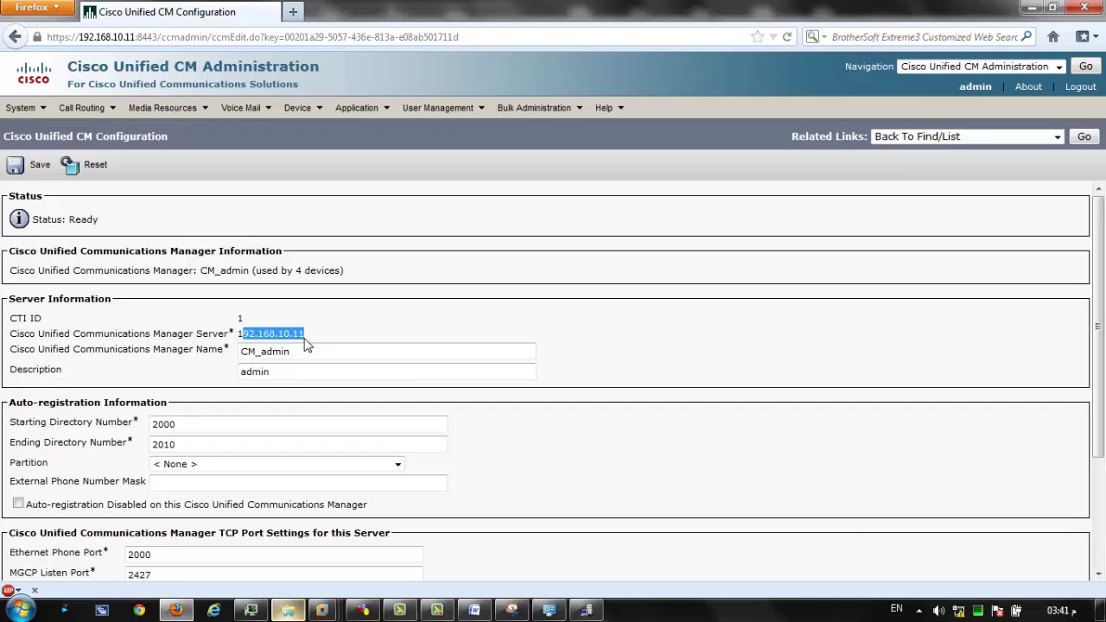
pyautogui.doubleClick(248, 353)
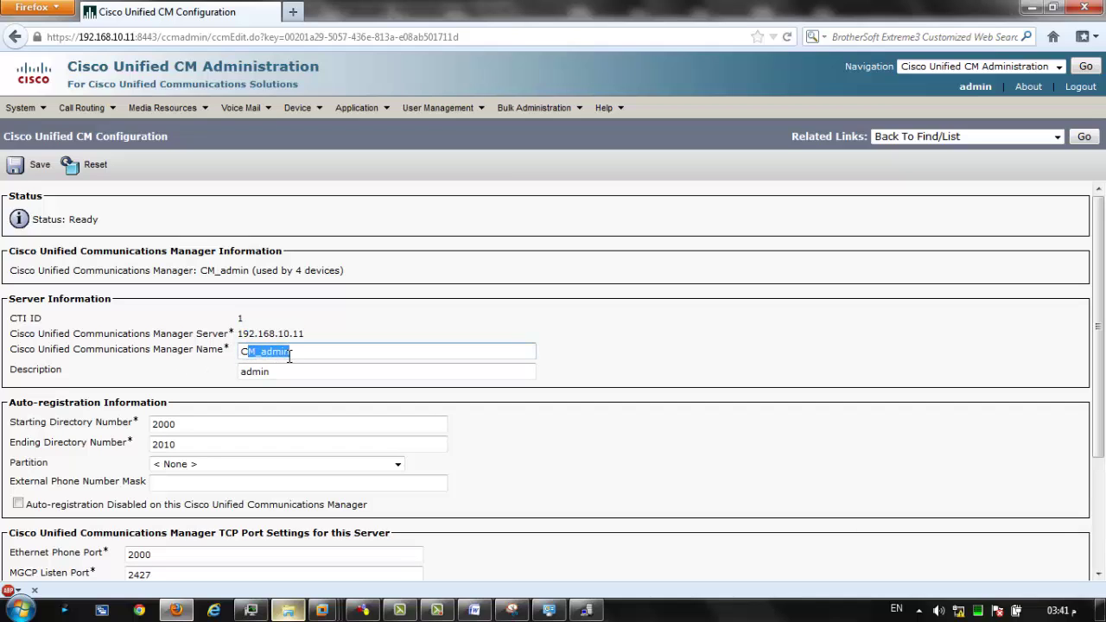
pyautogui.doubleClick(254, 371)
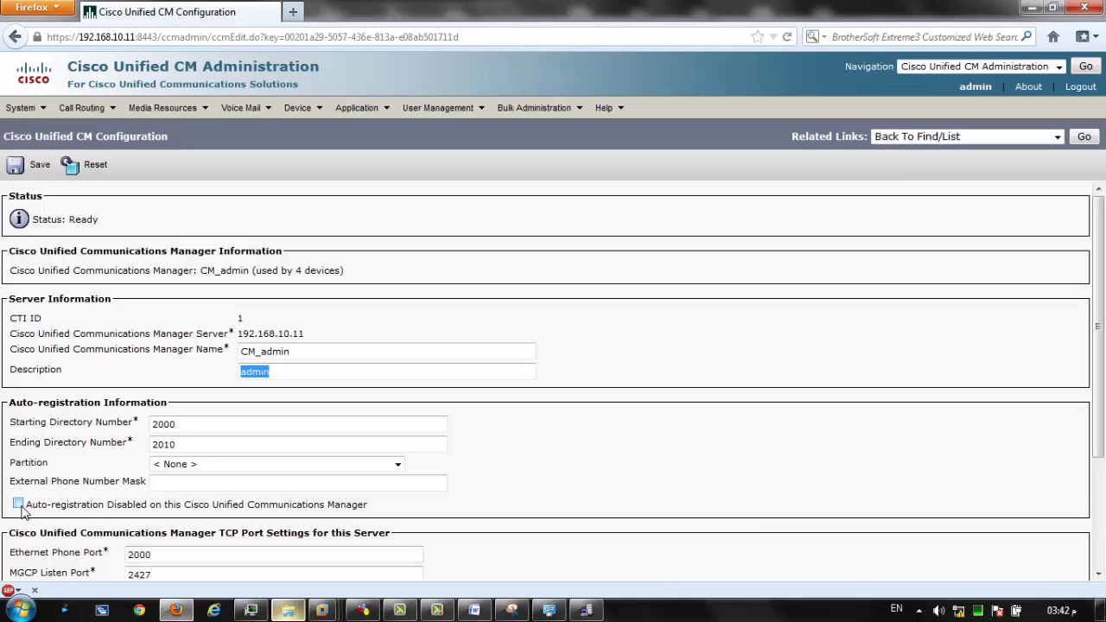
# Toggle the Auto-registration Disabled checkbox and dismiss the invalid number range warning.
pyautogui.click(19, 505)
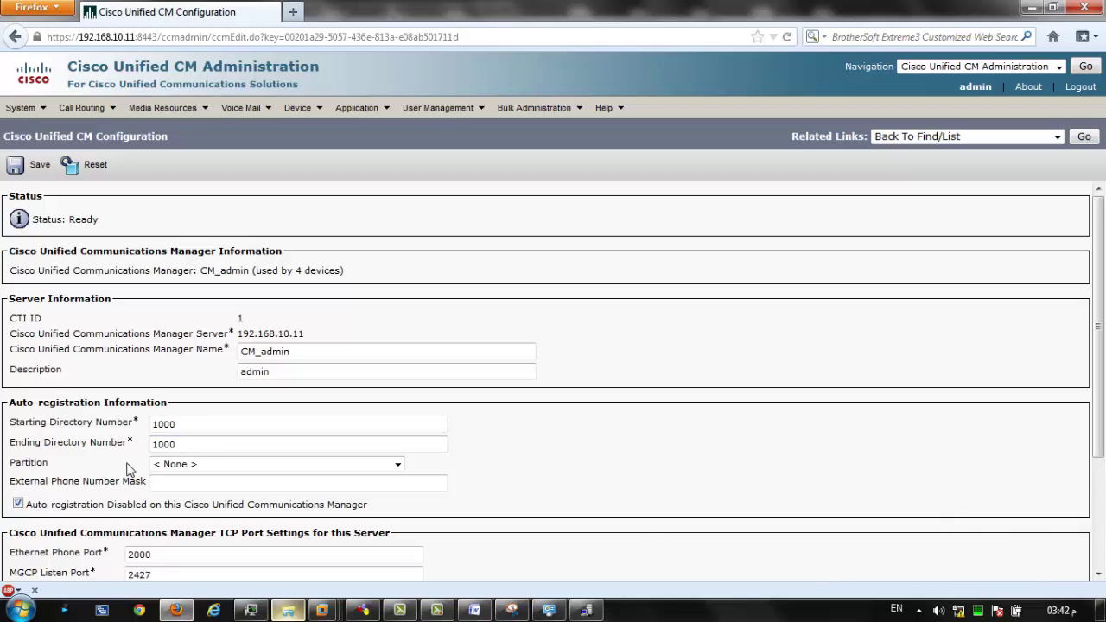
pyautogui.click(171, 423)
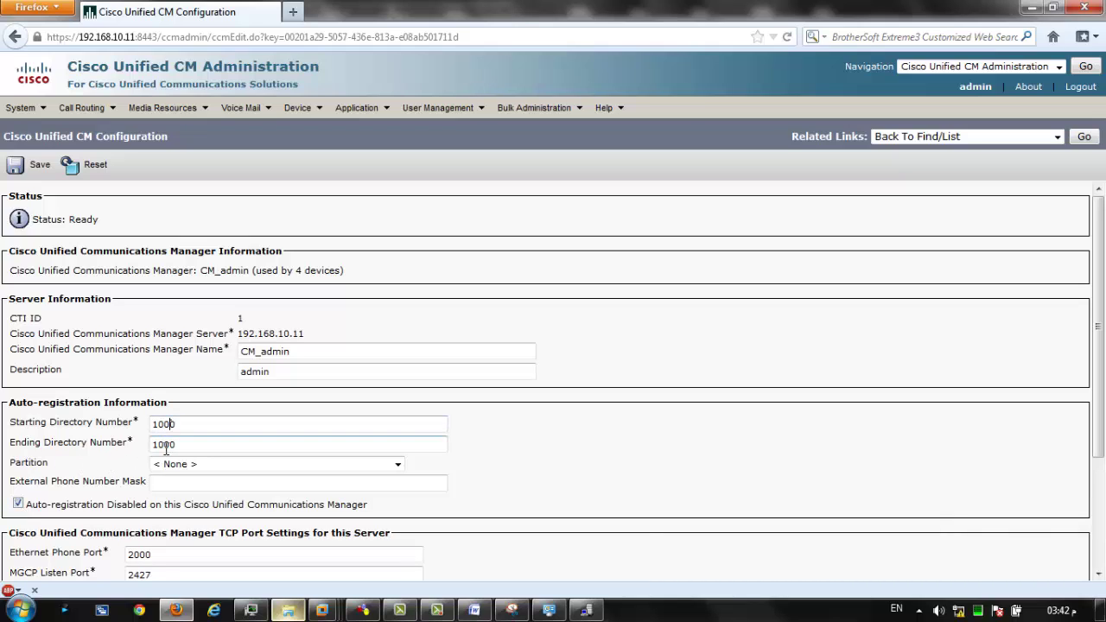
pyautogui.click(112, 516)
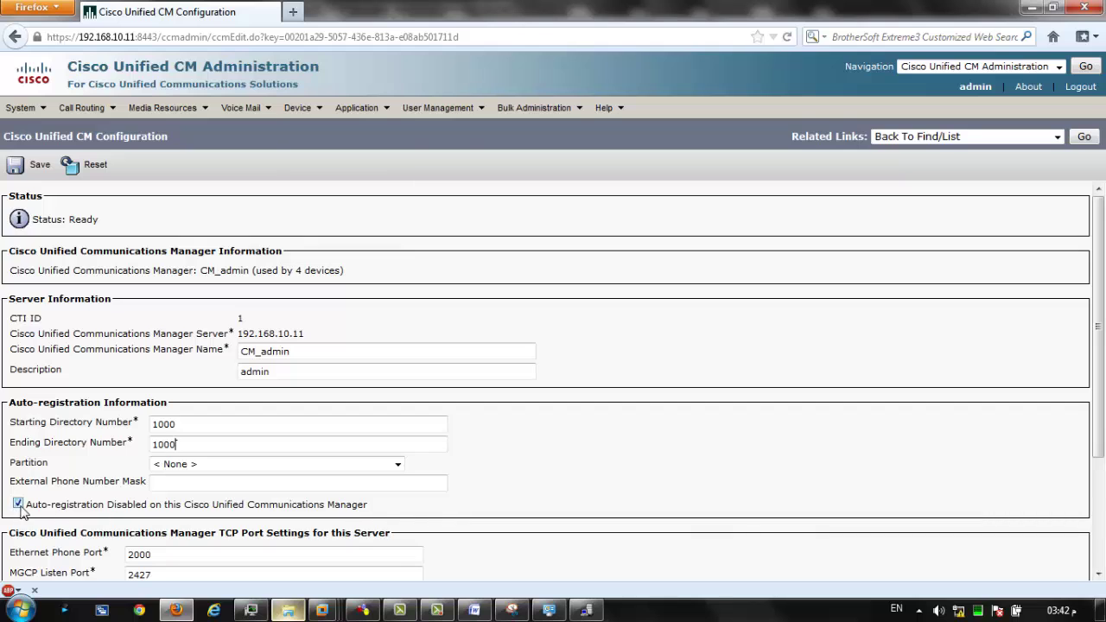
pyautogui.click(19, 506)
pyautogui.click(759, 281)
# Set the auto-registration directory numbers to 2000–2010 and save CM_admin.
pyautogui.doubleClick(200, 424)
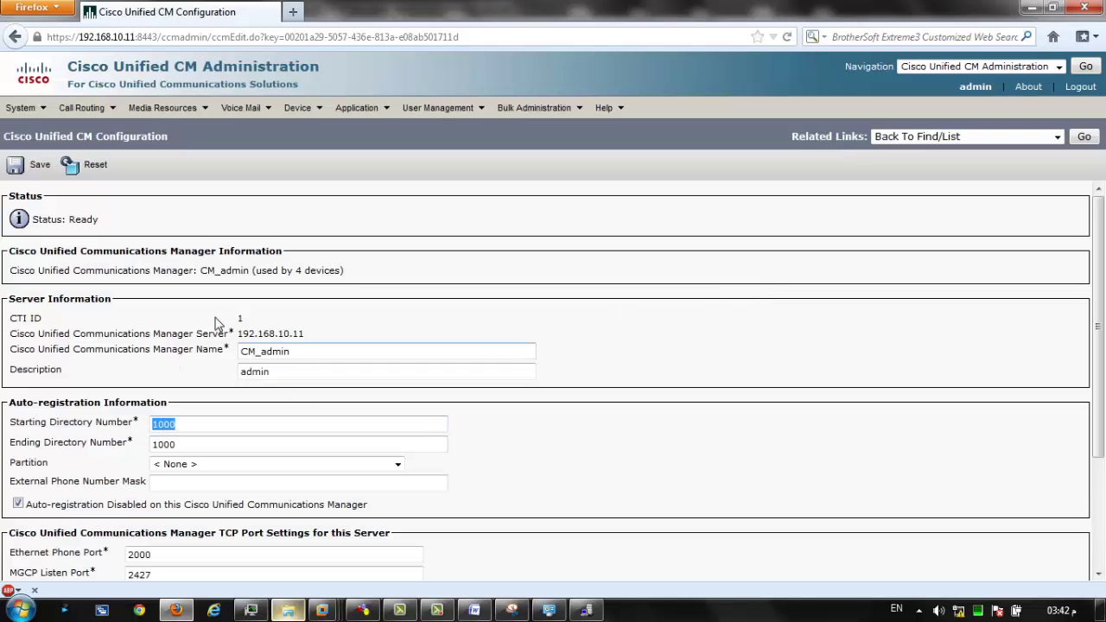
pyautogui.write('2000')
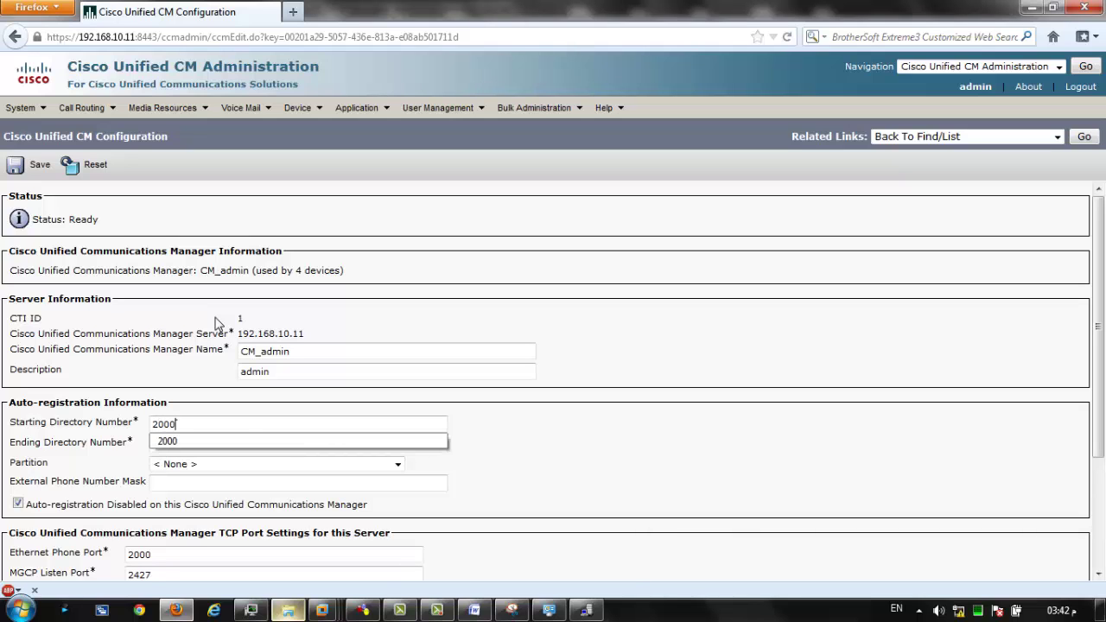
pyautogui.click(215, 444)
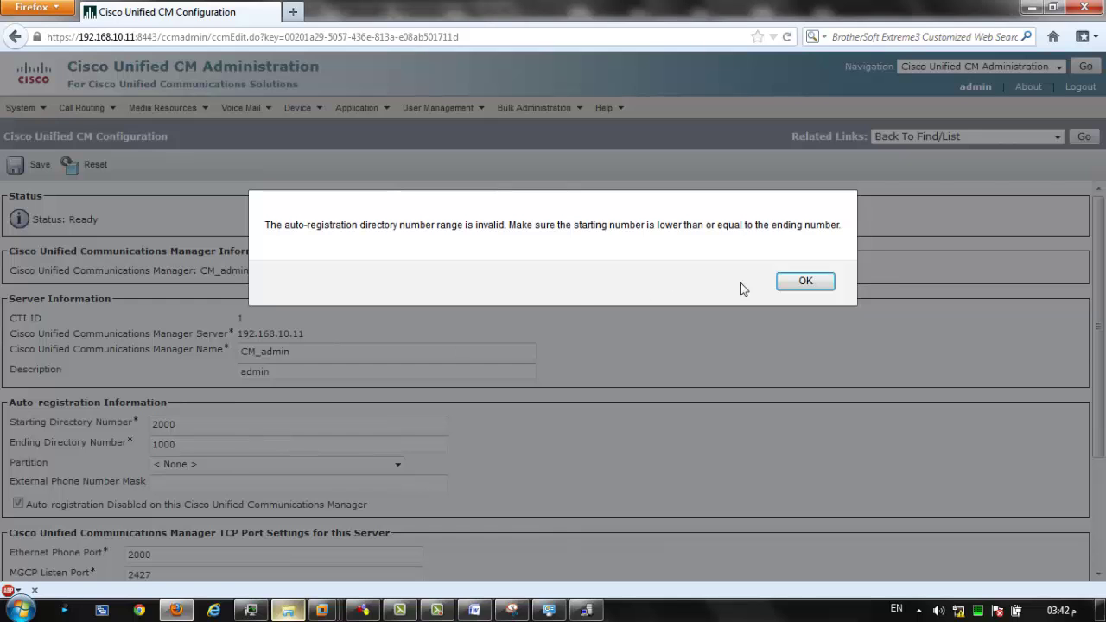
pyautogui.click(805, 283)
pyautogui.write('20')
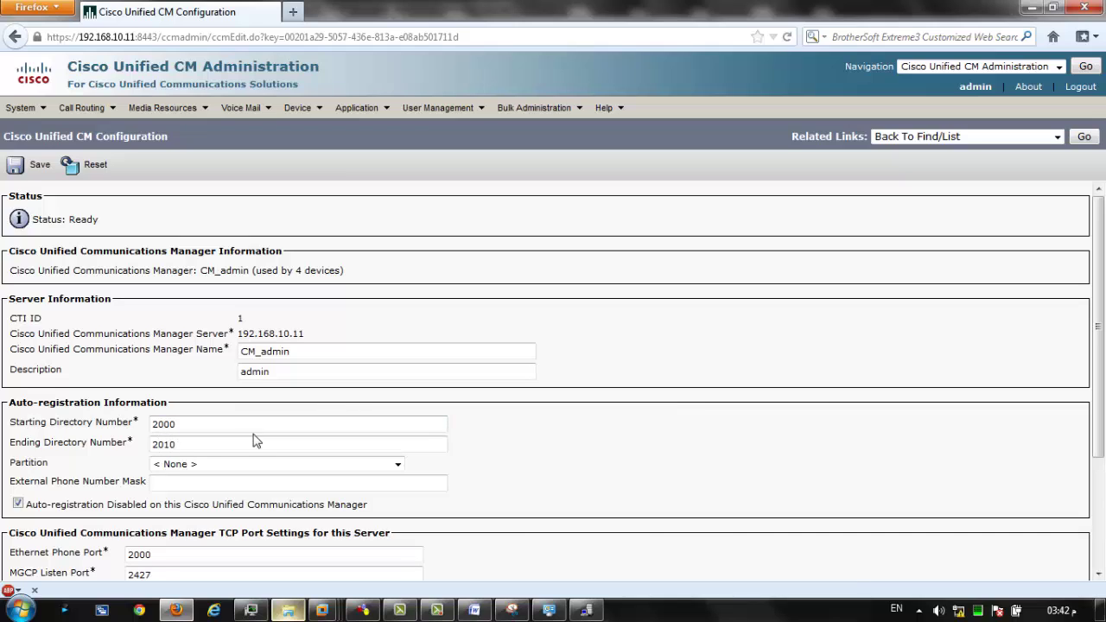
pyautogui.click(257, 425)
pyautogui.scroll(-3, 33, 519)
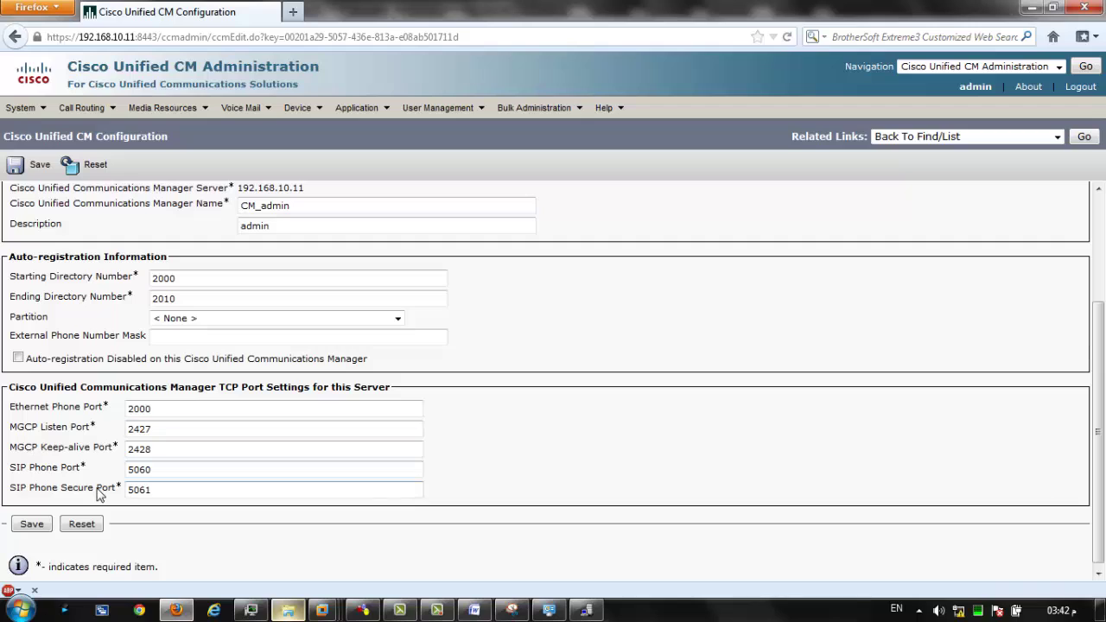
pyautogui.click(49, 530)
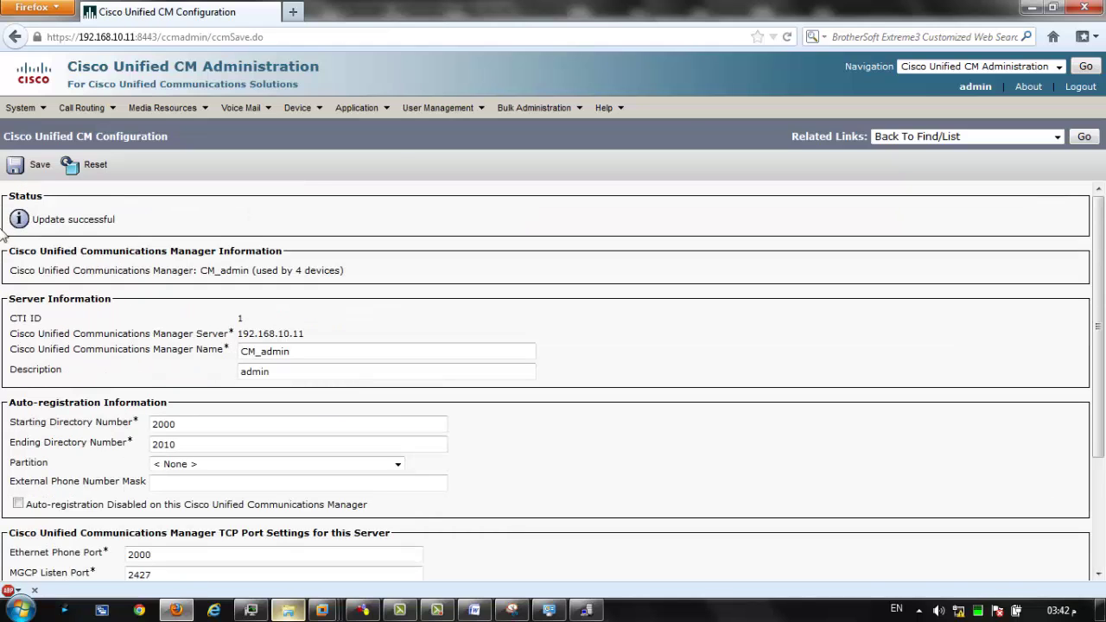
pyautogui.click(26, 108)
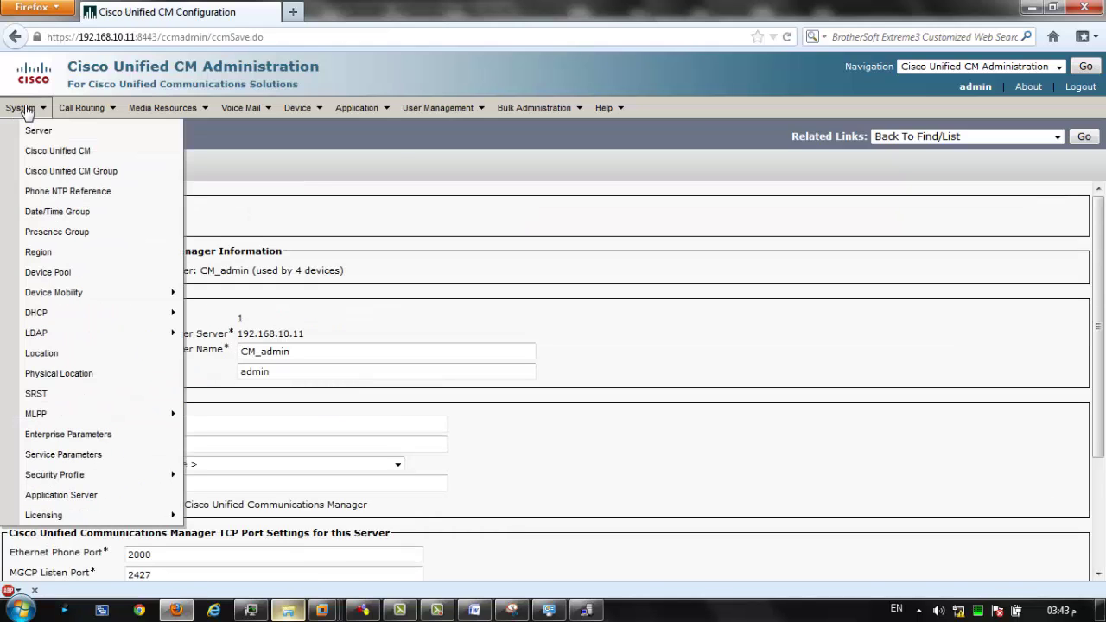
# Open the Default CM group and select CM_admin as its only Unified CM manager.
pyautogui.click(82, 177)
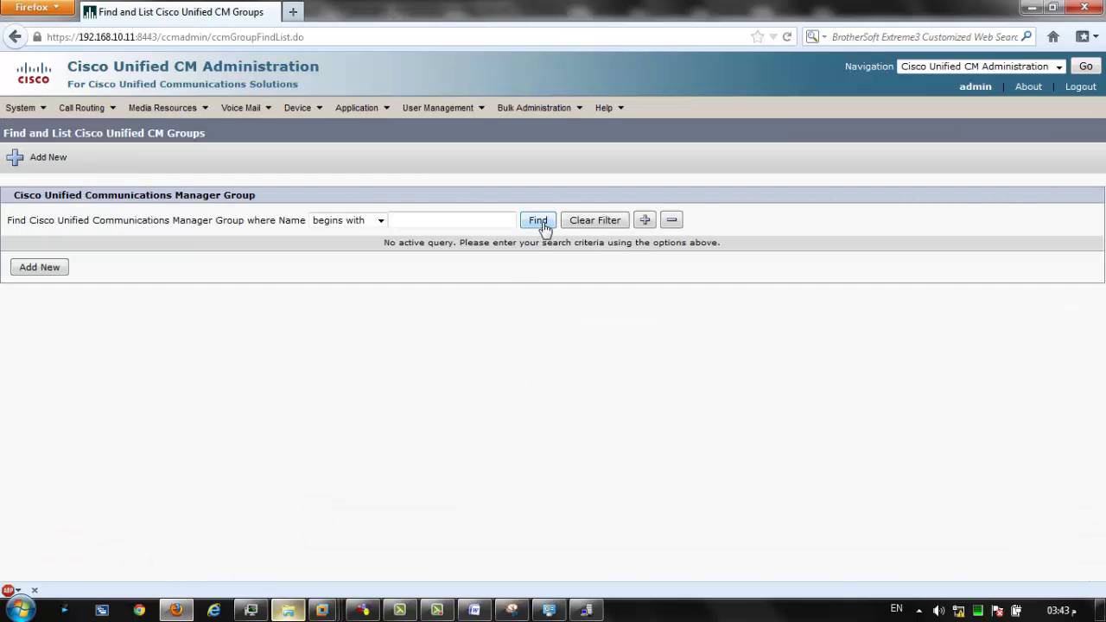
pyautogui.click(536, 220)
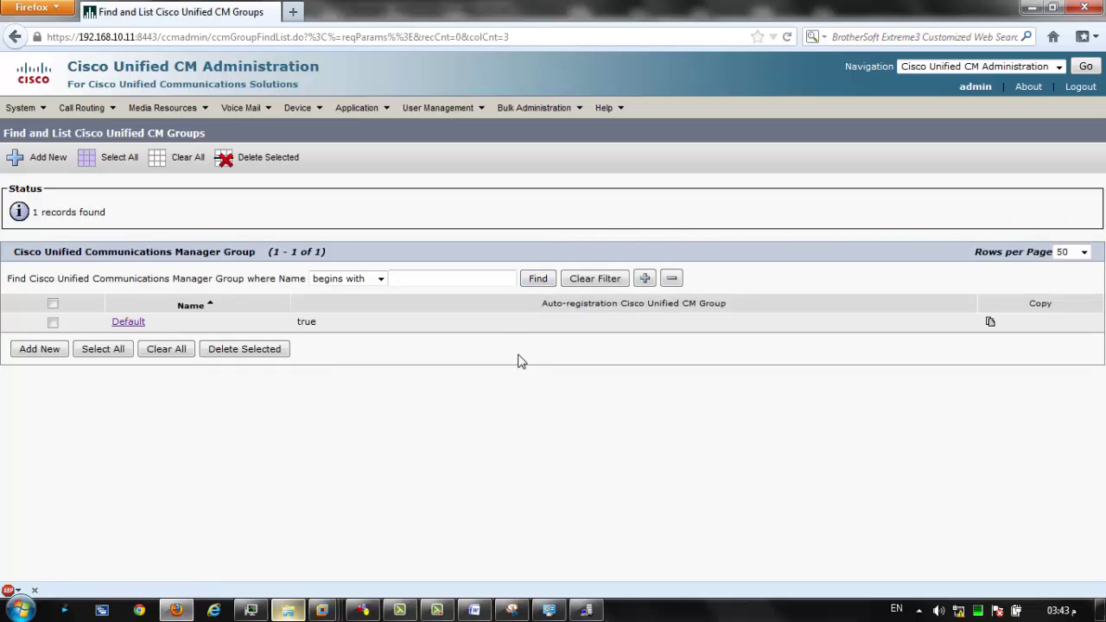
pyautogui.click(130, 324)
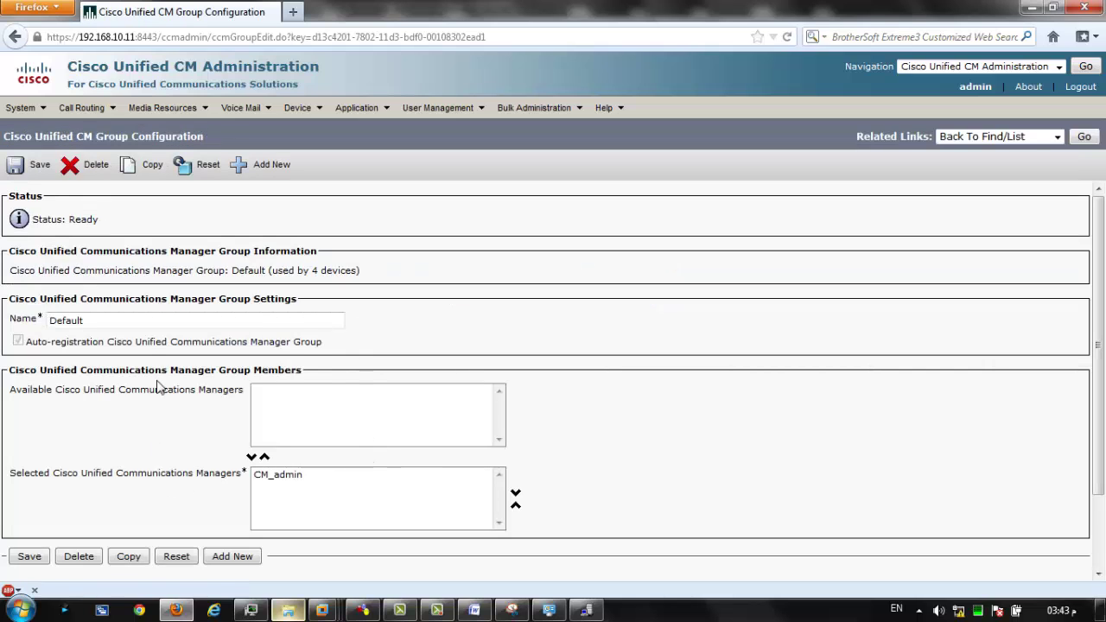
pyautogui.click(51, 318)
pyautogui.click(280, 475)
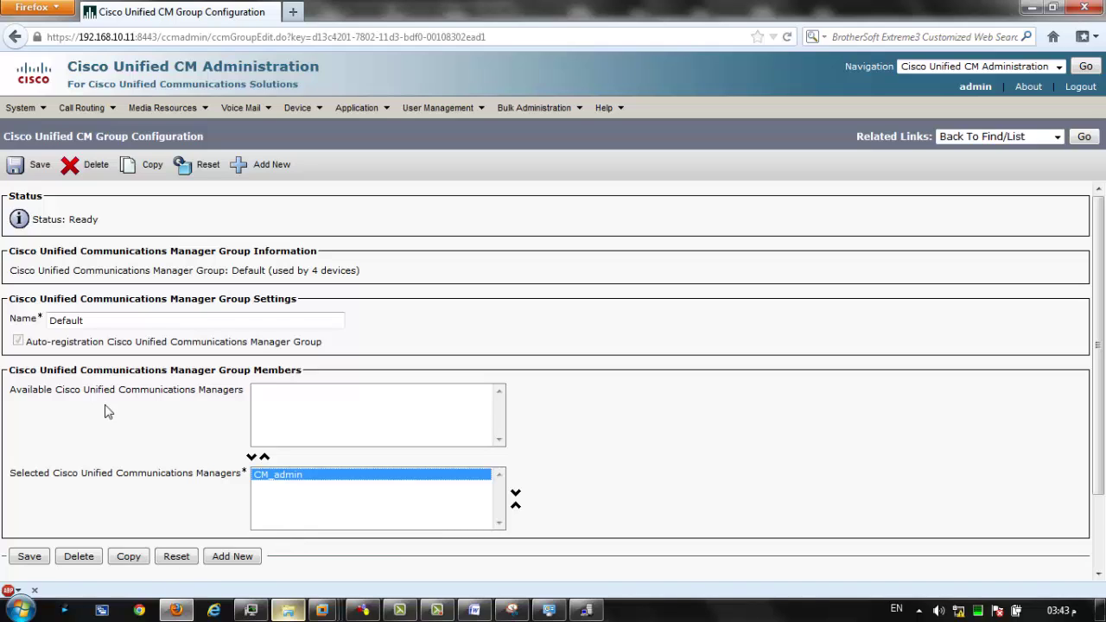
pyautogui.click(28, 109)
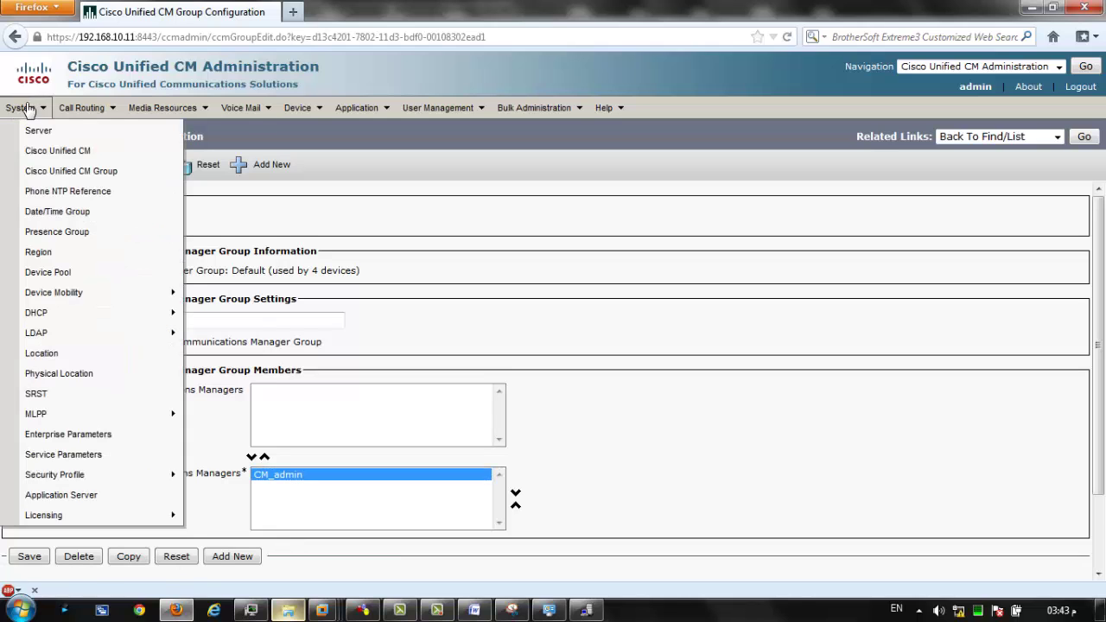
# Open the default device pool and confirm Date/Time Group CMLocal and CM Group Default.
pyautogui.click(39, 280)
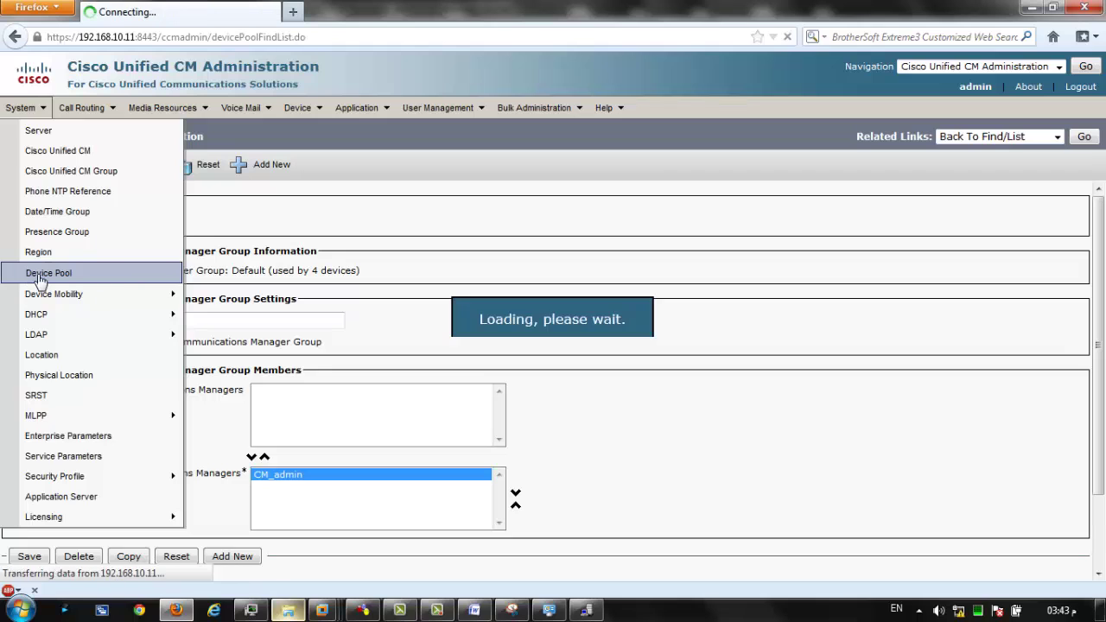
pyautogui.click(588, 223)
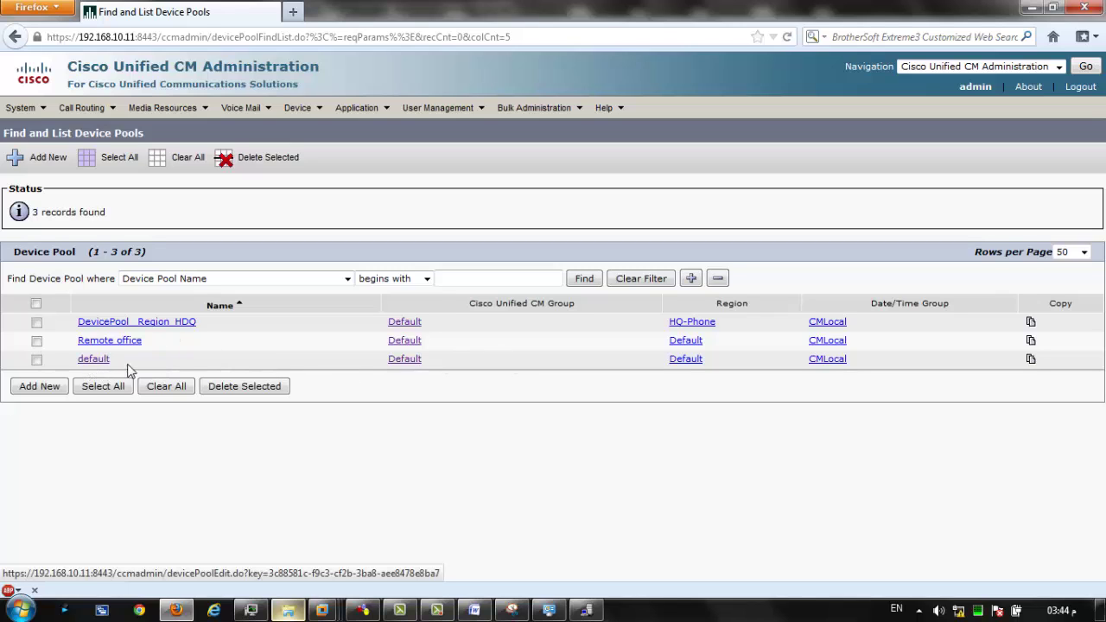
pyautogui.click(96, 361)
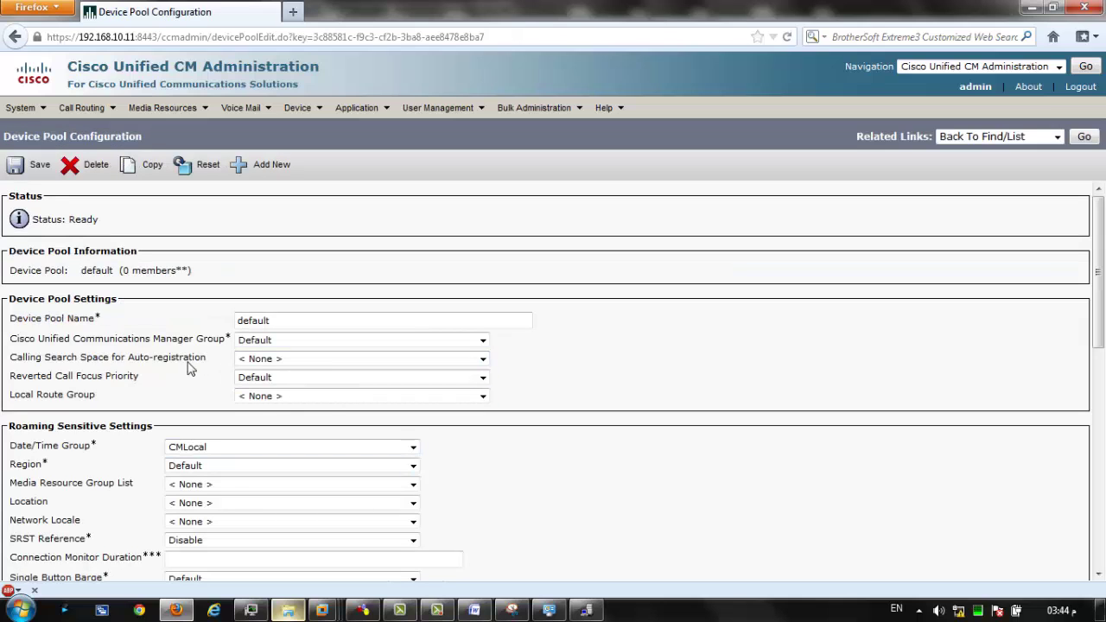
pyautogui.click(206, 449)
pyautogui.click(185, 458)
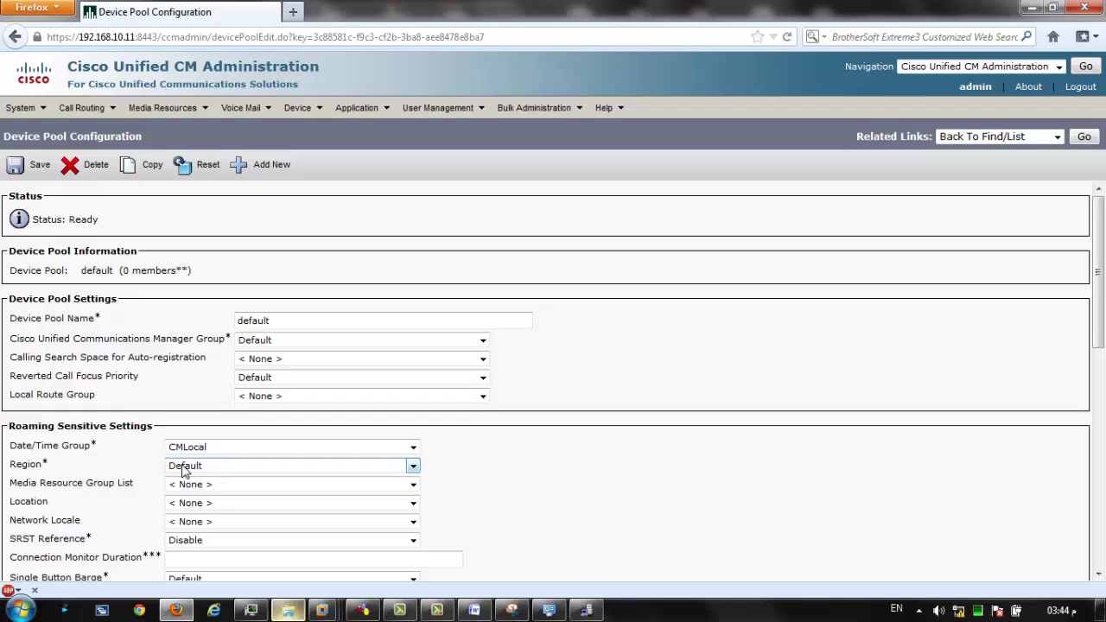
pyautogui.click(305, 342)
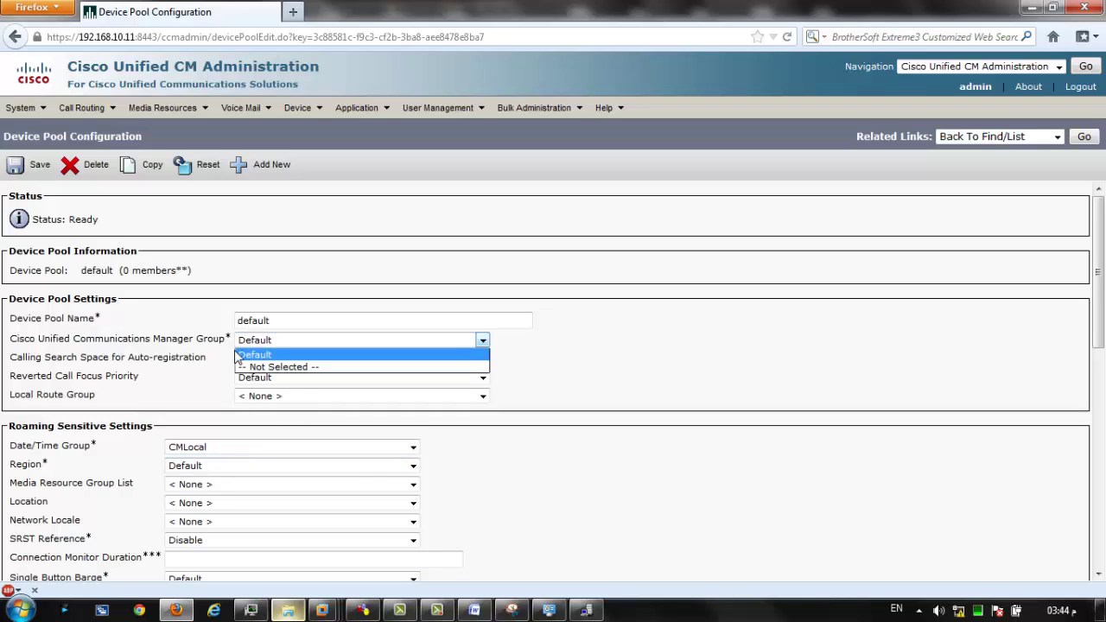
pyautogui.click(122, 397)
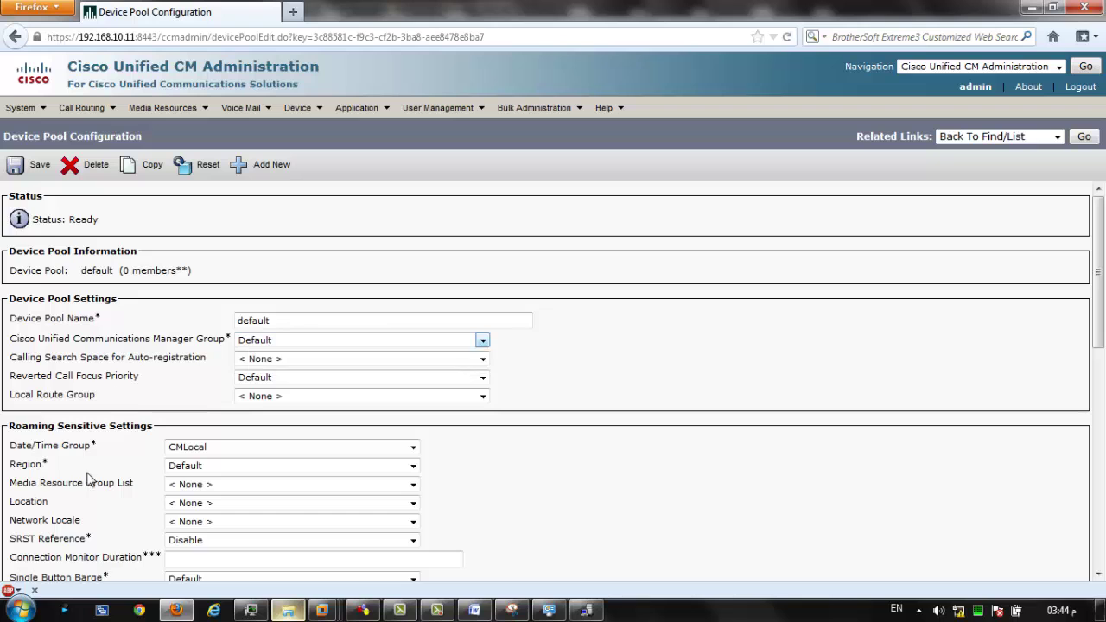
# Scroll through the rest of the default pool's settings, then go to Device > Phone.
pyautogui.scroll(-1, 86, 496)
pyautogui.scroll(-3, 84, 512)
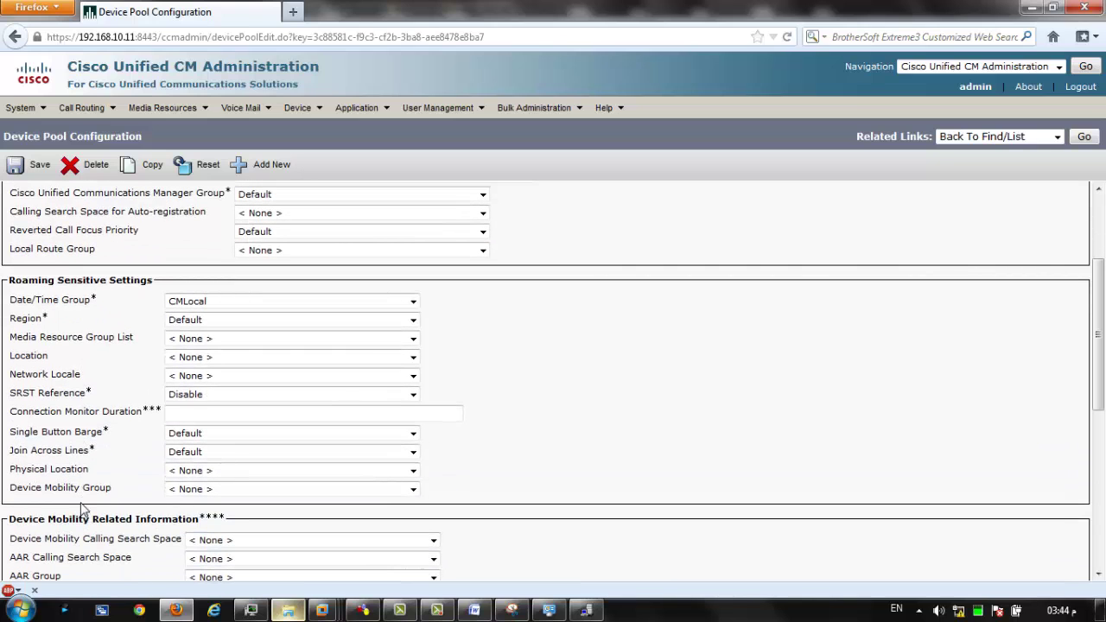
pyautogui.scroll(-6, 83, 510)
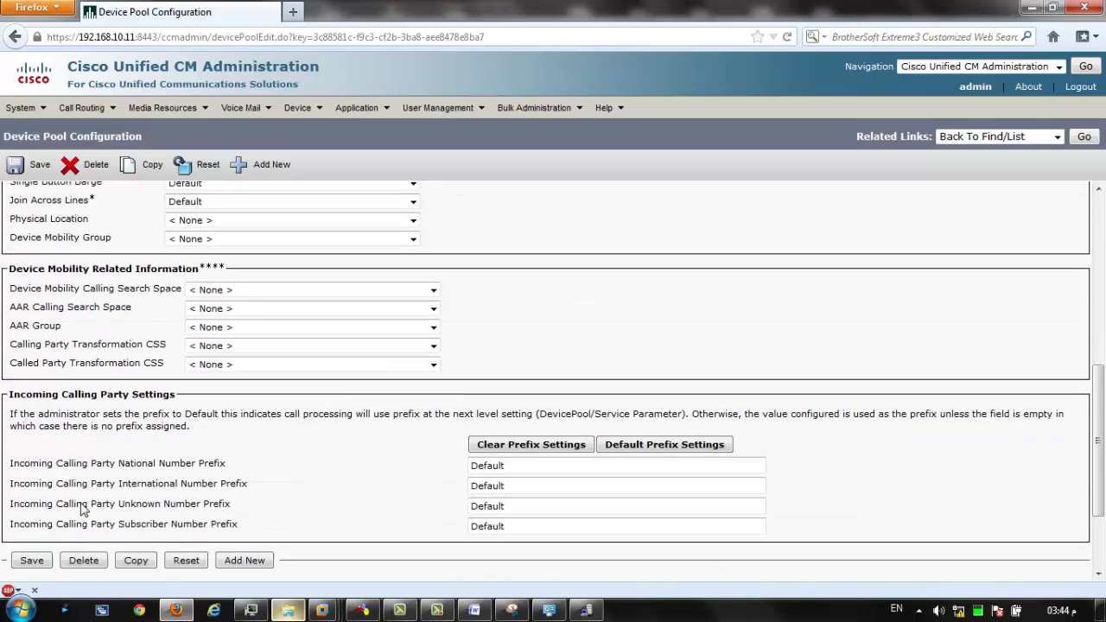
pyautogui.scroll(10, 83, 509)
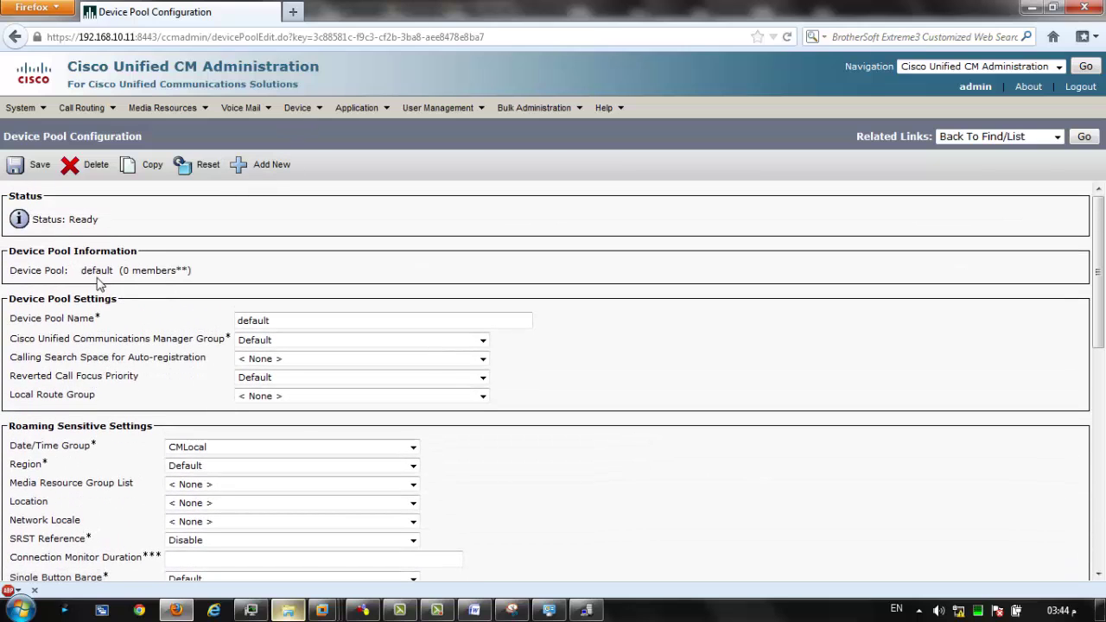
pyautogui.moveTo(292, 123)
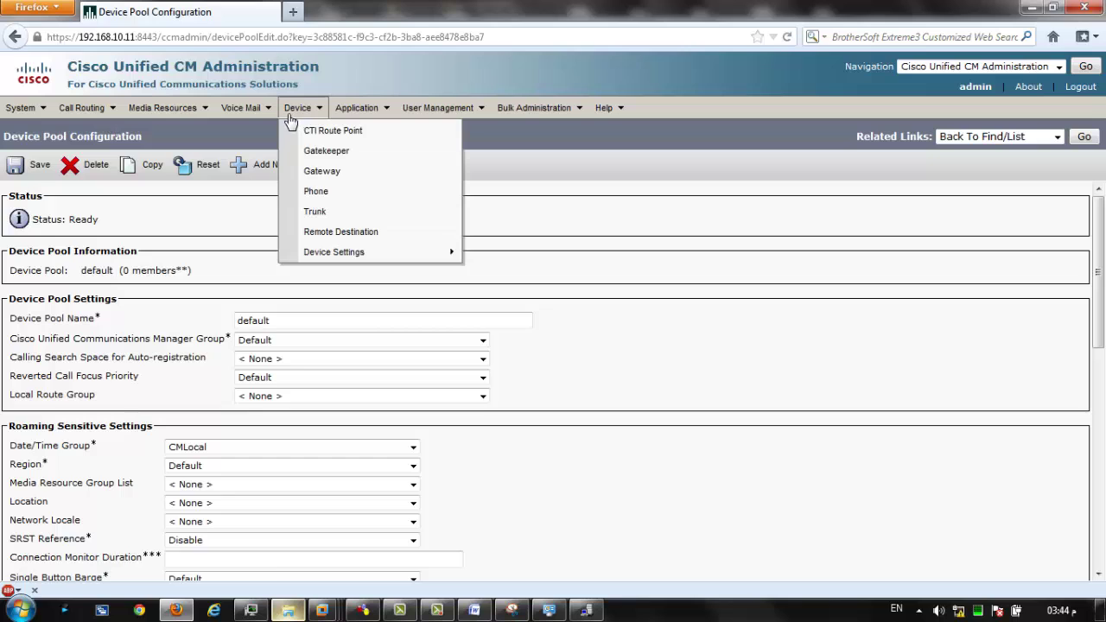
pyautogui.click(318, 193)
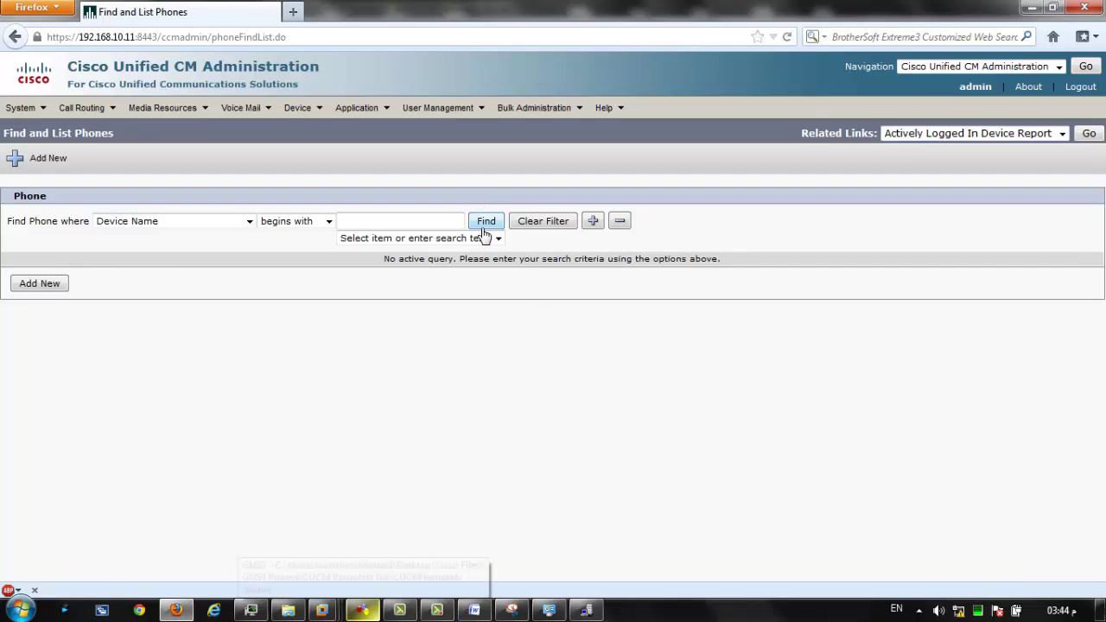
# Minimize the browser, GNS3 and VMware windows, select the Cisco IP Communicator shortcut, then restore Firefox.
pyautogui.click(1034, 7)
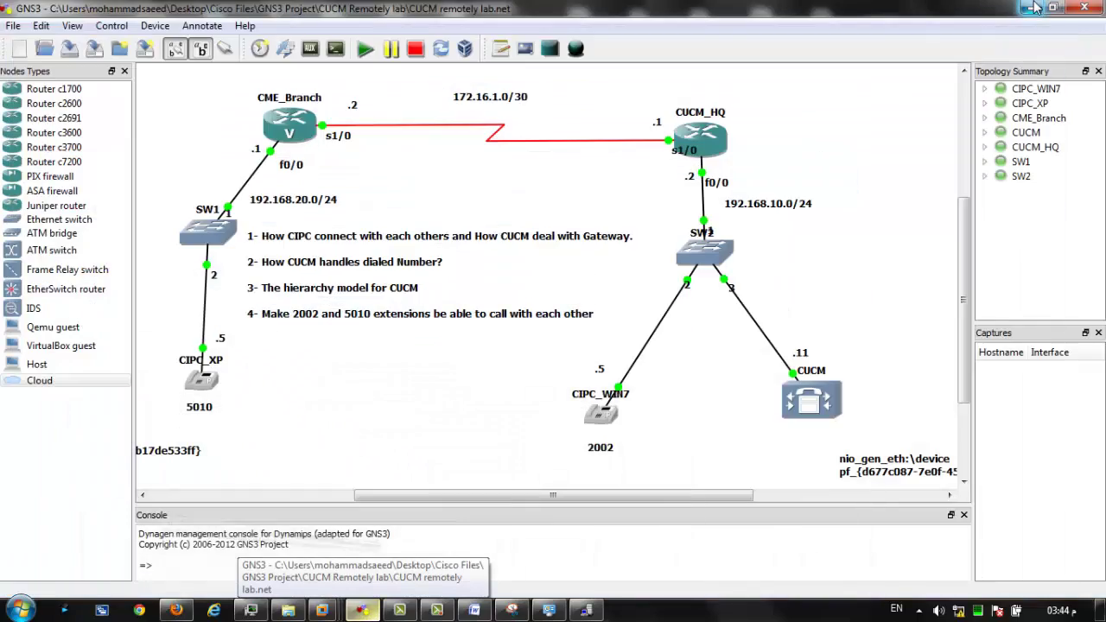
pyautogui.click(1035, 7)
pyautogui.click(1035, 7)
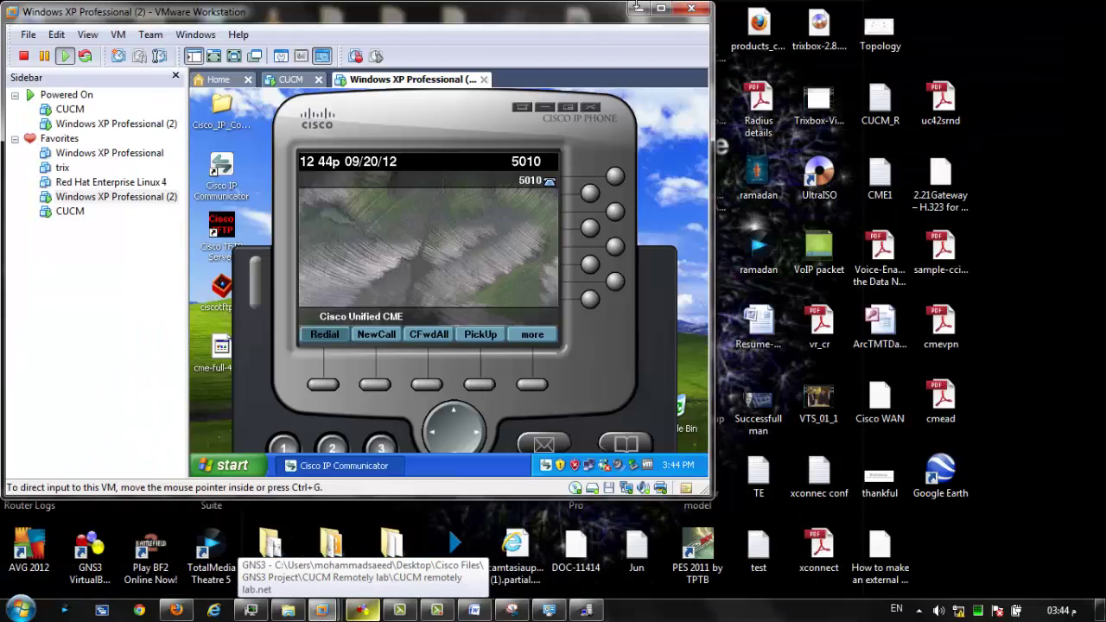
pyautogui.click(640, 8)
pyautogui.click(93, 260)
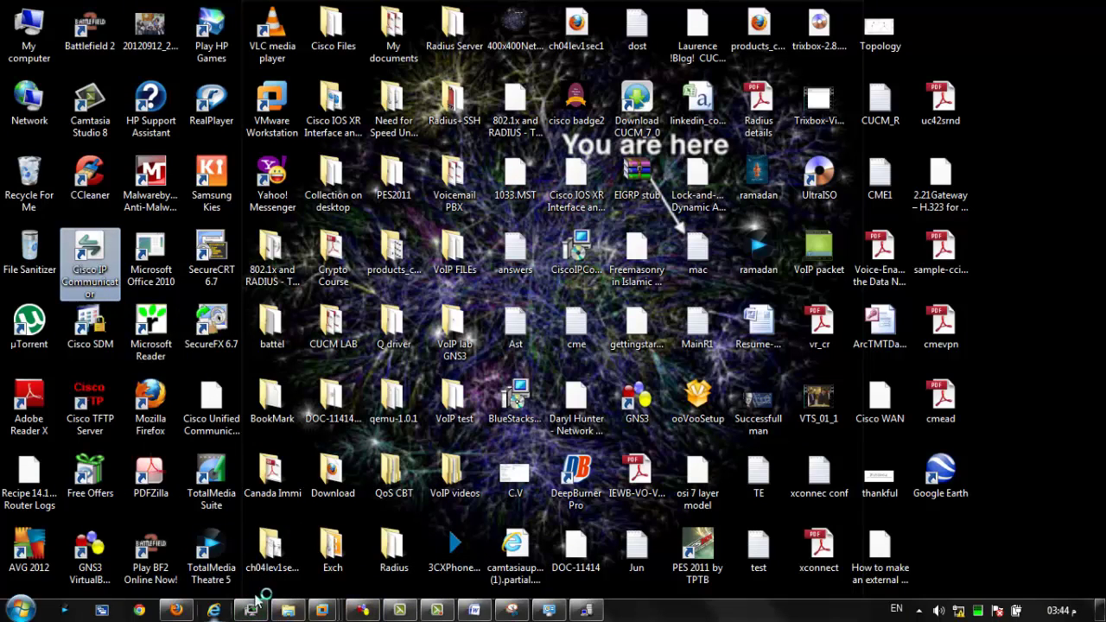
pyautogui.click(176, 610)
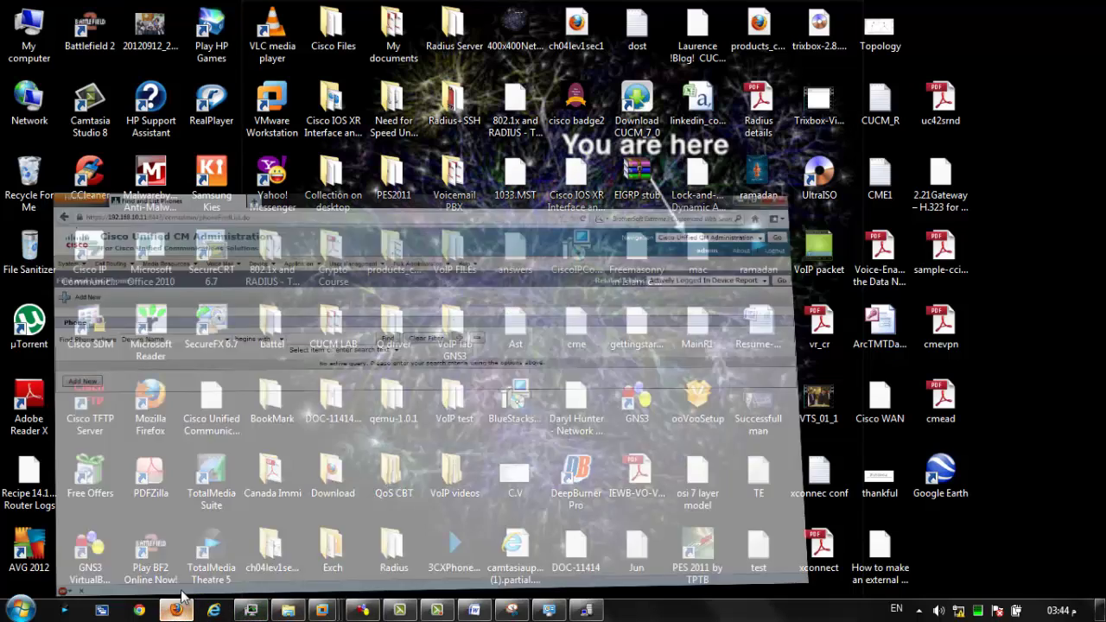
# Add a new Cisco IP Communicator phone using the SCCP device protocol.
pyautogui.click(56, 285)
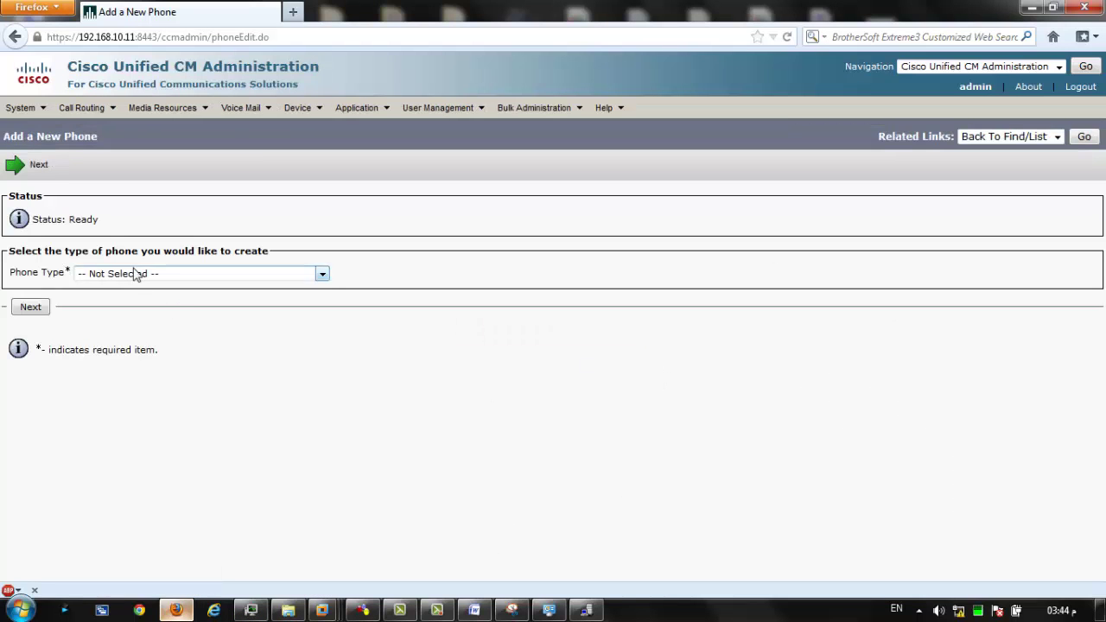
pyautogui.click(137, 274)
pyautogui.moveTo(320, 313); pyautogui.dragTo(320, 458)
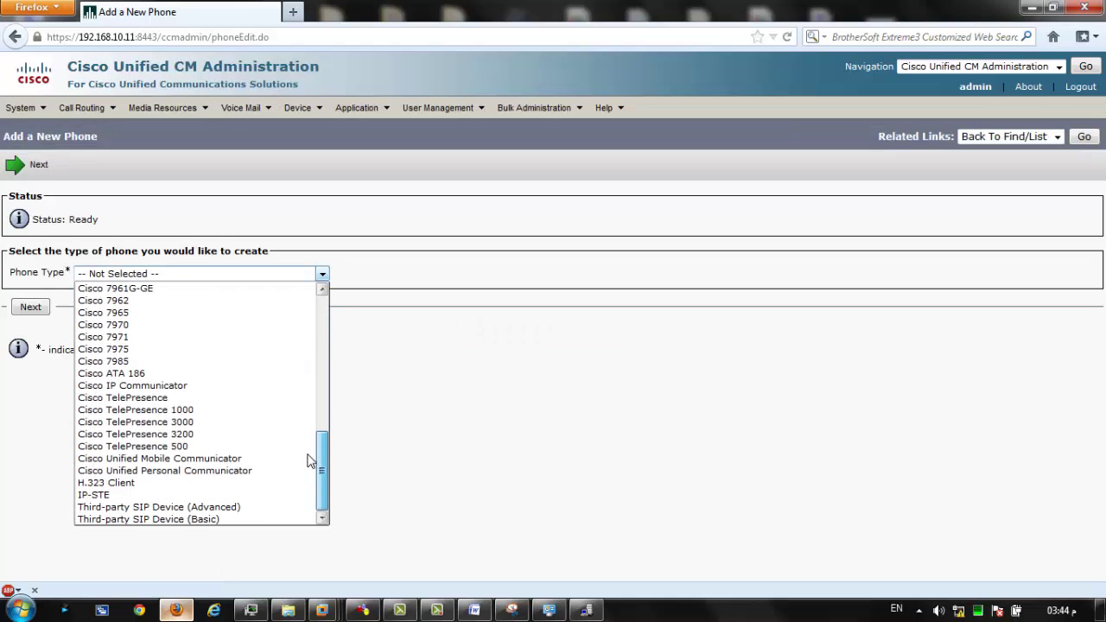
pyautogui.click(160, 386)
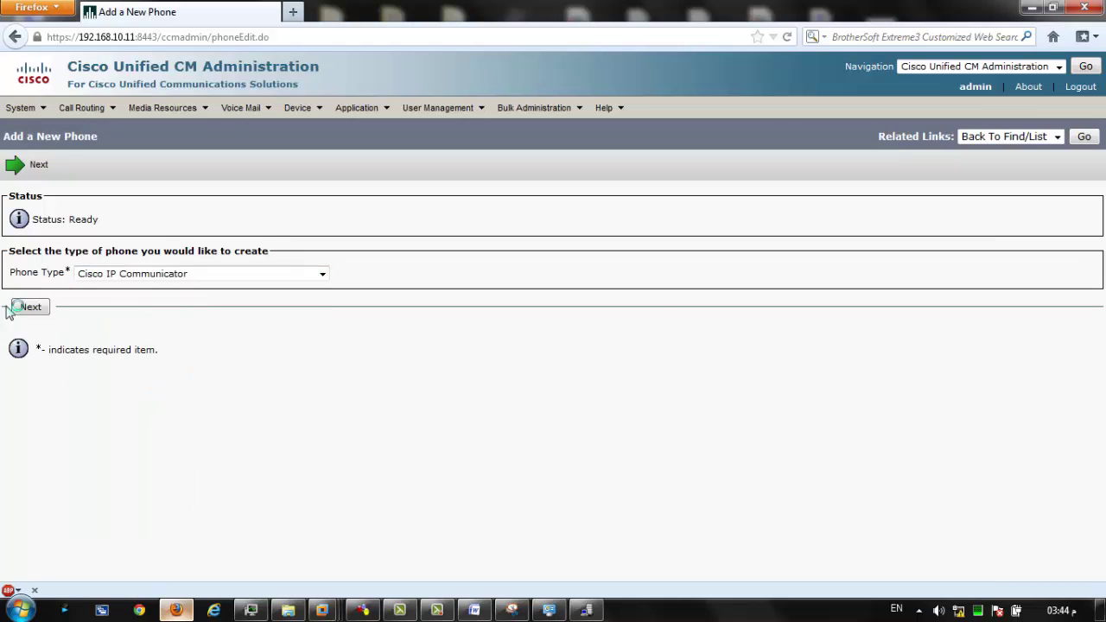
pyautogui.click(19, 309)
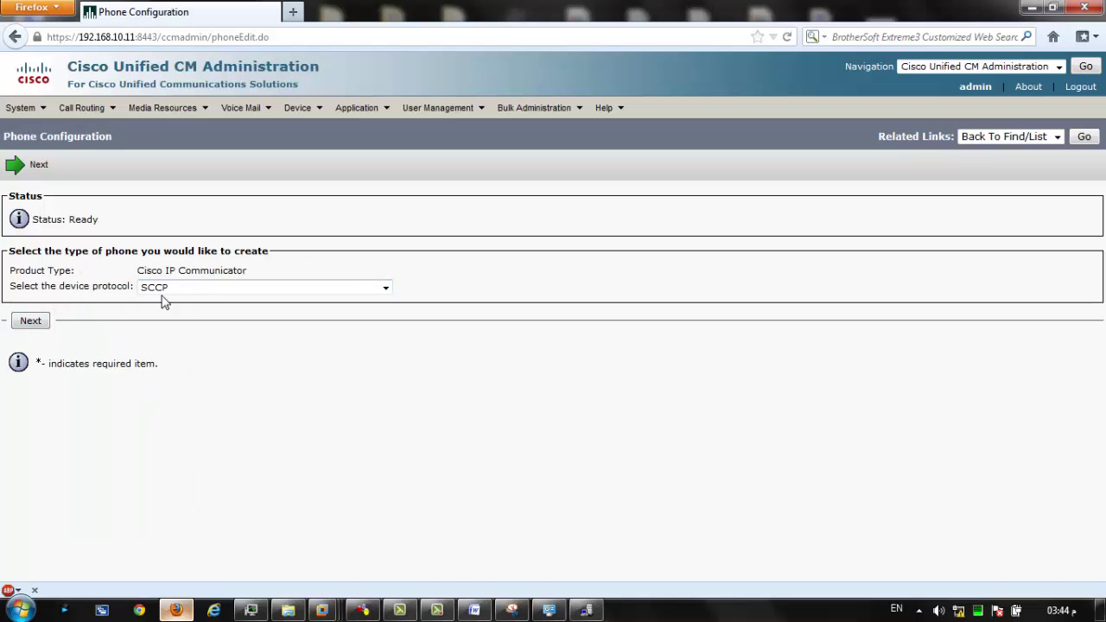
pyautogui.click(31, 322)
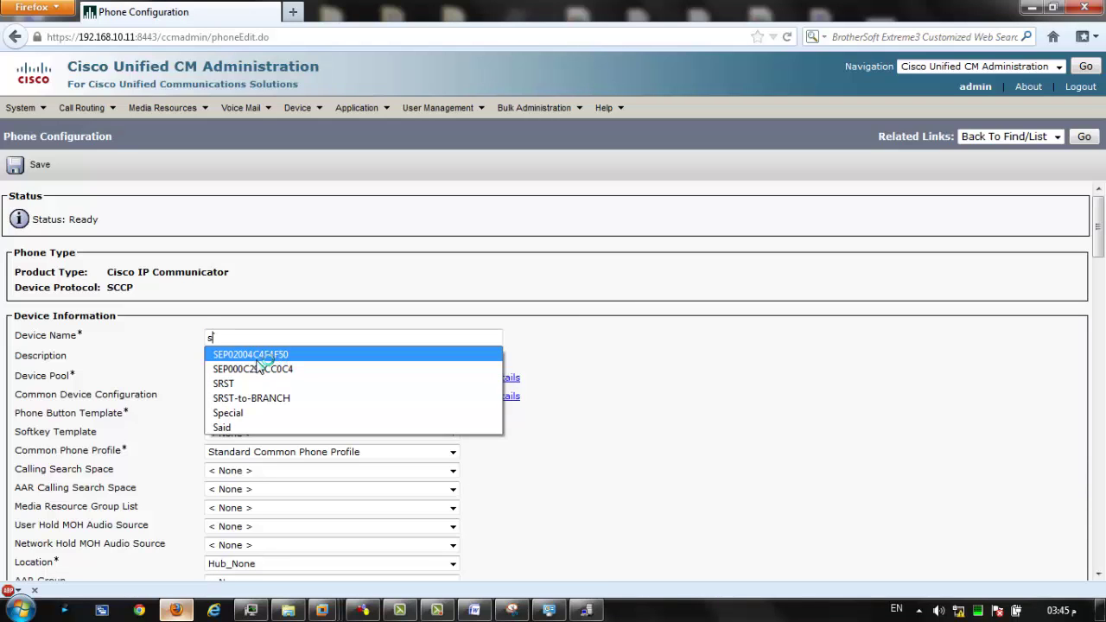
# Fill in the device name SEP02004C4F4F50 from a saved entry.
pyautogui.click(260, 355)
pyautogui.moveTo(309, 340); pyautogui.dragTo(173, 340)
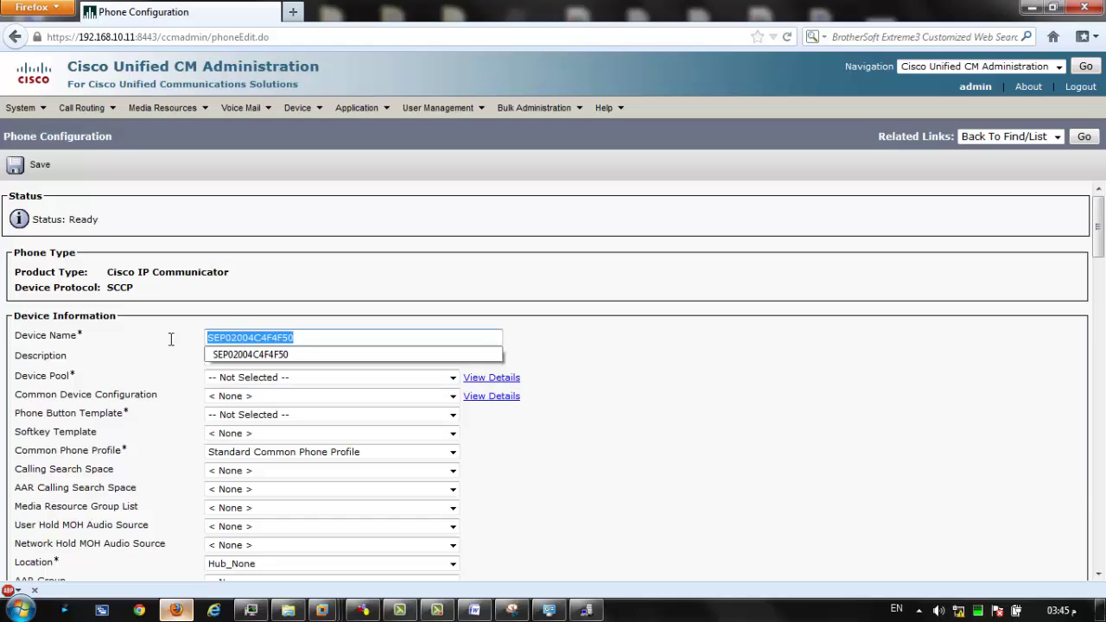
pyautogui.click(141, 346)
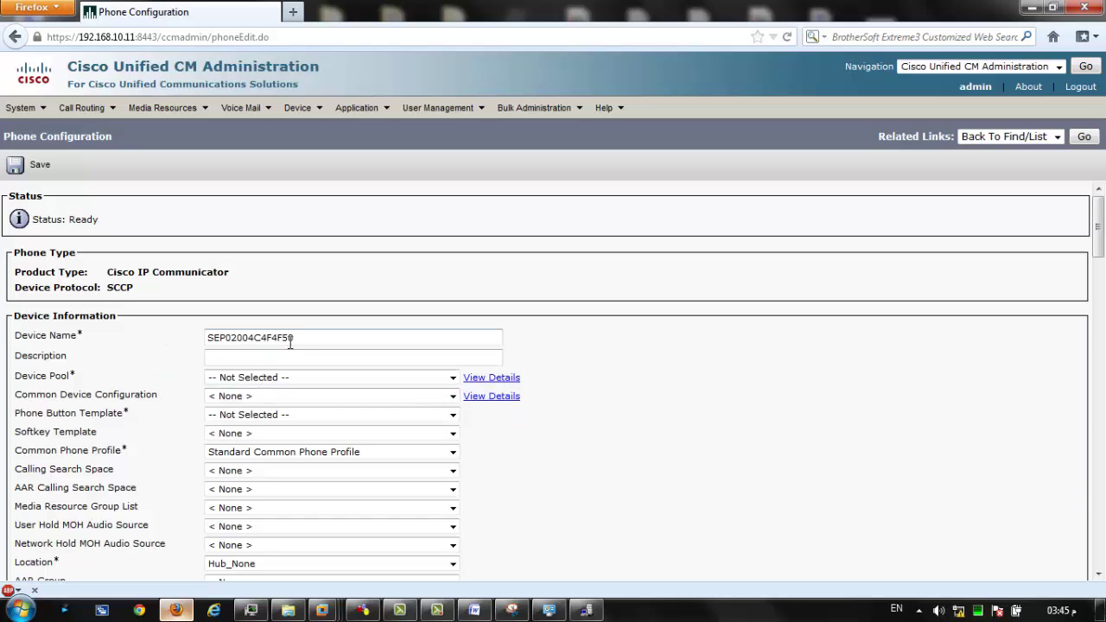
pyautogui.moveTo(295, 338); pyautogui.dragTo(182, 346)
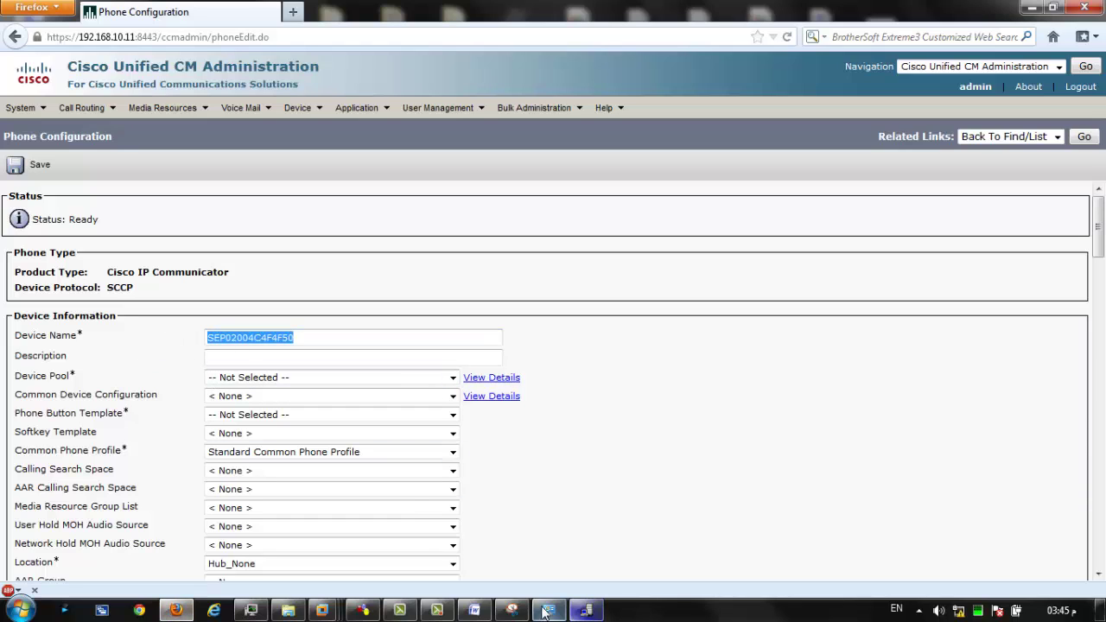
# Set the device pool to default and the phone button template to Standard CIPC SCCP.
pyautogui.click(230, 379)
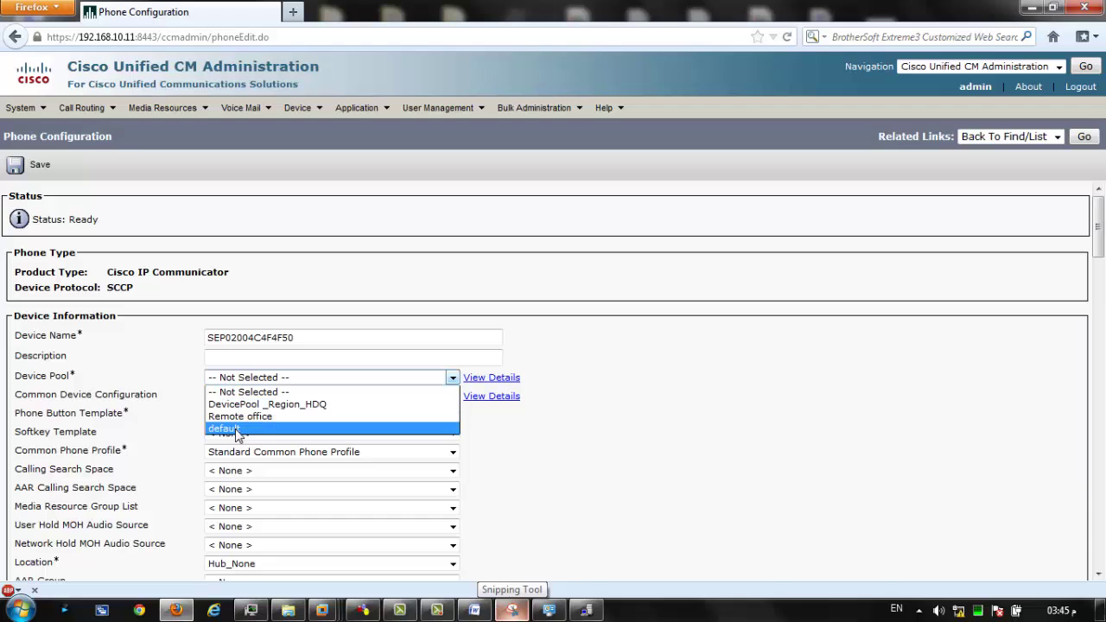
pyautogui.click(238, 430)
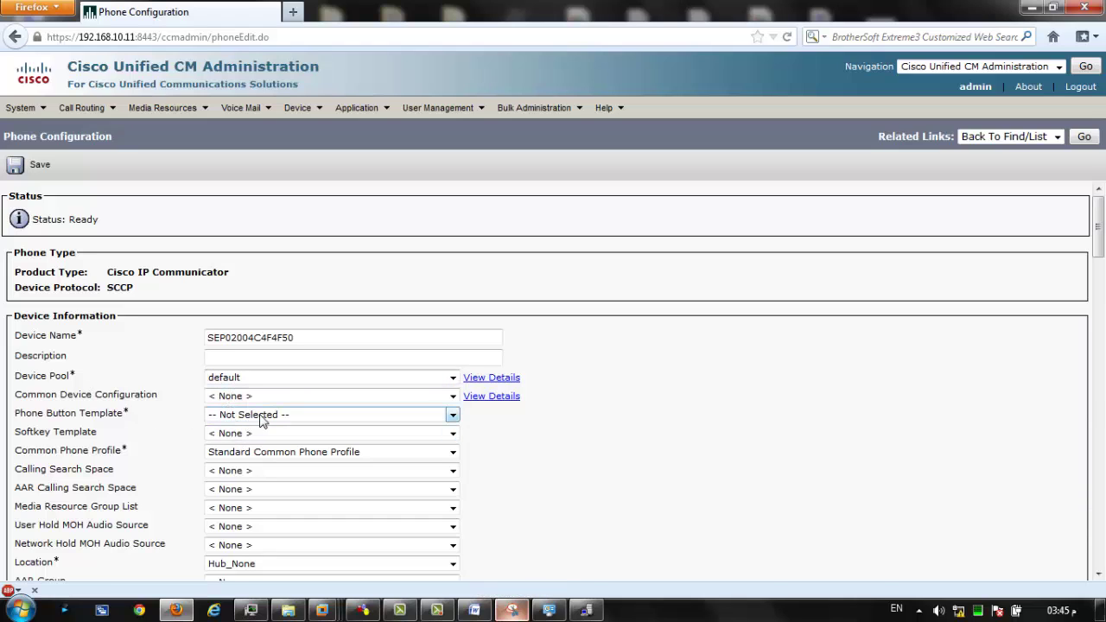
pyautogui.click(262, 417)
pyautogui.click(278, 442)
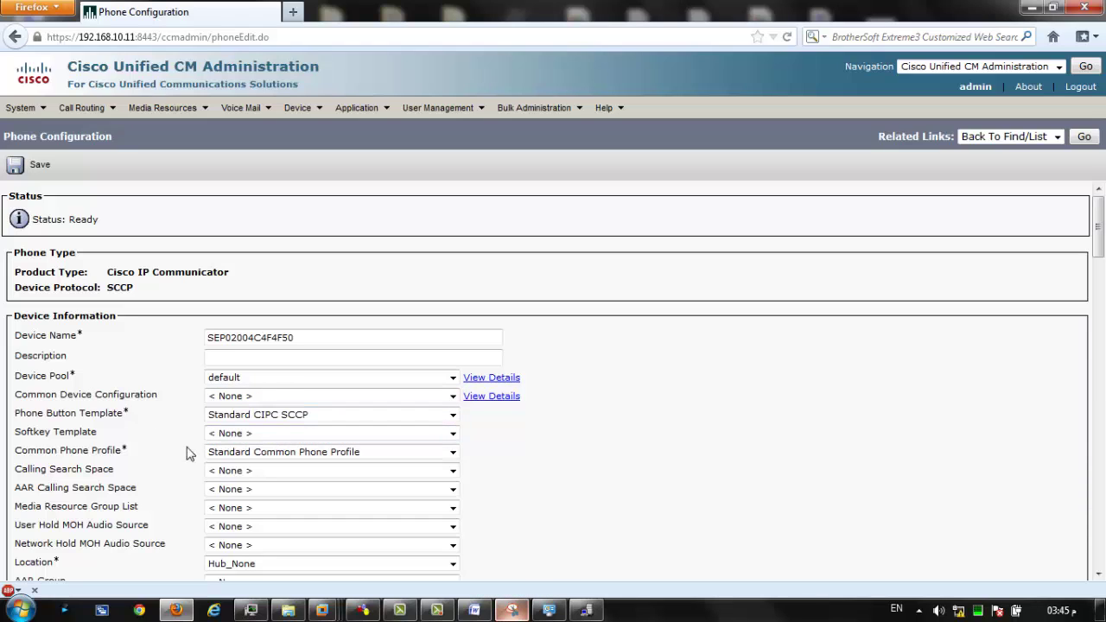
pyautogui.scroll(-10, 170, 453)
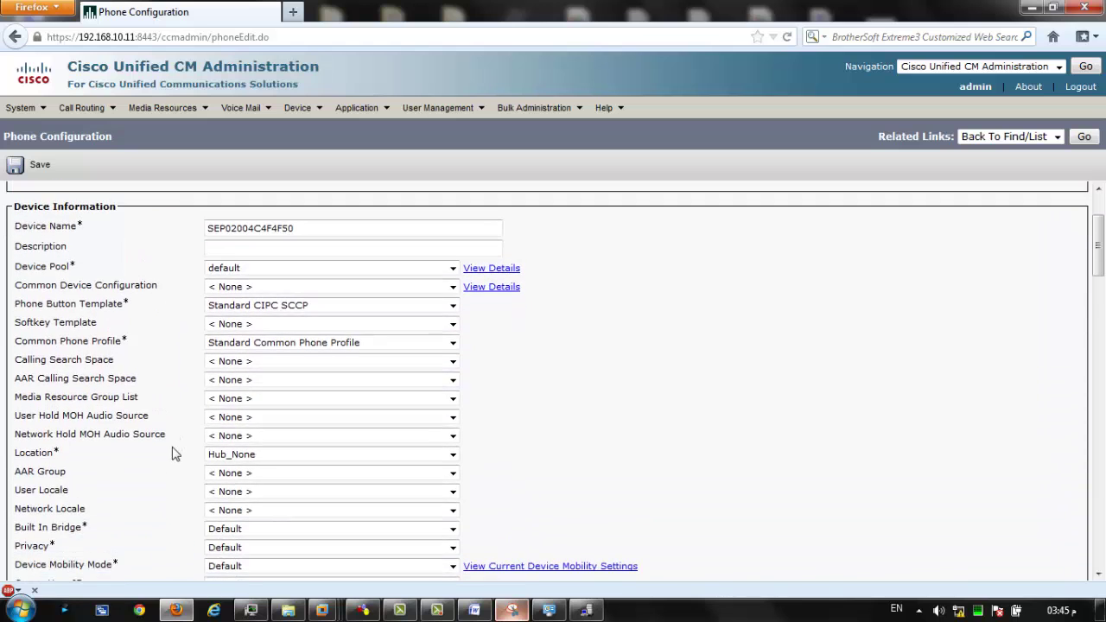
pyautogui.scroll(-4, 197, 468)
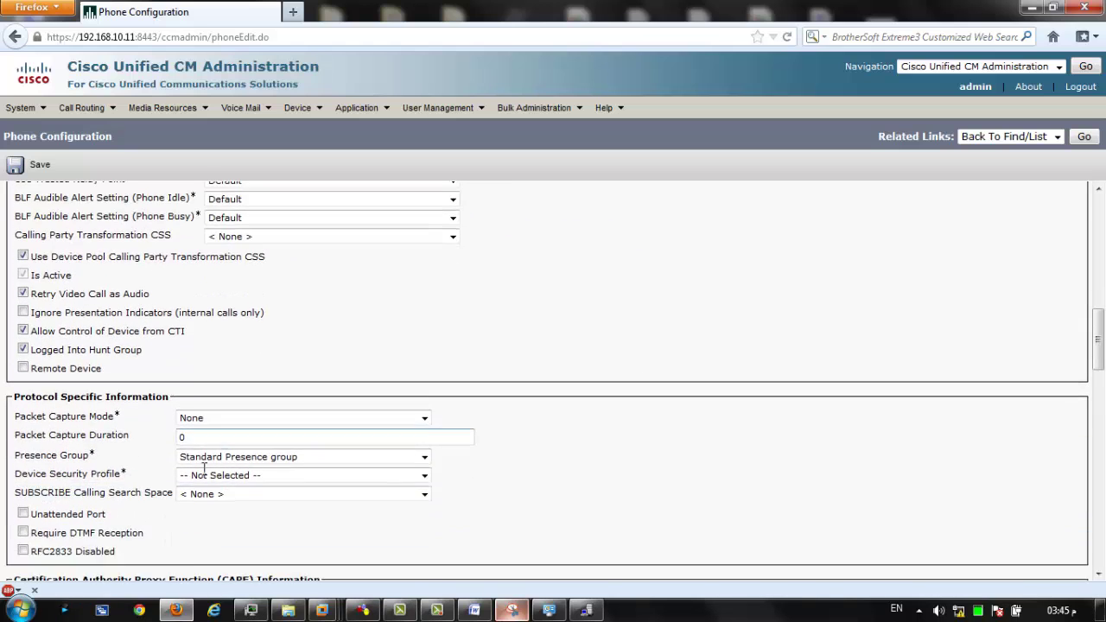
# Choose the IP Communicator non-secure SCCP security profile and save the phone.
pyautogui.click(293, 465)
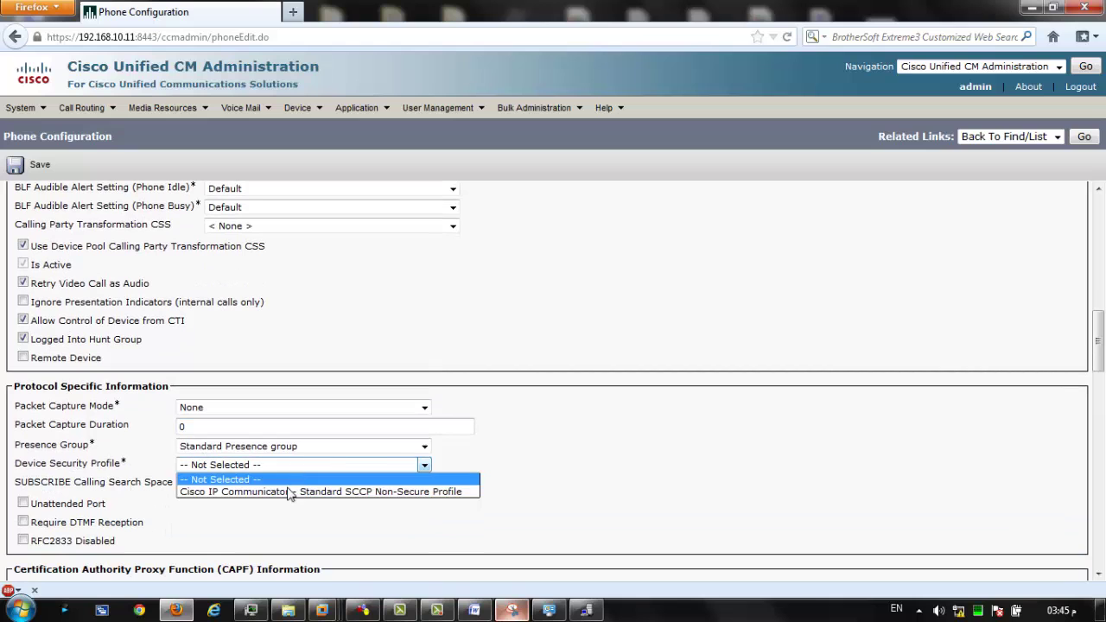
pyautogui.click(279, 493)
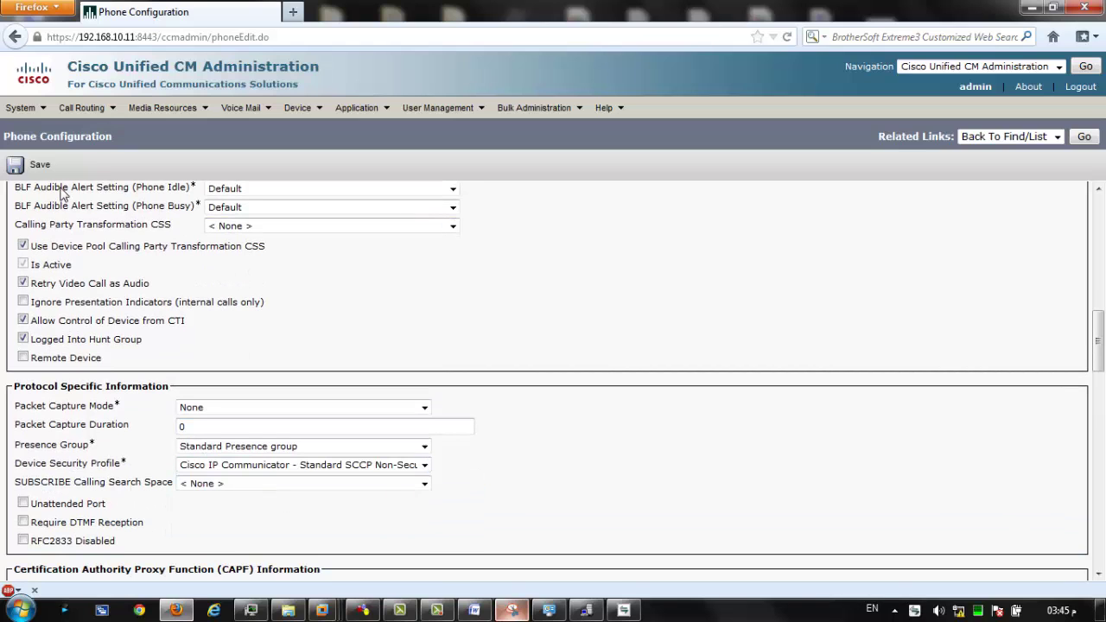
pyautogui.click(26, 169)
pyautogui.click(656, 282)
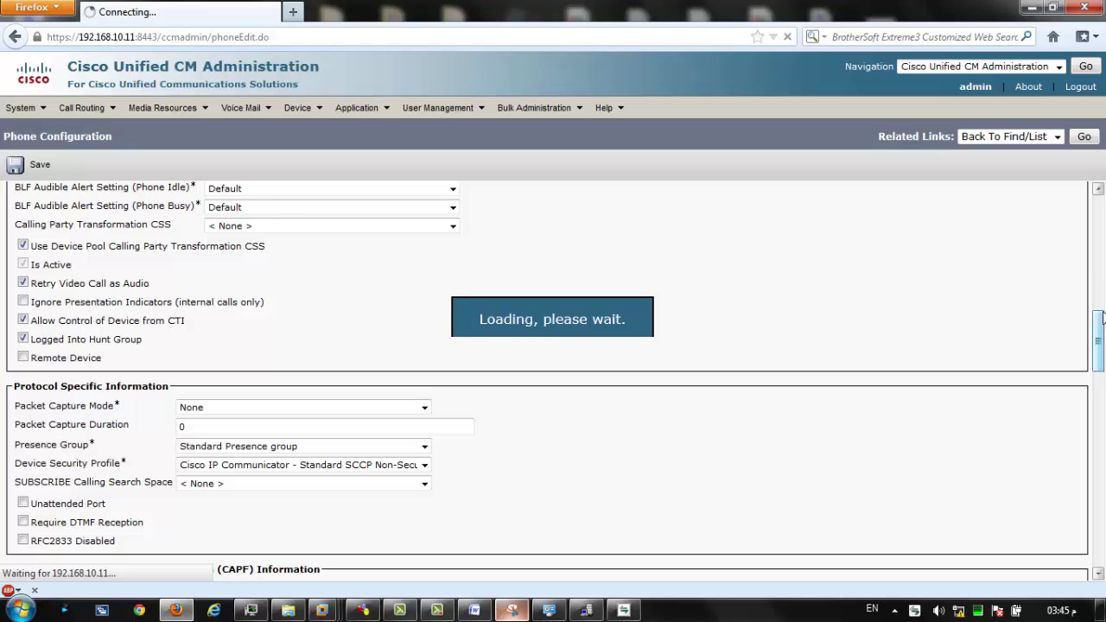
# Check the IP Communicator window, then open Line [1] to add a new directory number.
pyautogui.scroll(15, 1078, 343)
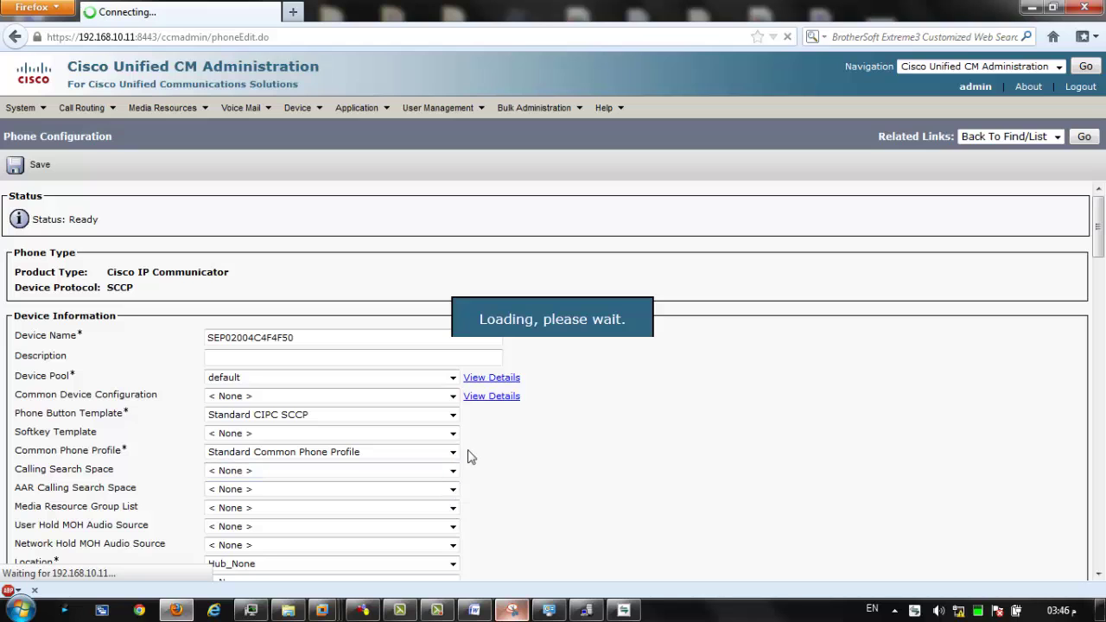
pyautogui.click(624, 610)
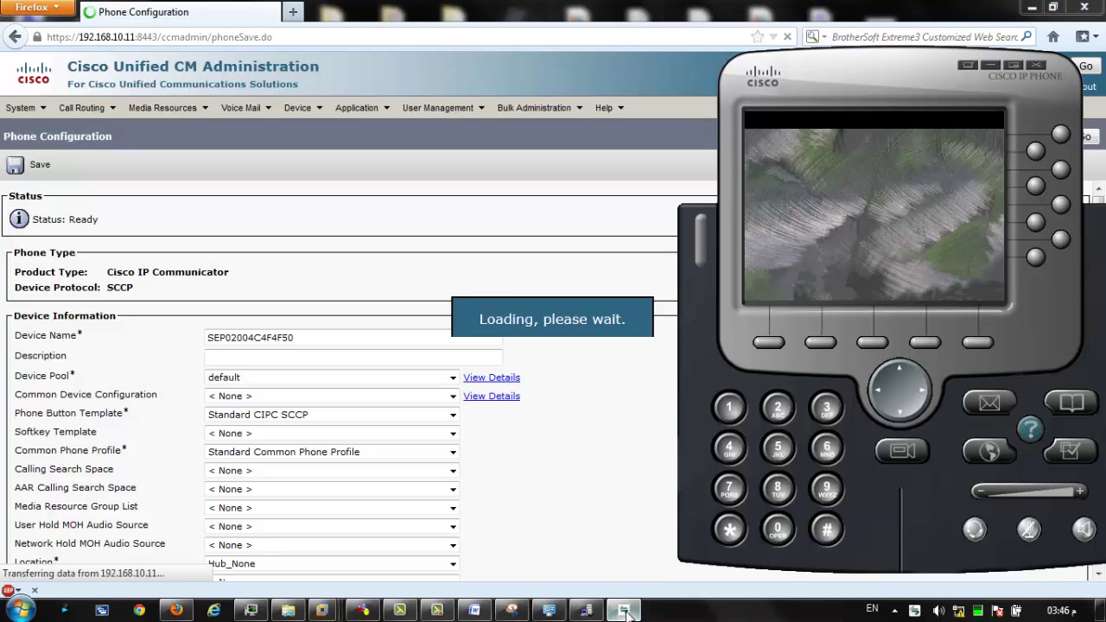
pyautogui.click(624, 610)
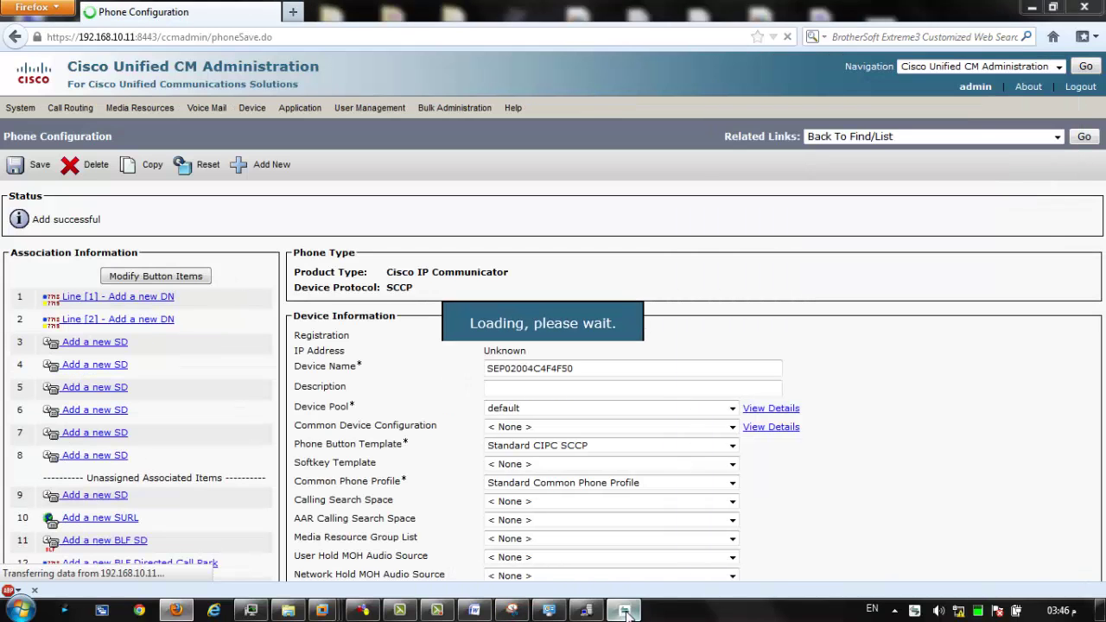
pyautogui.click(627, 610)
pyautogui.click(628, 610)
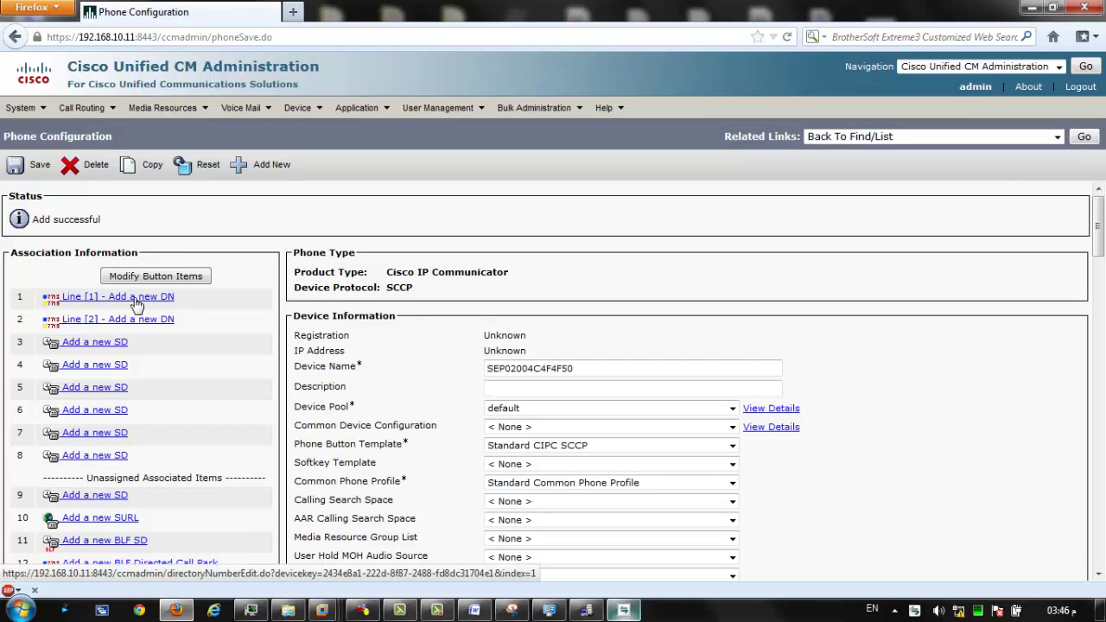
pyautogui.click(631, 612)
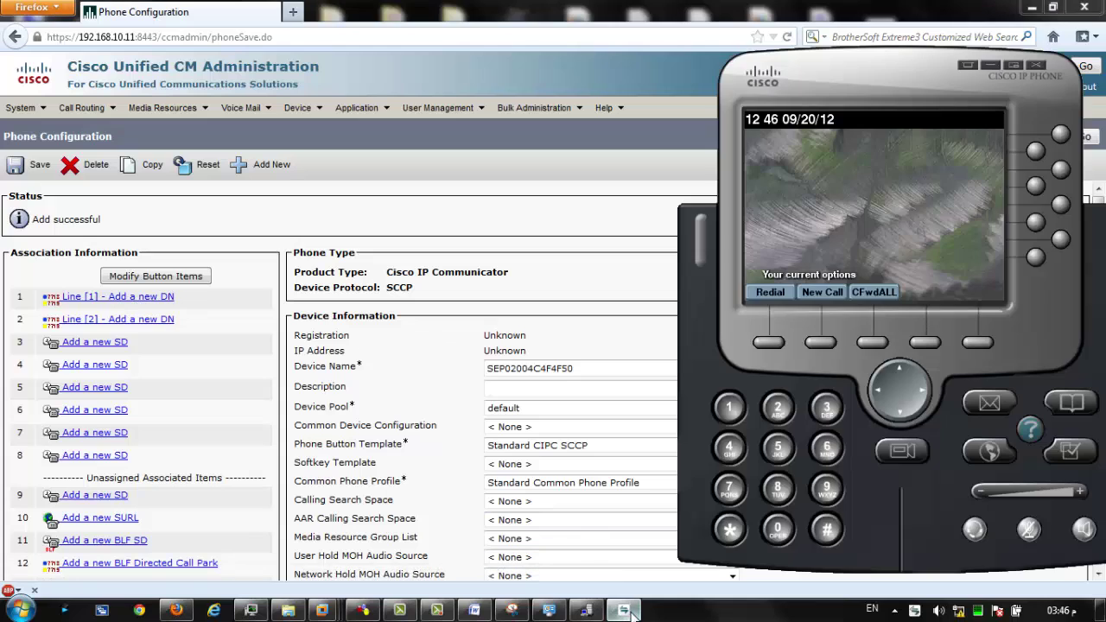
pyautogui.click(628, 611)
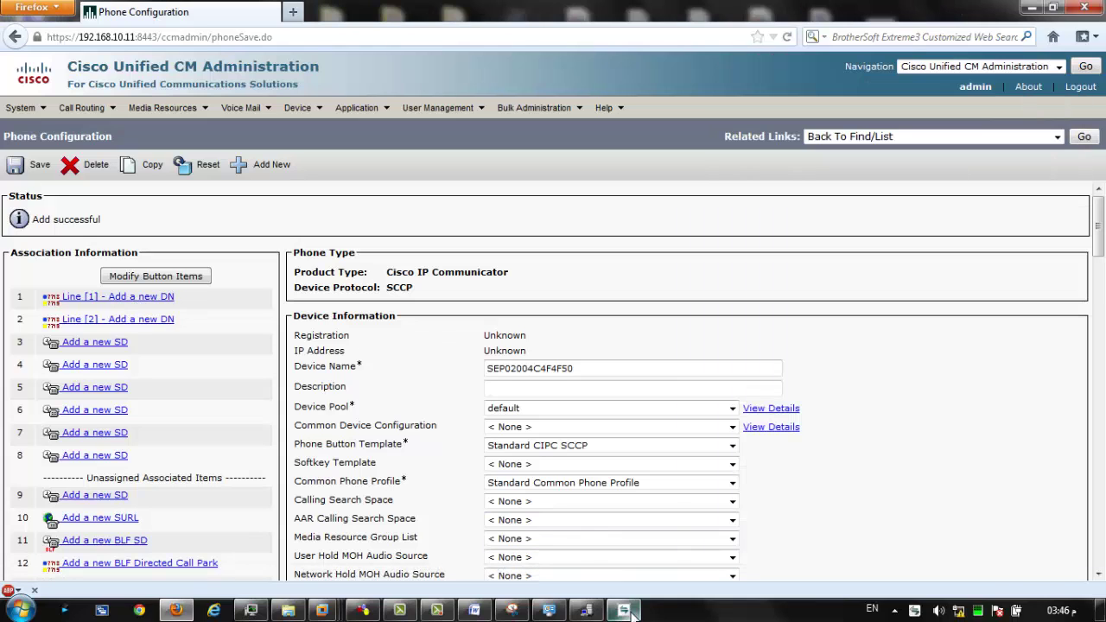
pyautogui.click(107, 299)
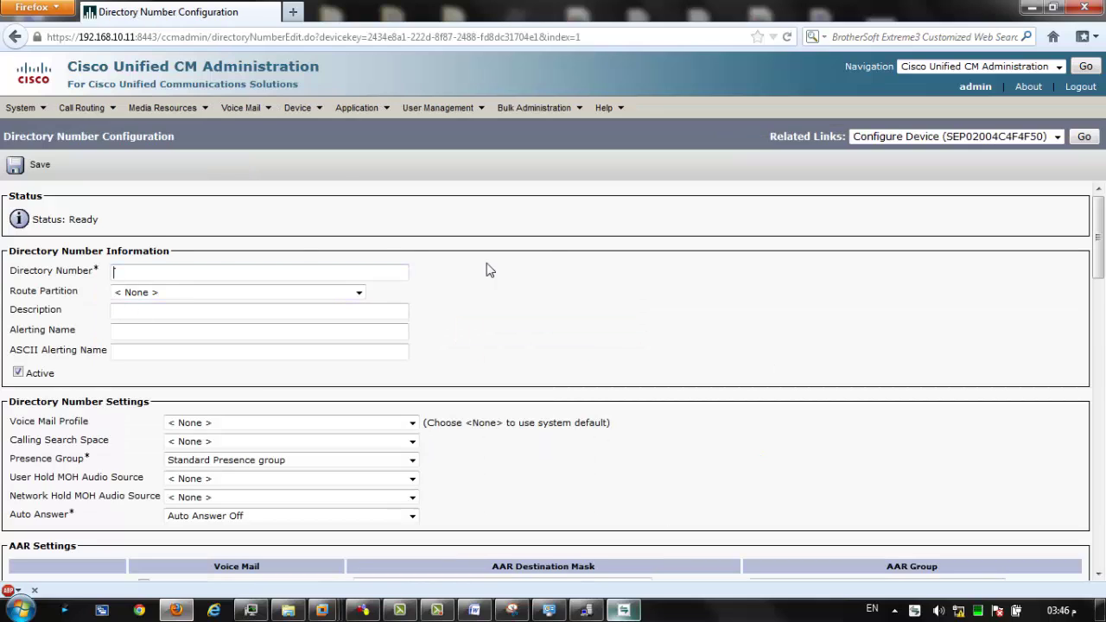
# Save 2002 as line 1's directory number and briefly check the IP Communicator window.
pyautogui.write('2')
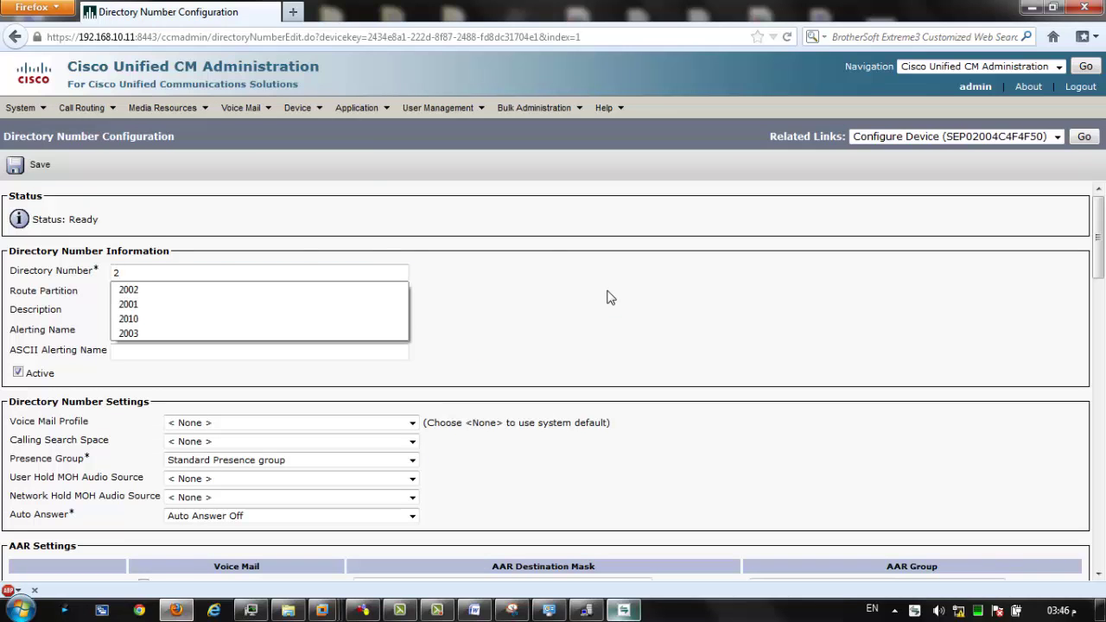
pyautogui.write('002')
pyautogui.press('Tab')
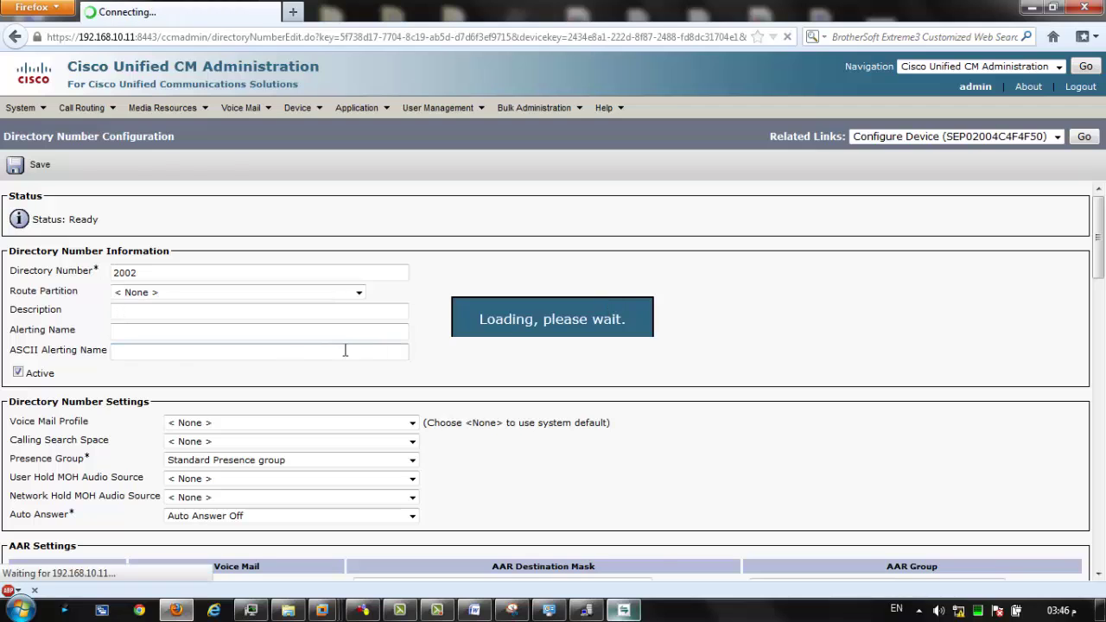
pyautogui.click(18, 167)
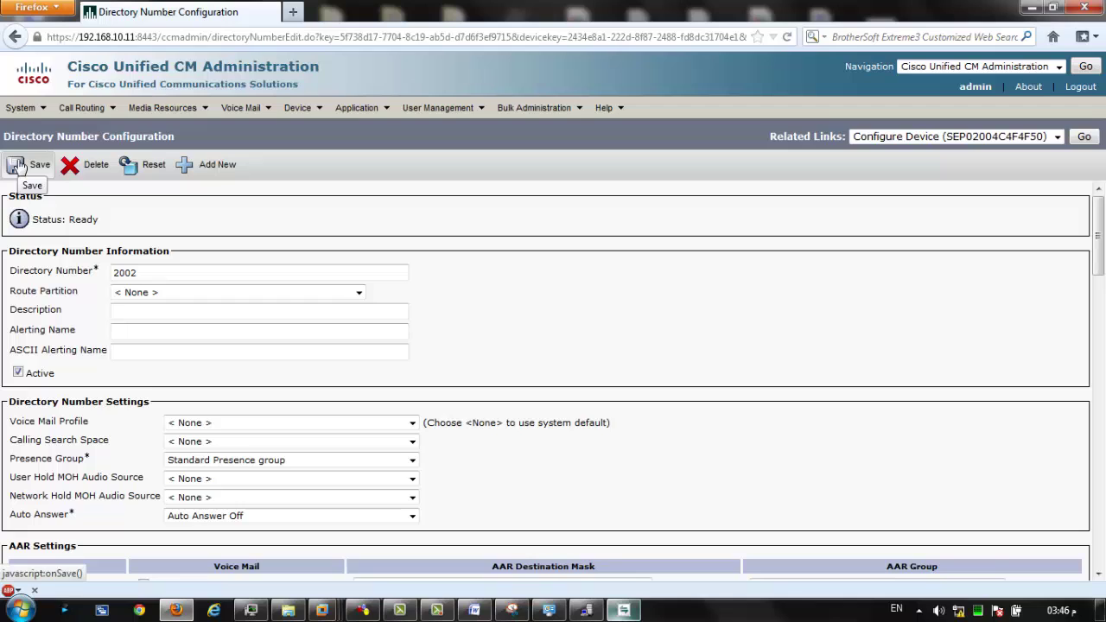
pyautogui.click(18, 166)
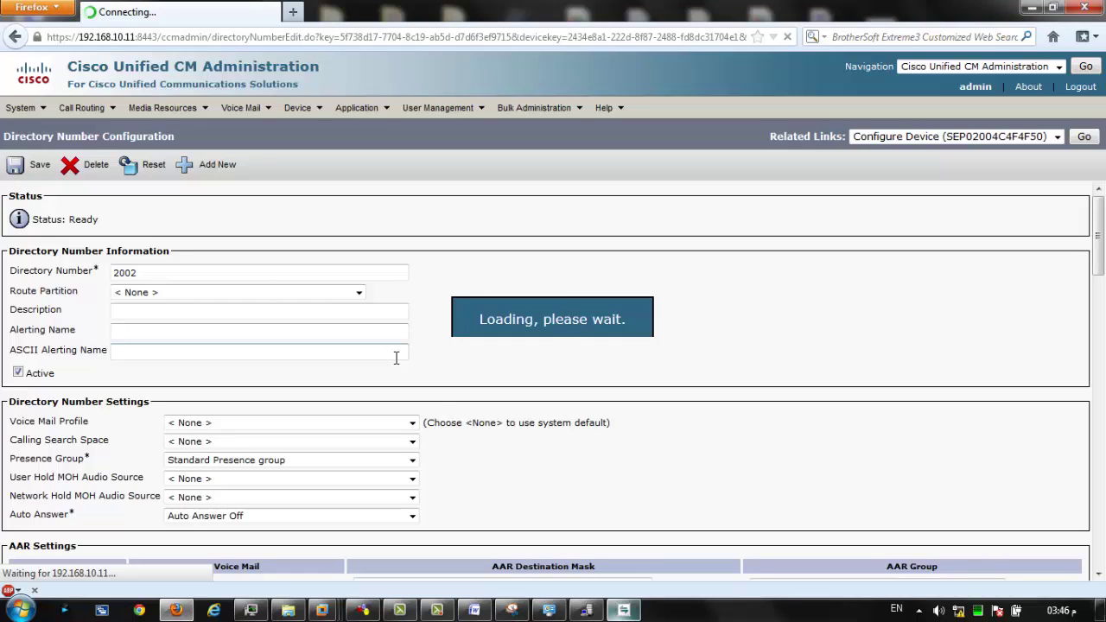
pyautogui.click(632, 612)
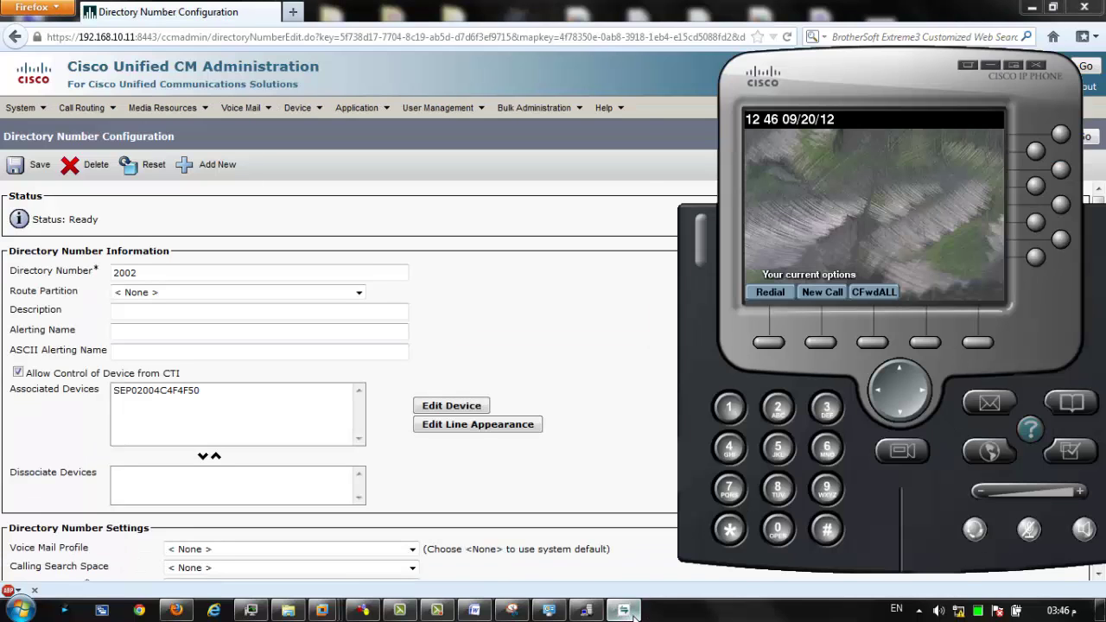
pyautogui.click(632, 611)
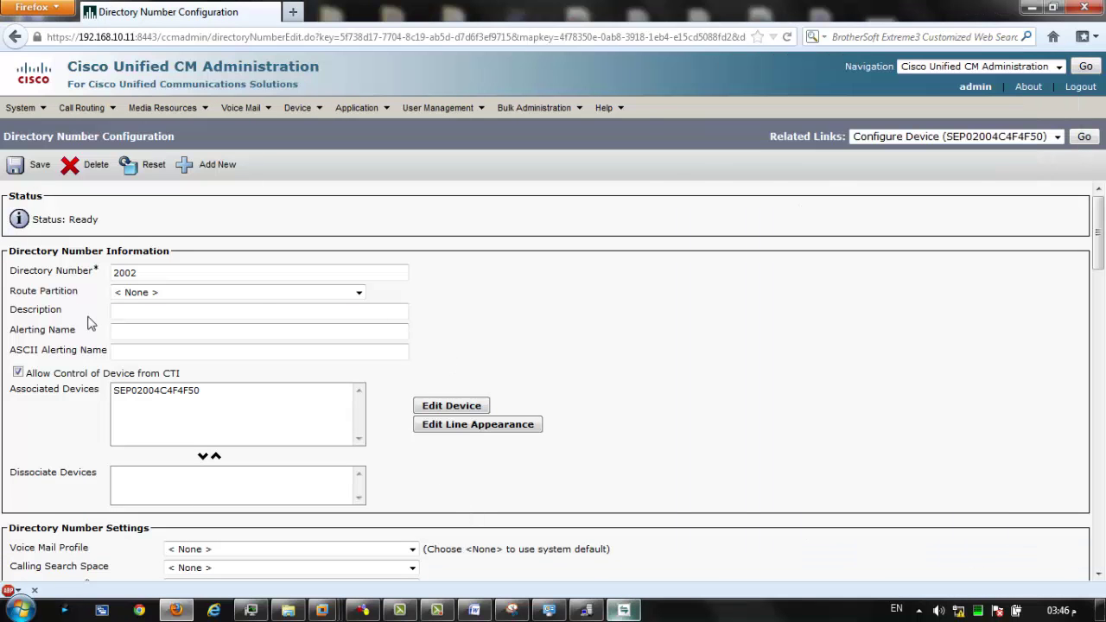
# Reset the phone and watch IP Communicator reboot to show line 2002.
pyautogui.click(147, 164)
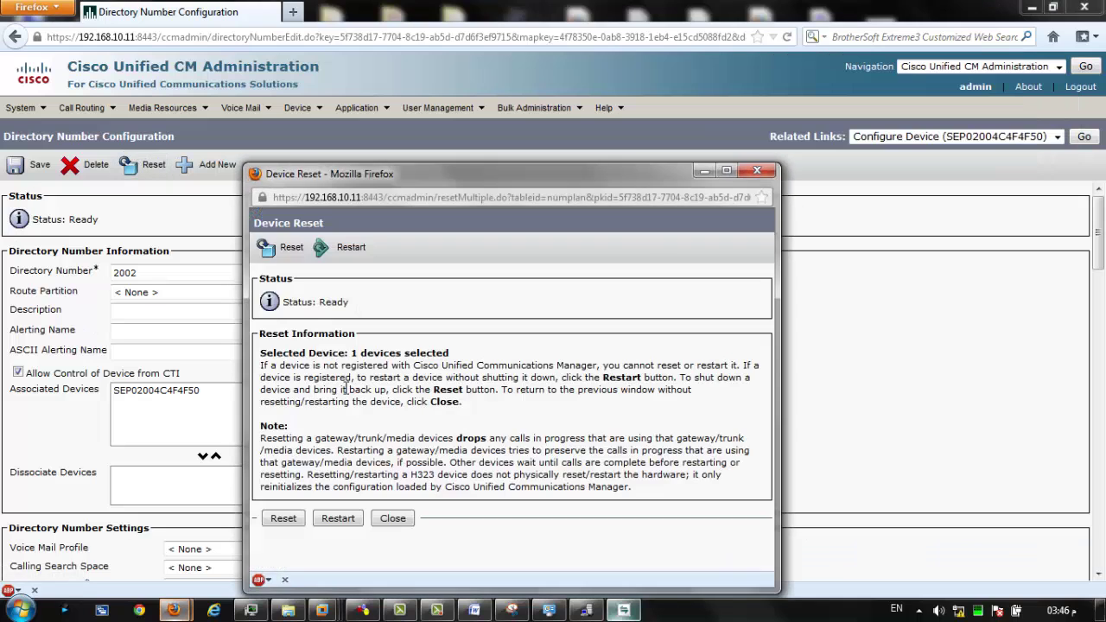
pyautogui.click(283, 519)
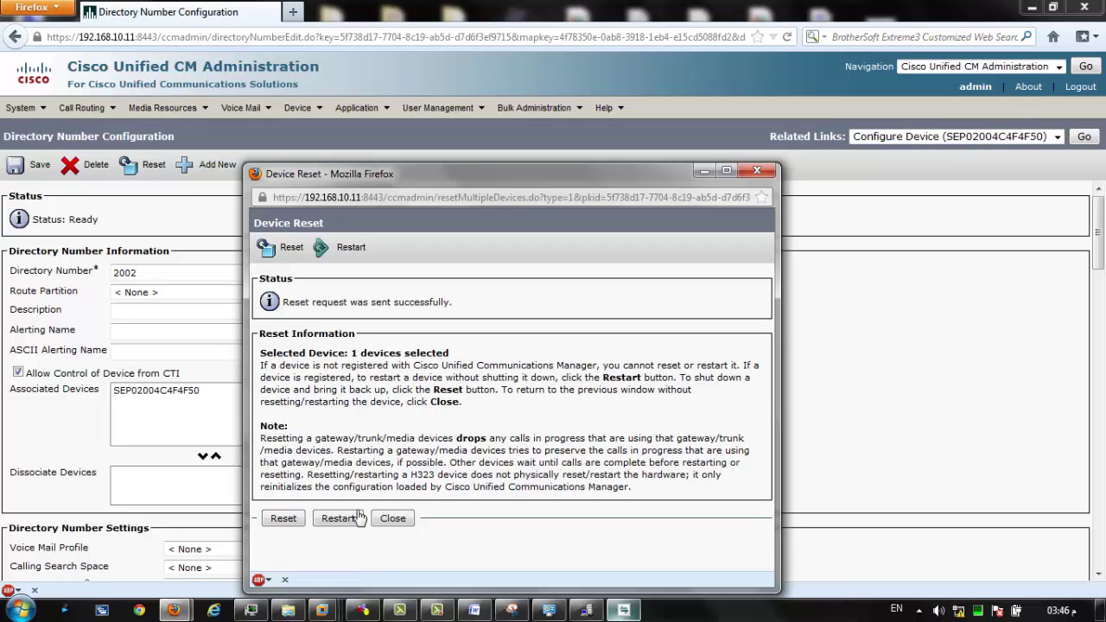
pyautogui.click(623, 610)
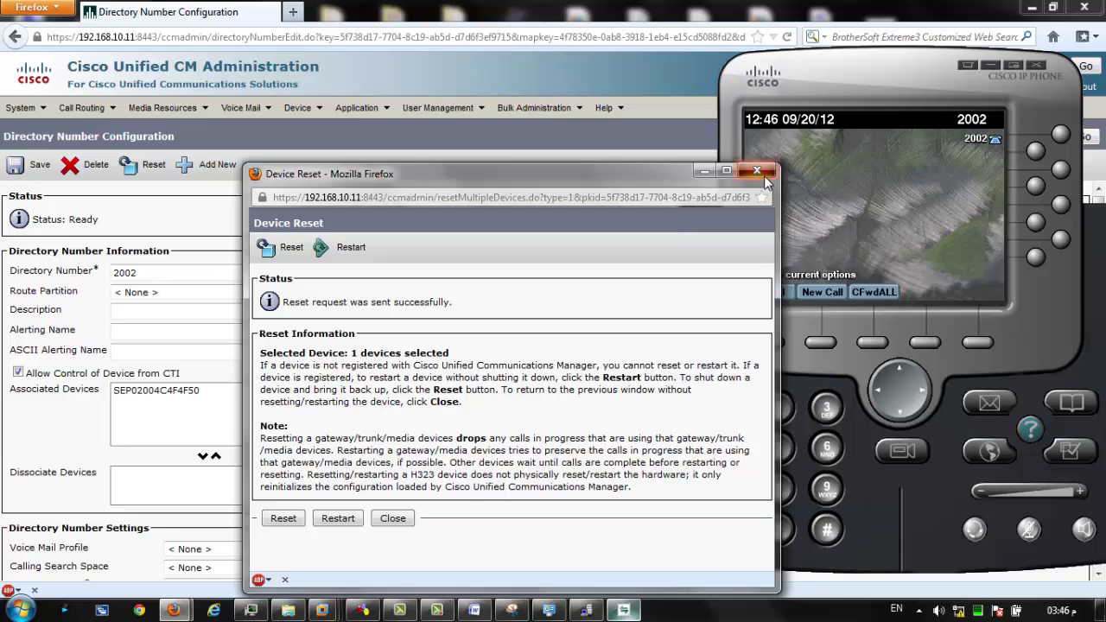
pyautogui.click(763, 175)
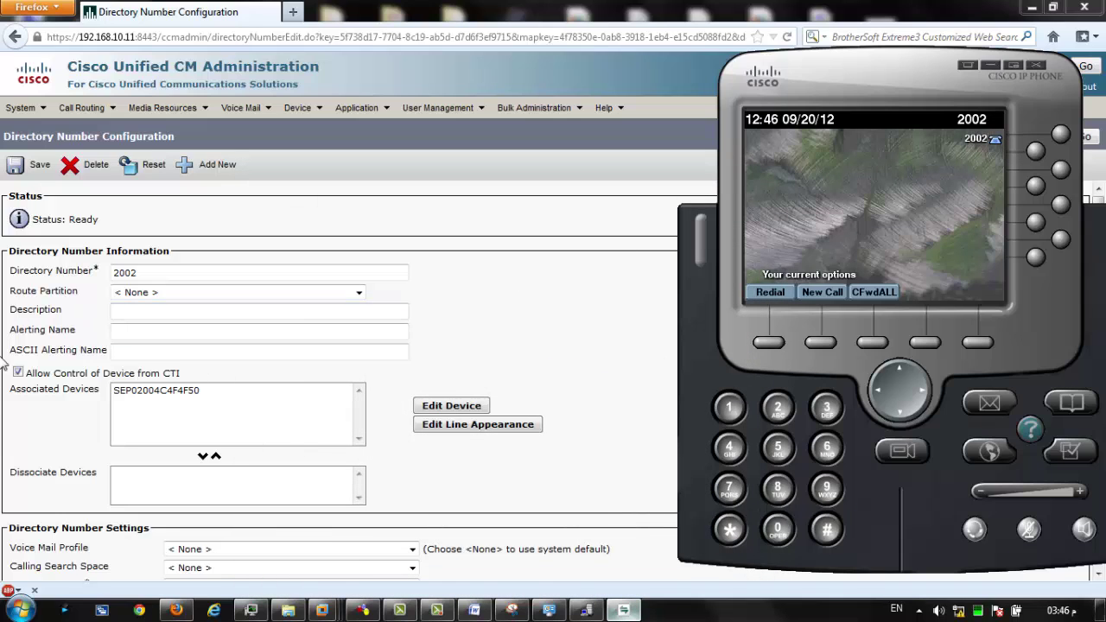
pyautogui.click(60, 462)
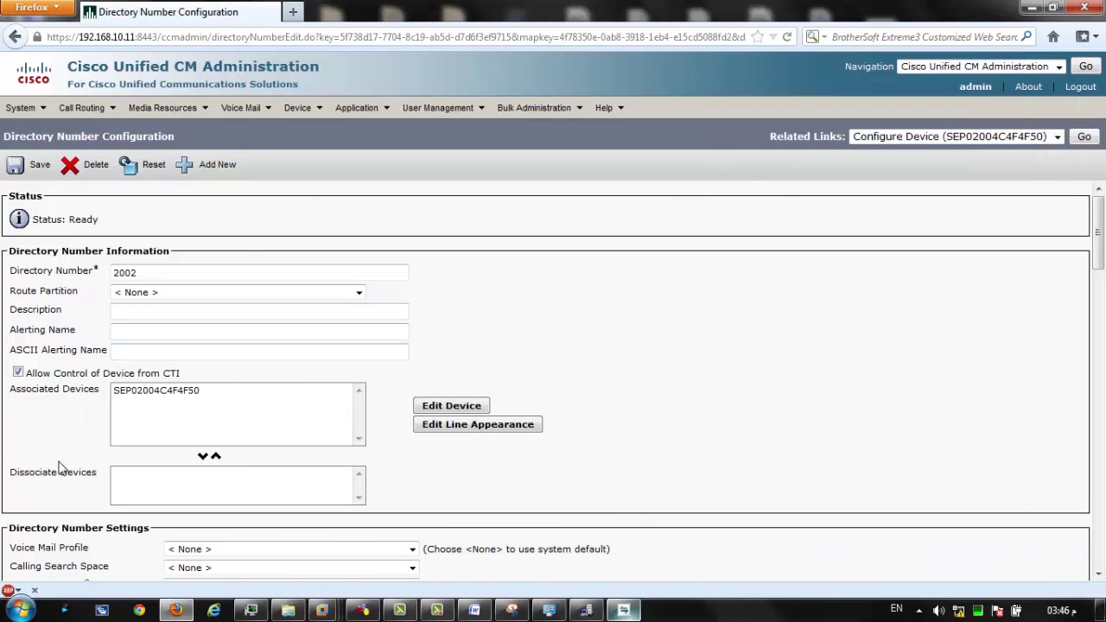
pyautogui.scroll(-3, 52, 464)
pyautogui.scroll(-4, 49, 462)
pyautogui.scroll(7, 43, 458)
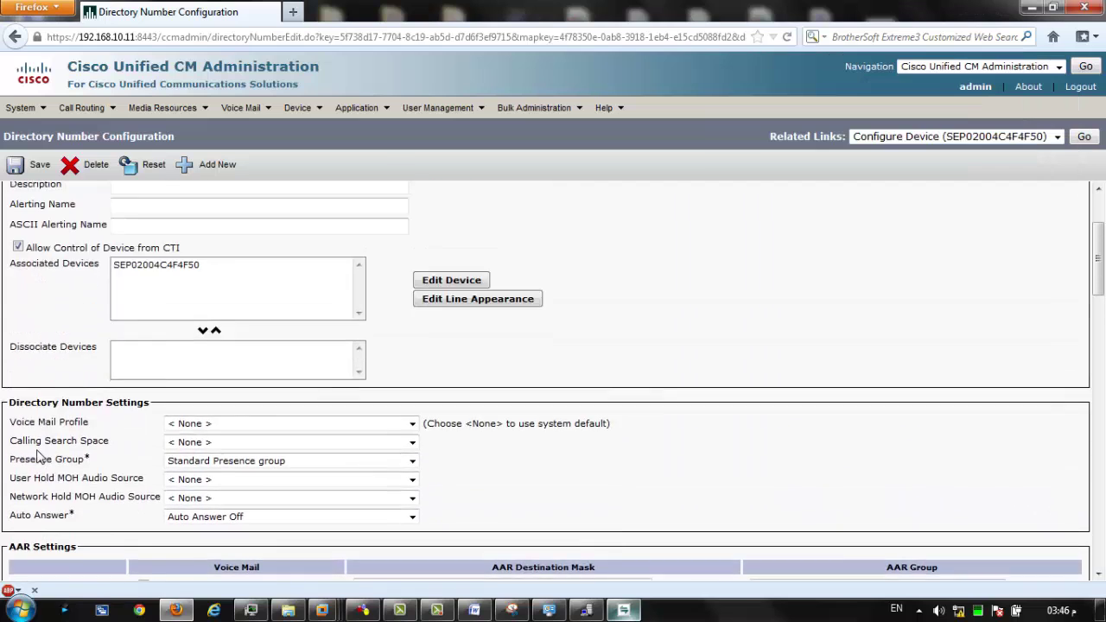
# Check the phone shows line 2002, then list all phones under Device > Phone.
pyautogui.click(586, 610)
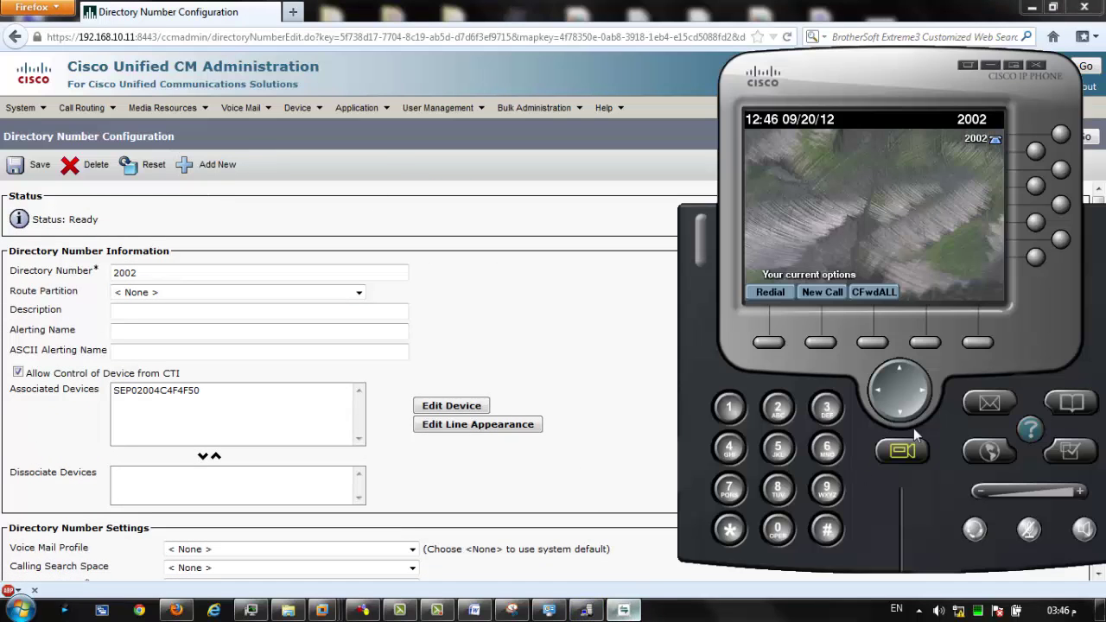
pyautogui.click(314, 147)
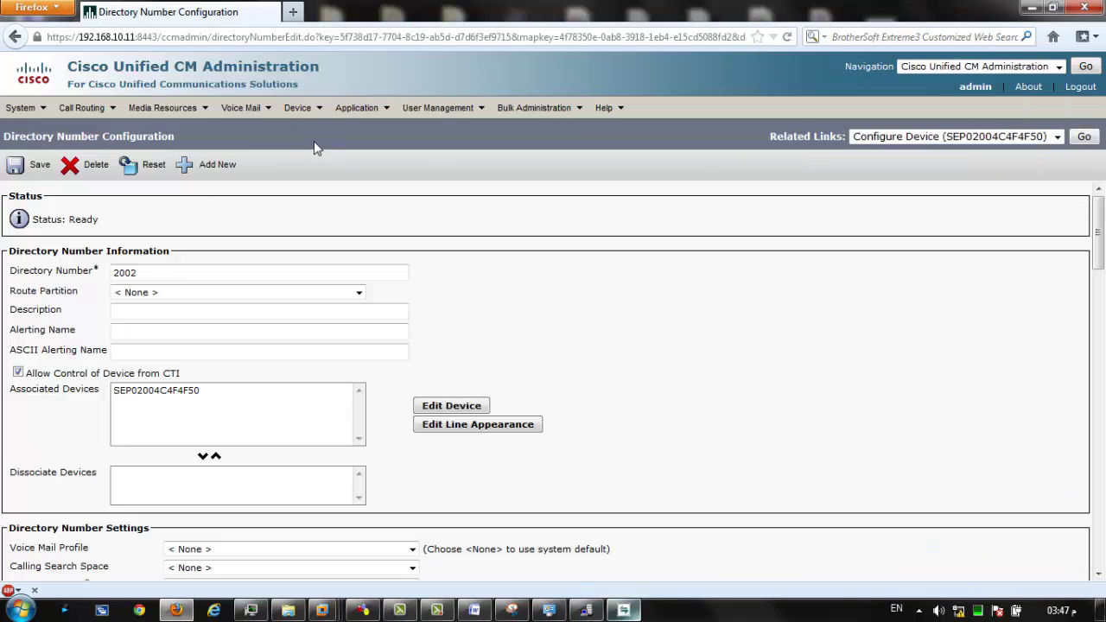
pyautogui.click(303, 108)
pyautogui.click(363, 194)
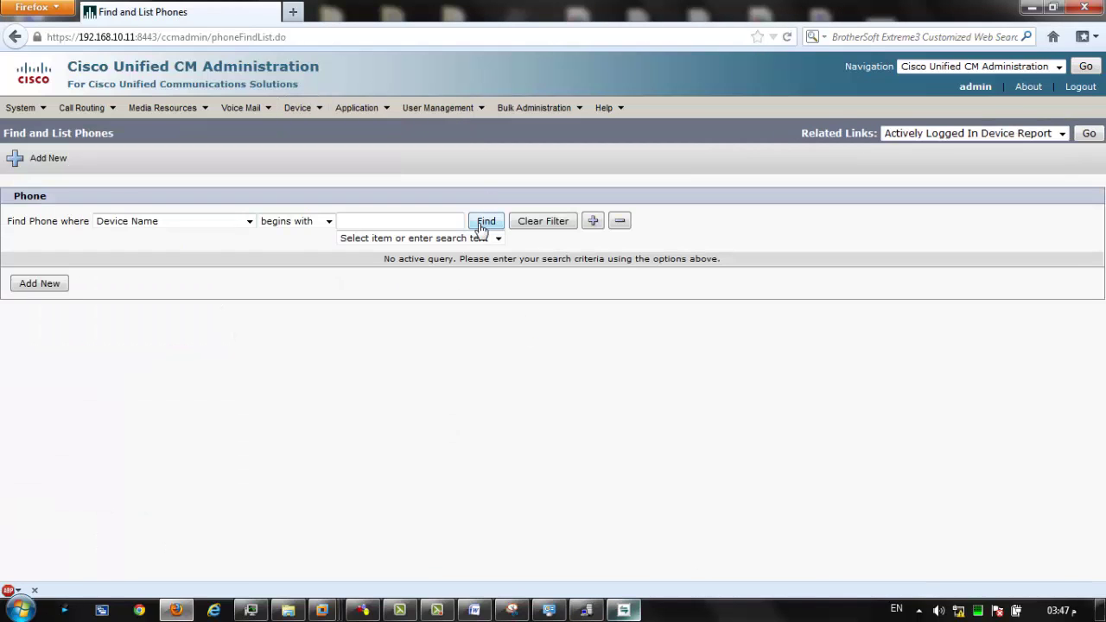
pyautogui.click(485, 221)
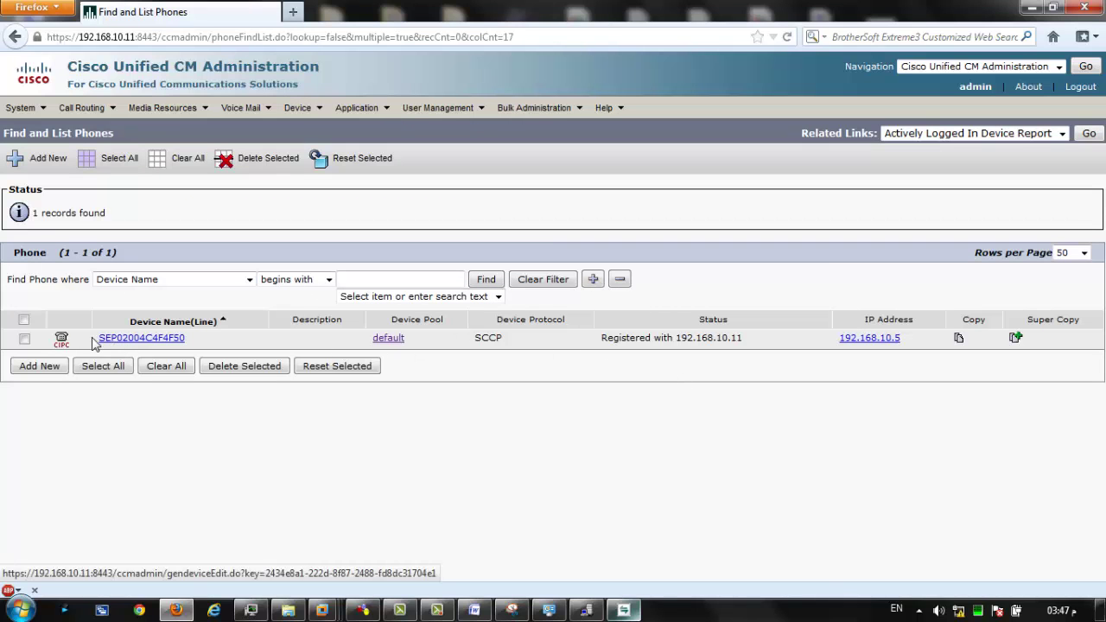
# Highlight SEP02004C4F4F50's registration with 192.168.10.11 and its IP address 192.168.10.5.
pyautogui.moveTo(95, 338); pyautogui.dragTo(205, 350)
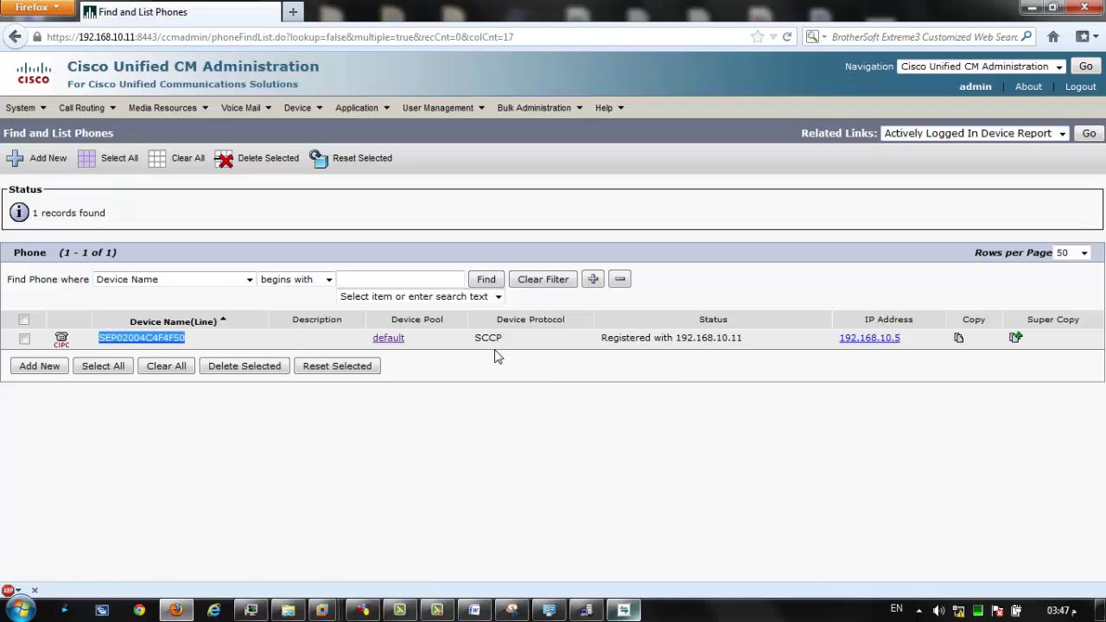
pyautogui.moveTo(603, 344); pyautogui.dragTo(739, 338)
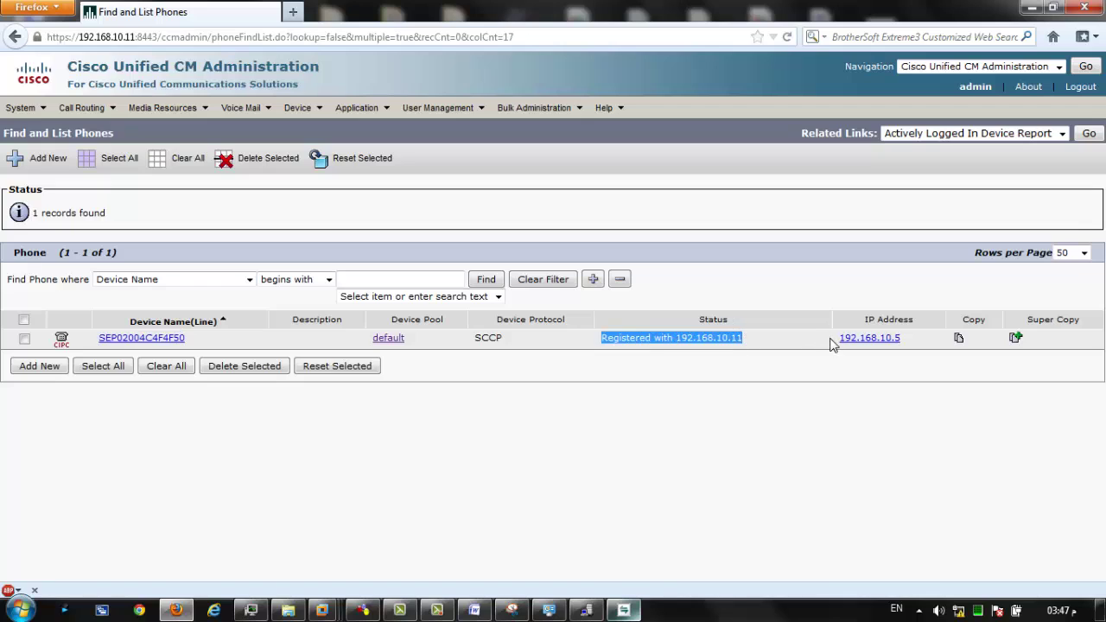
pyautogui.moveTo(834, 342); pyautogui.dragTo(907, 348)
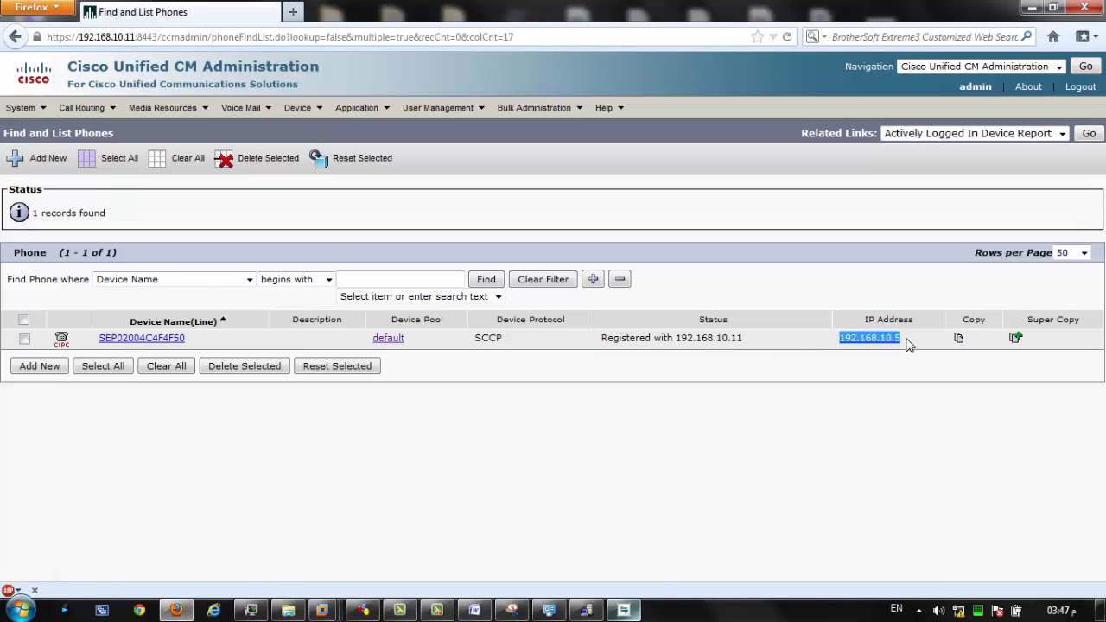
pyautogui.click(847, 384)
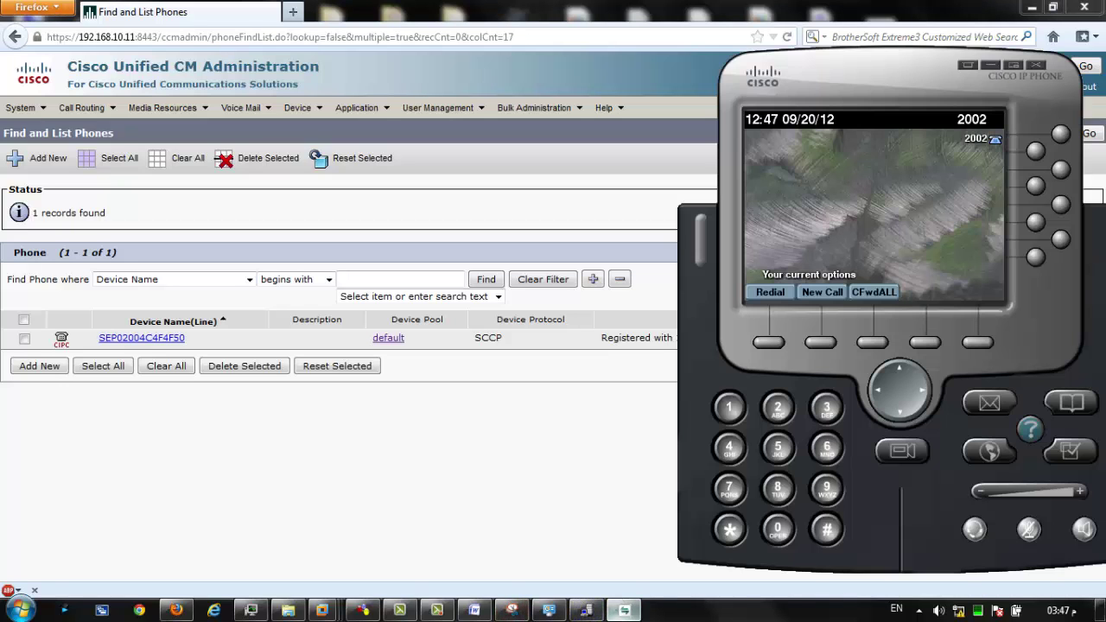
pyautogui.click(667, 544)
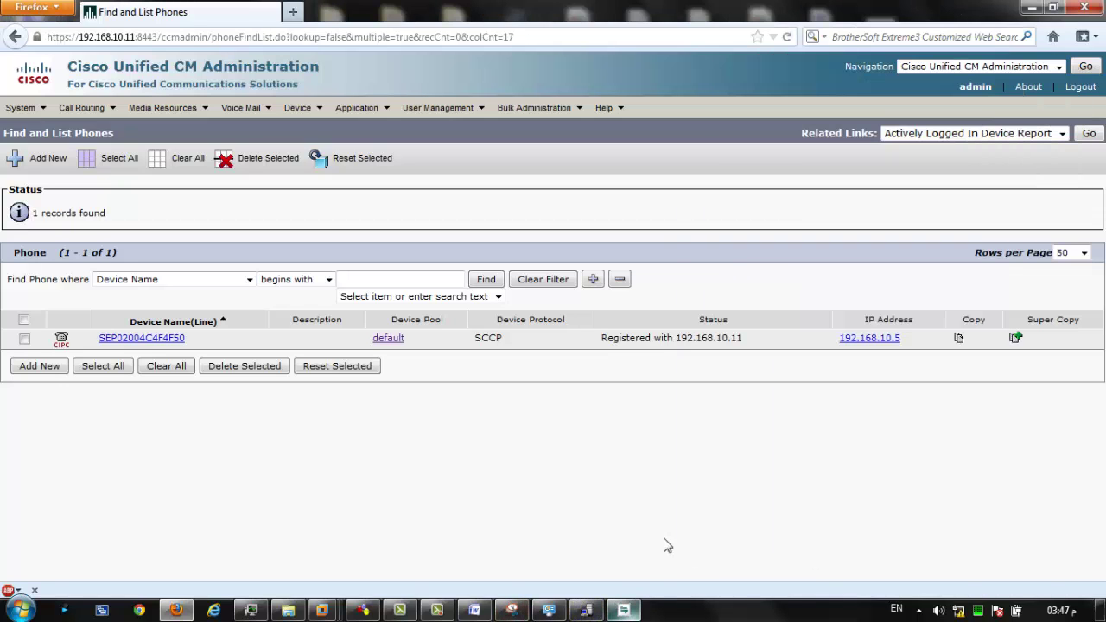
pyautogui.click(363, 610)
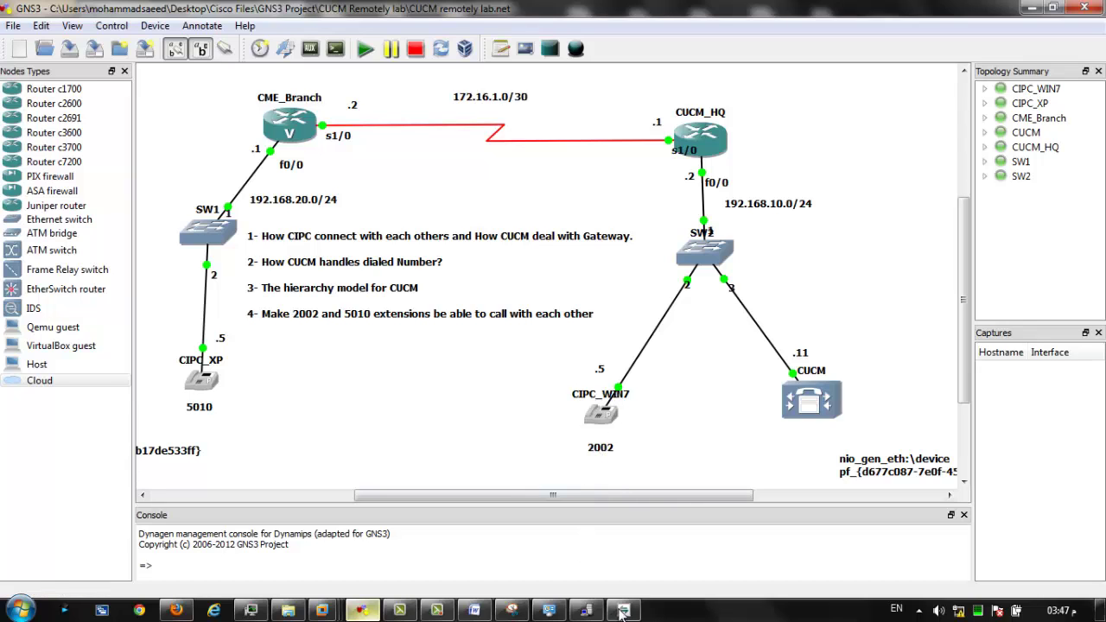
pyautogui.click(175, 610)
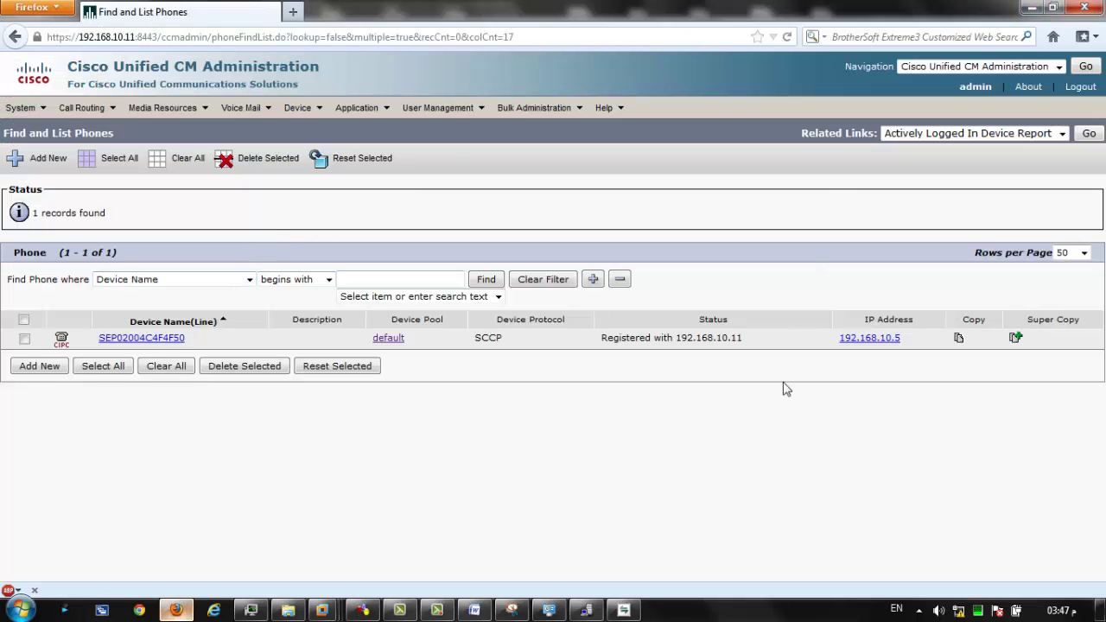
# Review the route-hierarchy sketch in Snipping Tool, then minimize it to return to Firefox.
pyautogui.click(517, 610)
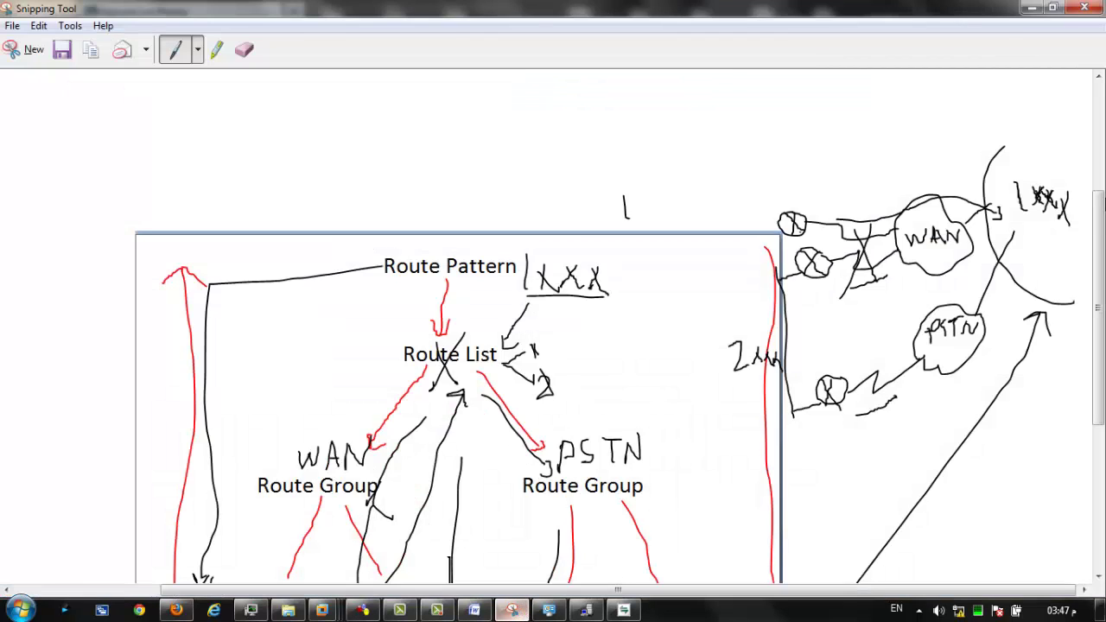
pyautogui.moveTo(1102, 256); pyautogui.dragTo(1101, 400)
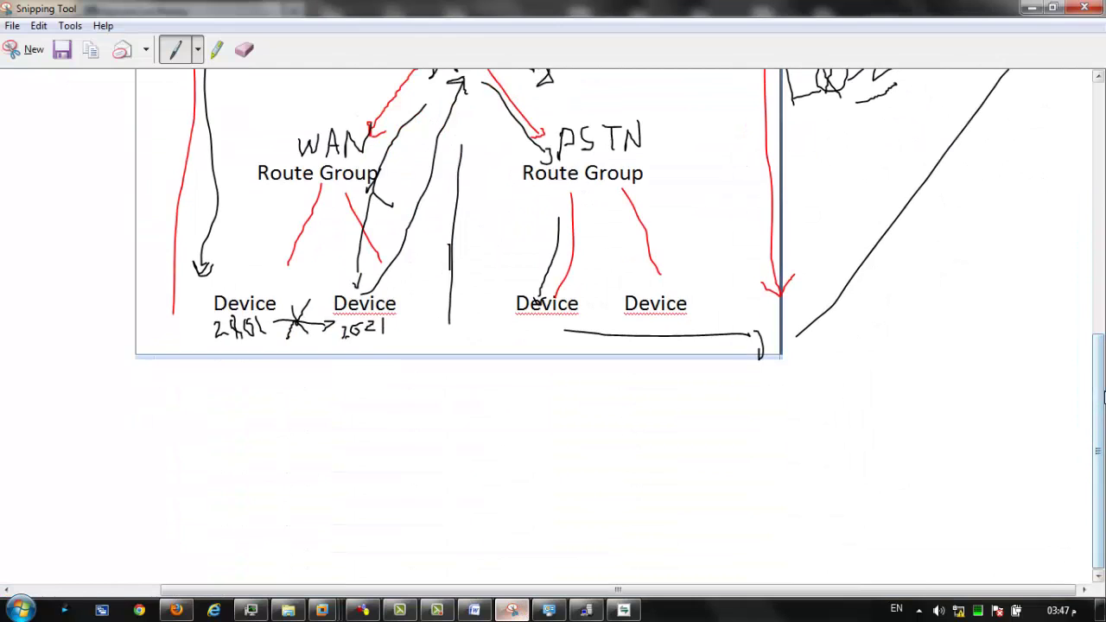
pyautogui.scroll(5, 248, 489)
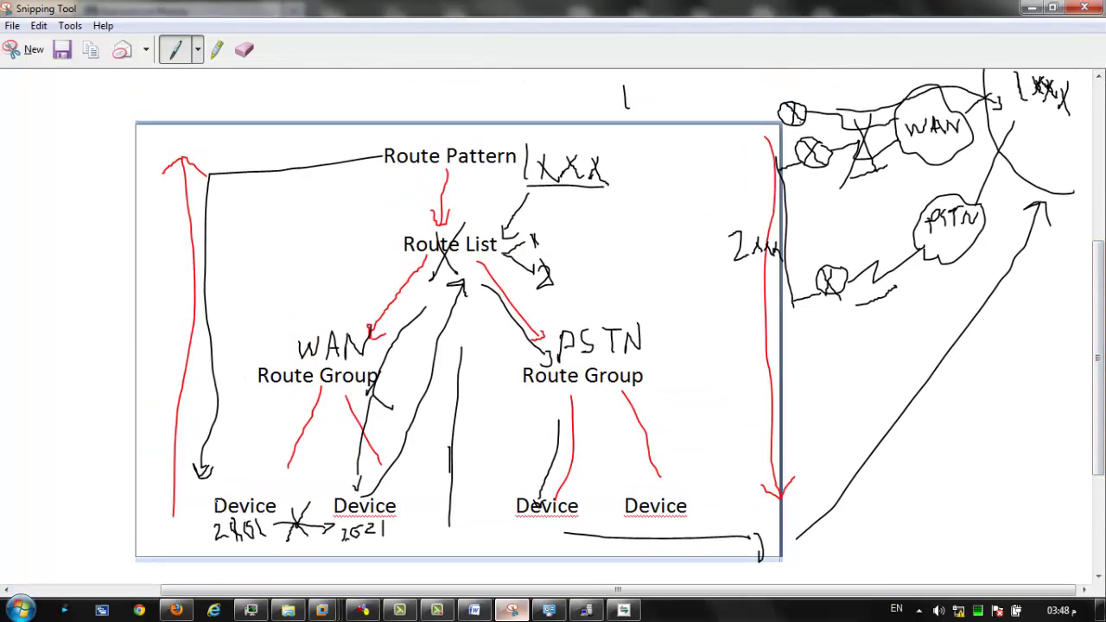
pyautogui.click(1032, 7)
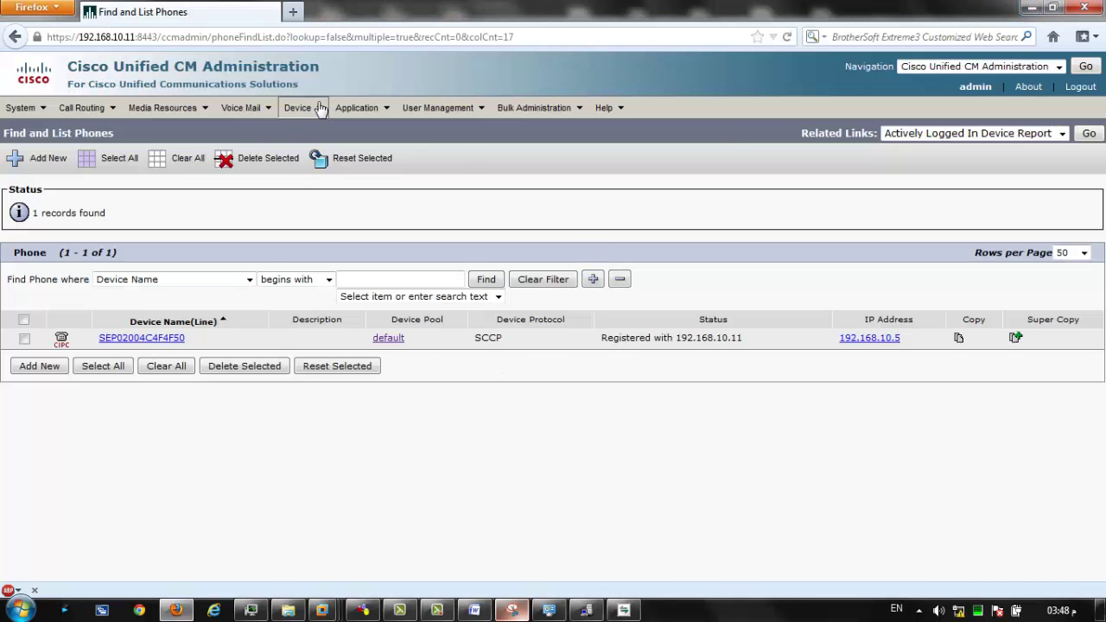
# List gateways under Device > Gateway (0 found), look over the GNS3 topology, and return to Firefox.
pyautogui.moveTo(313, 108)
pyautogui.click(333, 172)
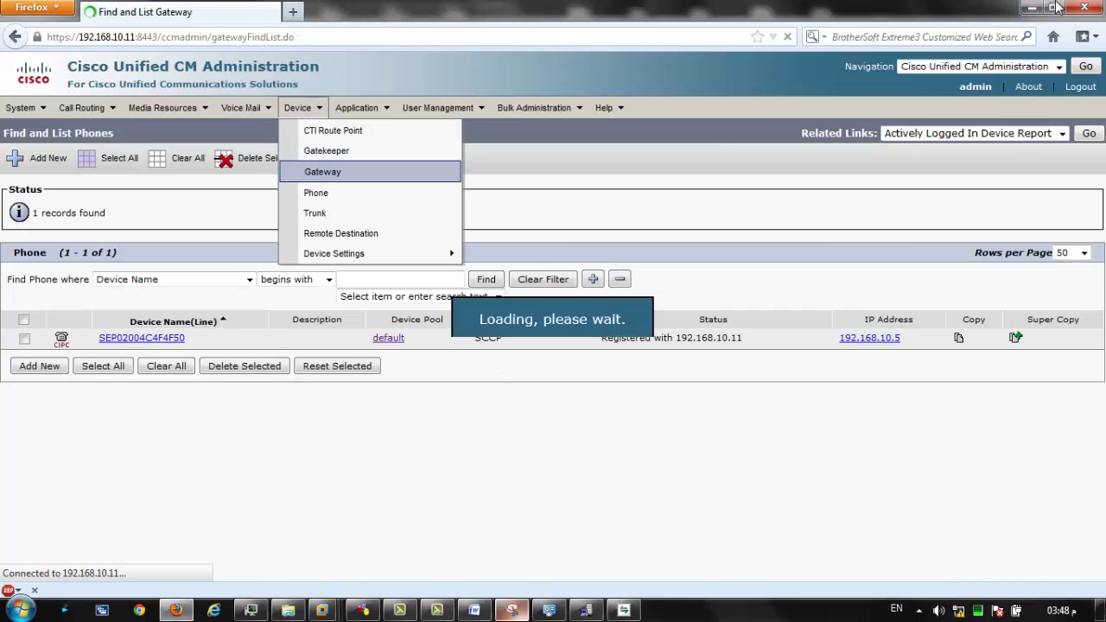
pyautogui.click(551, 222)
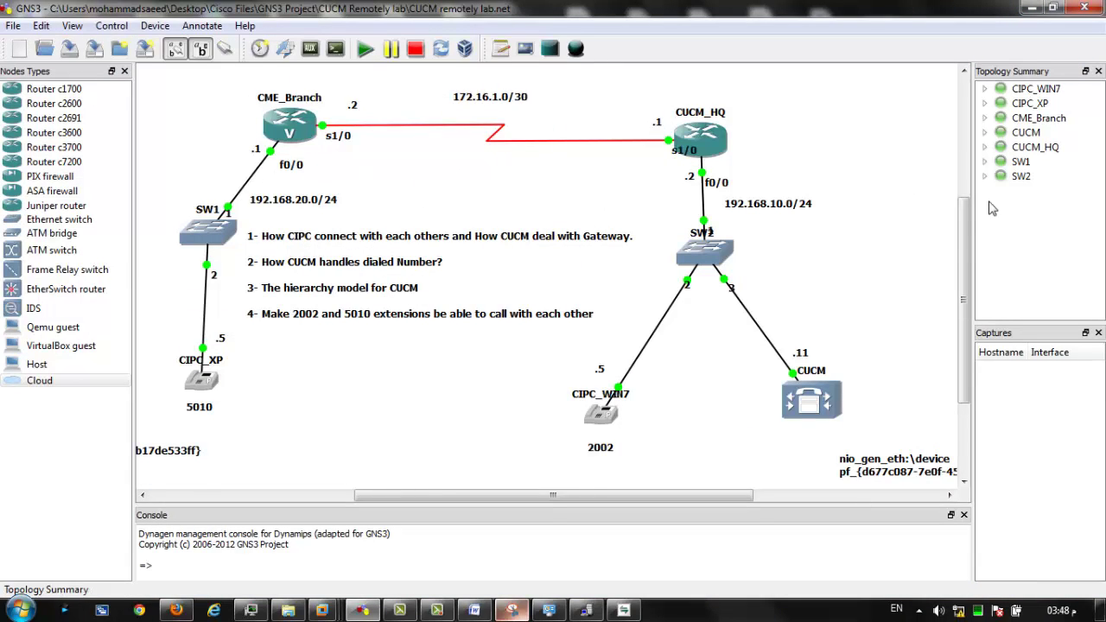
pyautogui.scroll(3, 640, 155)
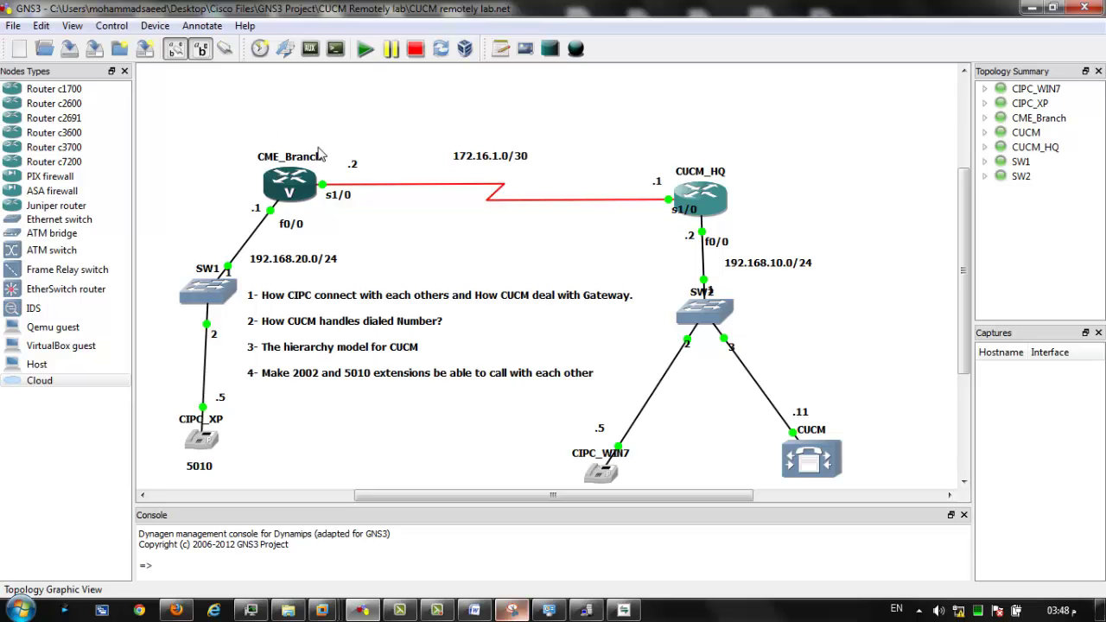
pyautogui.moveTo(272, 192)
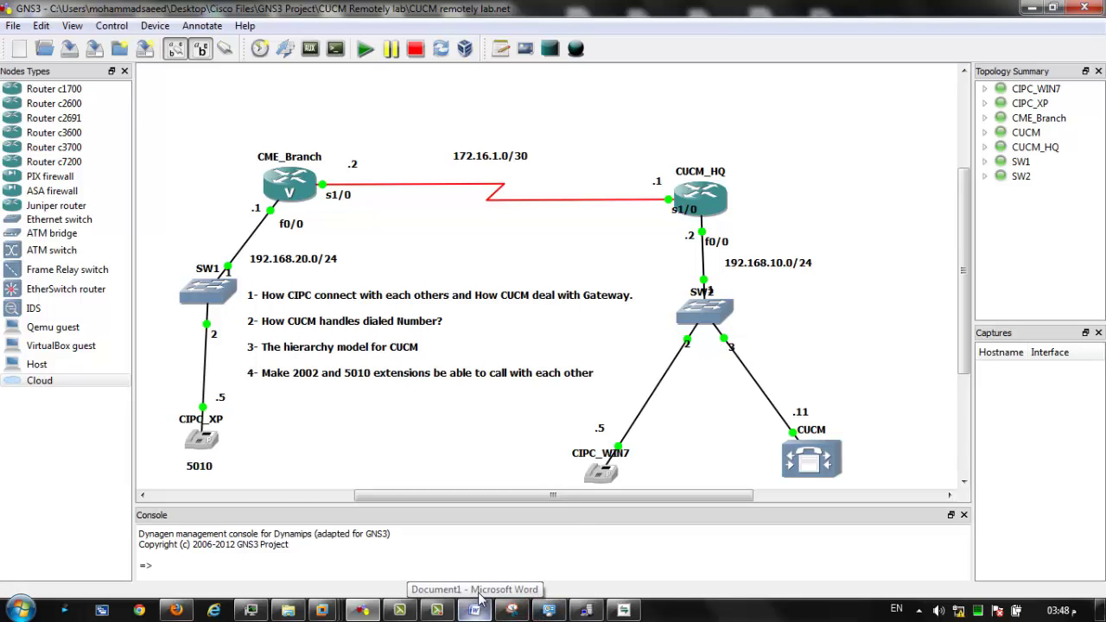
pyautogui.click(175, 610)
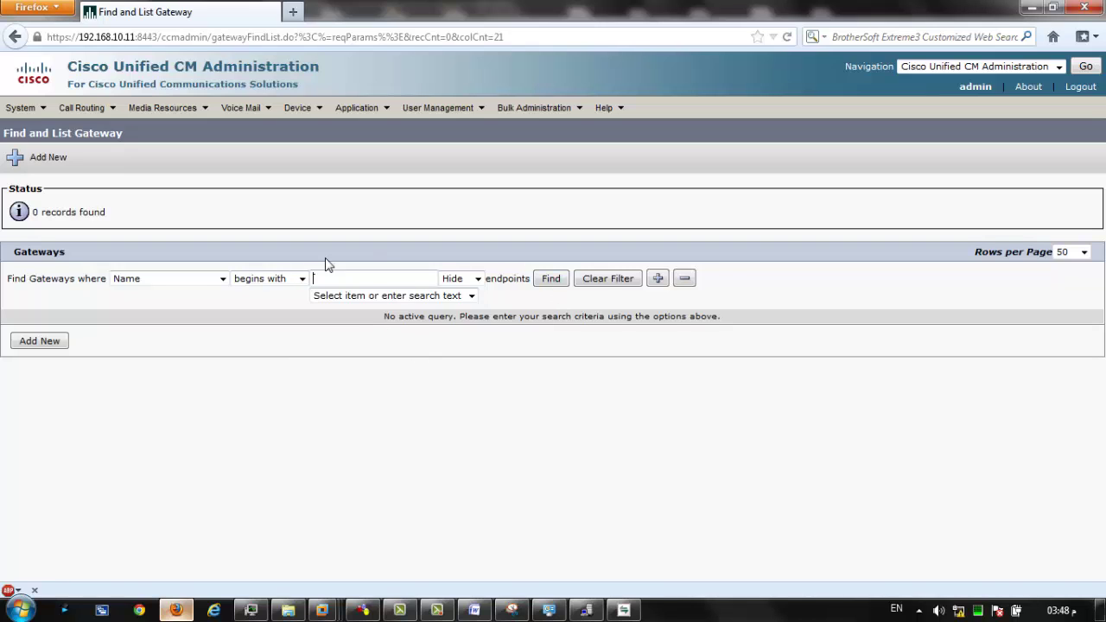
# Start a new gateway of type H.323 Gateway and continue to its configuration form.
pyautogui.click(55, 346)
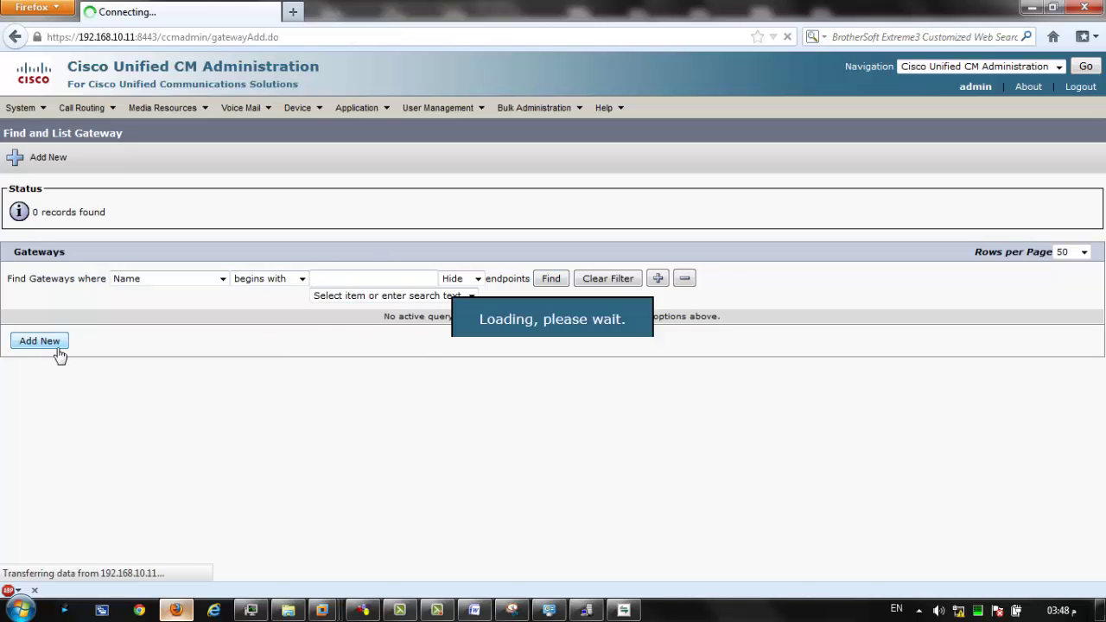
pyautogui.click(140, 219)
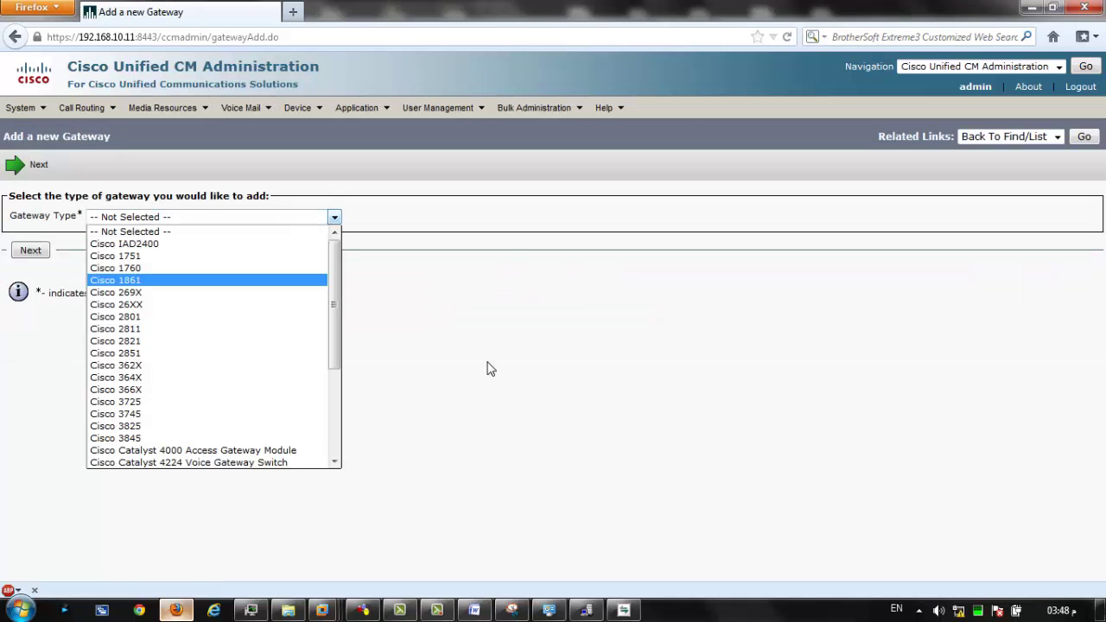
pyautogui.moveTo(345, 274); pyautogui.dragTo(342, 323)
pyautogui.scroll(-3, 216, 389)
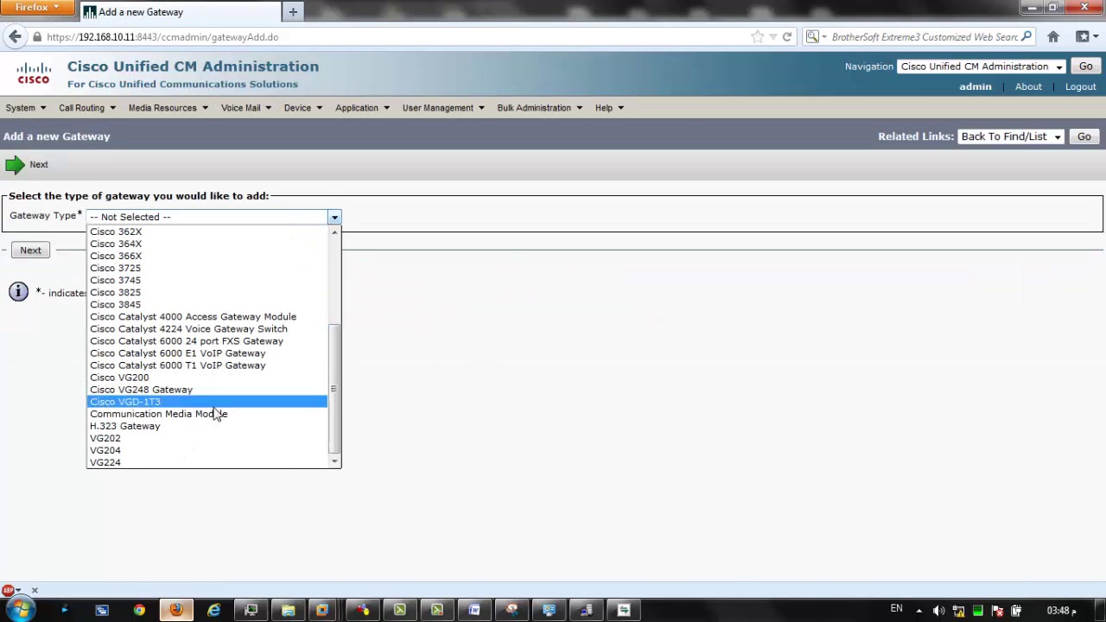
pyautogui.click(130, 425)
pyautogui.click(32, 250)
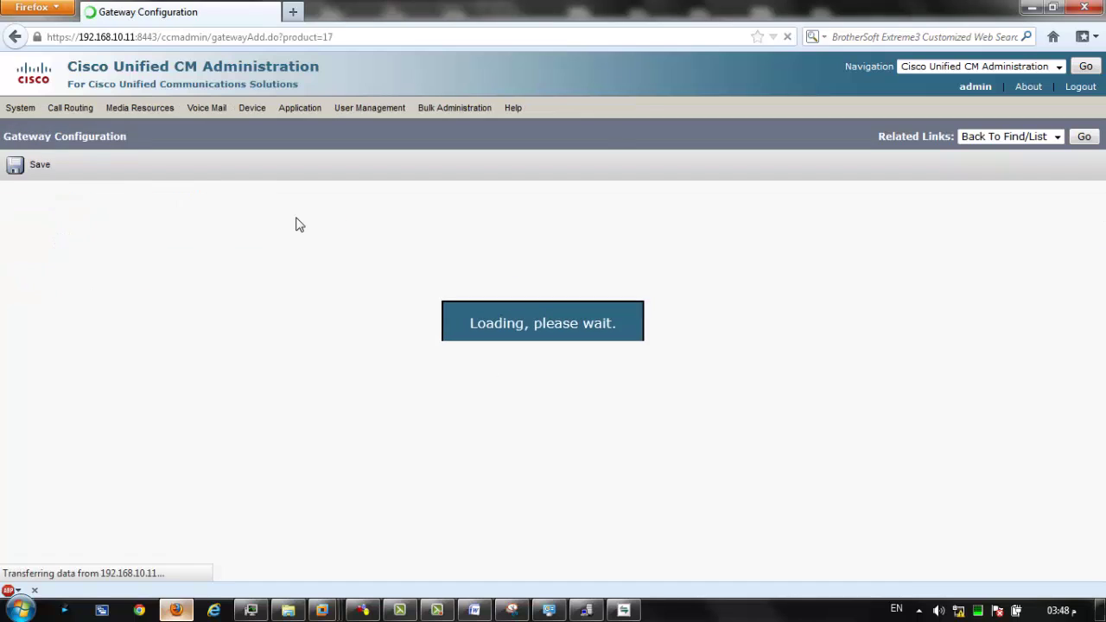
# Dismiss the device name suggestions, check the GNS3 lab topology, and return to the form.
pyautogui.click(325, 304)
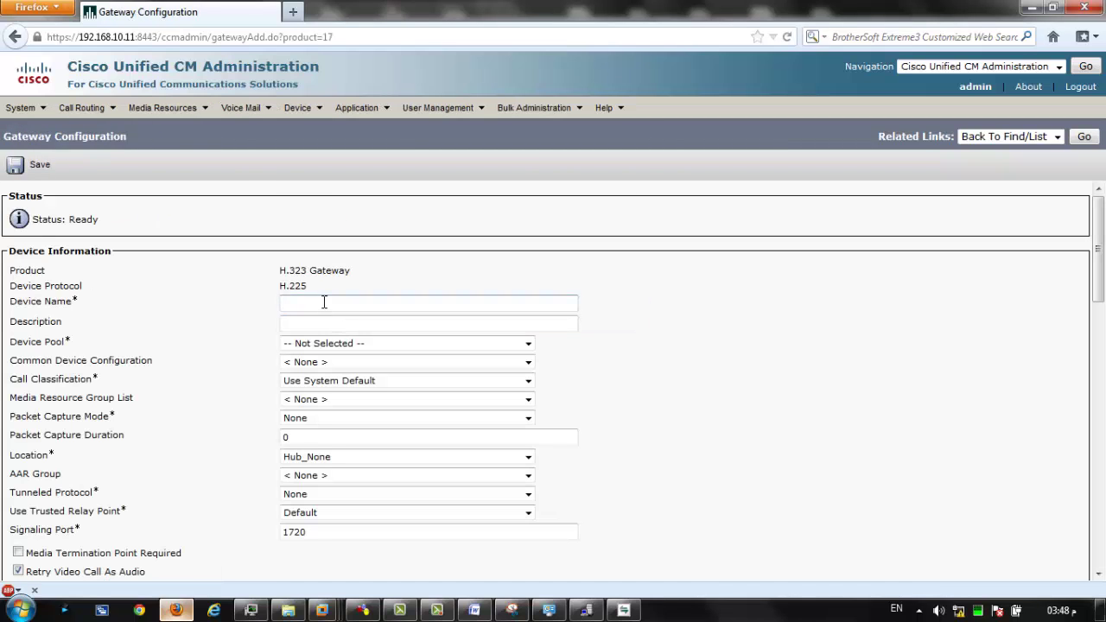
pyautogui.click(324, 301)
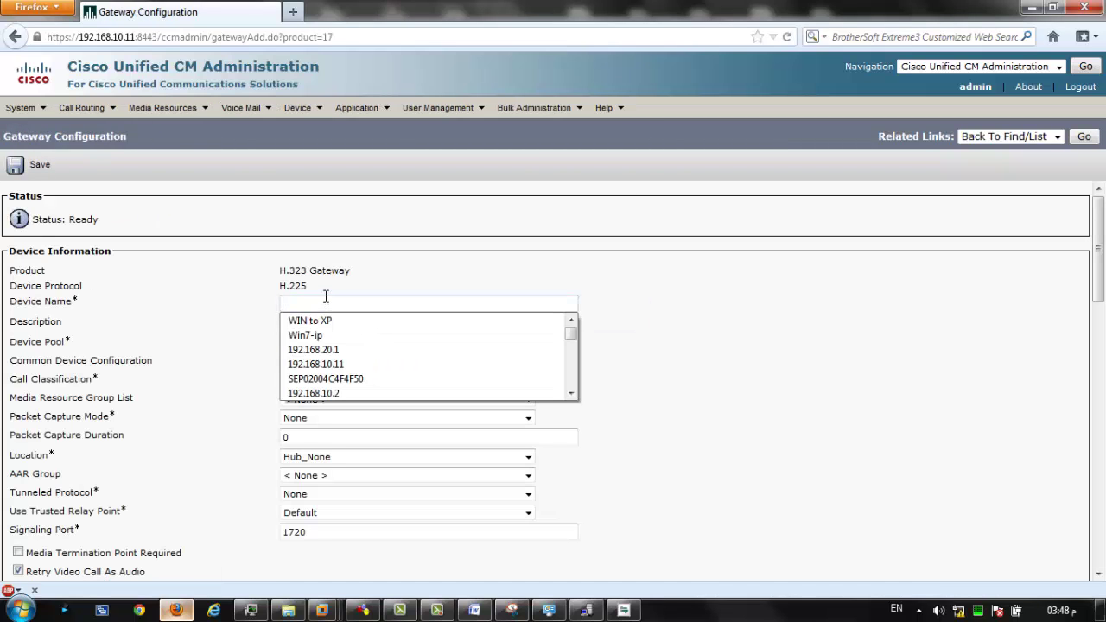
pyautogui.click(325, 299)
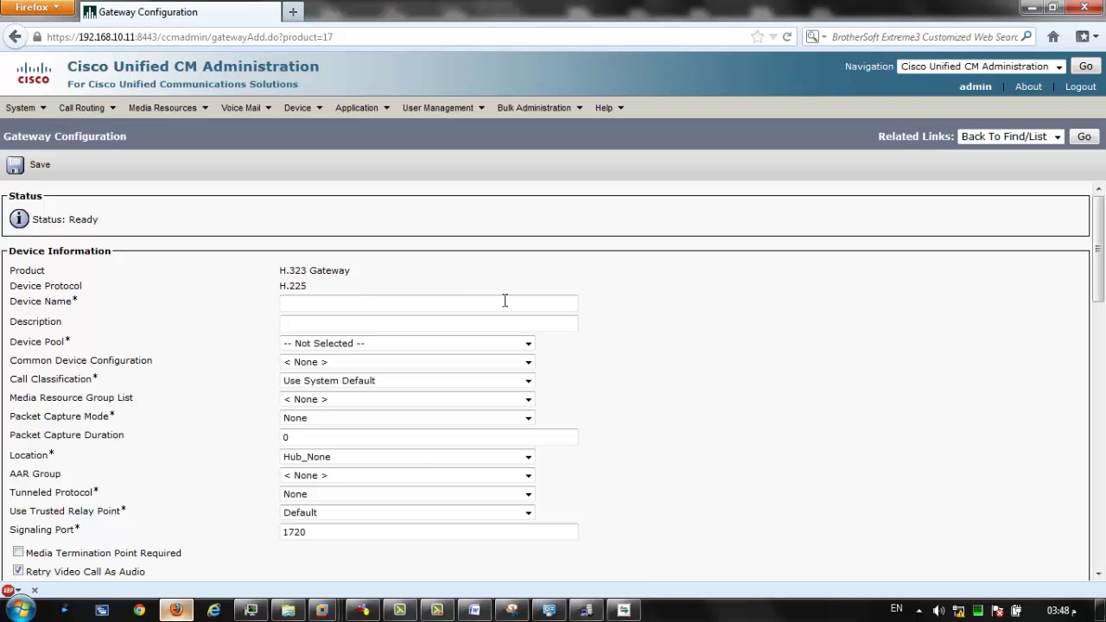
pyautogui.click(363, 611)
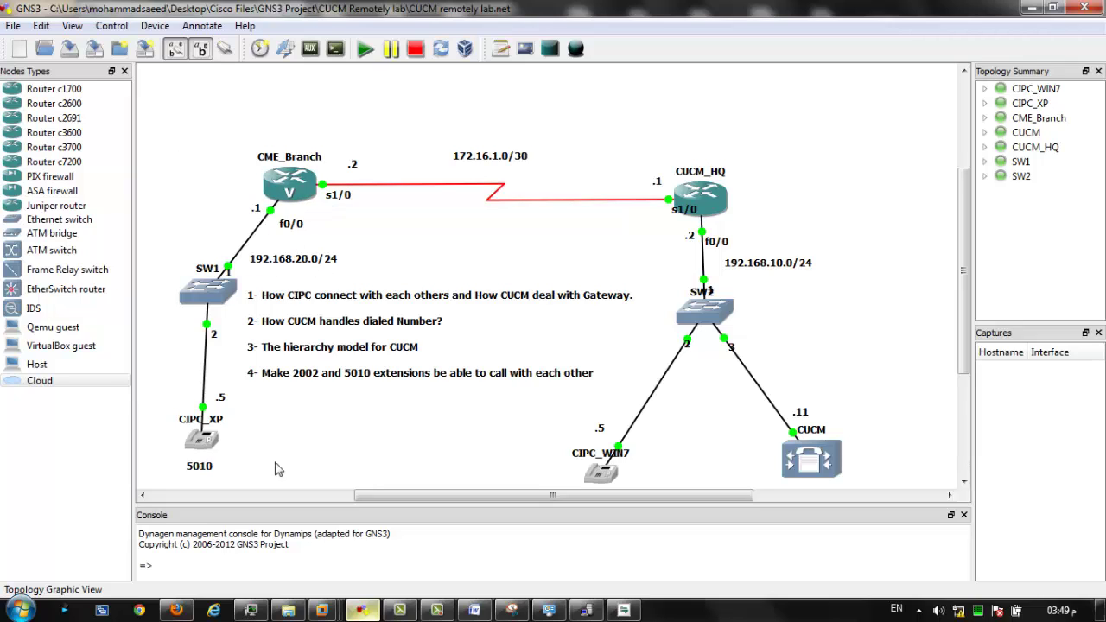
pyautogui.hotkey('alt', 'Tab')
# Enter 192.168.20.1 as device name and description, with device pool default.
pyautogui.click(311, 303)
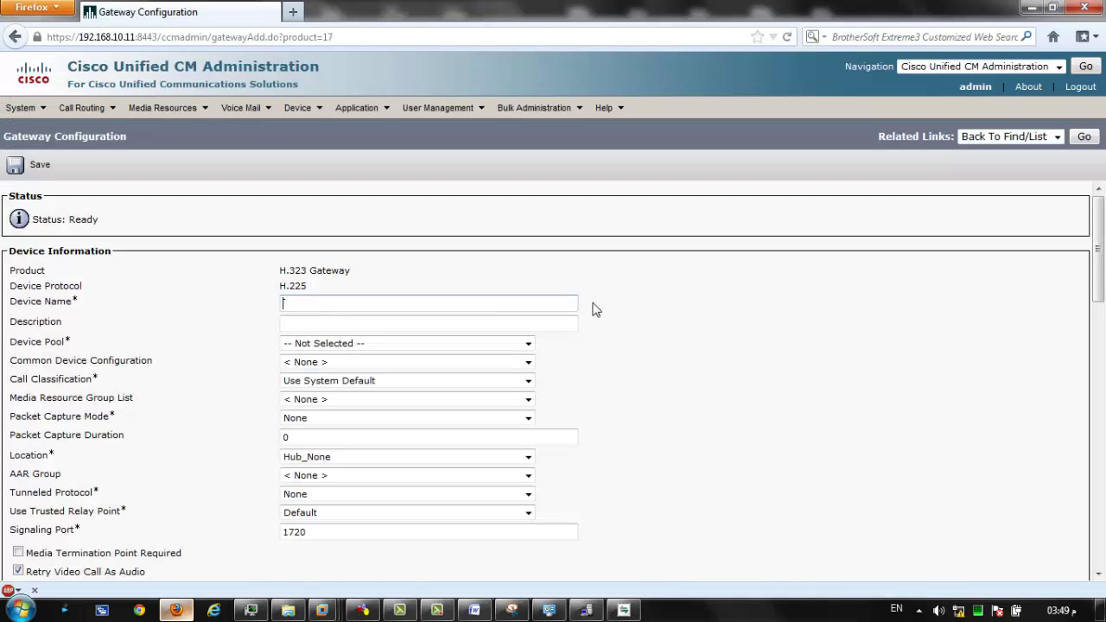
pyautogui.write('192.16')
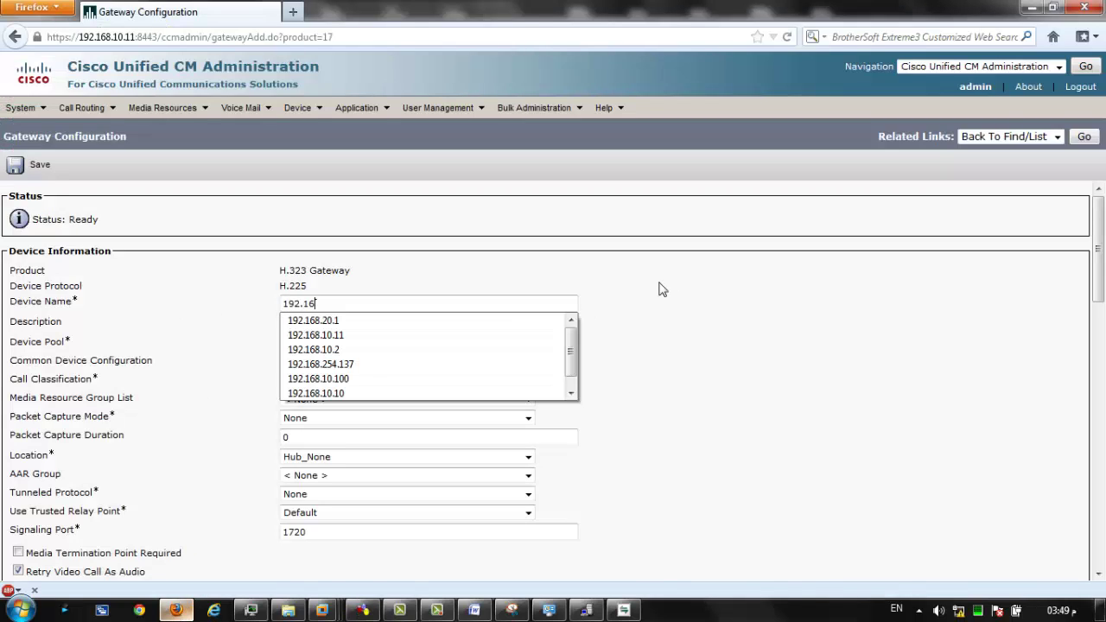
pyautogui.write('8.20.')
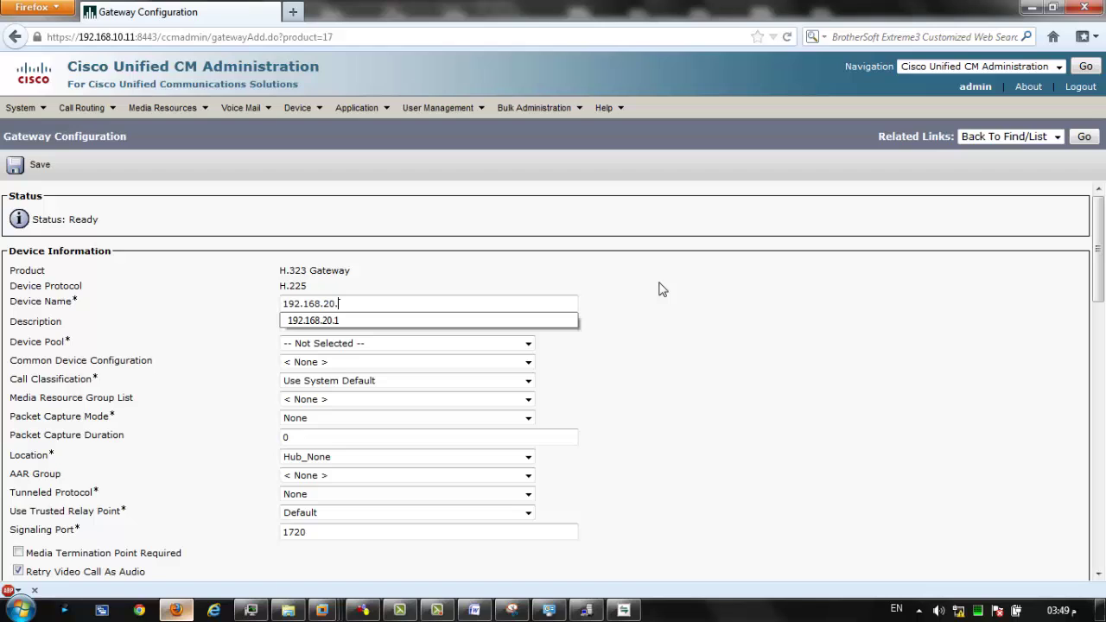
pyautogui.write('1')
pyautogui.press('Tab')
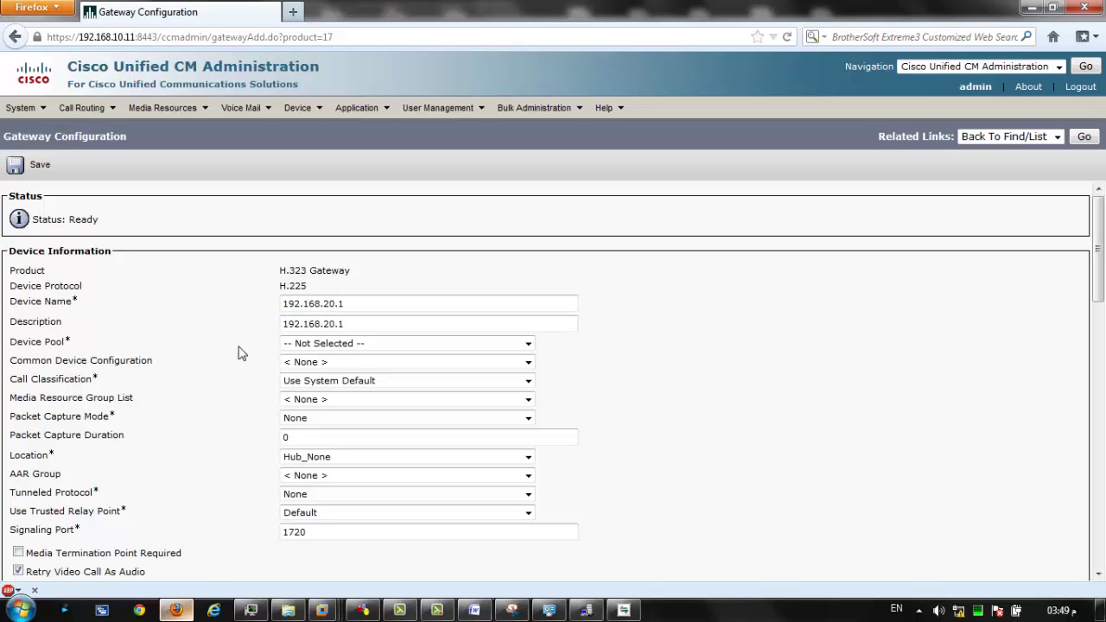
pyautogui.click(417, 346)
pyautogui.click(358, 398)
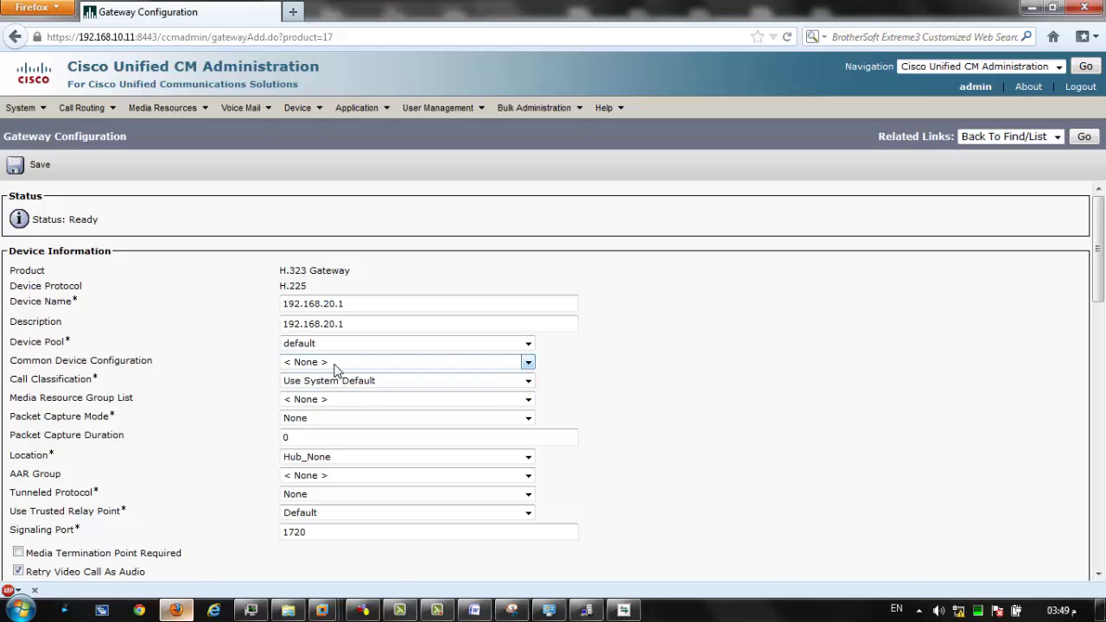
pyautogui.click(326, 381)
pyautogui.click(173, 412)
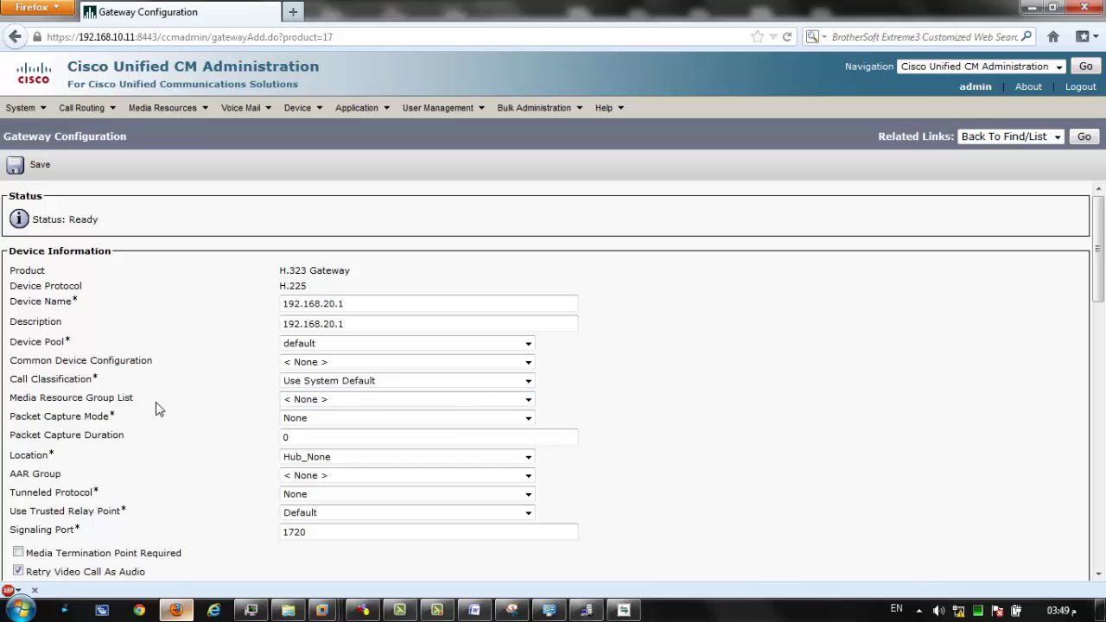
# Confirm the H.225 device protocol and save the 192.168.20.1 gateway.
pyautogui.scroll(-7, 160, 400)
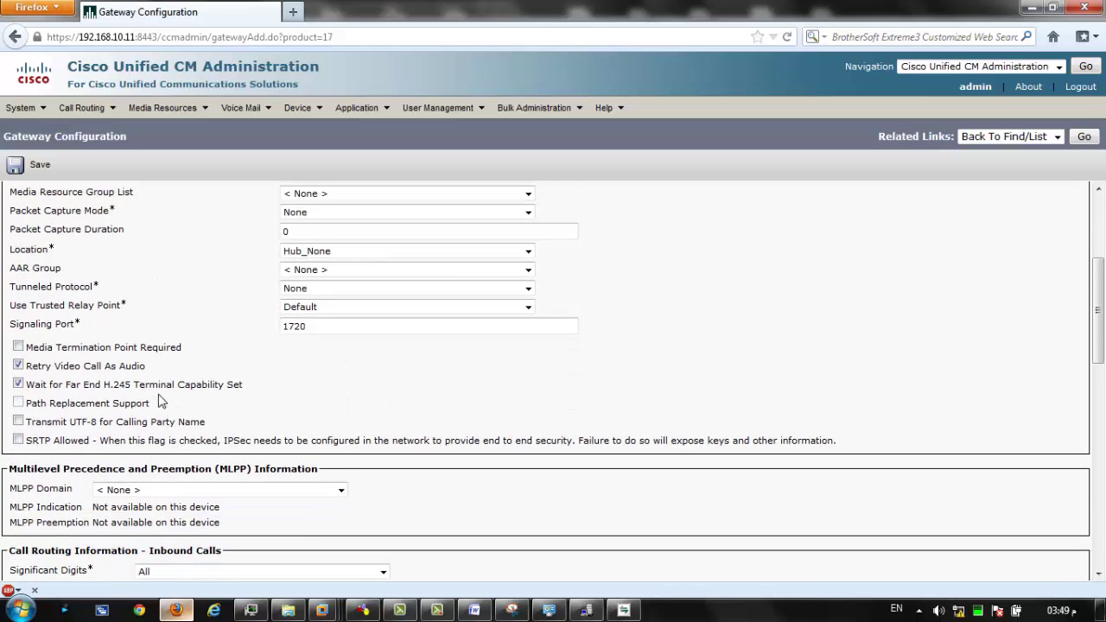
pyautogui.scroll(-7, 158, 397)
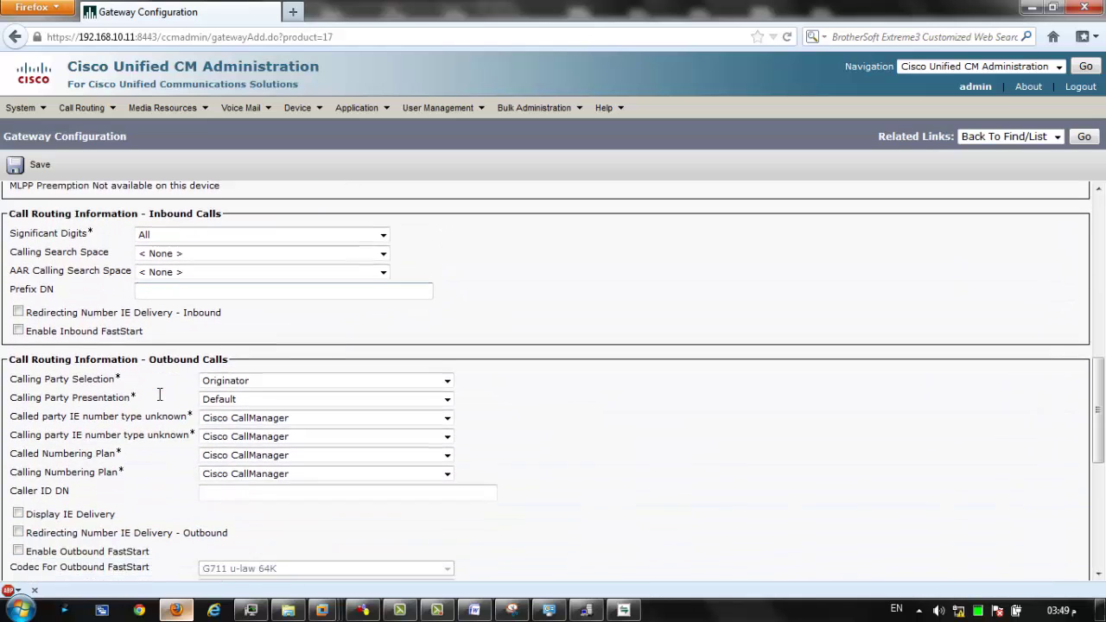
pyautogui.scroll(3, 110, 367)
pyautogui.scroll(10, 110, 367)
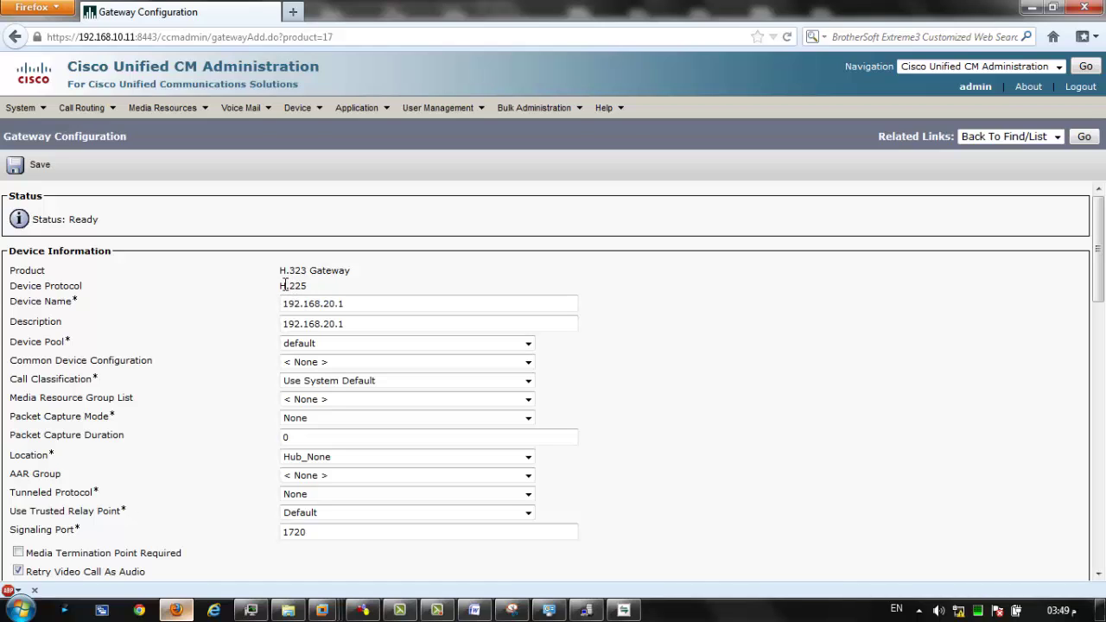
pyautogui.moveTo(281, 286); pyautogui.dragTo(351, 268)
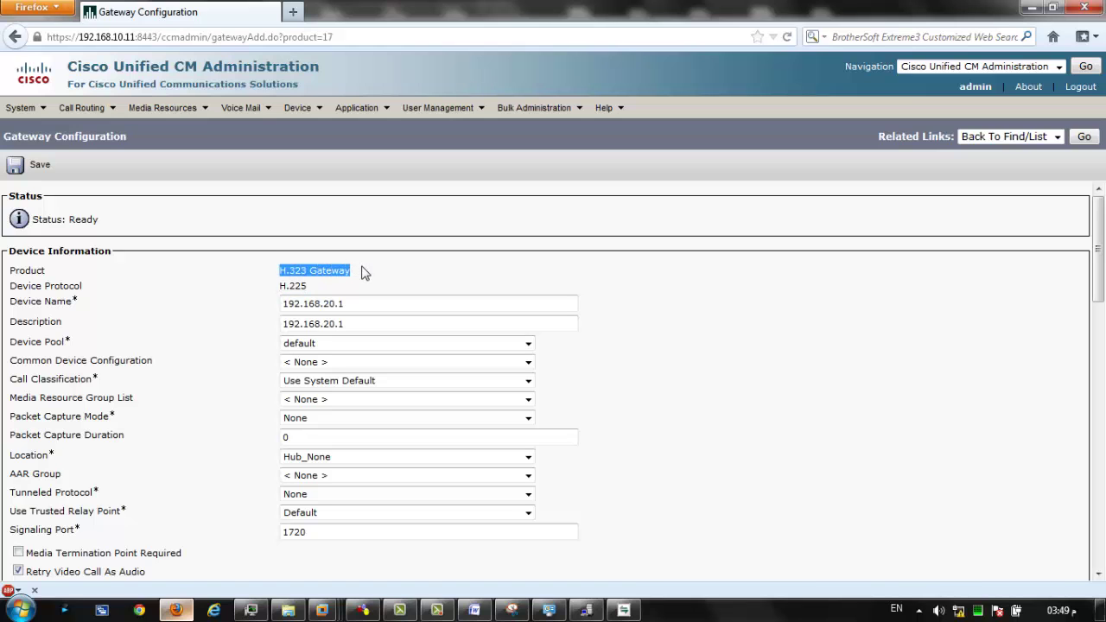
pyautogui.click(183, 208)
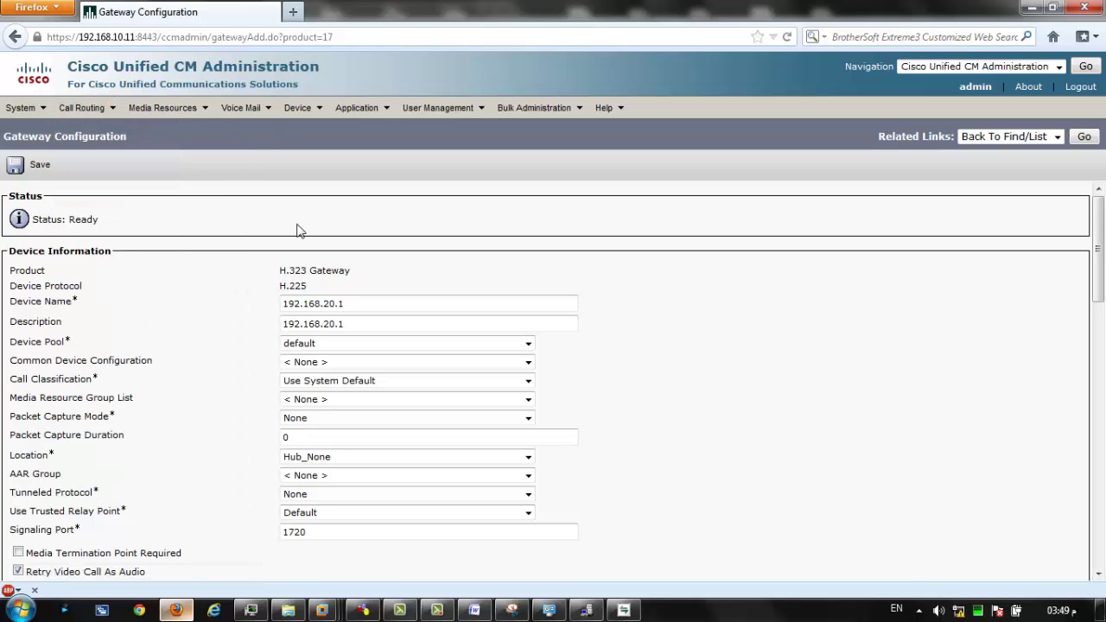
pyautogui.click(47, 168)
pyautogui.click(639, 286)
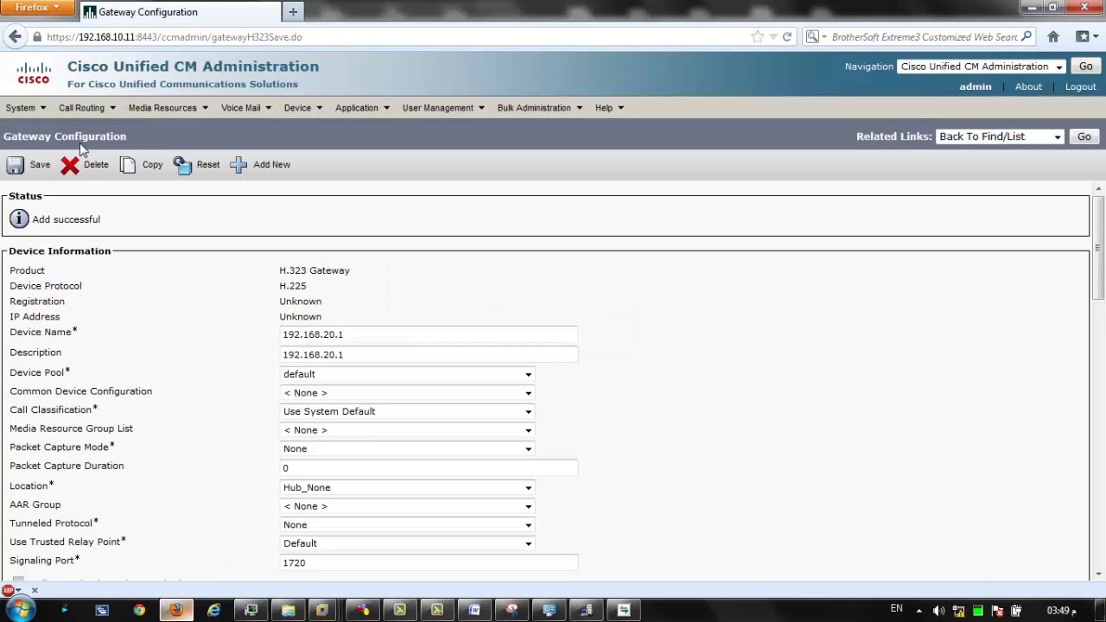
# Reset the 192.168.20.1 gateway and close the Device Reset window.
pyautogui.click(197, 165)
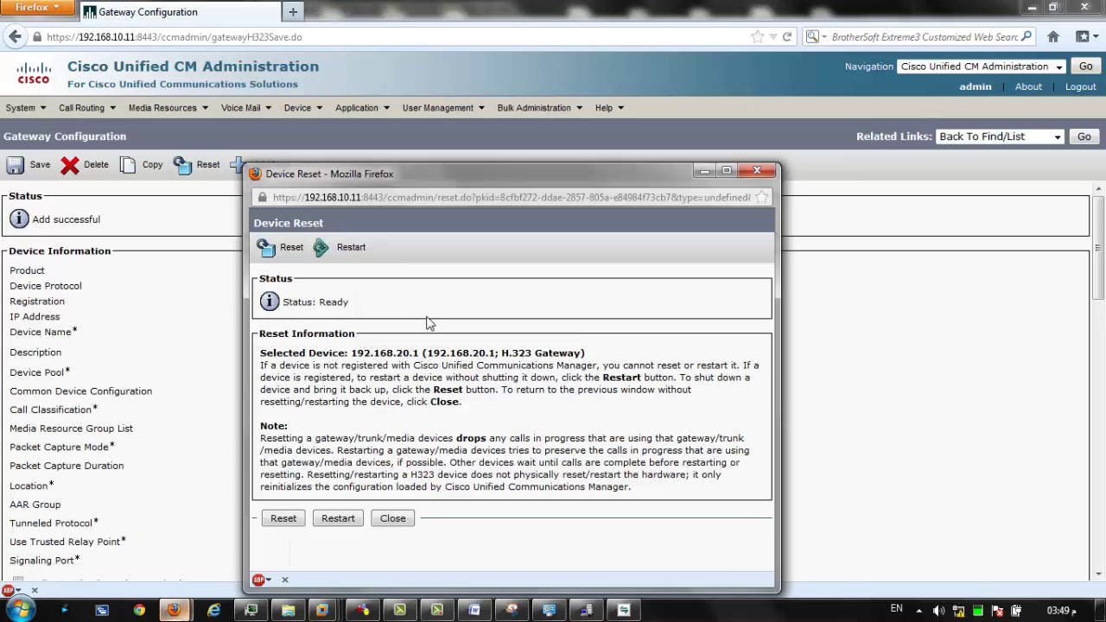
pyautogui.click(283, 520)
pyautogui.click(757, 170)
# Go to Device > Gateway and start adding another new gateway.
pyautogui.moveTo(320, 107)
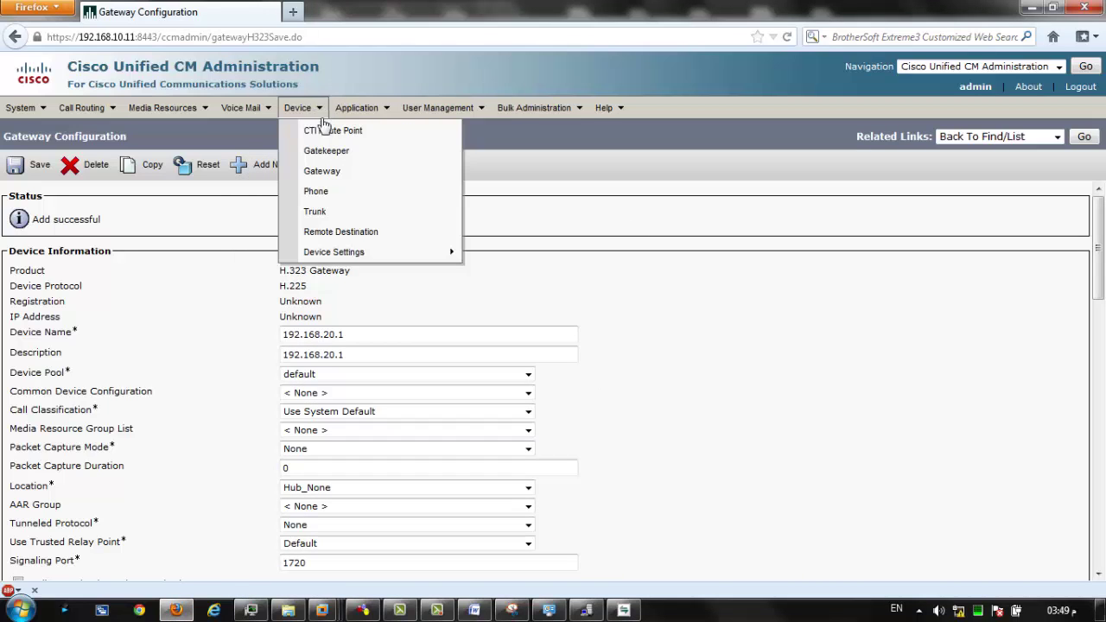
pyautogui.click(340, 174)
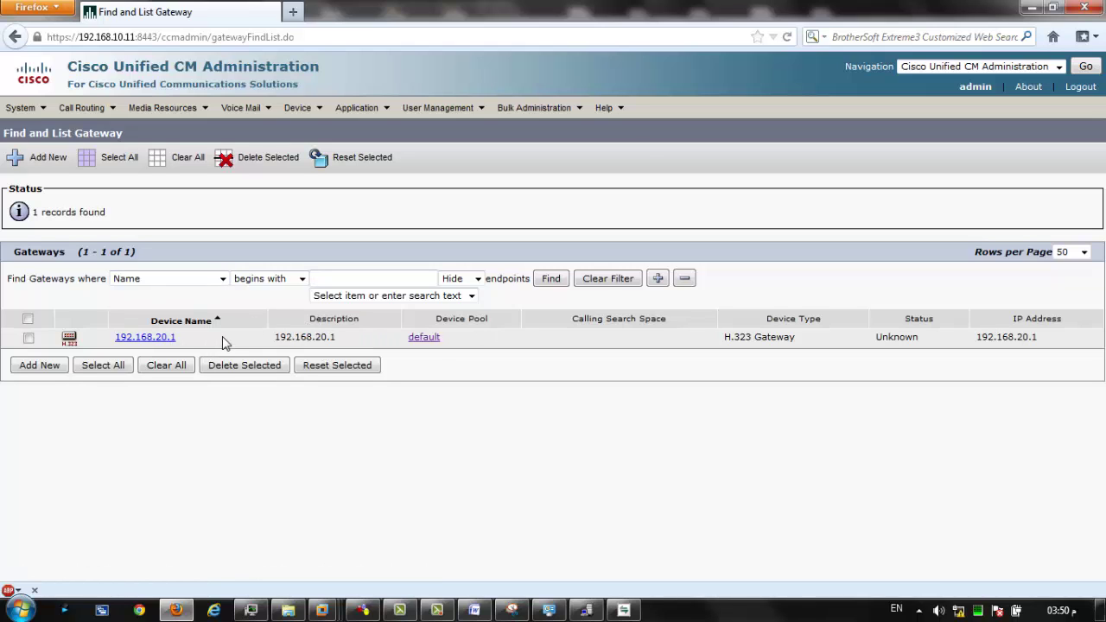
pyautogui.click(48, 367)
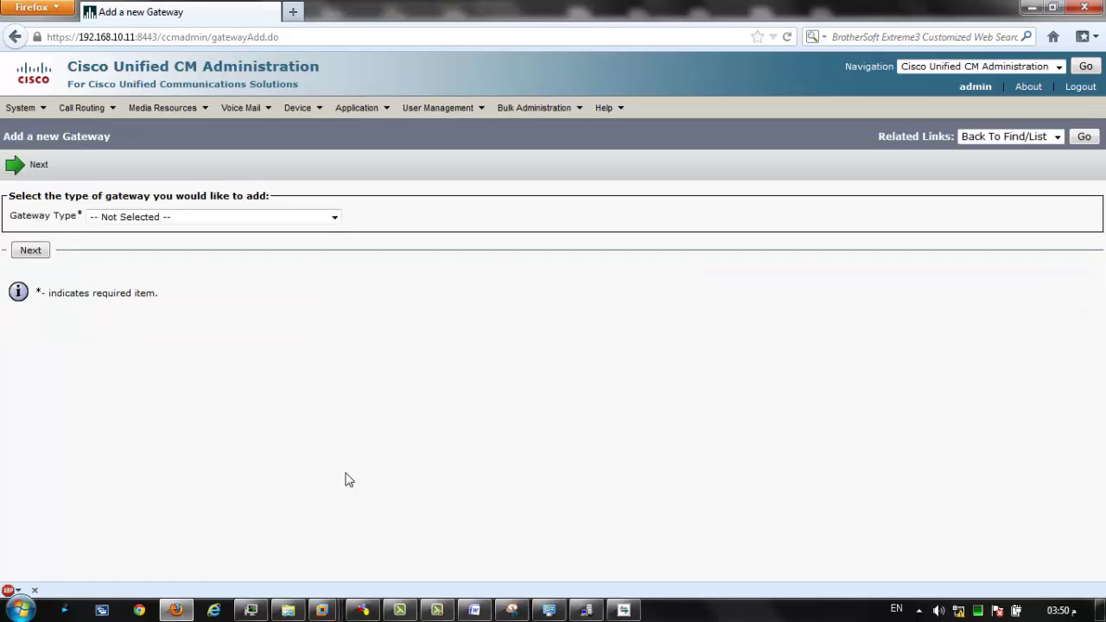
# Review the routing diagram in Snipping Tool, then return to the gateway page.
pyautogui.click(513, 611)
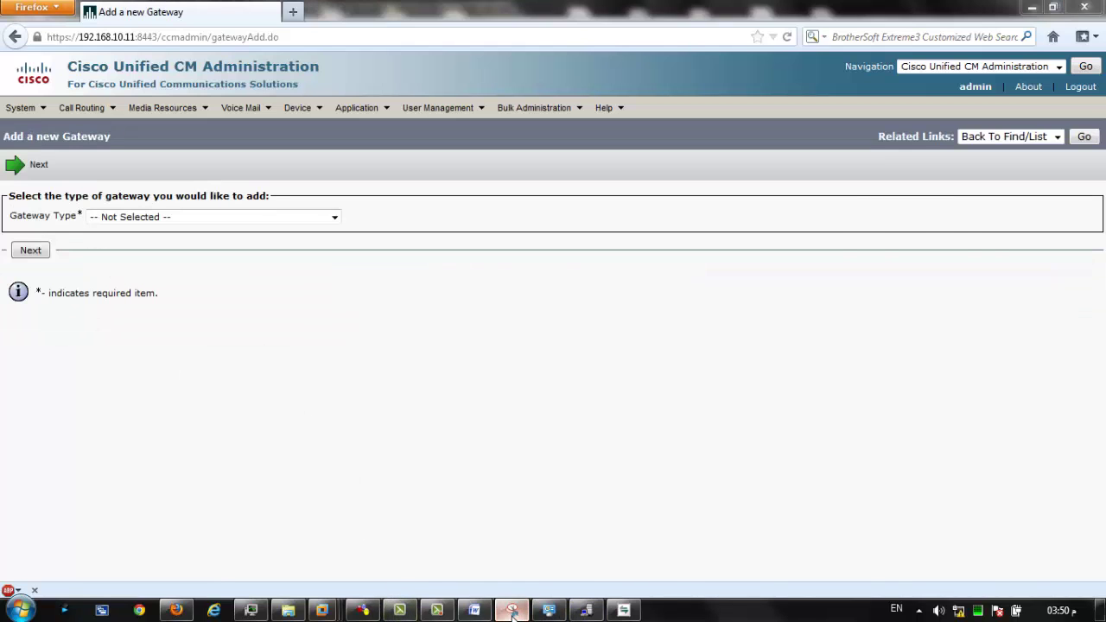
pyautogui.scroll(-5, 474, 609)
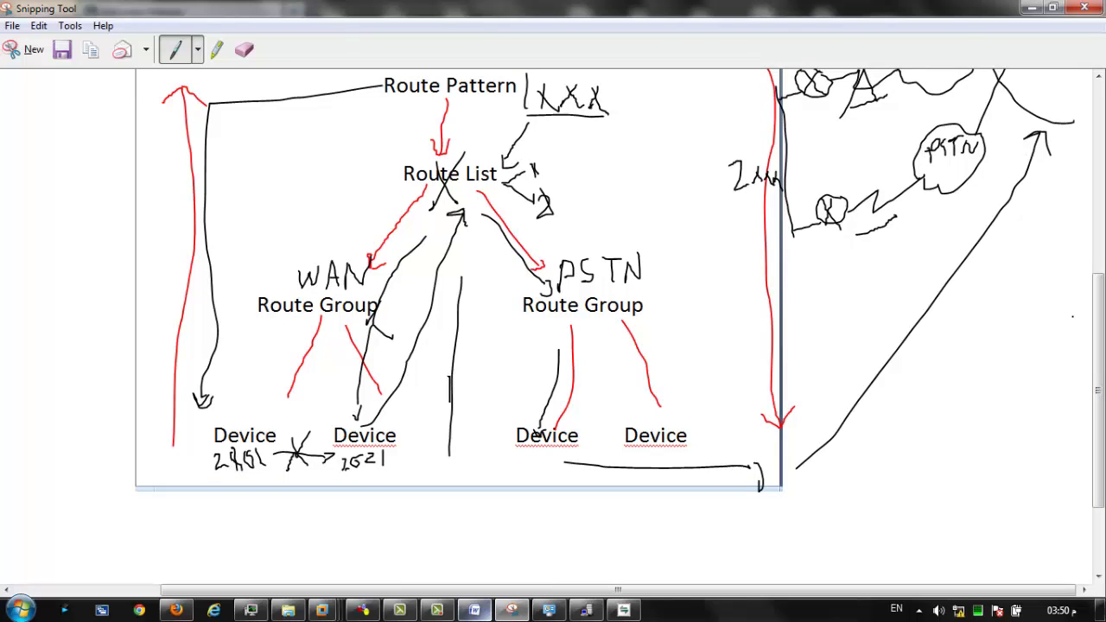
pyautogui.scroll(2, 620, 324)
pyautogui.click(1031, 7)
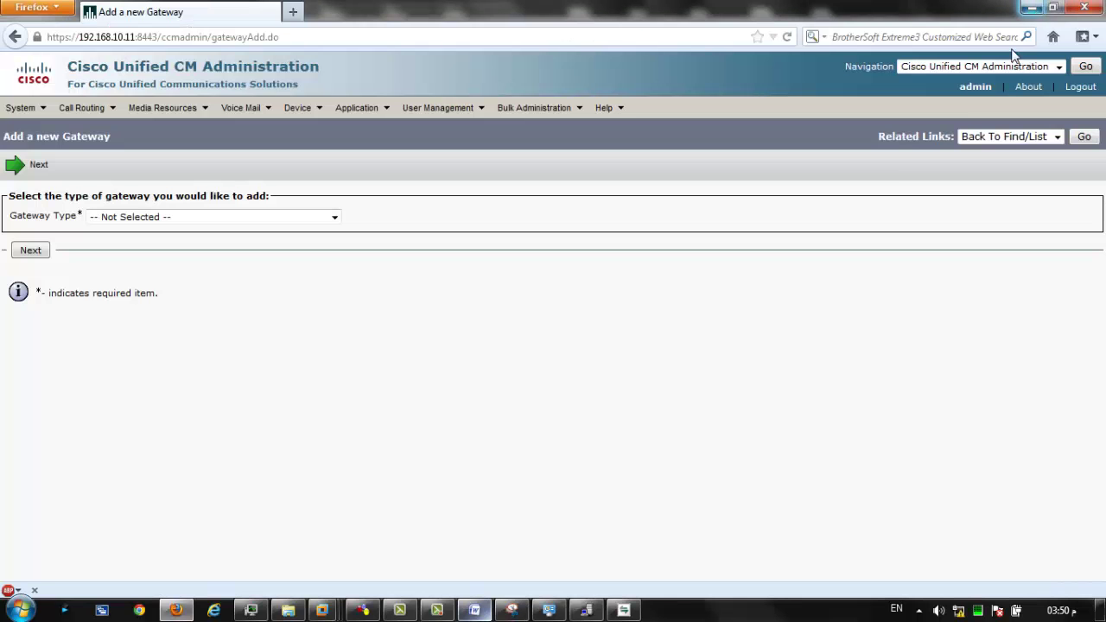
# Choose H.323 Gateway as the new gateway's type.
pyautogui.click(151, 222)
pyautogui.scroll(-6, 335, 389)
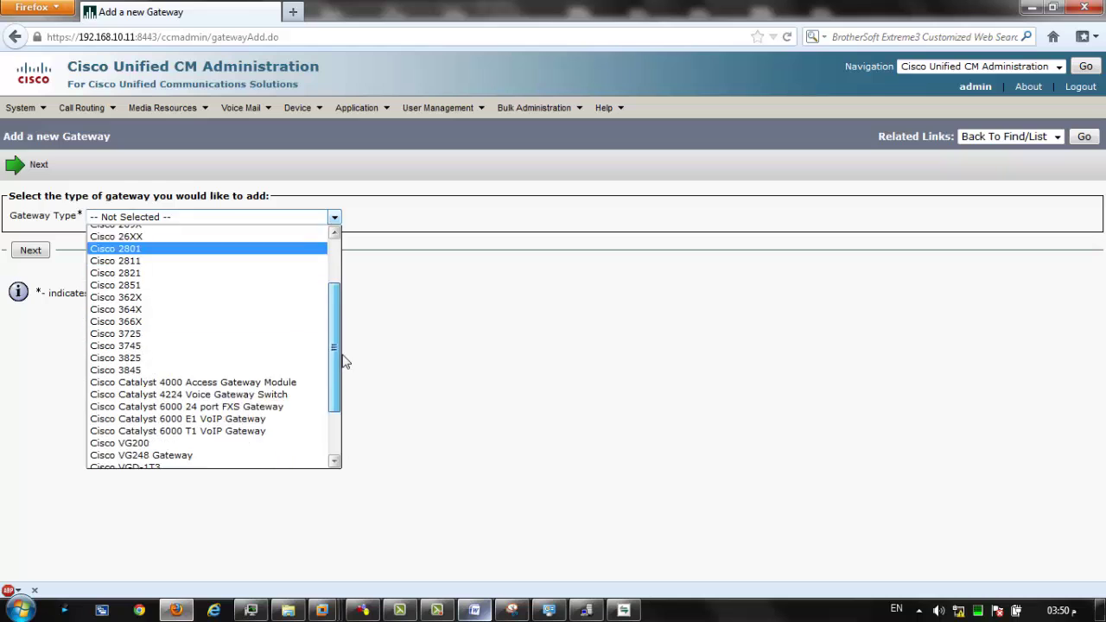
pyautogui.click(193, 426)
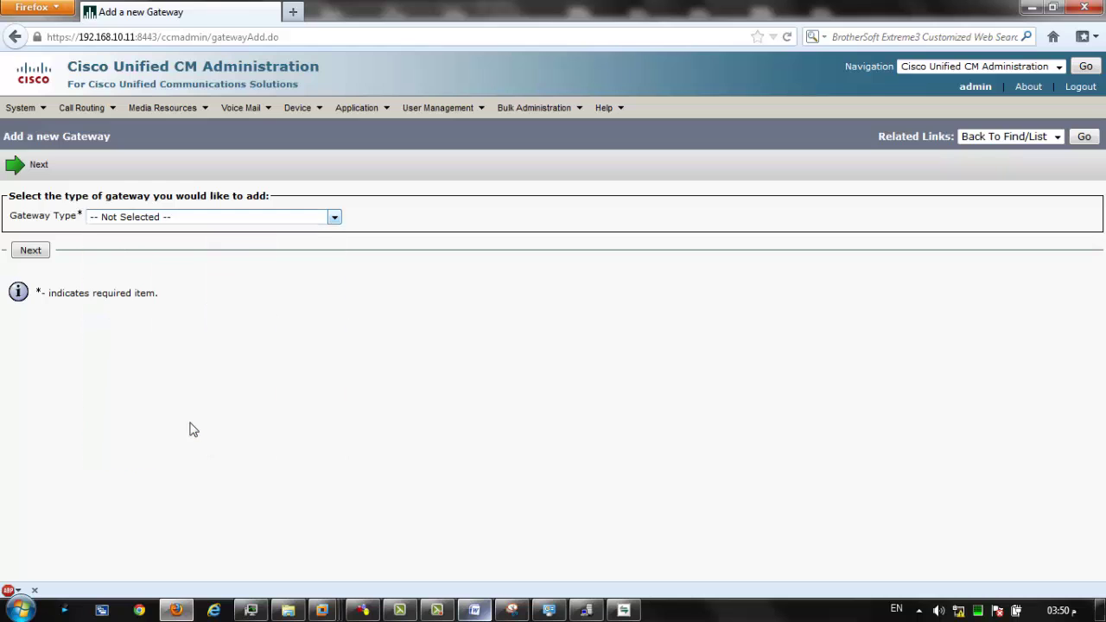
# On the new gateway form, enter device name 192.168.30.1 and description PSTN gateway.
pyautogui.click(14, 252)
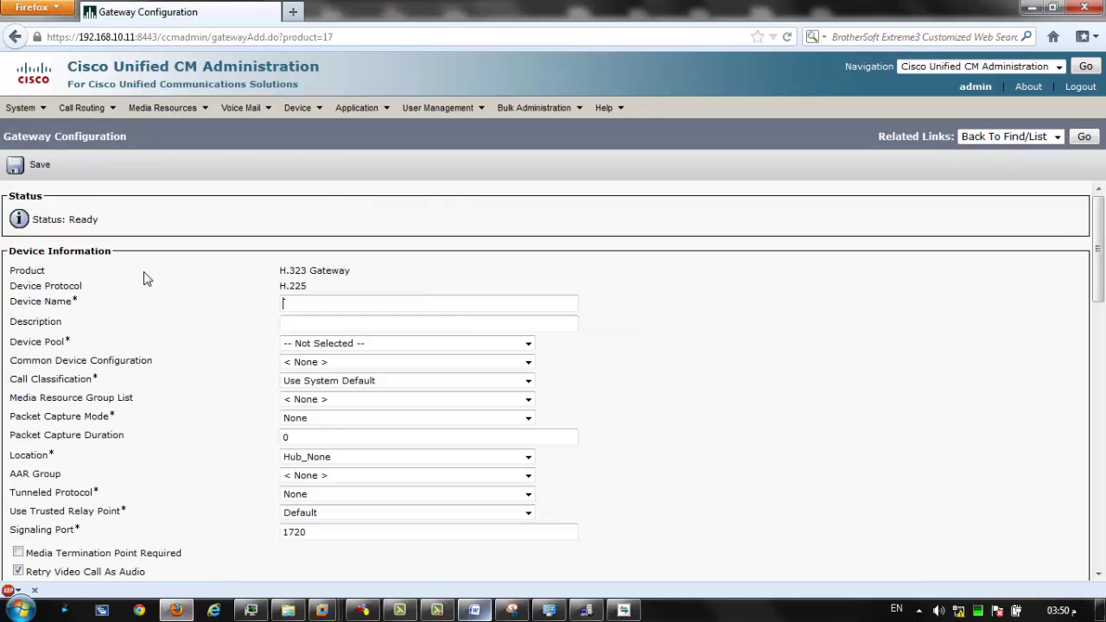
pyautogui.click(325, 299)
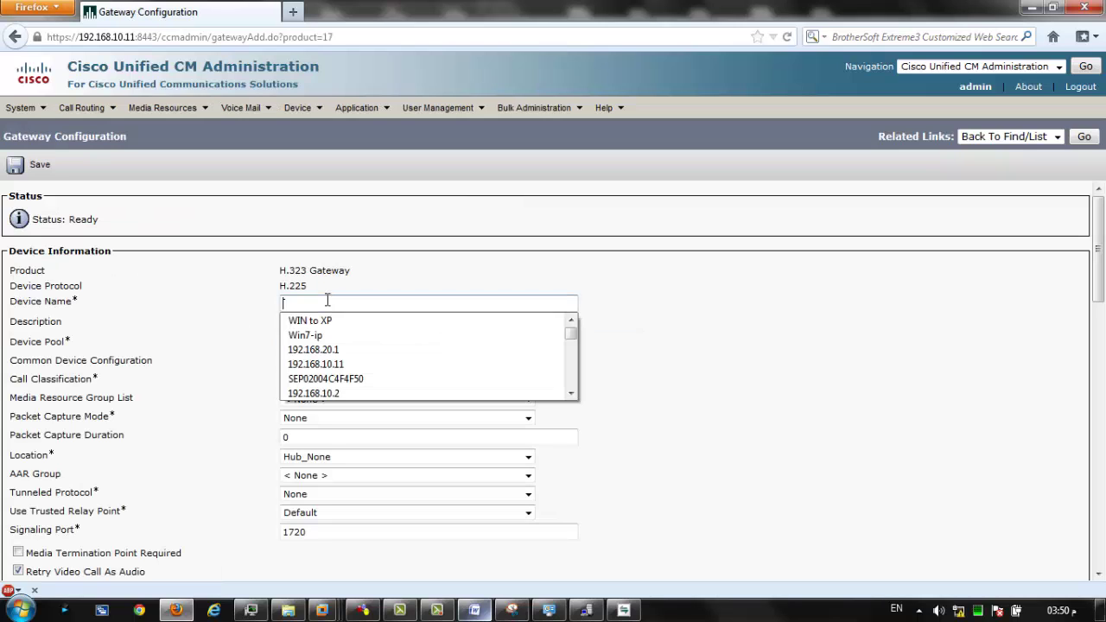
pyautogui.click(381, 281)
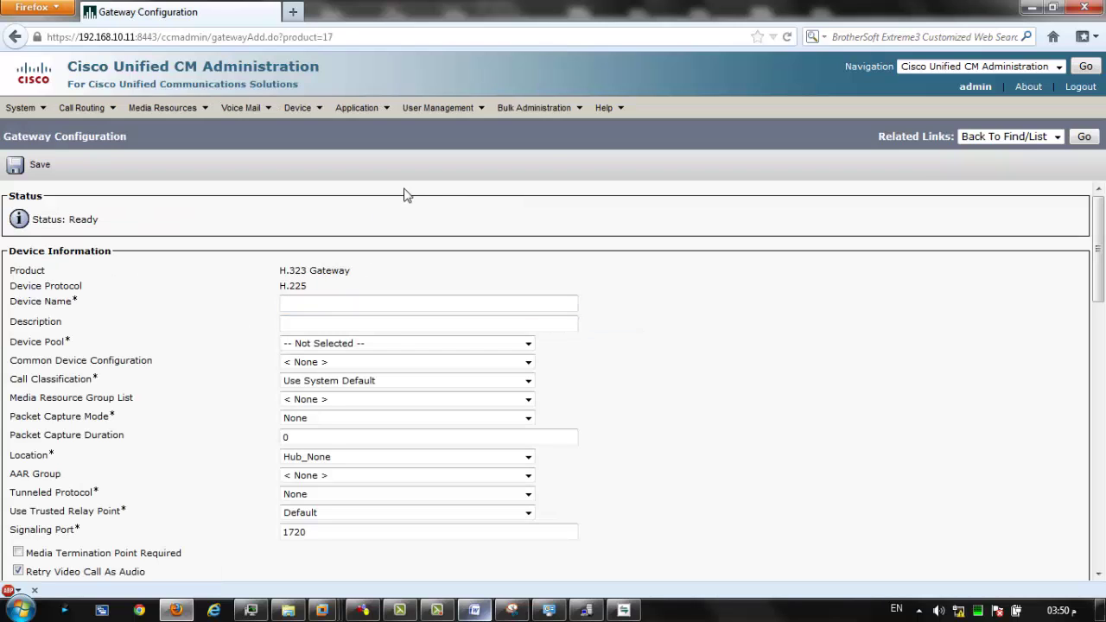
pyautogui.click(311, 300)
pyautogui.write('192.16')
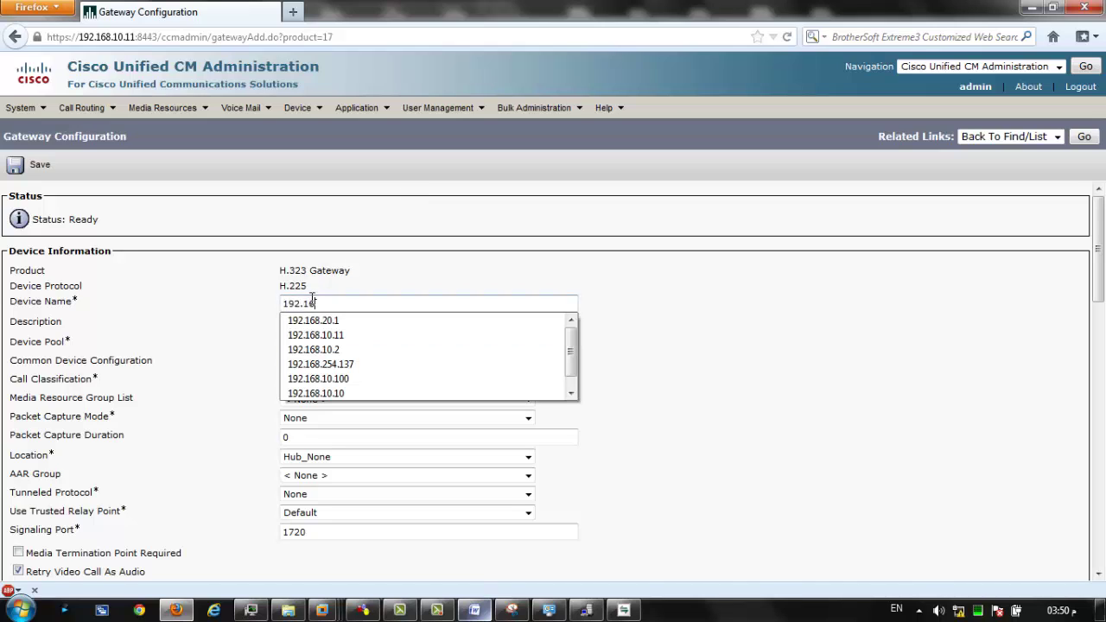
pyautogui.write('8.30.1')
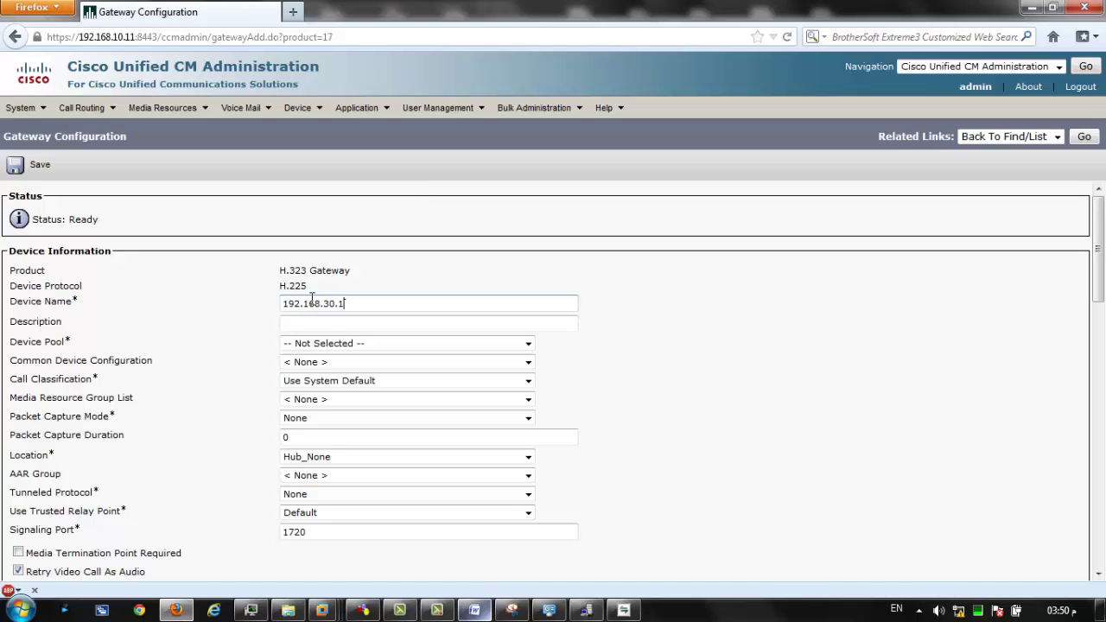
pyautogui.click(323, 323)
pyautogui.write('192.168.30.1')
pyautogui.moveTo(390, 322); pyautogui.dragTo(272, 341)
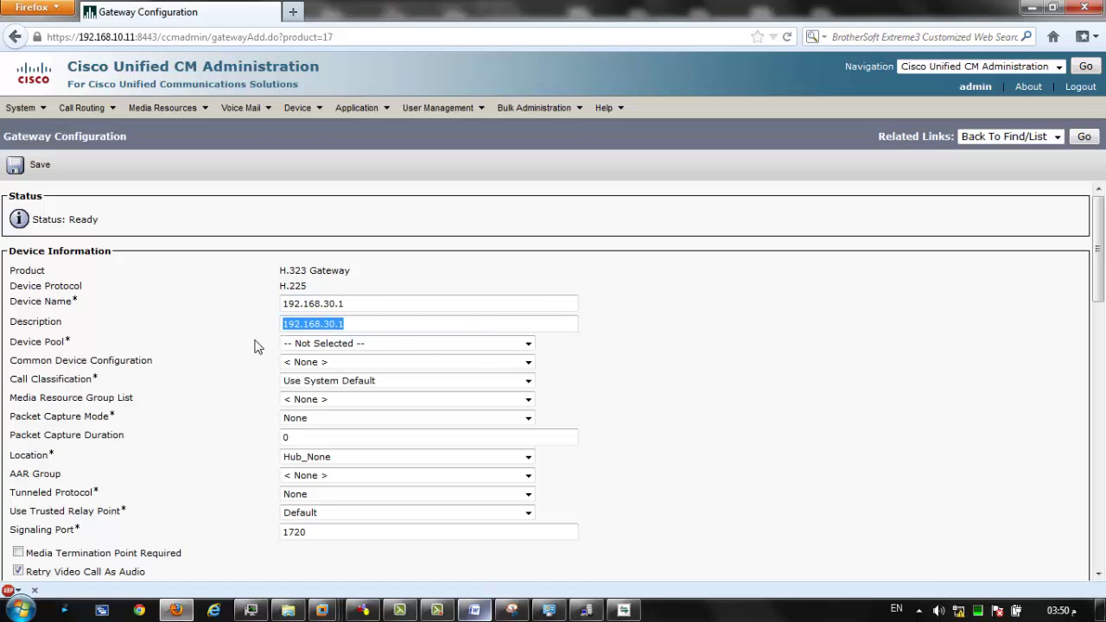
pyautogui.write('PSTN gateway')
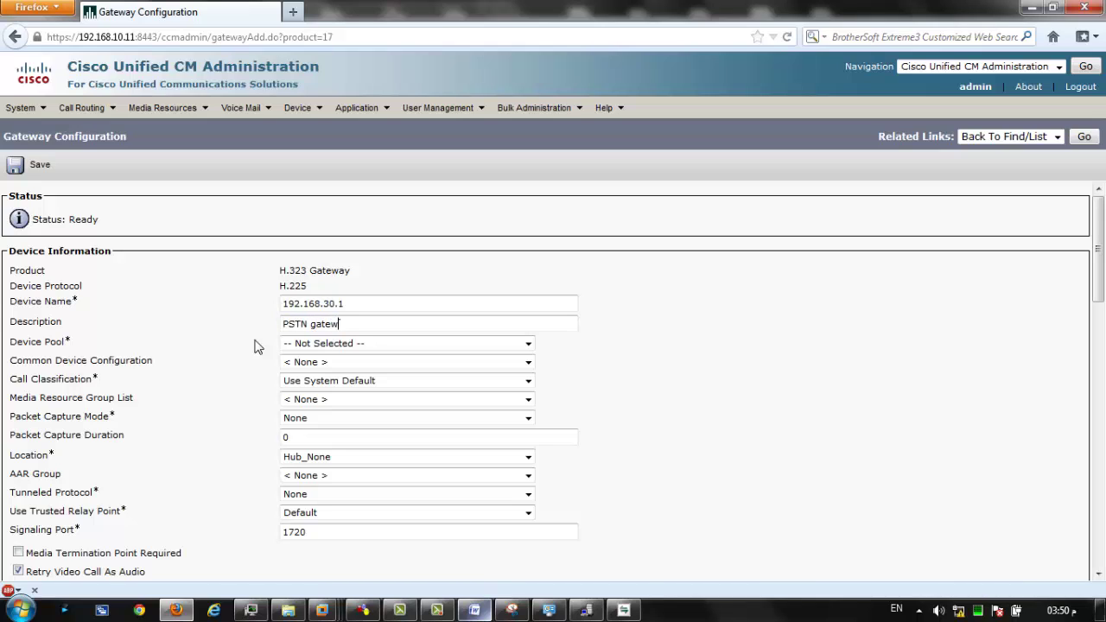
# Set the device pool to default and save the 192.168.30.1 gateway.
pyautogui.click(320, 344)
pyautogui.click(311, 390)
pyautogui.scroll(-4, 238, 377)
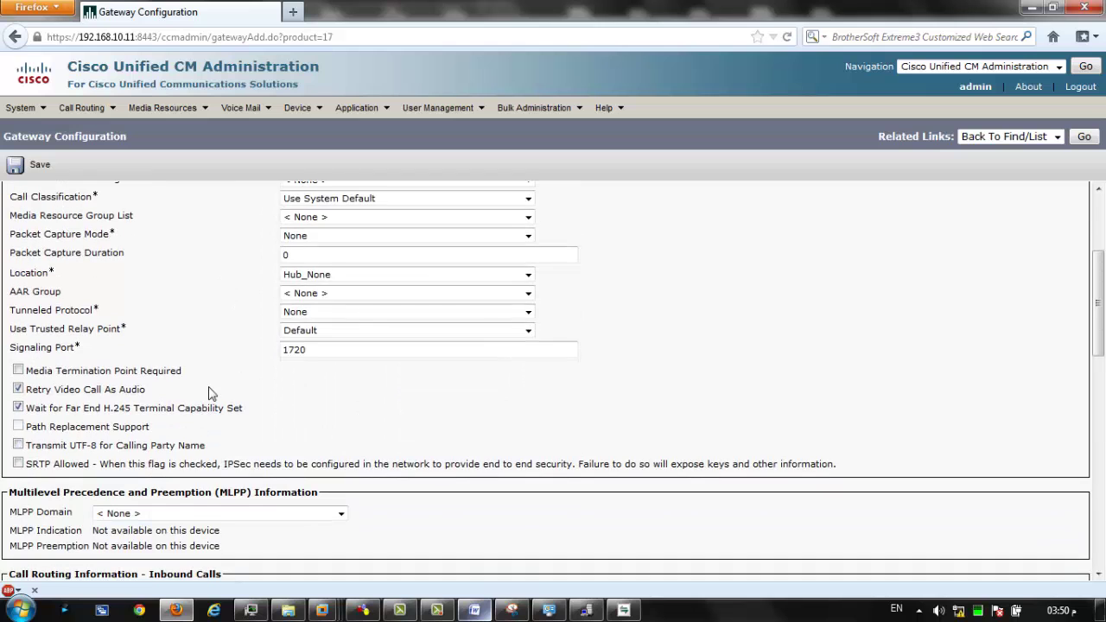
pyautogui.scroll(2, 198, 375)
pyautogui.scroll(2, 198, 389)
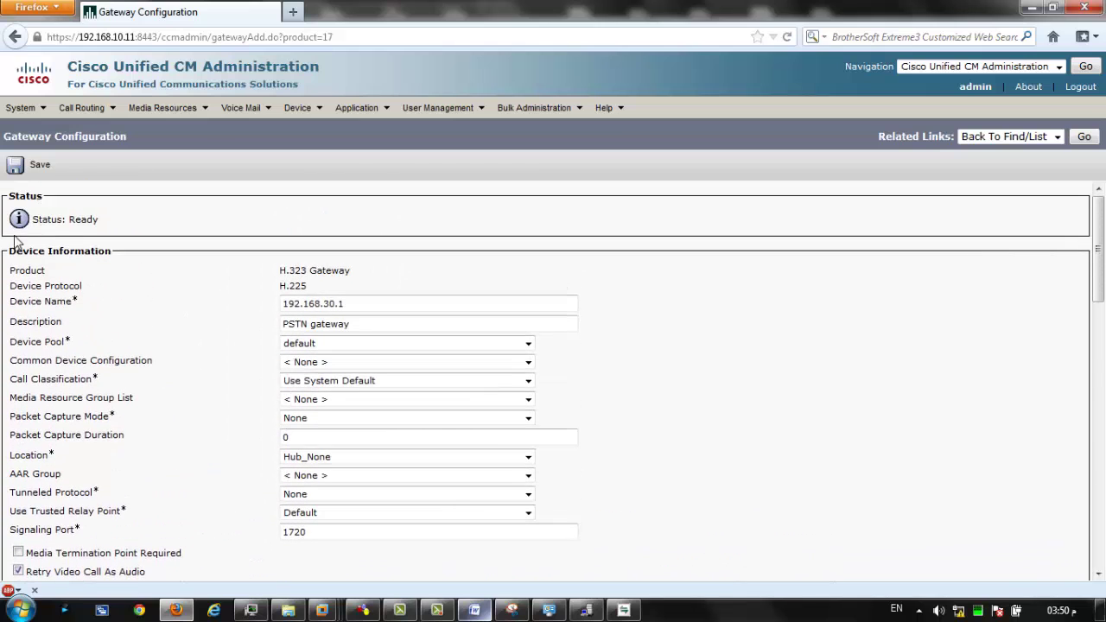
pyautogui.click(14, 164)
pyautogui.click(630, 280)
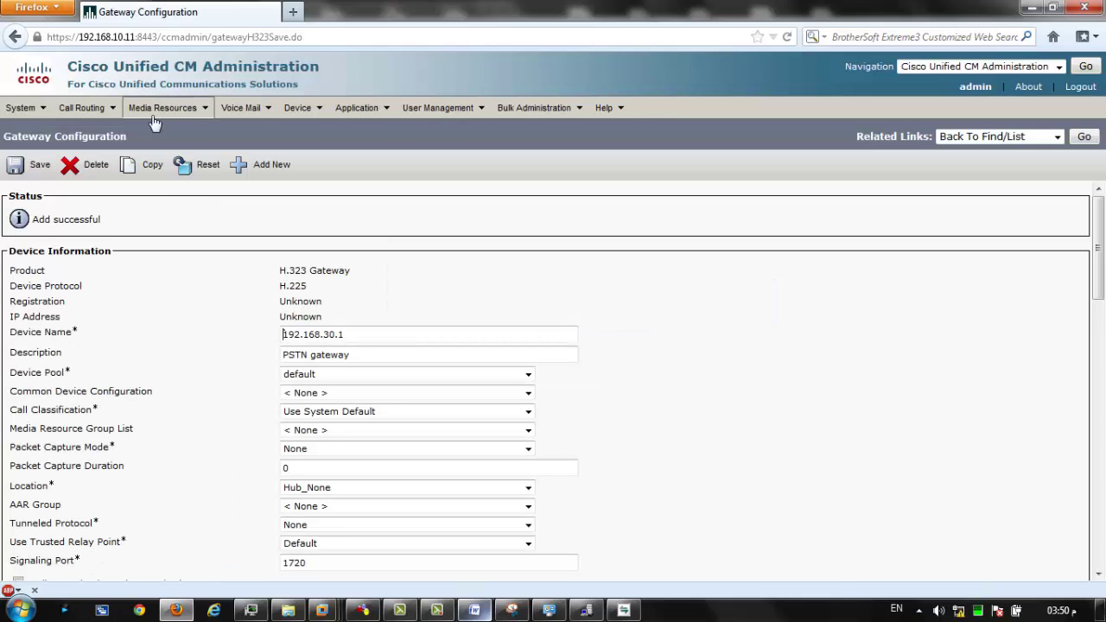
# Reset the 192.168.30.1 gateway and go to the gateway list.
pyautogui.click(200, 176)
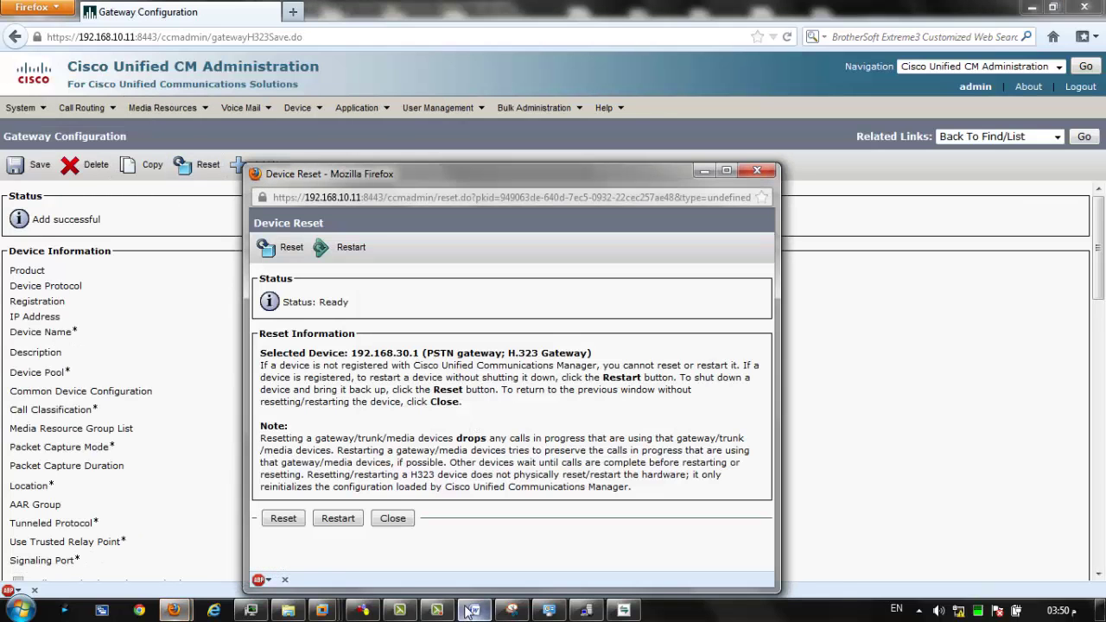
pyautogui.click(277, 518)
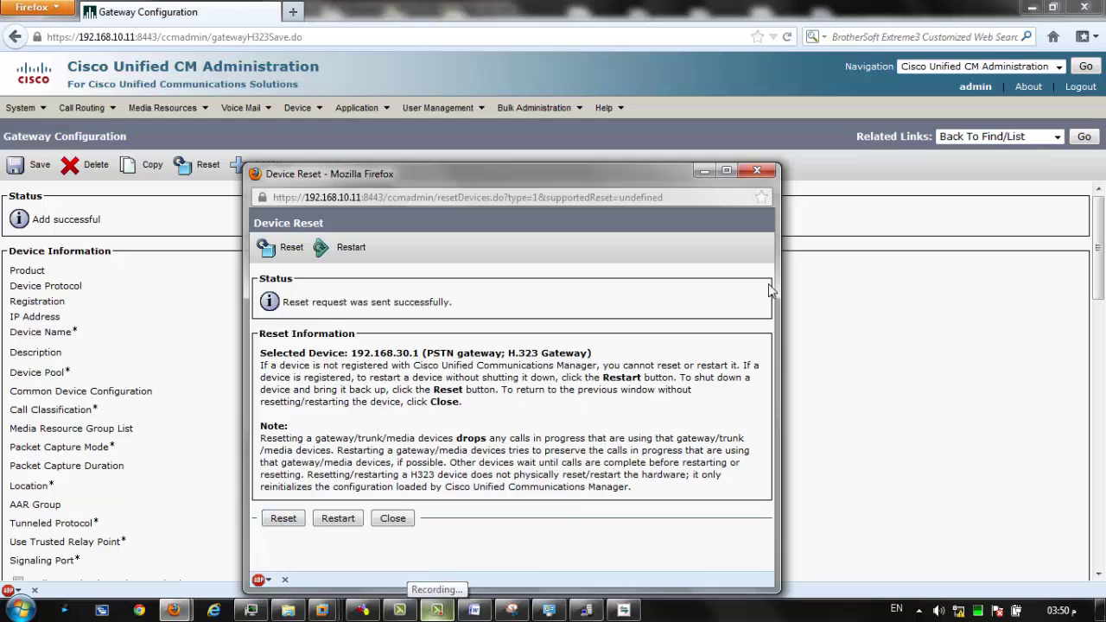
pyautogui.click(239, 172)
pyautogui.moveTo(298, 108)
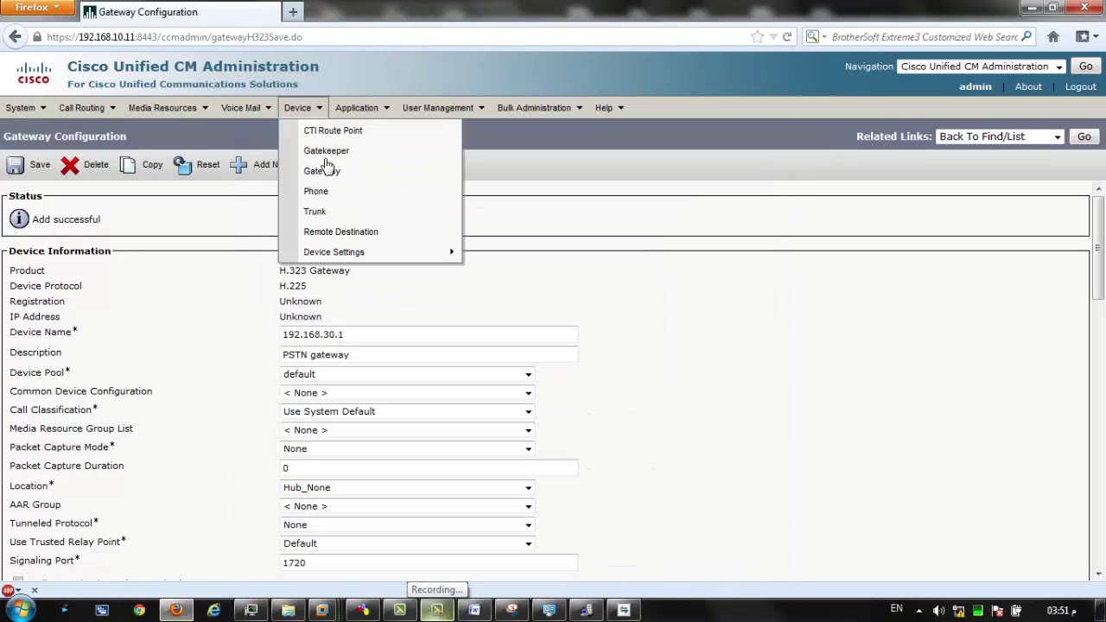
pyautogui.click(326, 173)
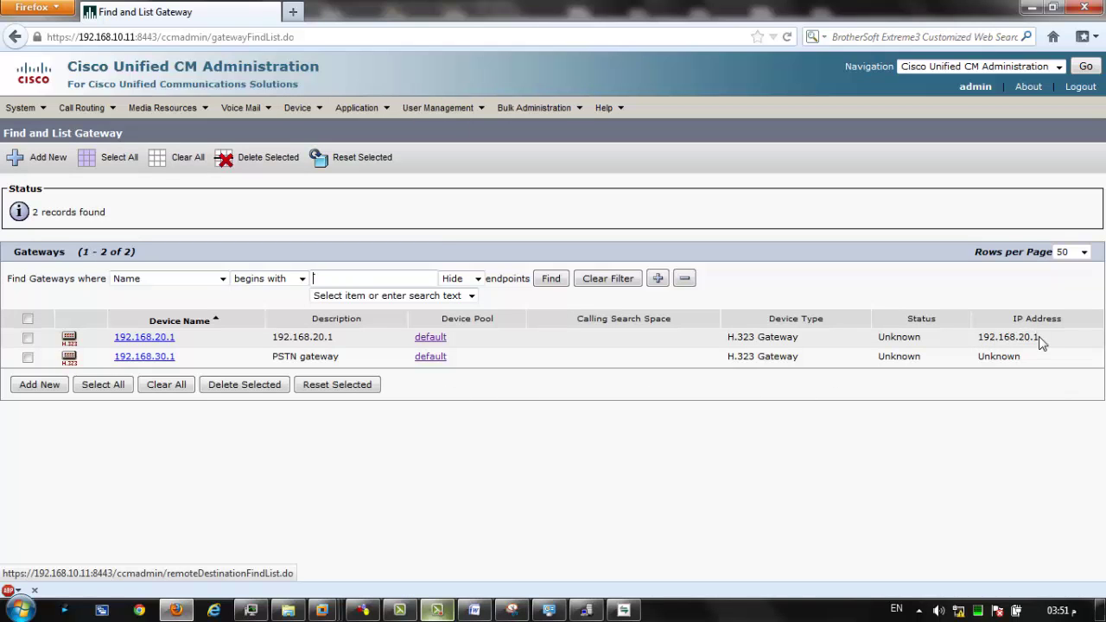
# Check both gateways' IP addresses and their Unknown status in the list.
pyautogui.moveTo(1041, 343); pyautogui.dragTo(981, 346)
pyautogui.doubleClick(890, 335)
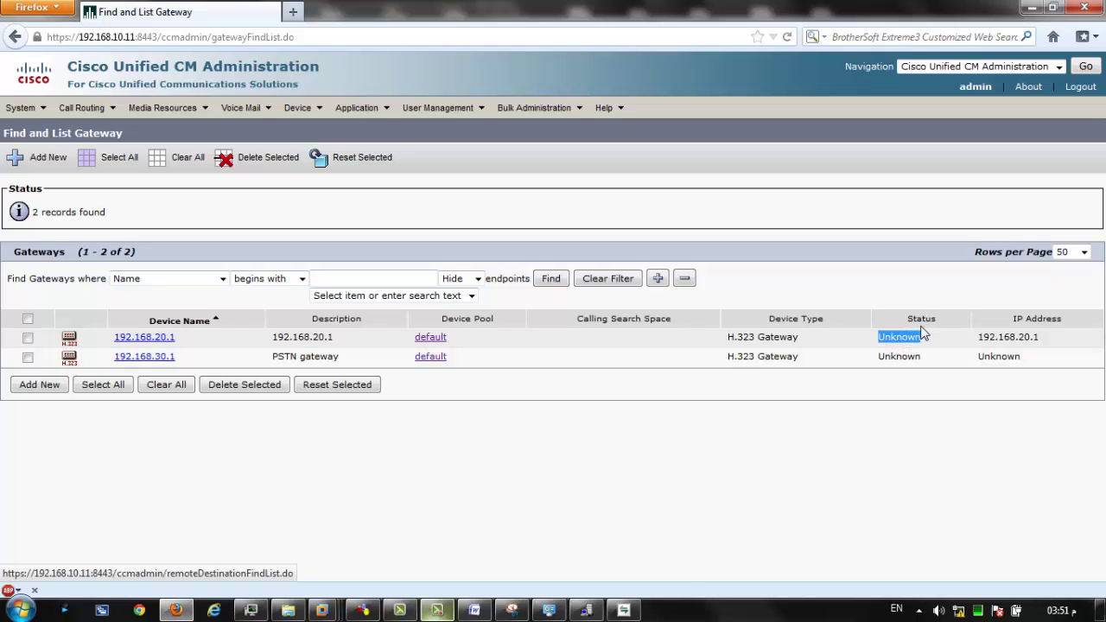
pyautogui.click(998, 361)
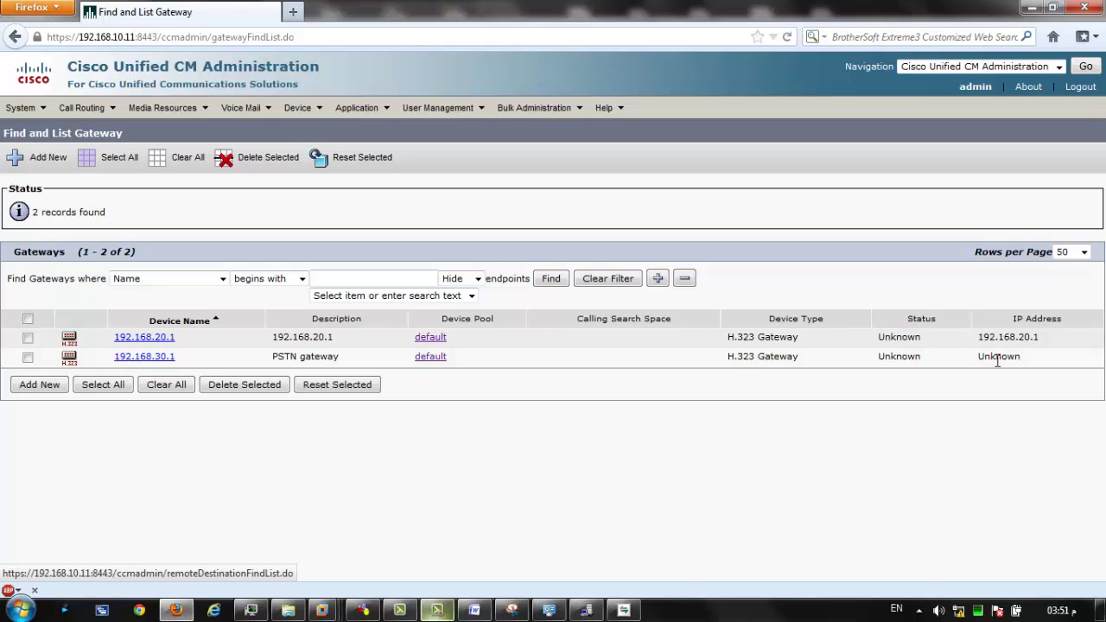
pyautogui.doubleClick(998, 357)
pyautogui.click(439, 413)
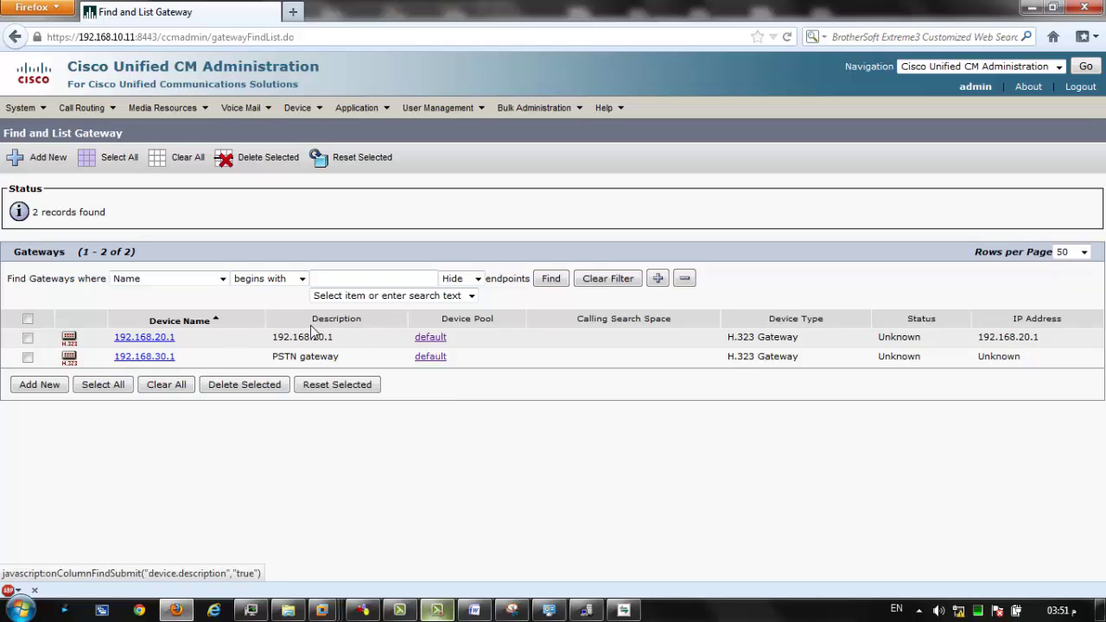
# Change gateway 192.168.20.1's description to WAN and save it.
pyautogui.click(143, 339)
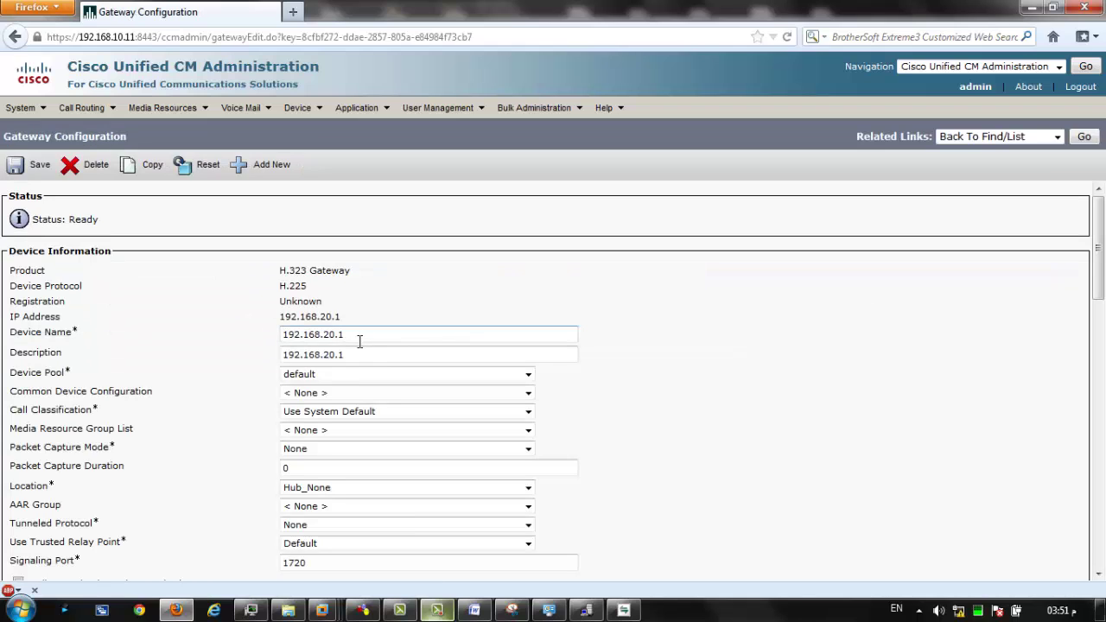
pyautogui.moveTo(353, 353); pyautogui.dragTo(254, 372)
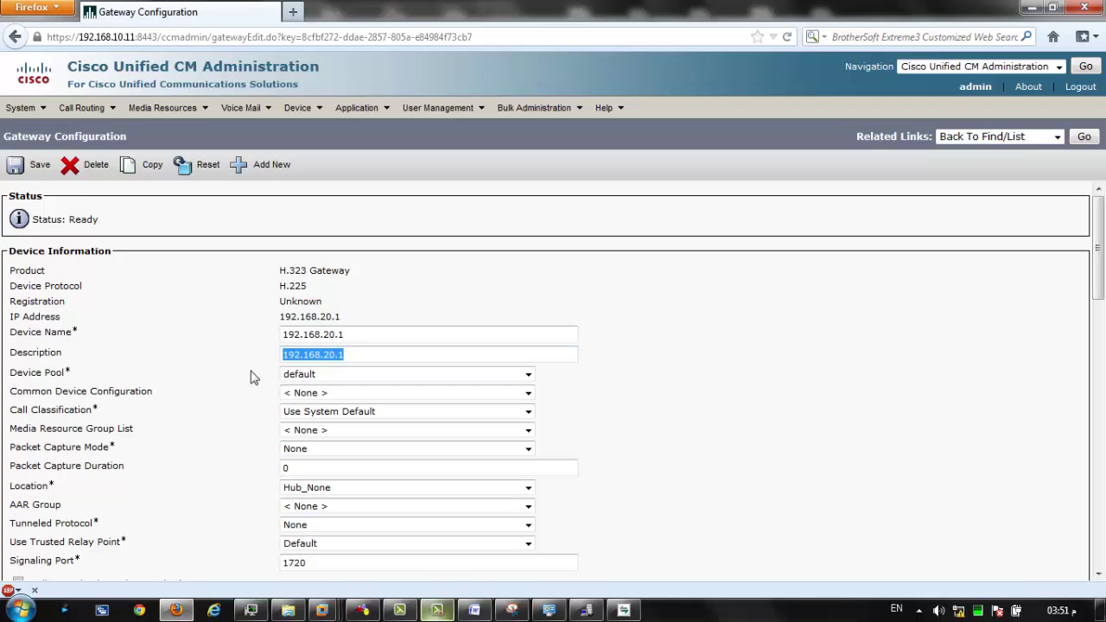
pyautogui.write('WAN')
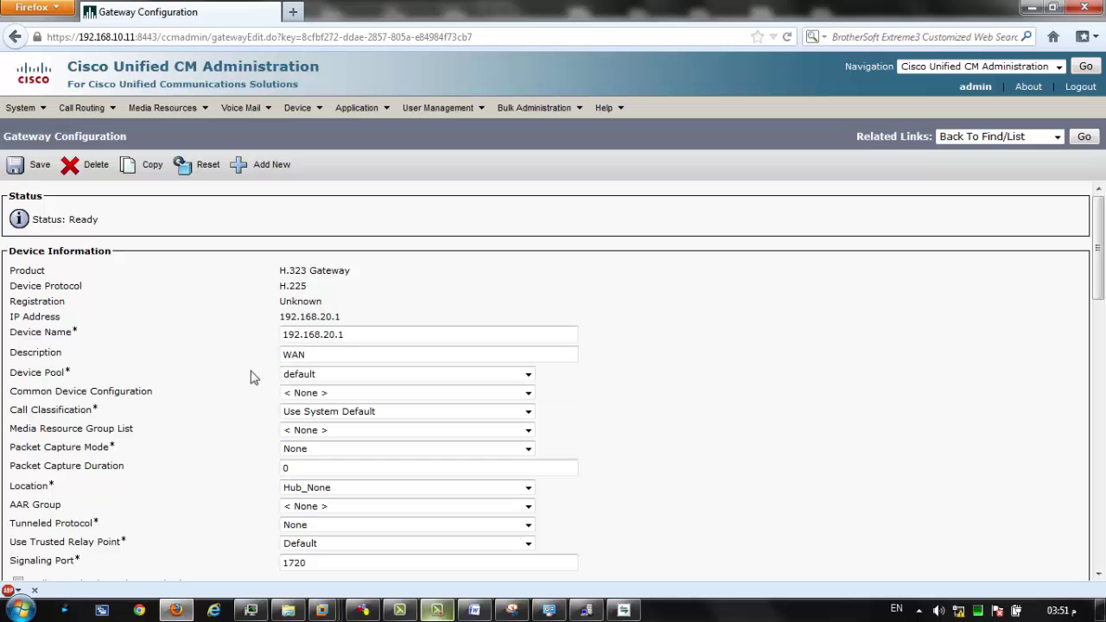
pyautogui.click(33, 171)
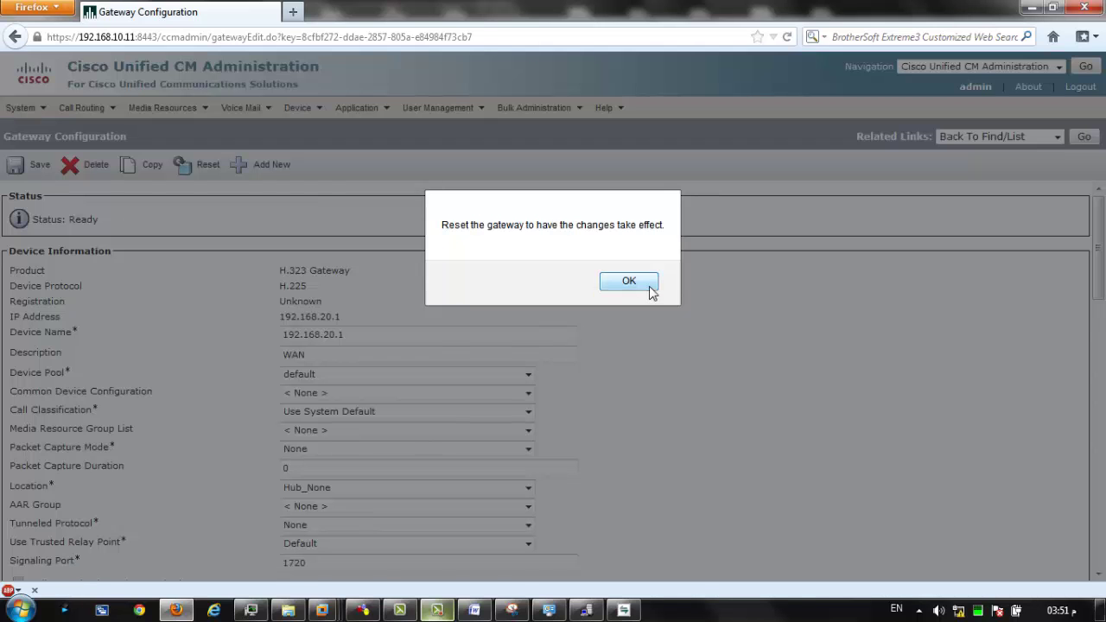
pyautogui.click(650, 290)
# Reset the WAN gateway and confirm the list shows WAN and PSTN gateway.
pyautogui.click(206, 164)
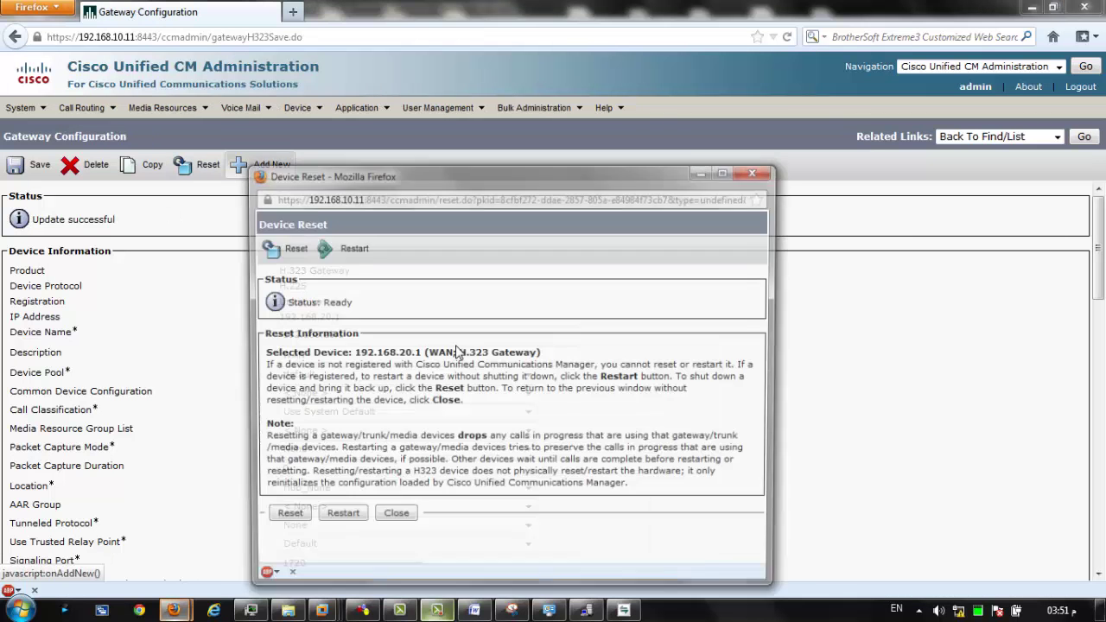
pyautogui.click(282, 519)
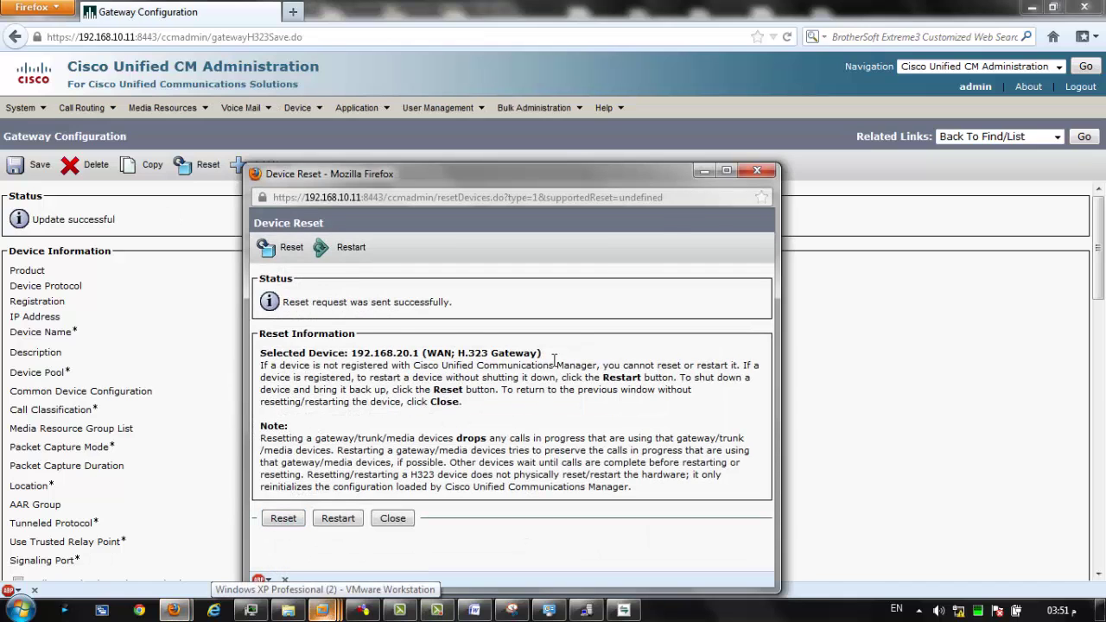
pyautogui.click(758, 171)
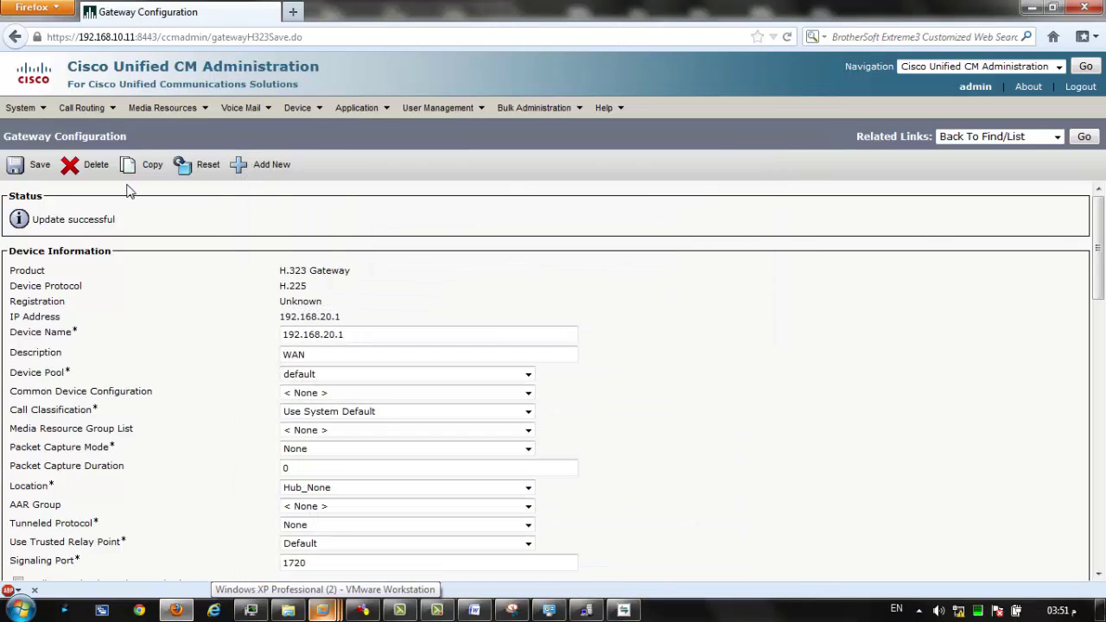
pyautogui.click(1084, 137)
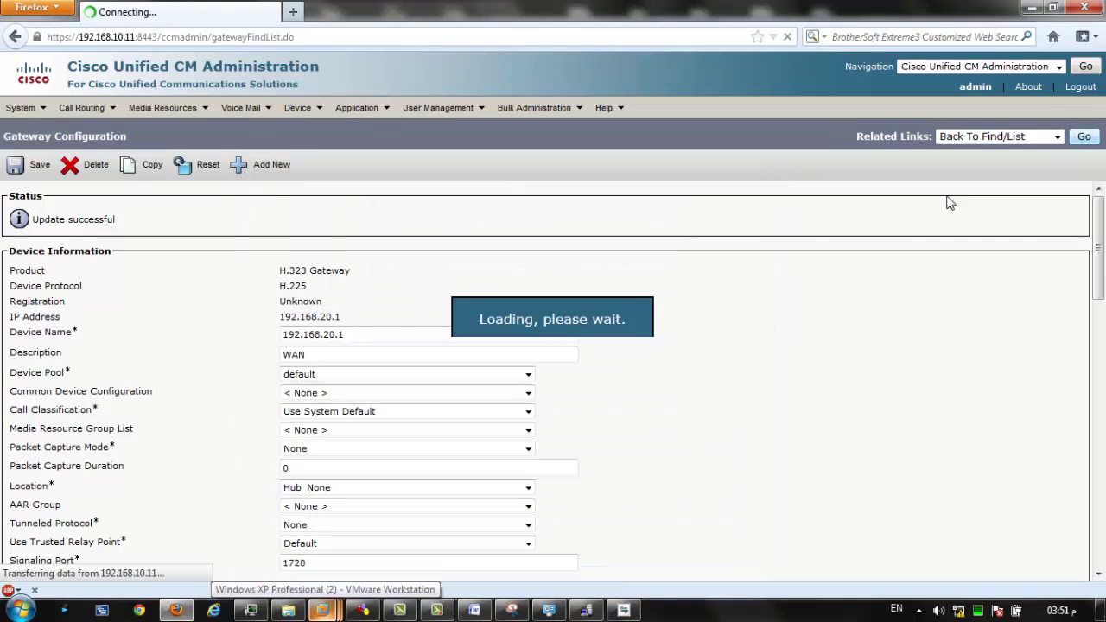
pyautogui.doubleClick(278, 338)
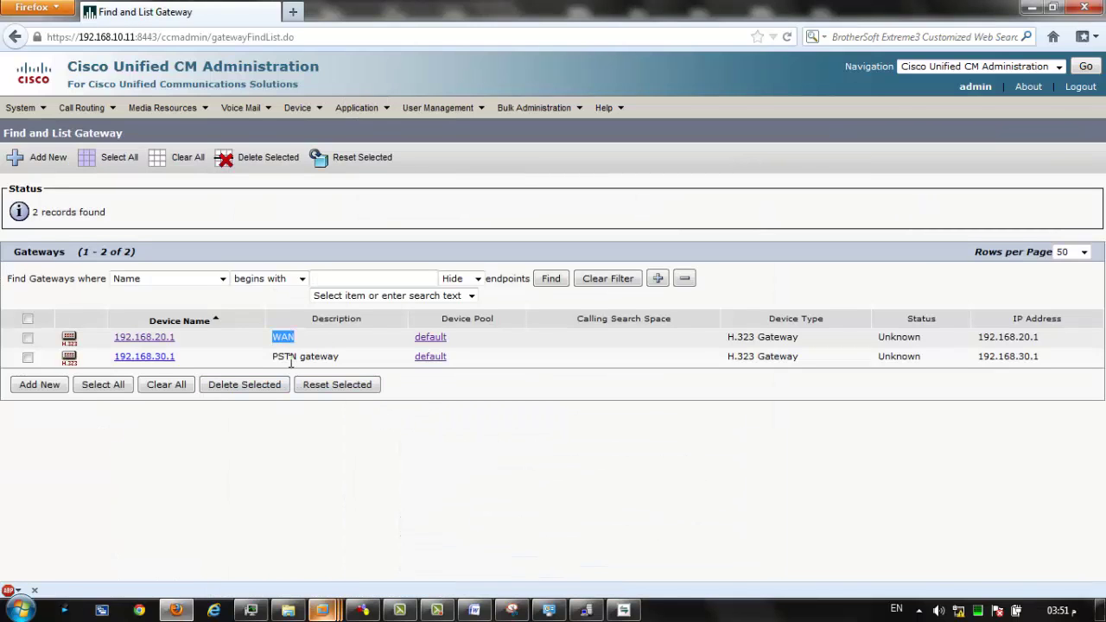
pyautogui.moveTo(271, 356); pyautogui.dragTo(356, 360)
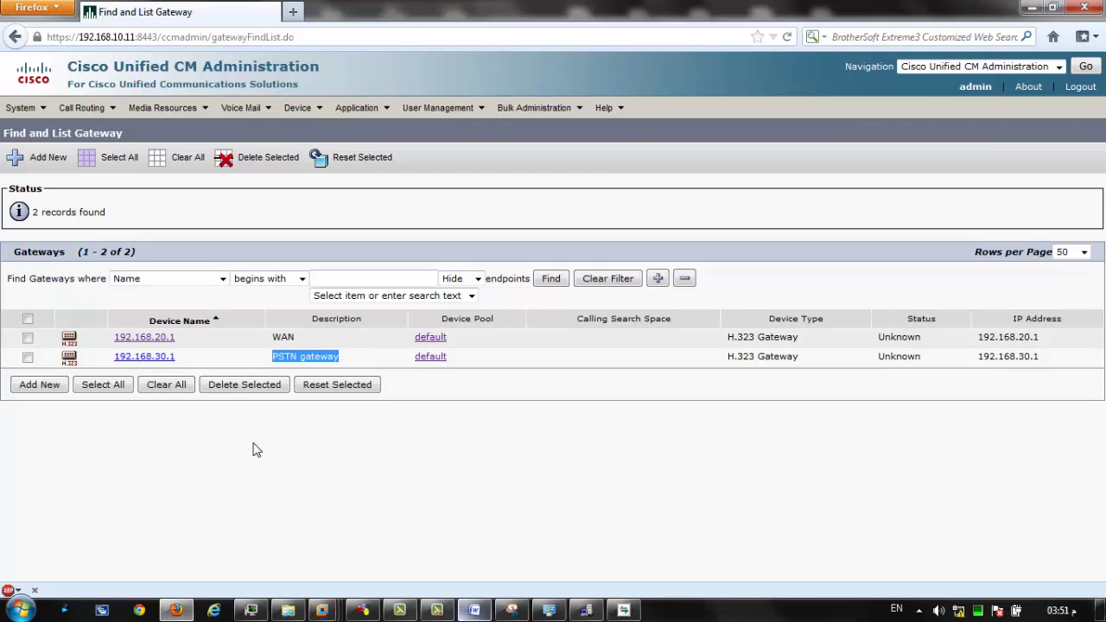
pyautogui.click(298, 522)
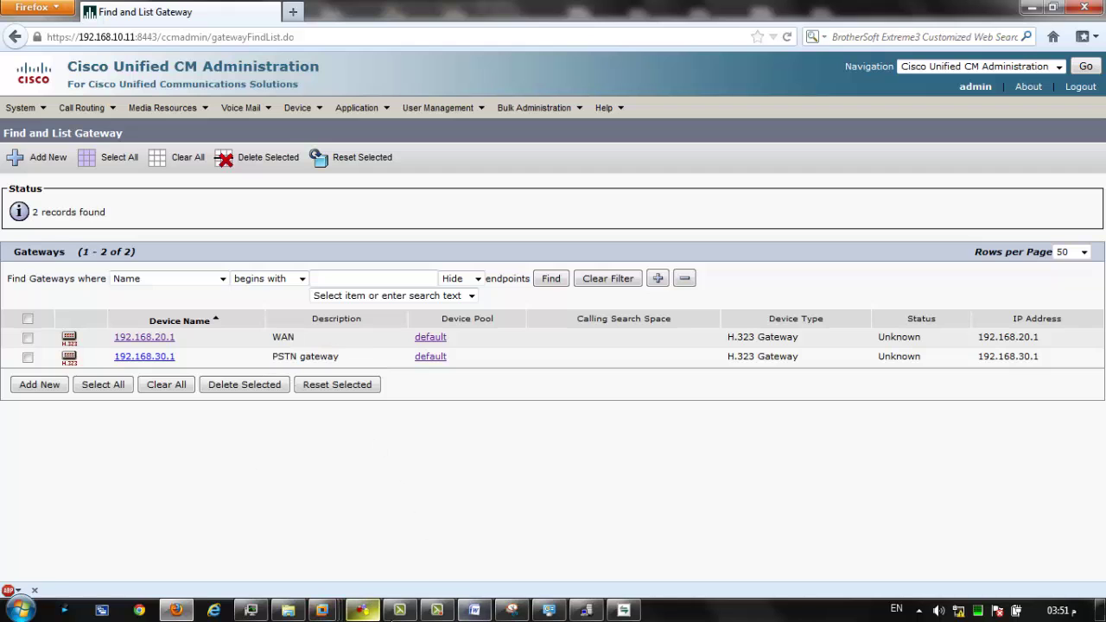
# On the routing diagram, circle the 2801 and PSTN-side devices and draw an arrow to WAN Route Group.
pyautogui.click(547, 610)
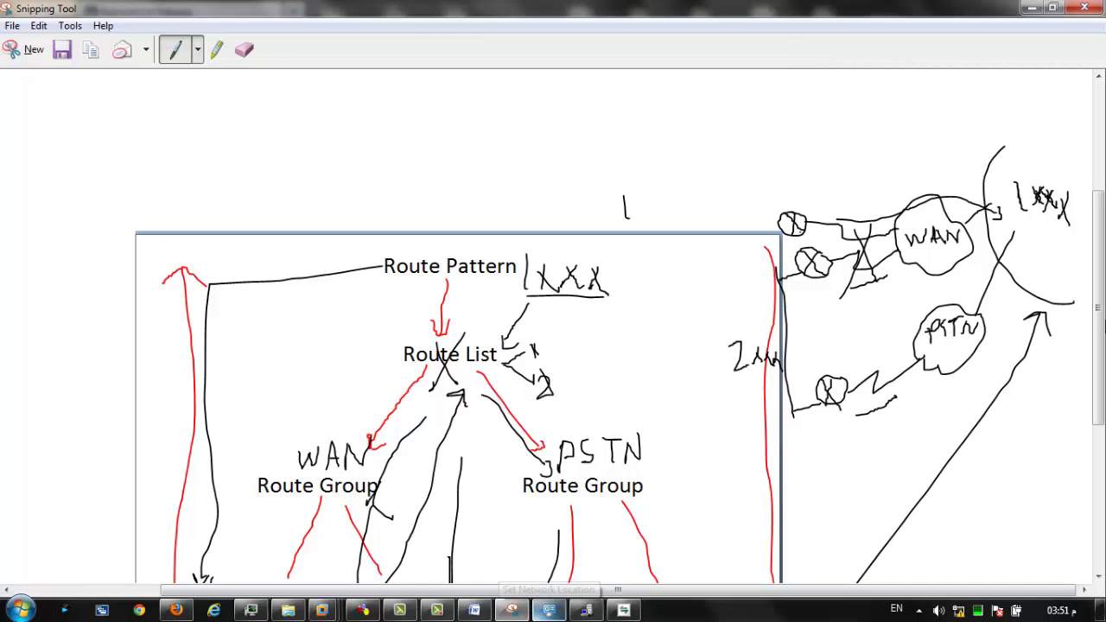
pyautogui.scroll(-5, 553, 328)
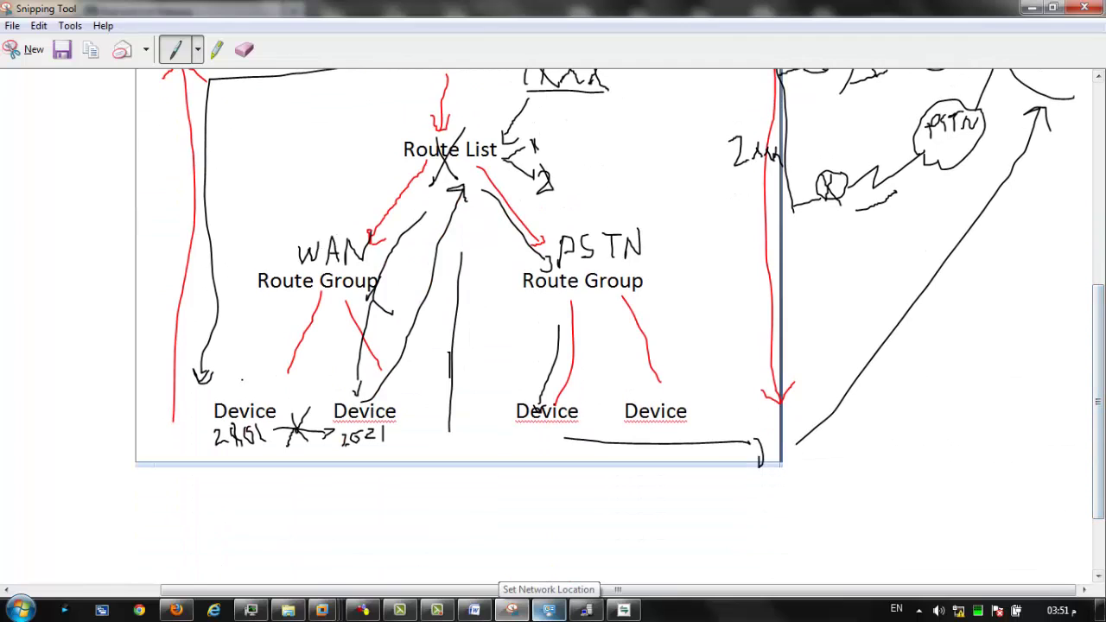
pyautogui.moveTo(266, 387)
pyautogui.mouseDown()
pyautogui.moveTo(199, 413)
pyautogui.moveTo(275, 434)
pyautogui.moveTo(275, 389)
pyautogui.mouseUp()
pyautogui.scroll(-2, 585, 405)
pyautogui.moveTo(589, 308)
pyautogui.mouseDown()
pyautogui.moveTo(489, 299)
pyautogui.moveTo(574, 346)
pyautogui.moveTo(591, 305)
pyautogui.mouseUp()
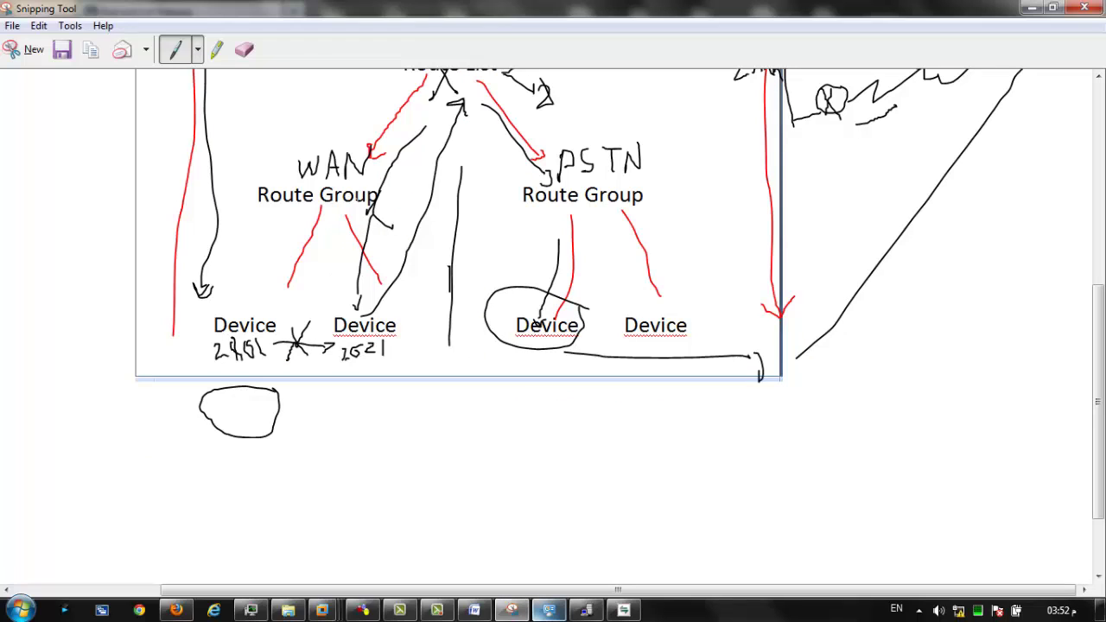
pyautogui.moveTo(279, 323)
pyautogui.mouseDown()
pyautogui.moveTo(228, 292)
pyautogui.moveTo(218, 346)
pyautogui.moveTo(274, 321)
pyautogui.mouseUp()
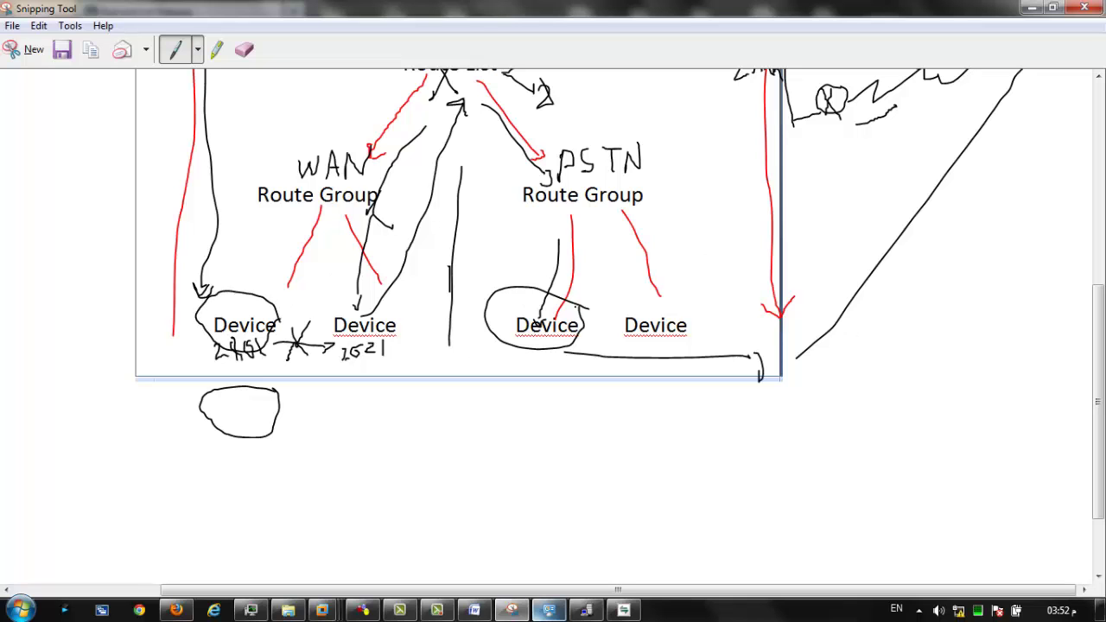
pyautogui.scroll(3, 1098, 380)
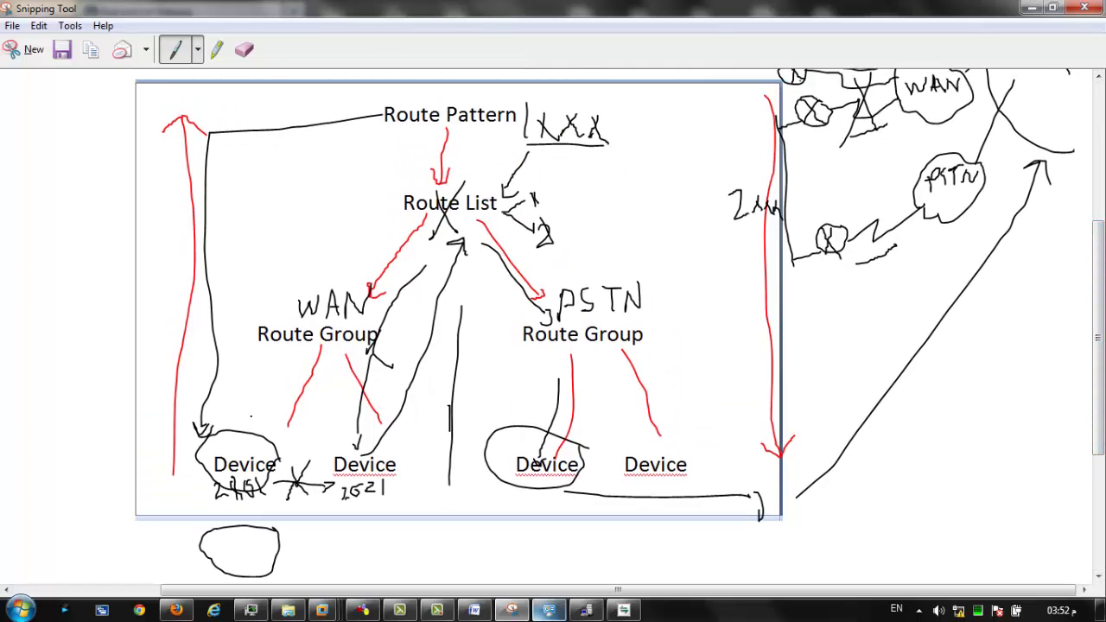
pyautogui.moveTo(251, 417); pyautogui.dragTo(285, 349)
# Open Call Routing > Route/Hunt > Route Group and search, finding 0 route groups.
pyautogui.click(1032, 7)
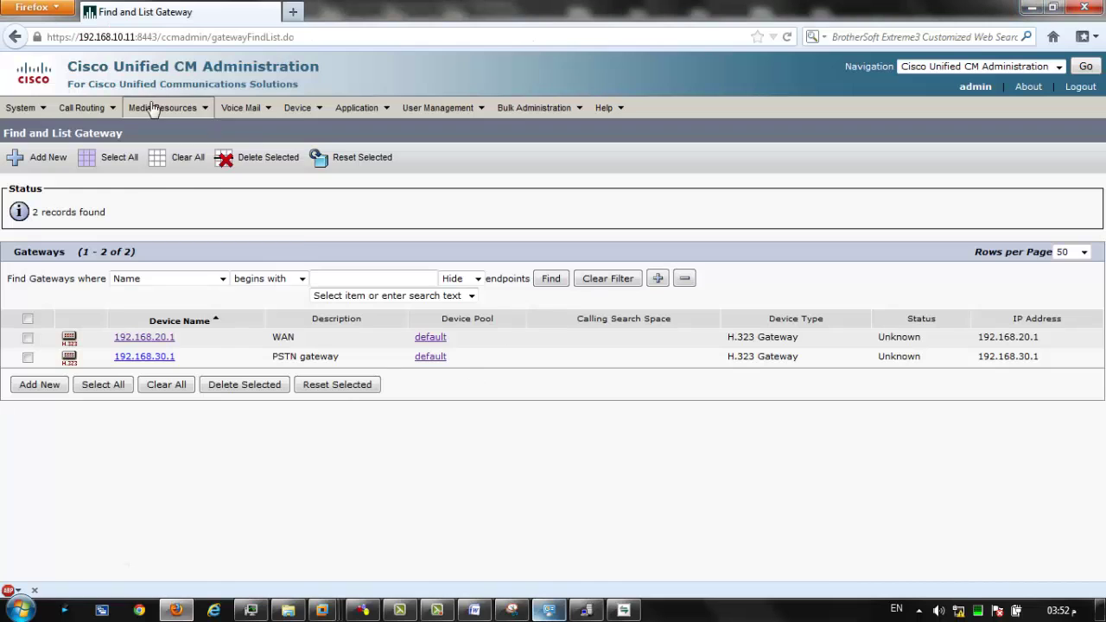
pyautogui.moveTo(82, 110)
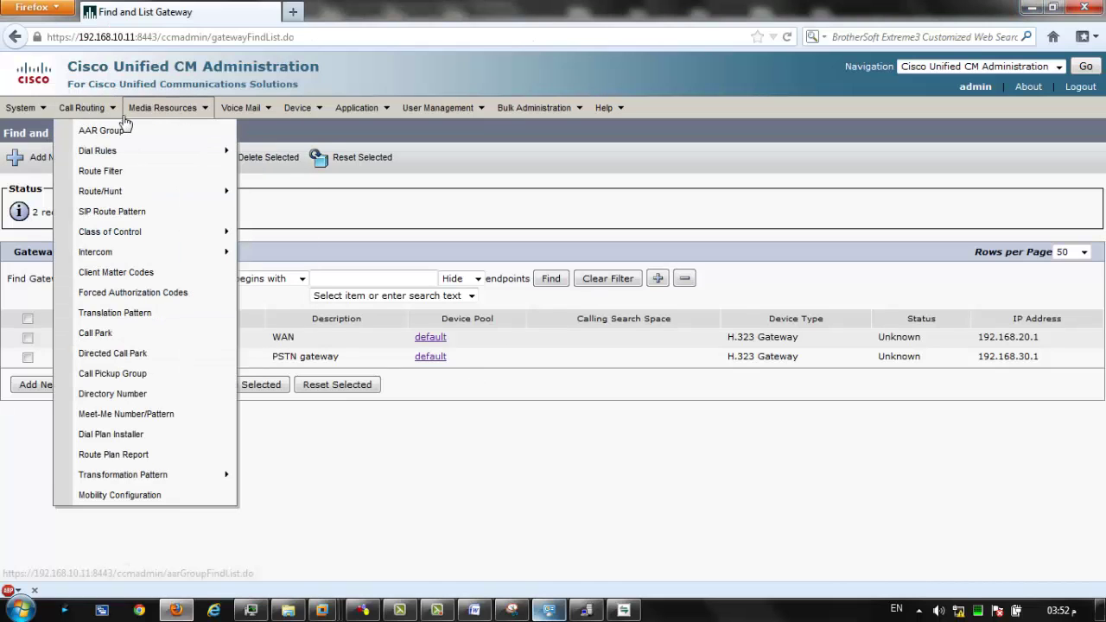
pyautogui.moveTo(104, 189)
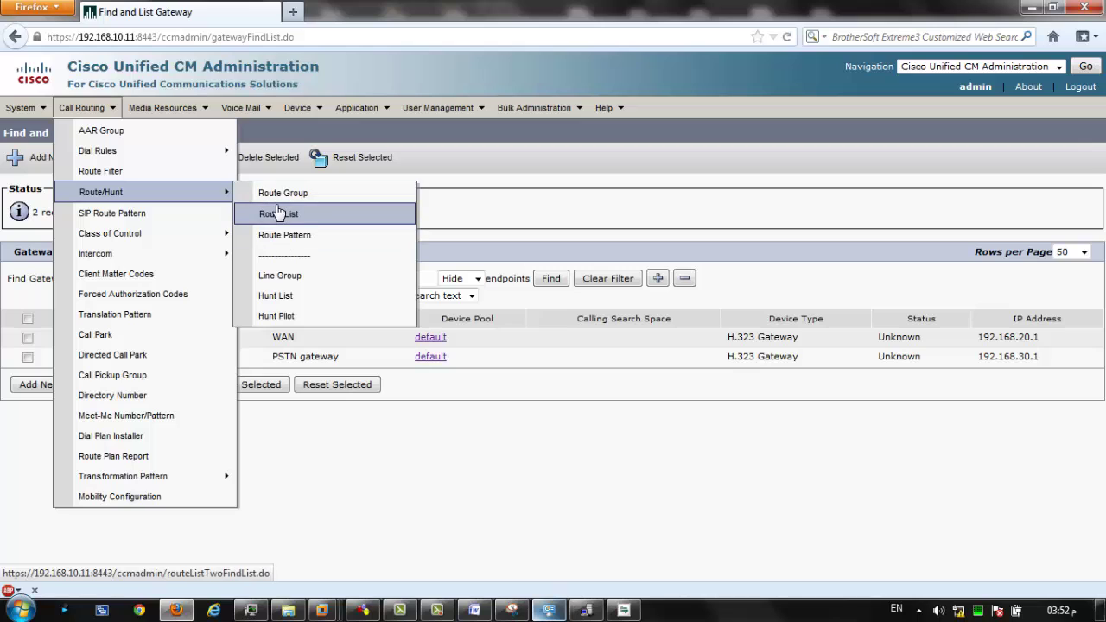
pyautogui.click(279, 197)
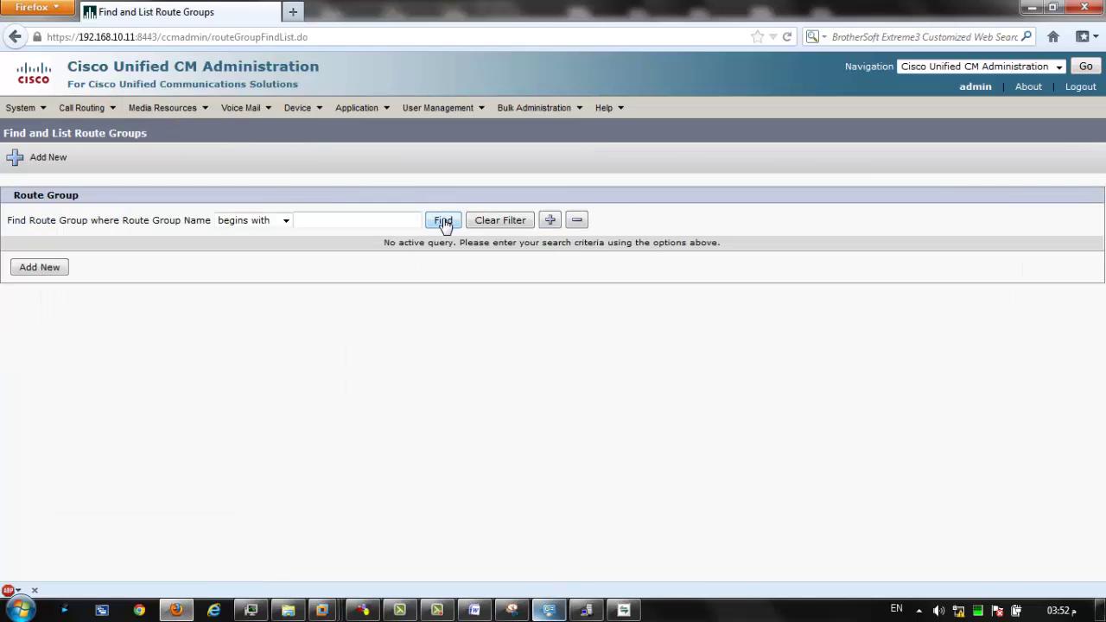
pyautogui.click(444, 222)
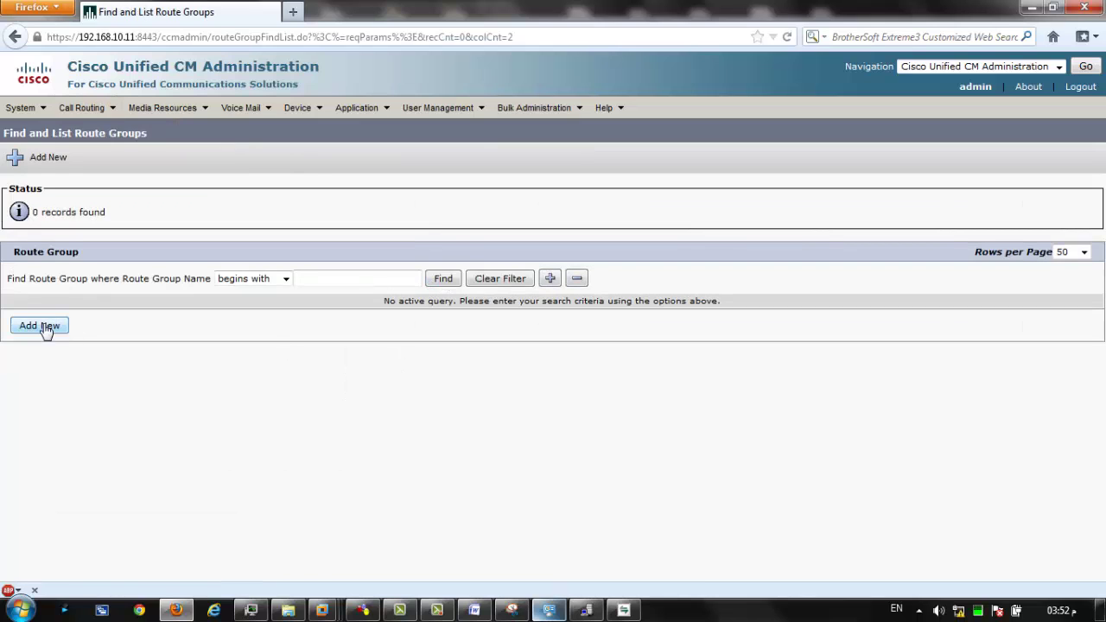
# Add a route group named 'WAN devices' with Circular distribution and select available device 192.168.30.1.
pyautogui.click(46, 328)
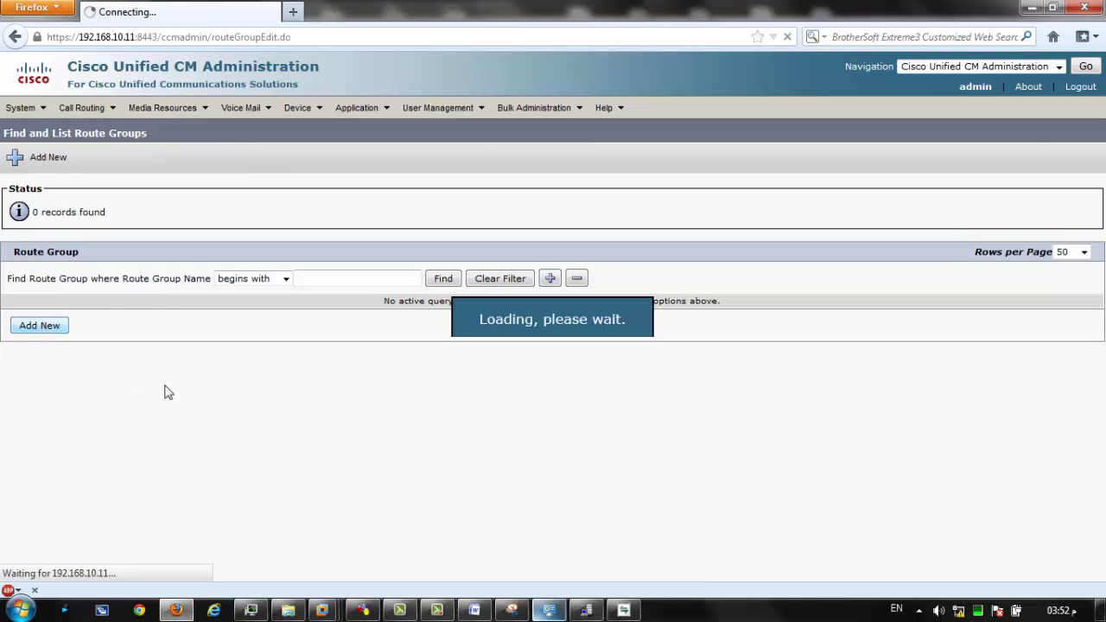
pyautogui.click(159, 216)
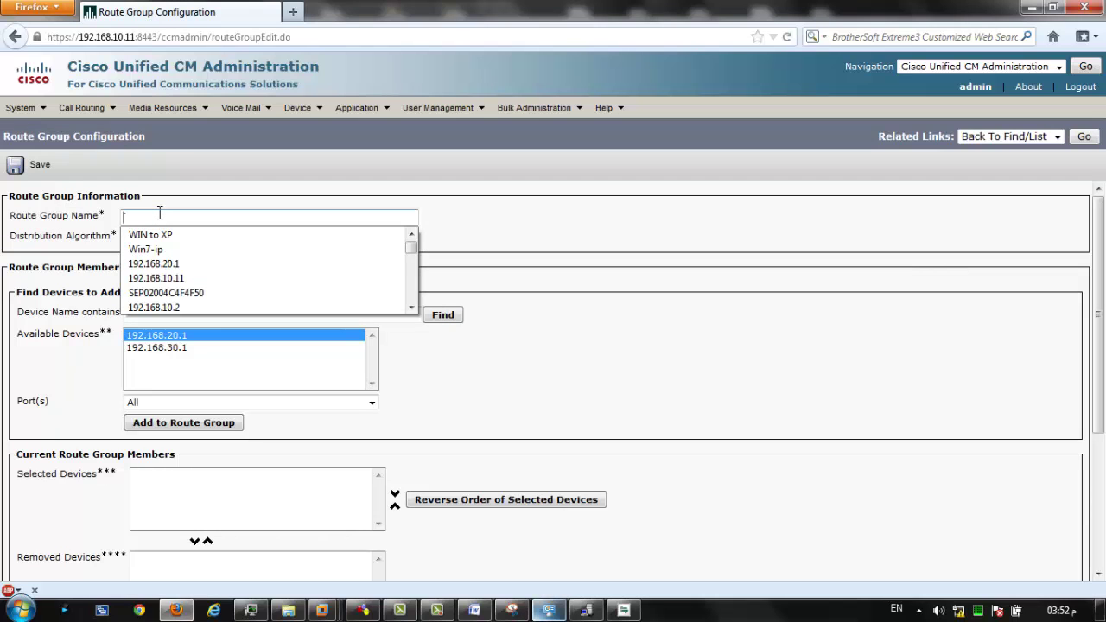
pyautogui.write('WAN ')
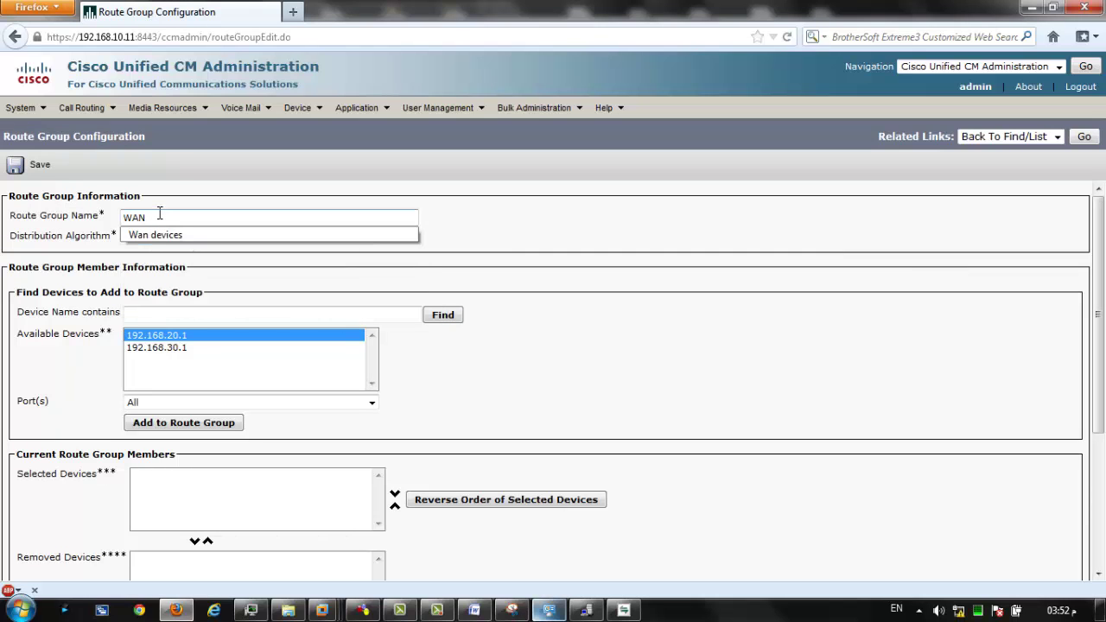
pyautogui.write('devices')
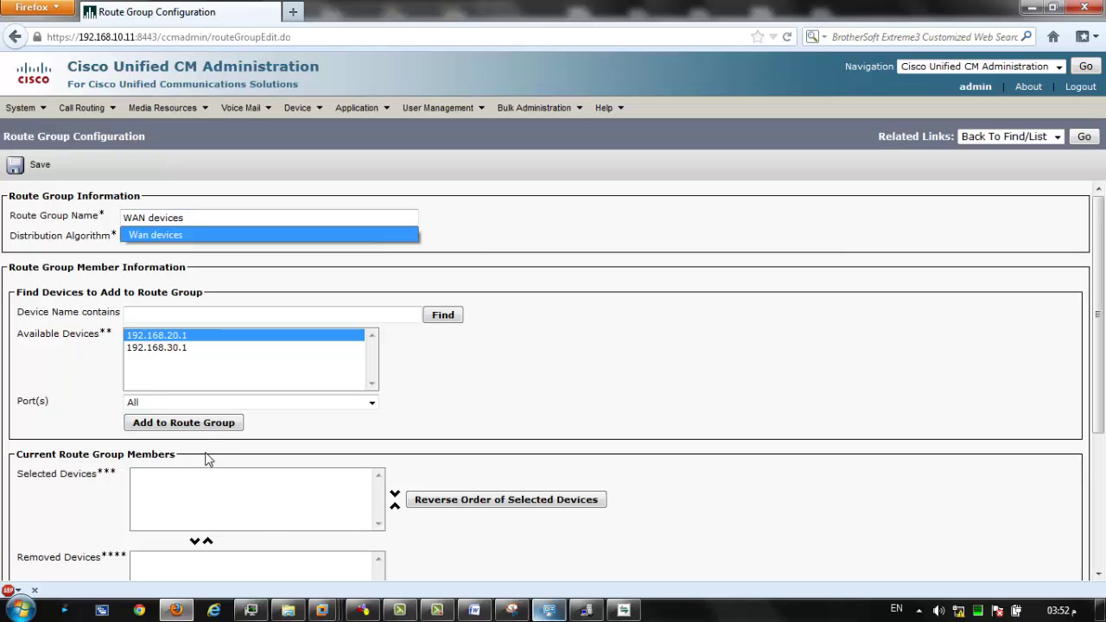
pyautogui.click(99, 218)
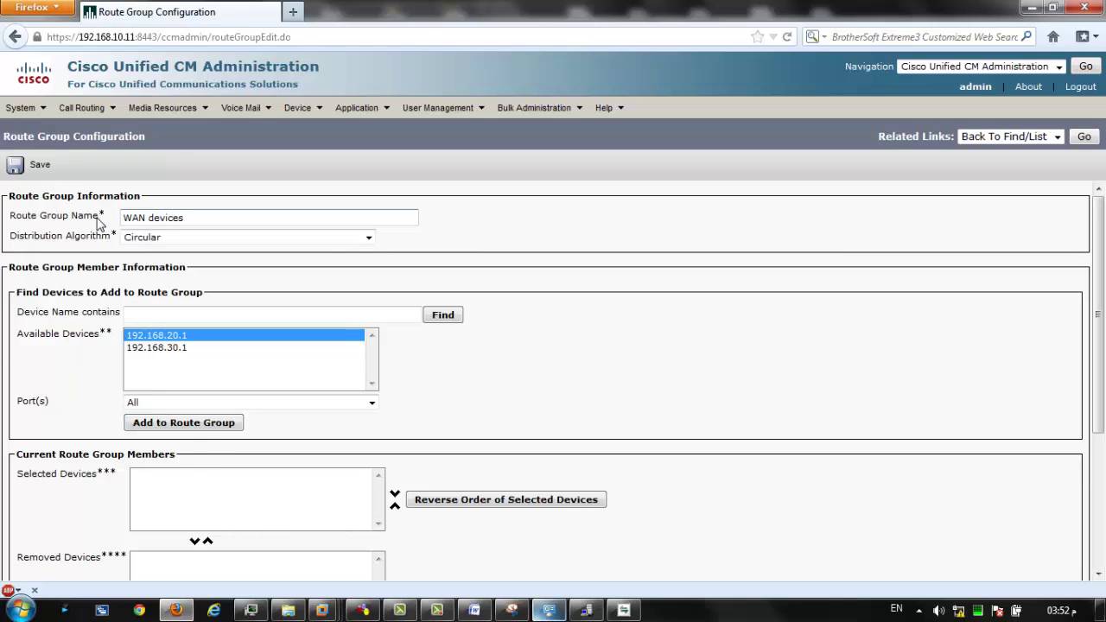
pyautogui.click(153, 238)
pyautogui.click(73, 256)
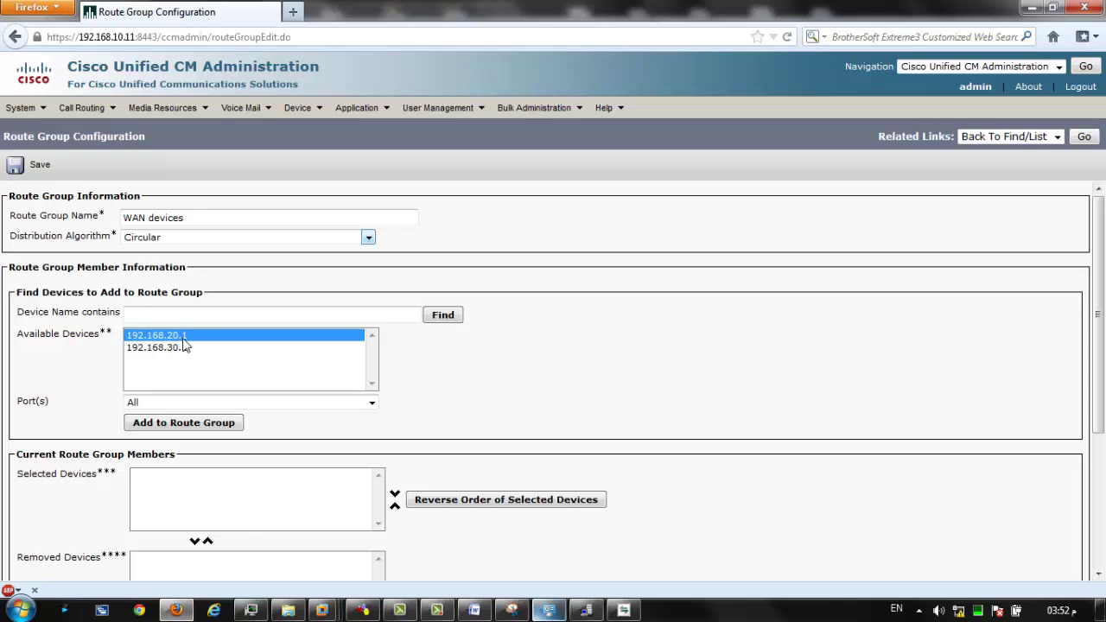
pyautogui.click(173, 349)
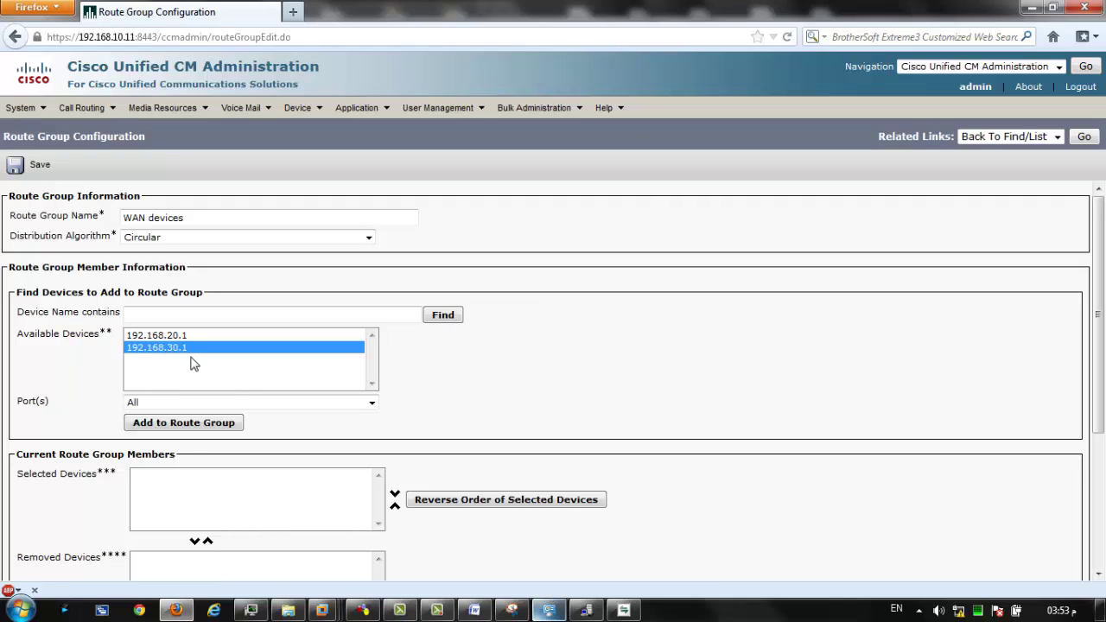
# In the routing diagram sketch, circle the second WAN Device and draw another oval below it.
pyautogui.click(511, 611)
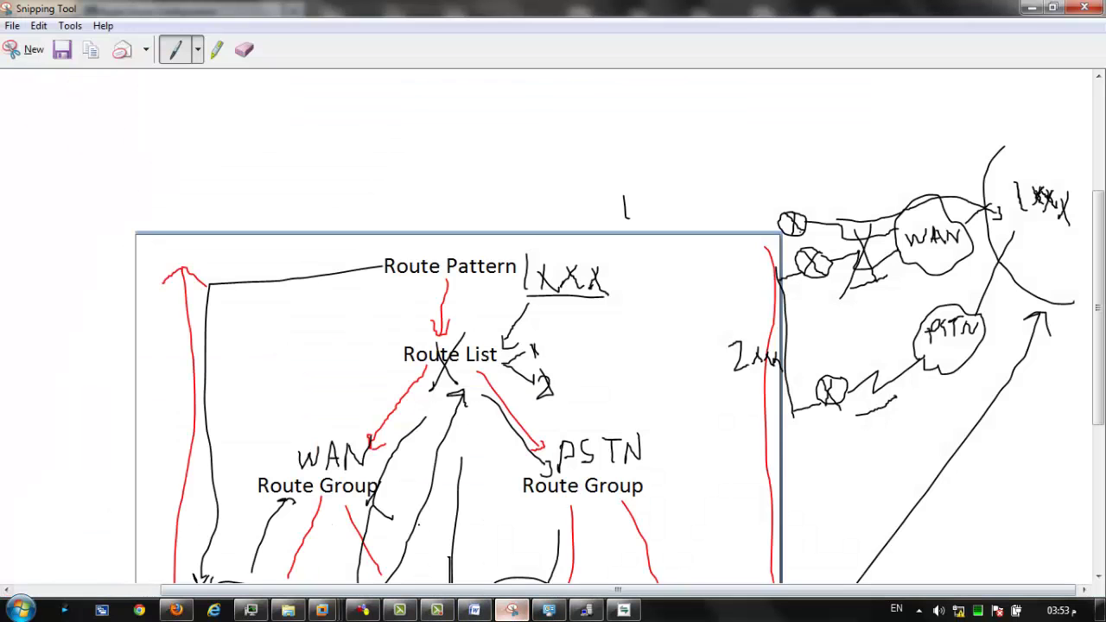
pyautogui.scroll(-5, 553, 329)
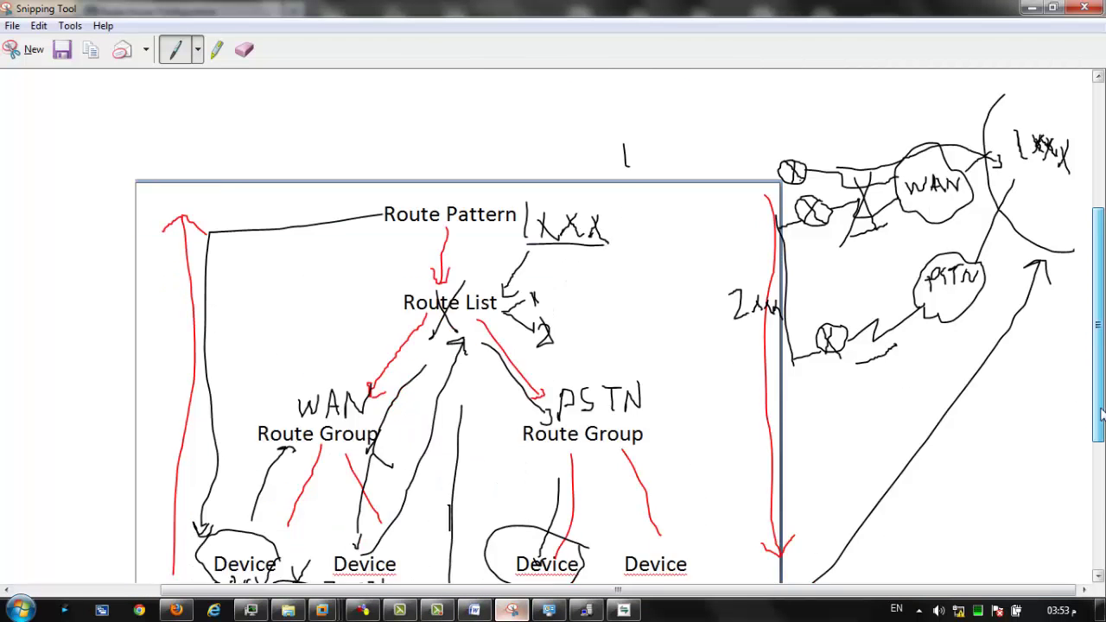
pyautogui.moveTo(330, 404)
pyautogui.mouseDown()
pyautogui.moveTo(336, 436)
pyautogui.moveTo(398, 415)
pyautogui.mouseUp()
pyautogui.scroll(-2, 458, 272)
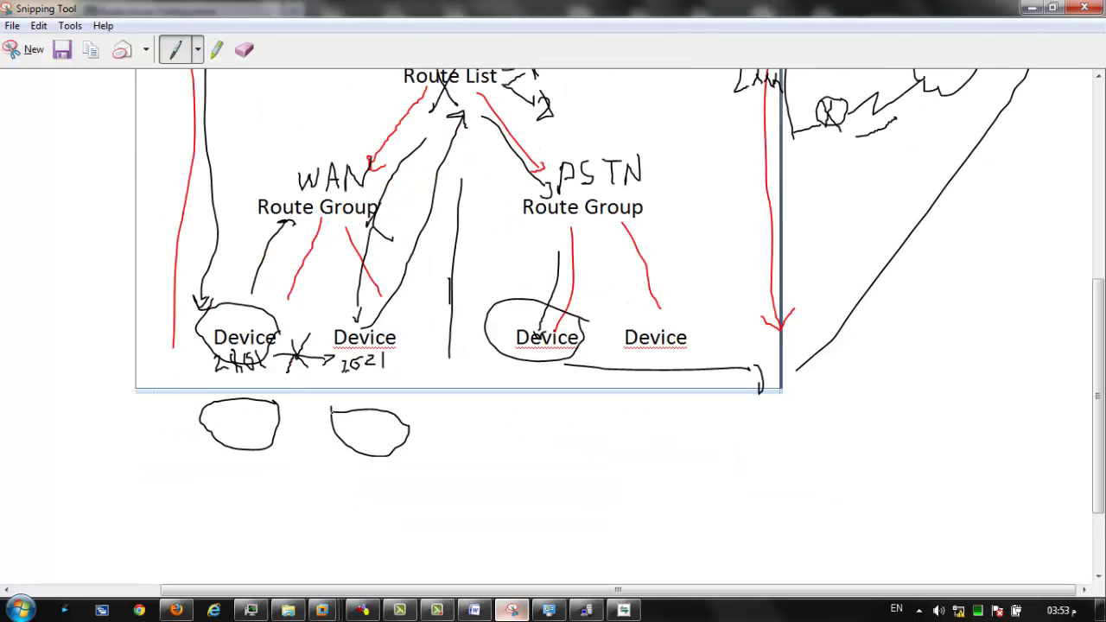
pyautogui.moveTo(348, 318)
pyautogui.mouseDown()
pyautogui.moveTo(332, 342)
pyautogui.moveTo(399, 337)
pyautogui.moveTo(346, 322)
pyautogui.mouseUp()
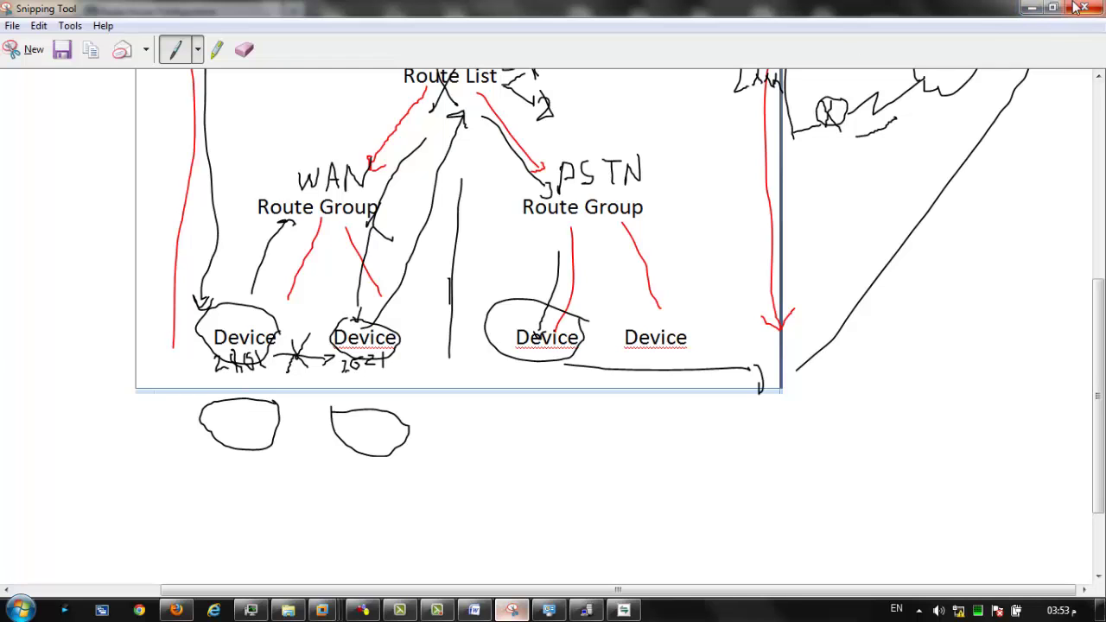
pyautogui.click(1040, 7)
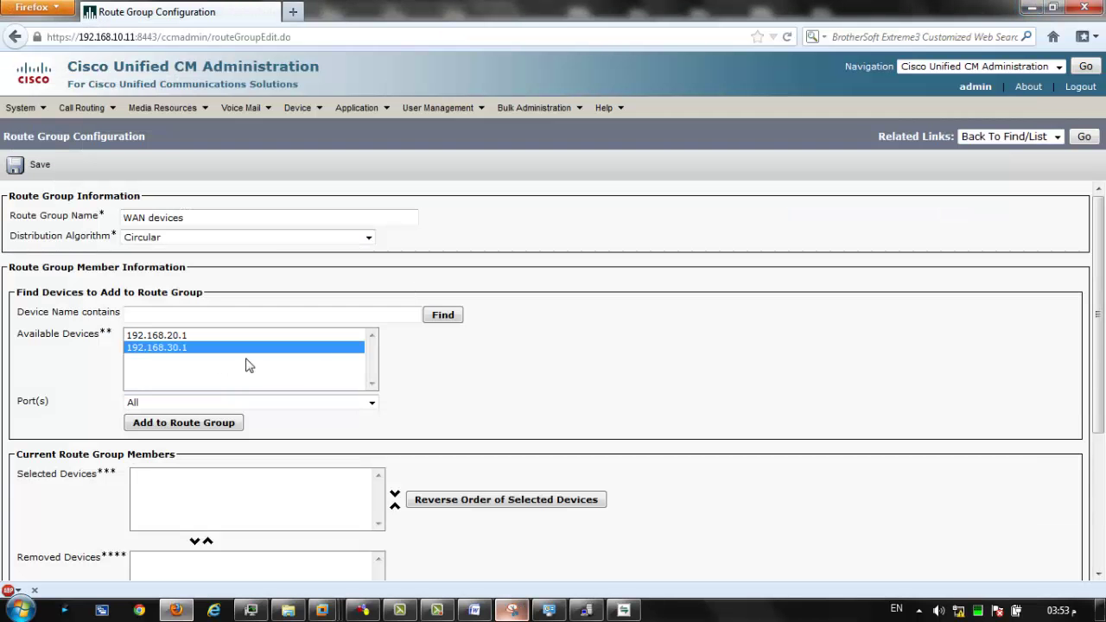
# Add 192.168.20.1 (All Ports) to the WAN devices route group with Top Down distribution.
pyautogui.click(159, 335)
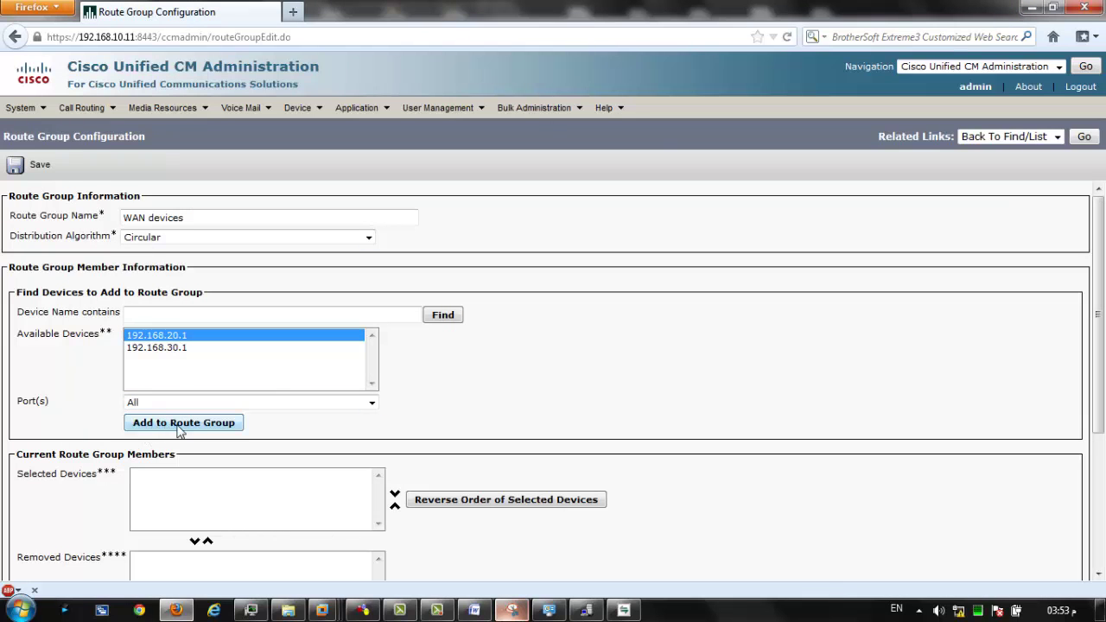
pyautogui.click(179, 426)
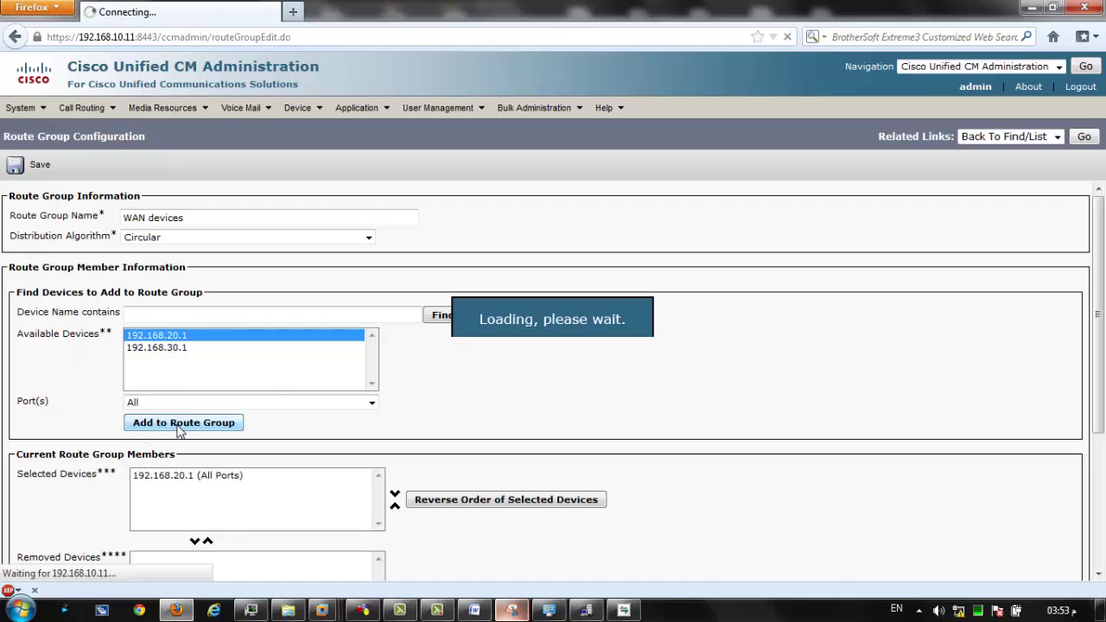
pyautogui.click(177, 350)
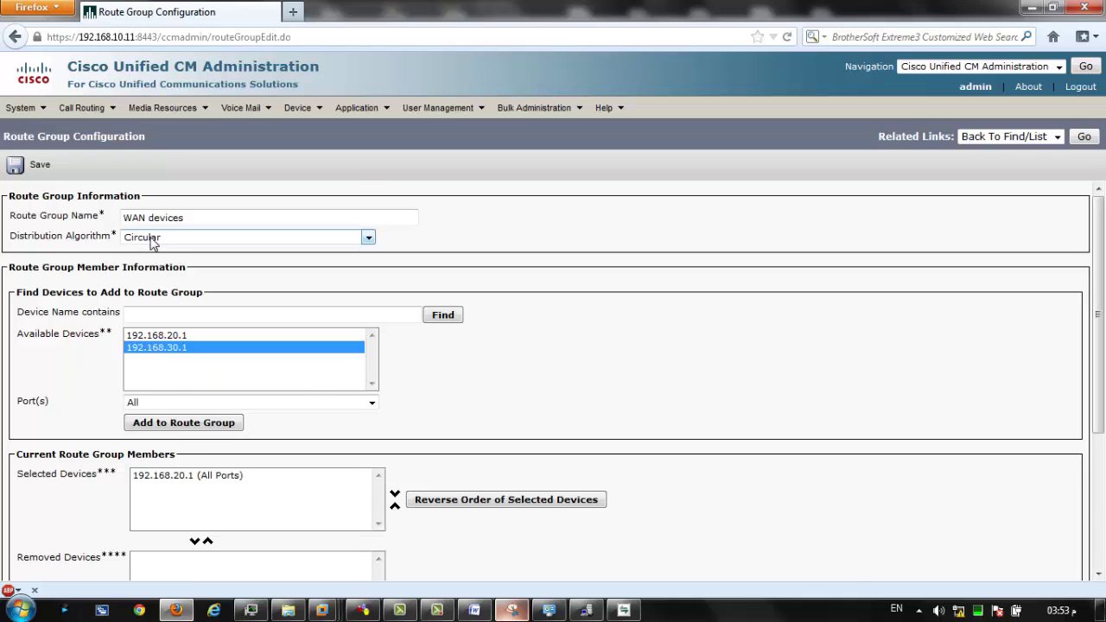
pyautogui.click(151, 242)
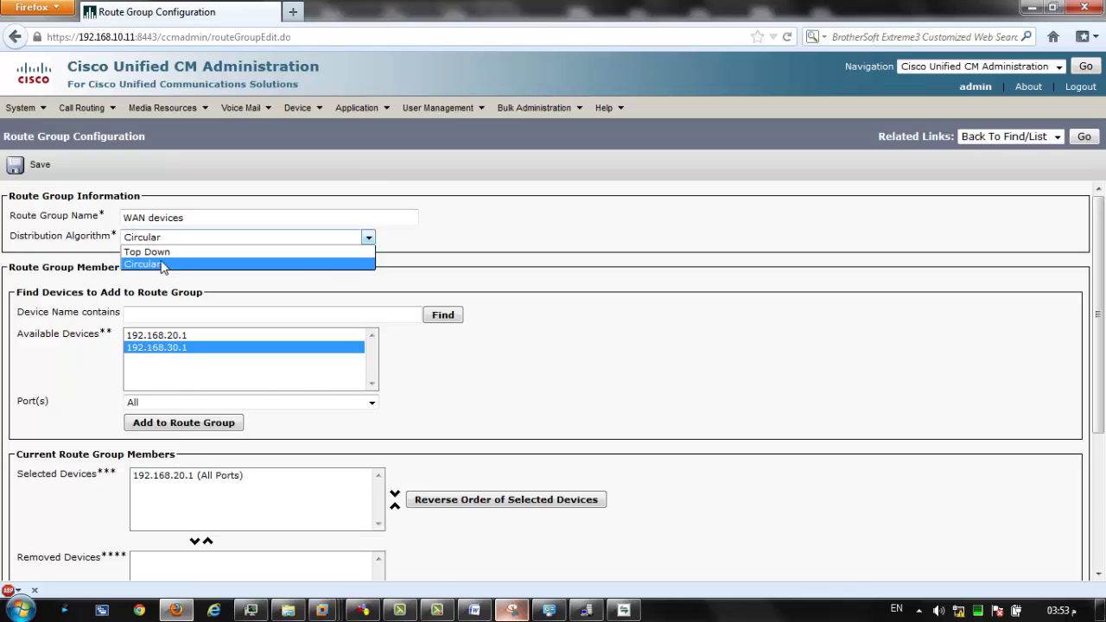
pyautogui.click(155, 252)
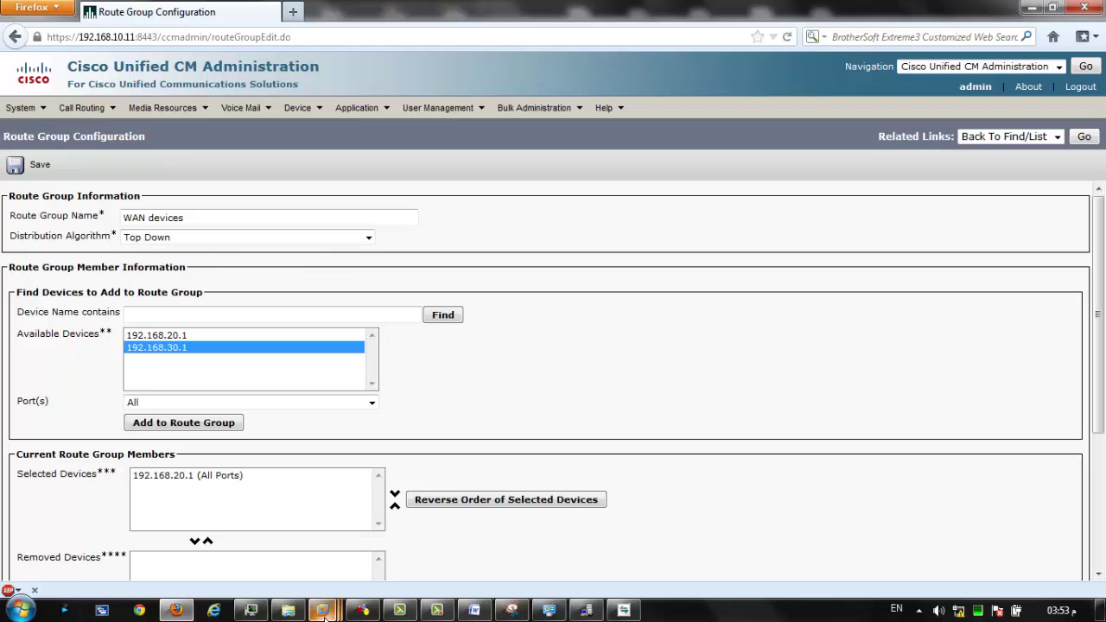
pyautogui.click(511, 610)
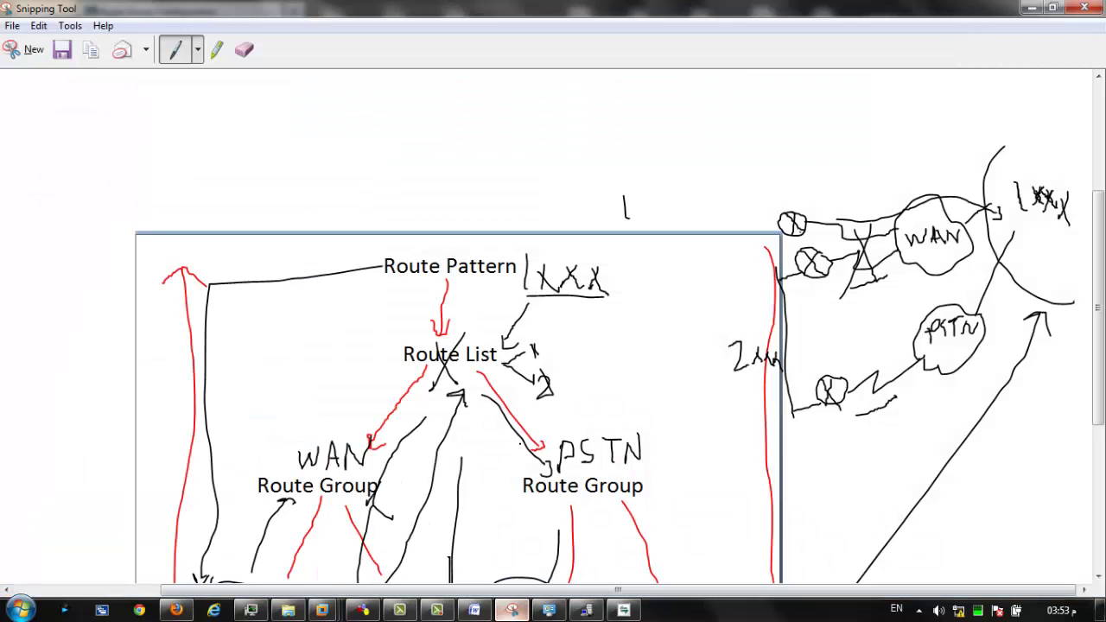
# Sketch pen loops around the two WAN Device ellipses and an arc linking them.
pyautogui.moveTo(1097, 302)
pyautogui.mouseDown()
pyautogui.moveTo(1097, 433)
pyautogui.moveTo(1098, 403)
pyautogui.mouseUp()
pyautogui.scroll(-2, 172, 386)
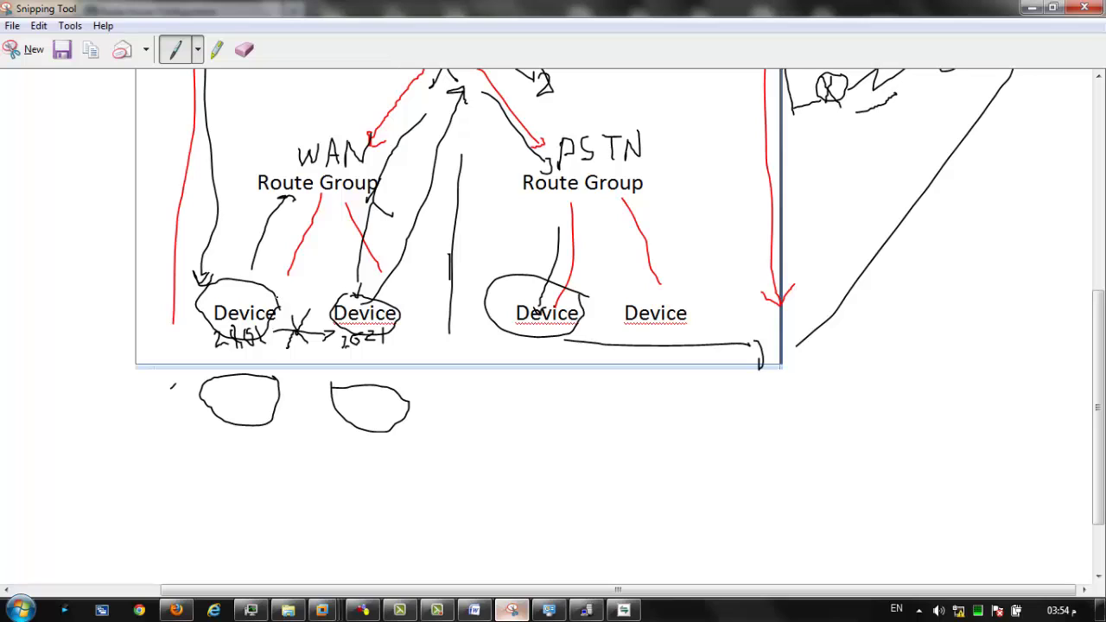
pyautogui.moveTo(277, 299)
pyautogui.mouseDown()
pyautogui.moveTo(315, 280)
pyautogui.moveTo(338, 300)
pyautogui.mouseUp()
pyautogui.moveTo(278, 292)
pyautogui.mouseDown()
pyautogui.moveTo(327, 268)
pyautogui.moveTo(337, 289)
pyautogui.moveTo(254, 328)
pyautogui.mouseUp()
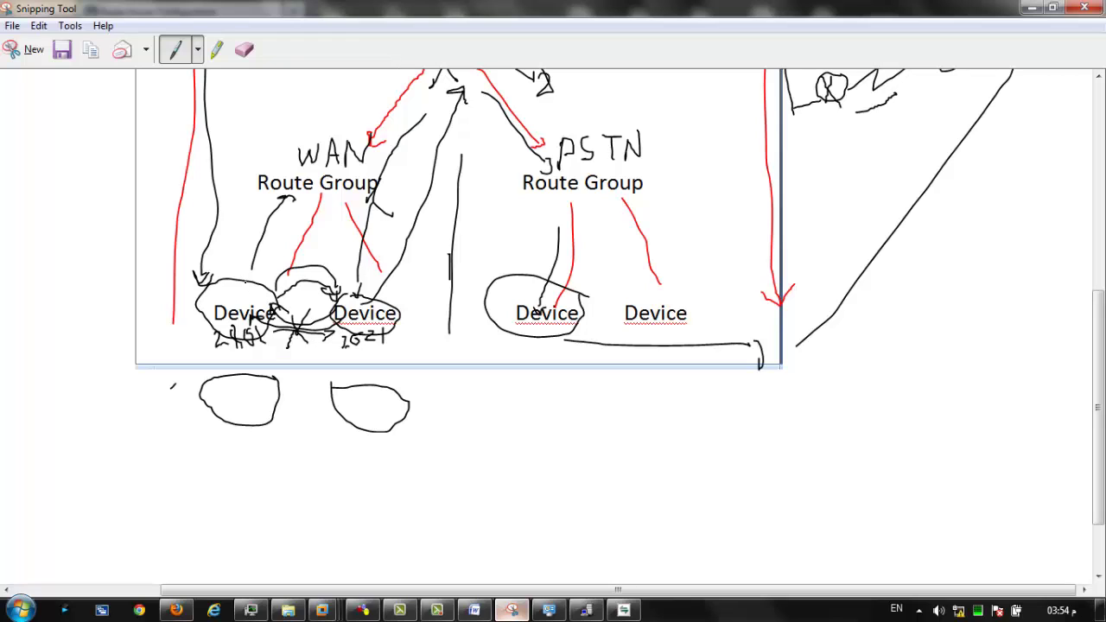
pyautogui.moveTo(239, 286)
pyautogui.mouseDown()
pyautogui.moveTo(261, 310)
pyautogui.moveTo(240, 278)
pyautogui.mouseUp()
pyautogui.moveTo(271, 301)
pyautogui.mouseDown()
pyautogui.moveTo(299, 284)
pyautogui.moveTo(321, 299)
pyautogui.moveTo(307, 307)
pyautogui.mouseUp()
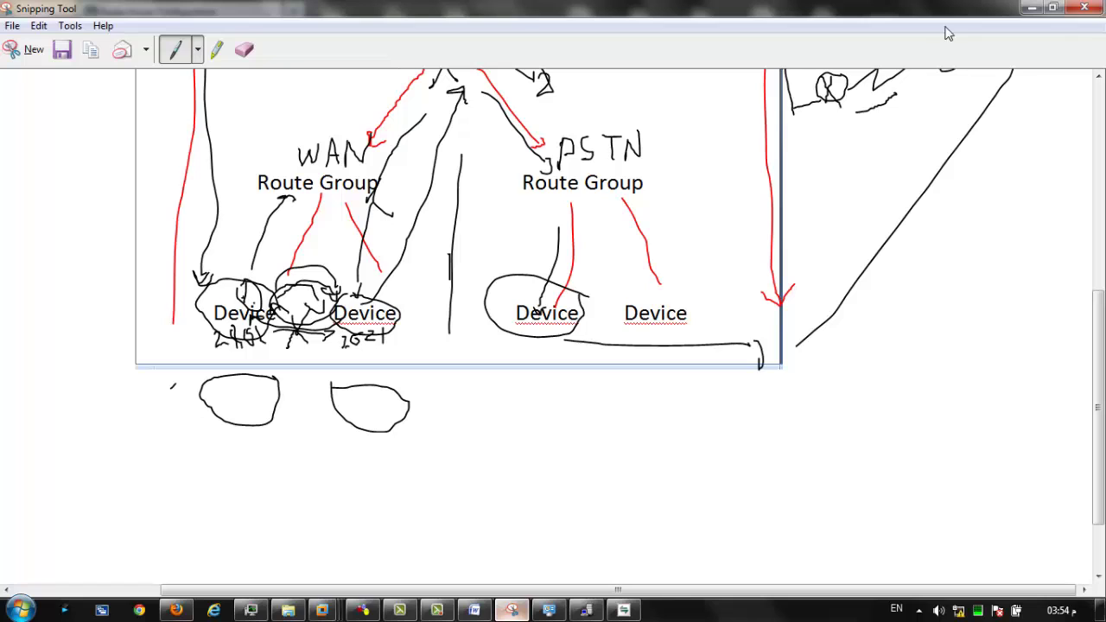
pyautogui.click(1032, 8)
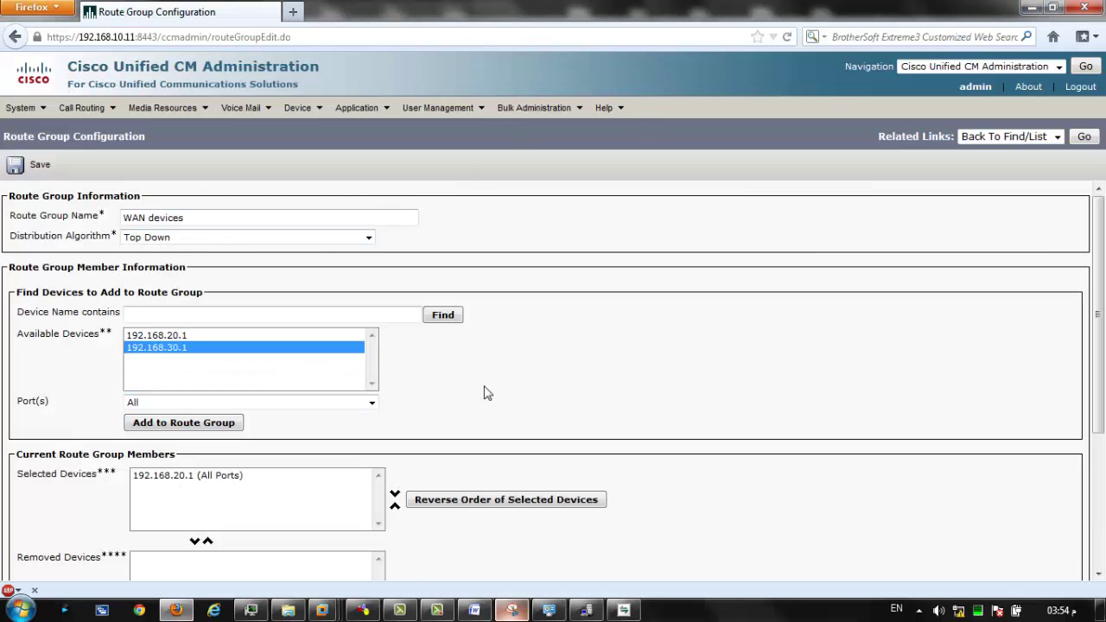
# Save the WAN devices route group with member 192.168.20.1.
pyautogui.doubleClick(4, 371)
pyautogui.scroll(-2, 38, 370)
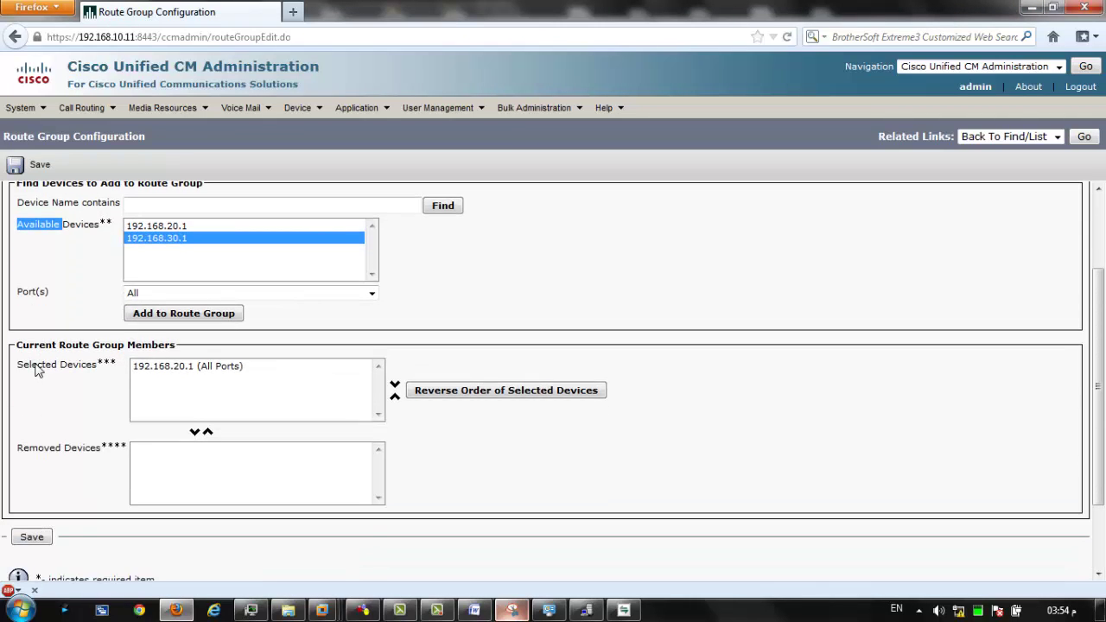
pyautogui.scroll(2, 38, 370)
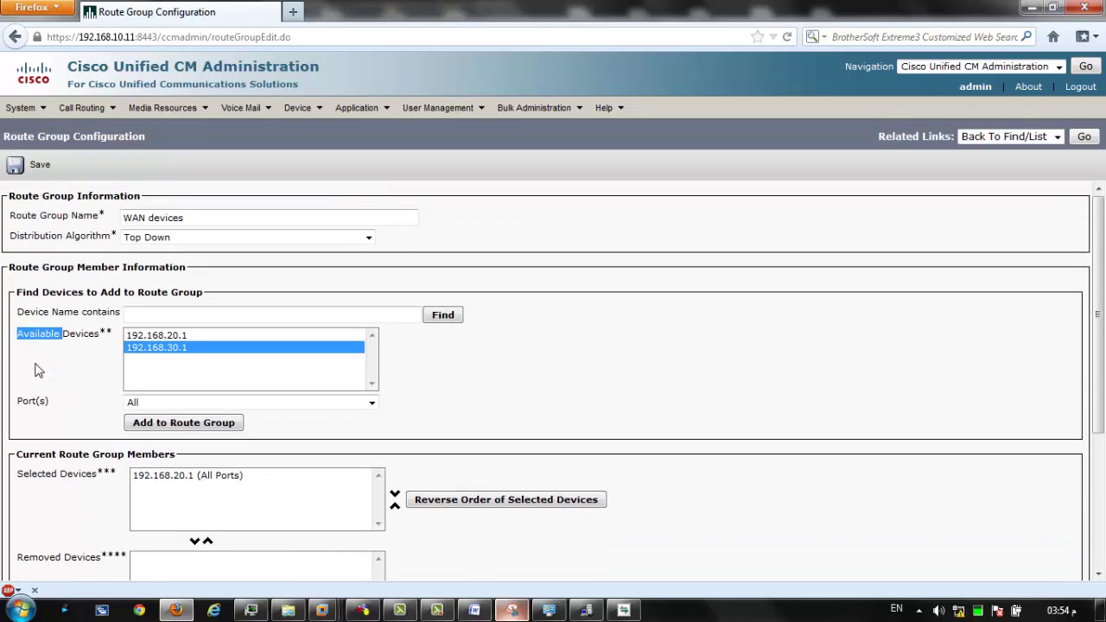
pyautogui.click(34, 166)
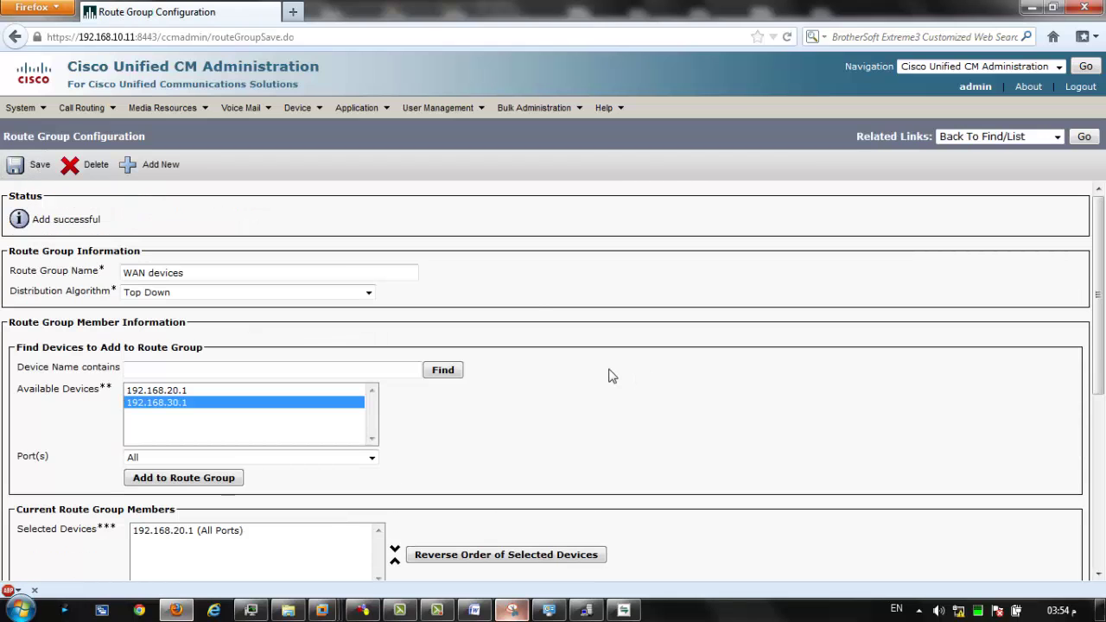
# Confirm 'Add successful' and start a new blank route group.
pyautogui.scroll(-5, 539, 307)
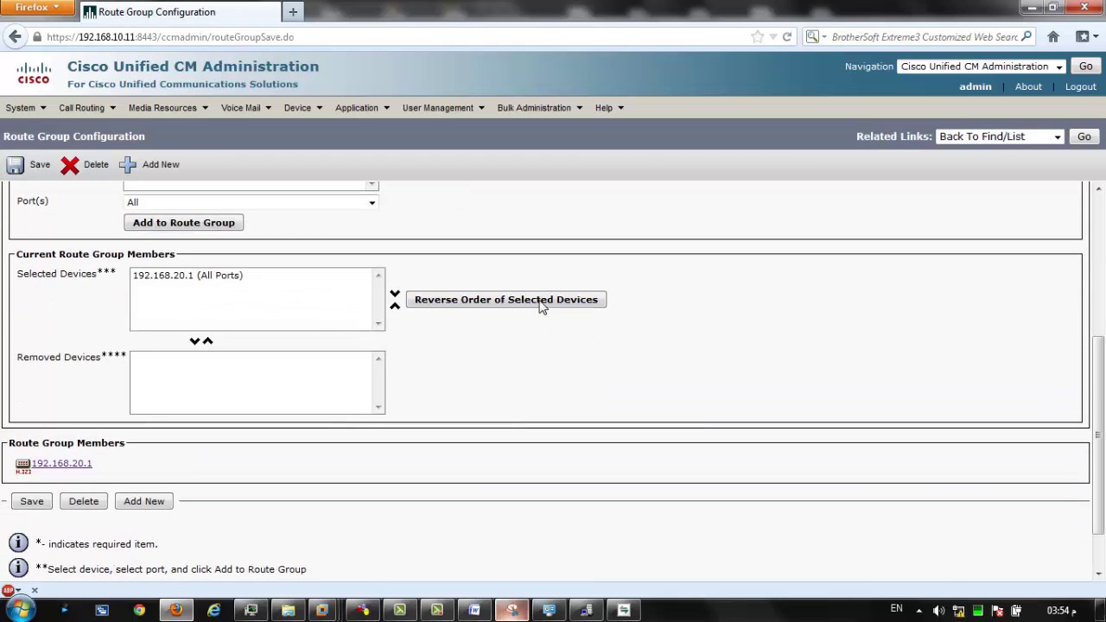
pyautogui.scroll(4, 111, 420)
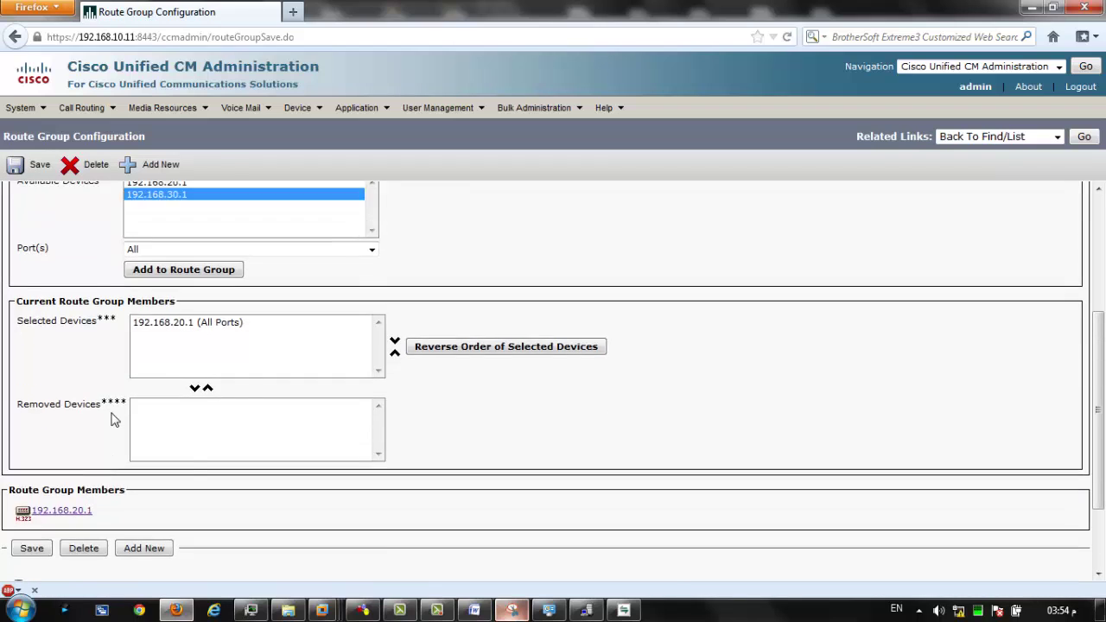
pyautogui.scroll(1, 60, 264)
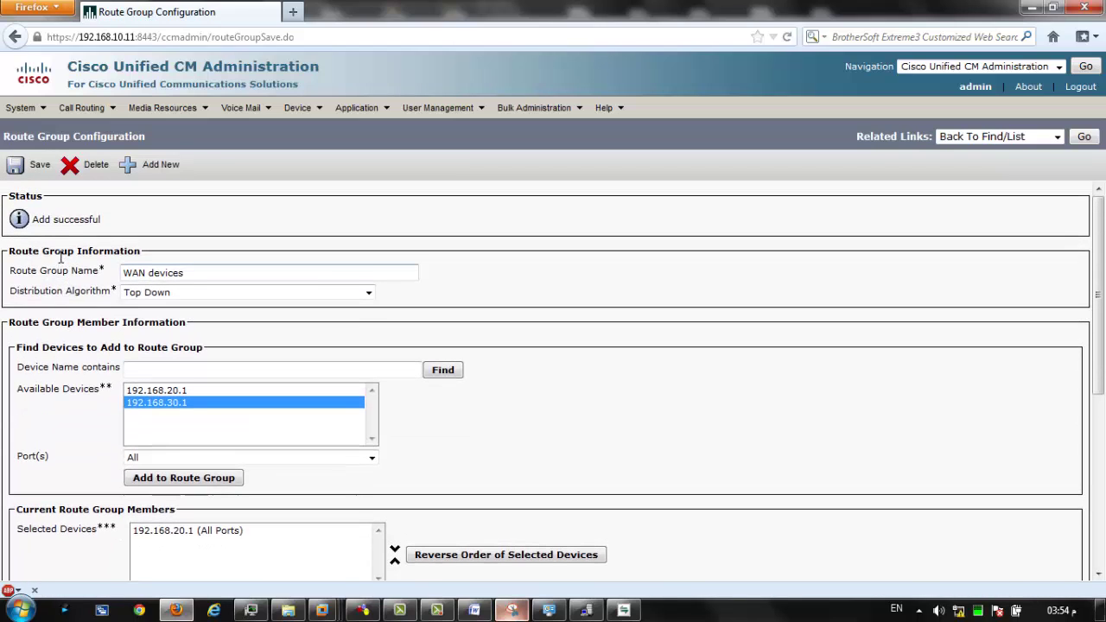
pyautogui.click(128, 167)
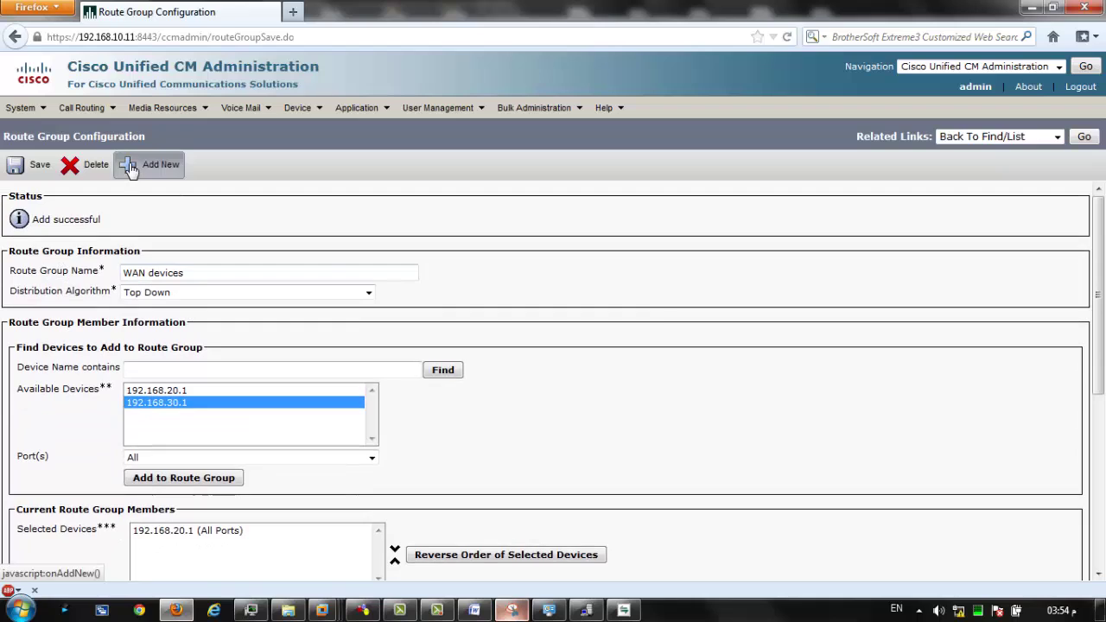
# Name the new route group 'PSTN devices' with Top Down distribution.
pyautogui.click(197, 219)
pyautogui.click(197, 219)
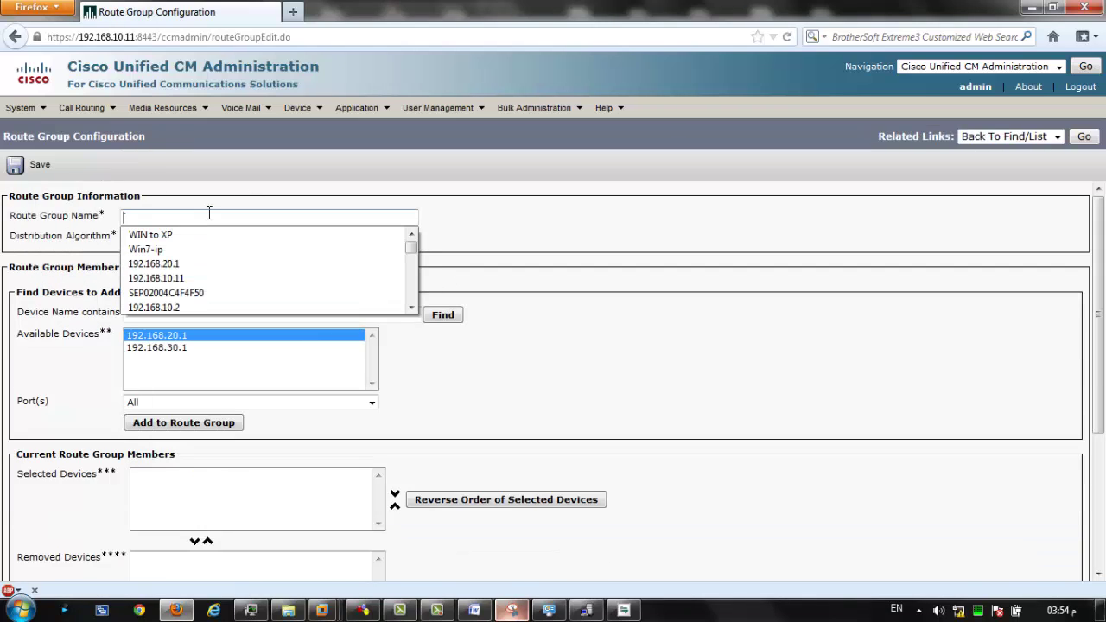
pyautogui.write('PSTN devices')
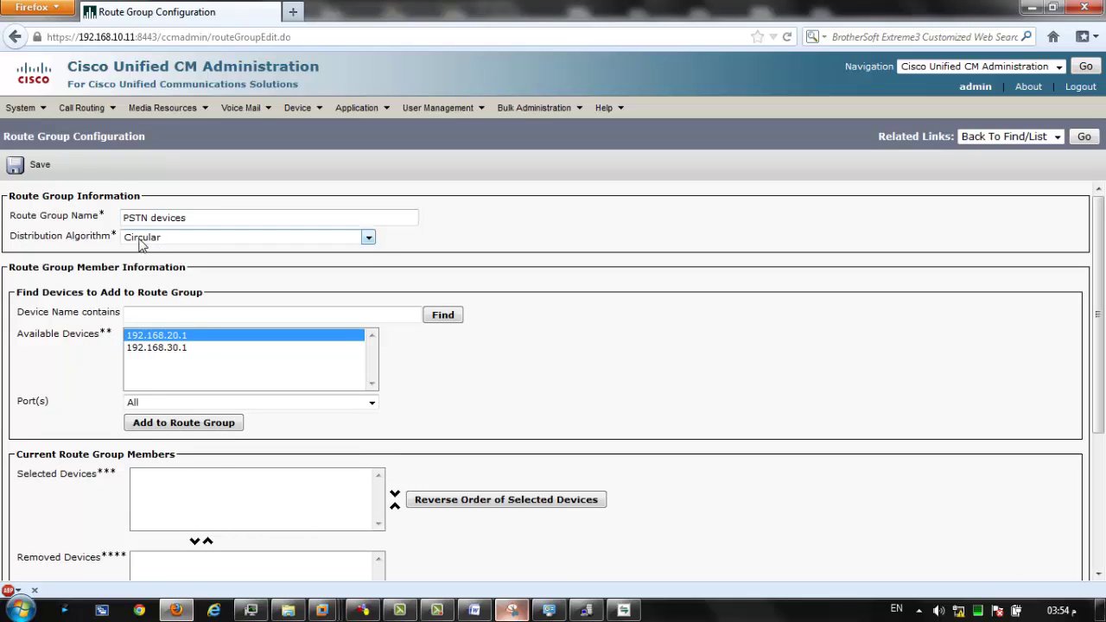
pyautogui.click(158, 238)
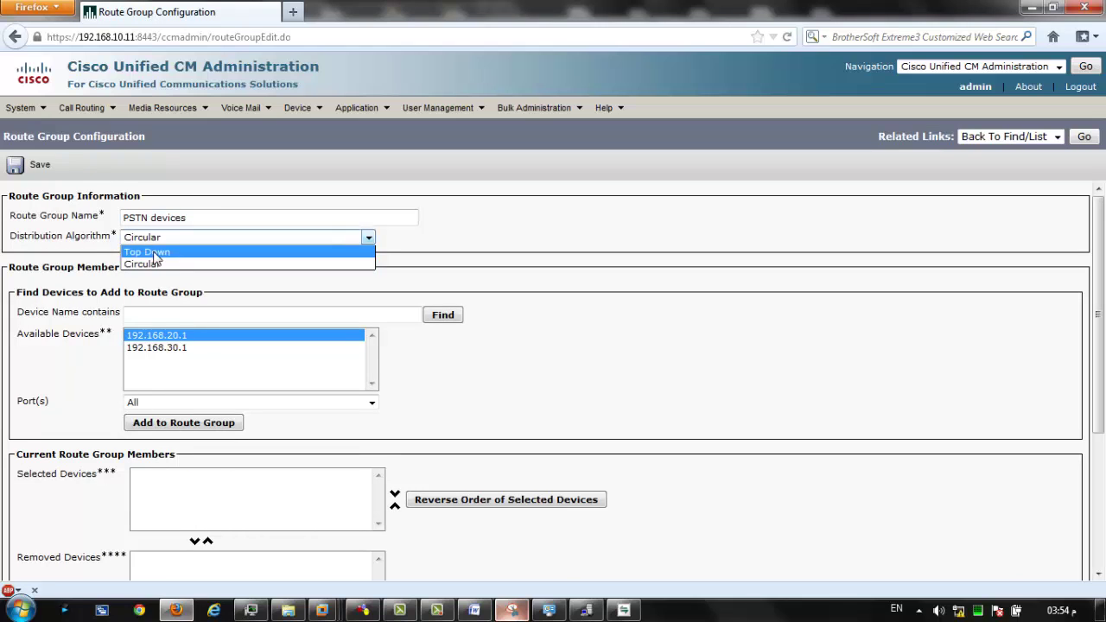
pyautogui.click(154, 254)
# Add 192.168.30.1 as its member, save, and return to the route group list.
pyautogui.click(173, 349)
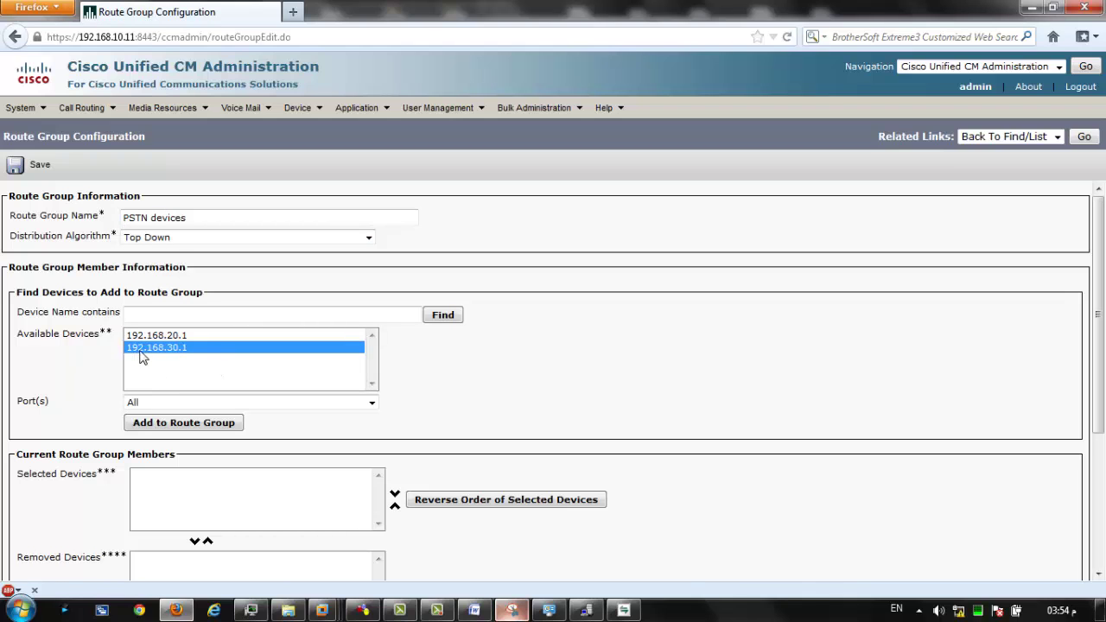
pyautogui.click(363, 610)
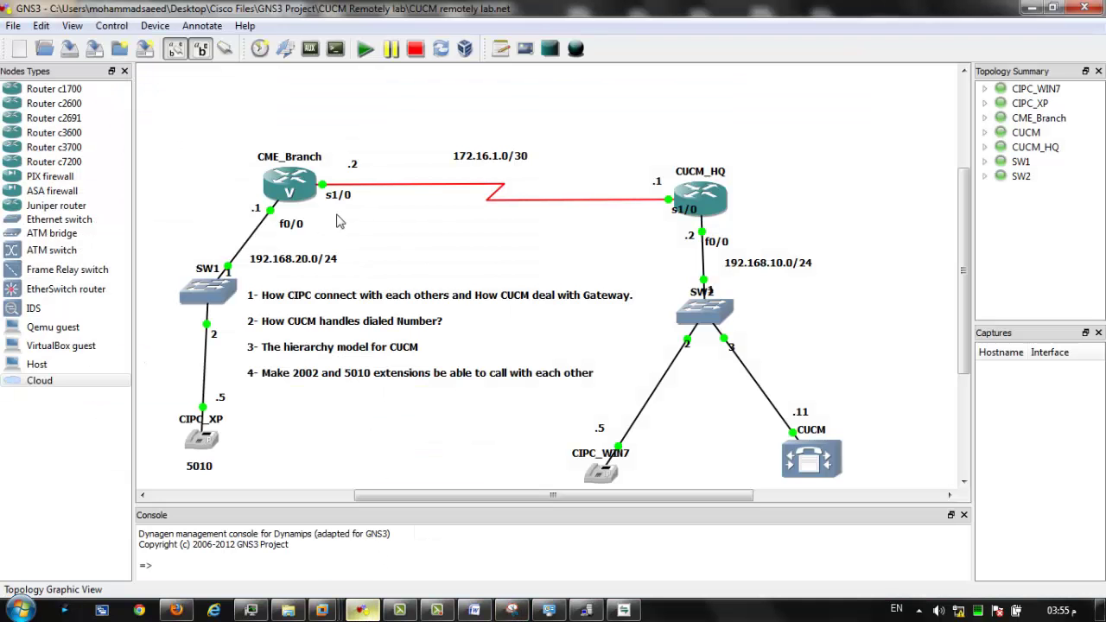
pyautogui.hotkey('alt', 'Tab')
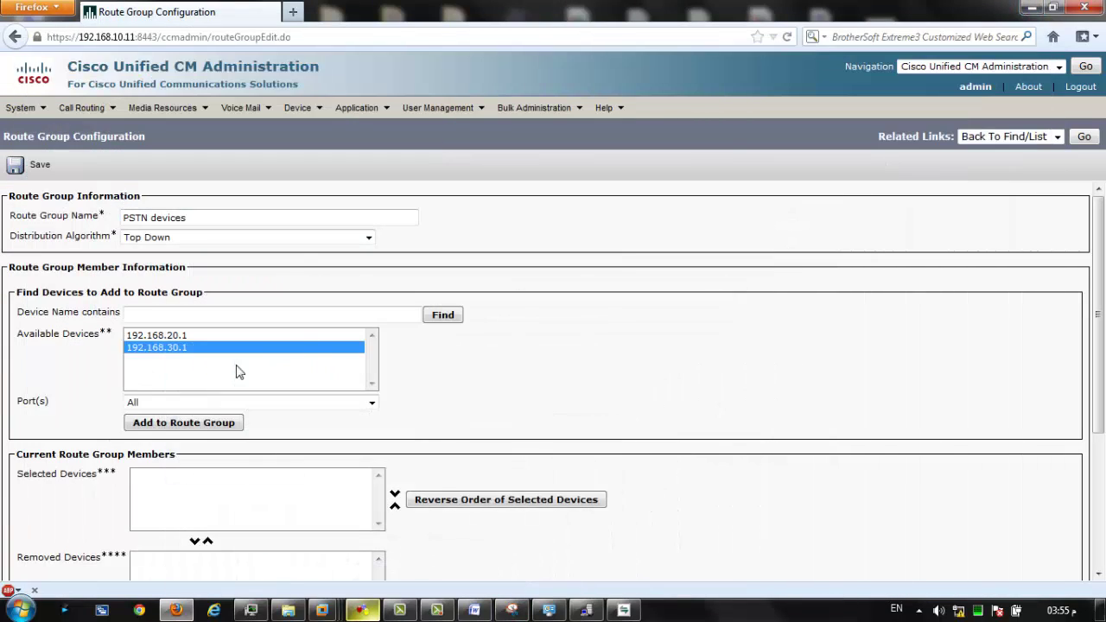
pyautogui.click(186, 422)
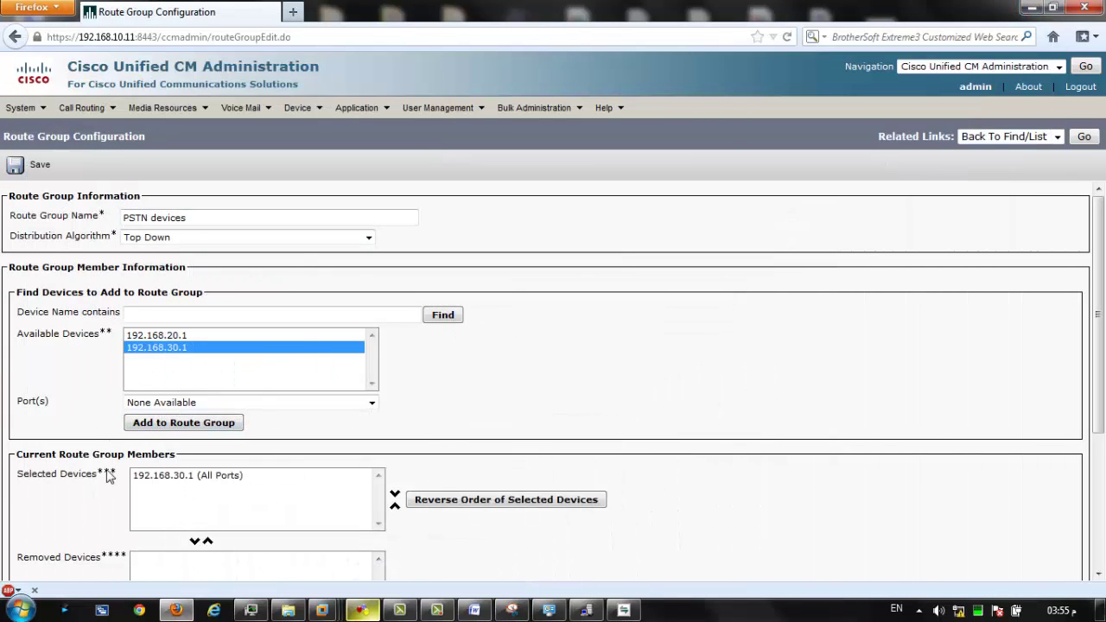
pyautogui.scroll(-1, 52, 412)
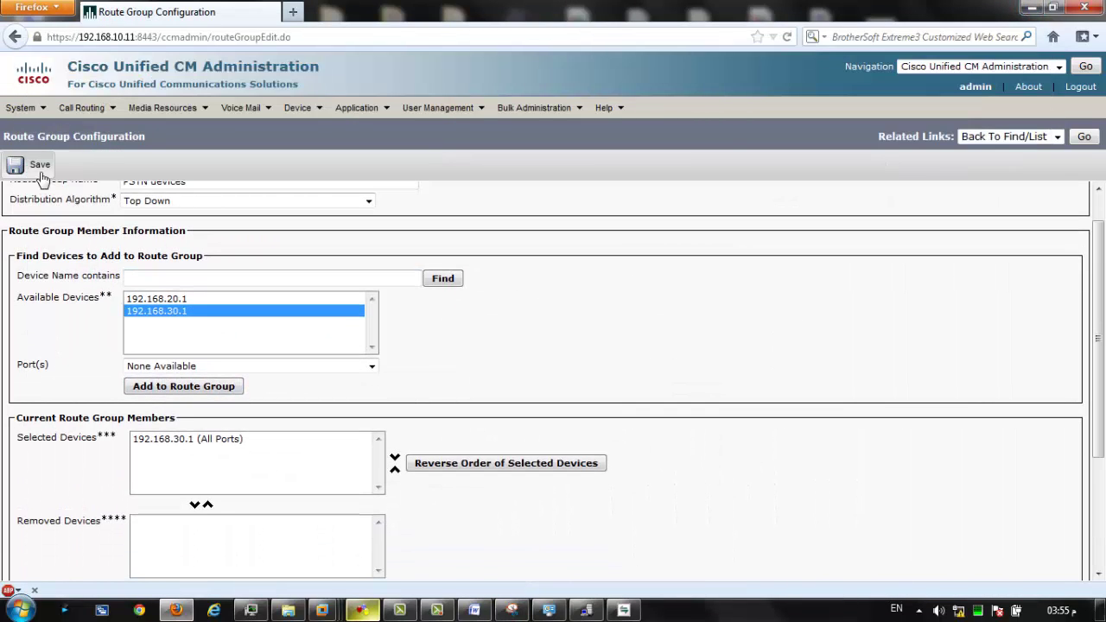
pyautogui.click(39, 177)
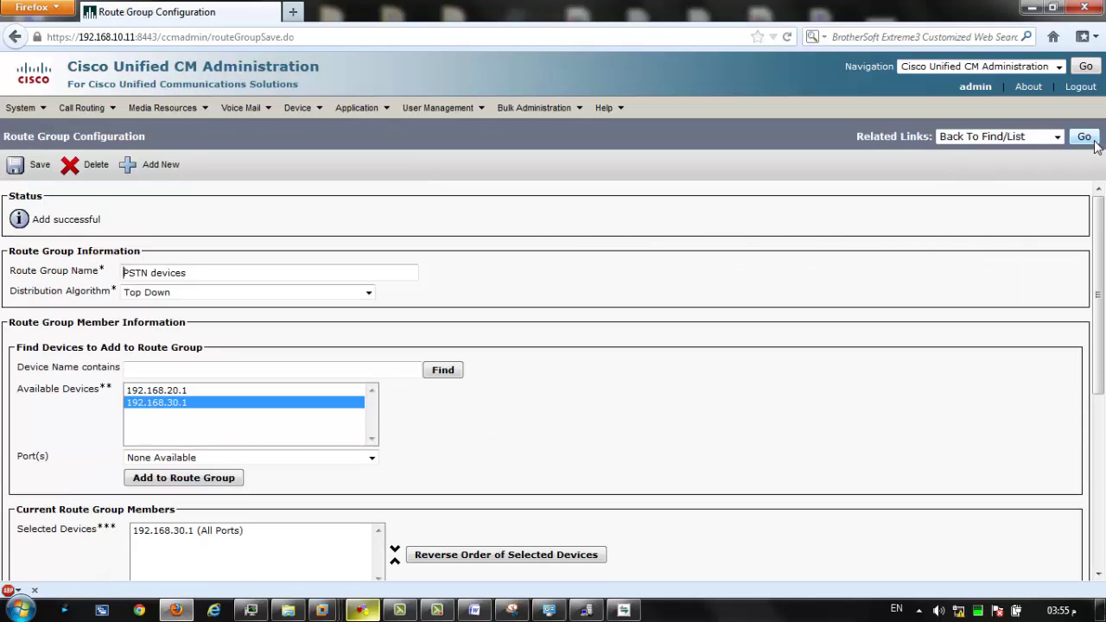
pyautogui.click(1084, 138)
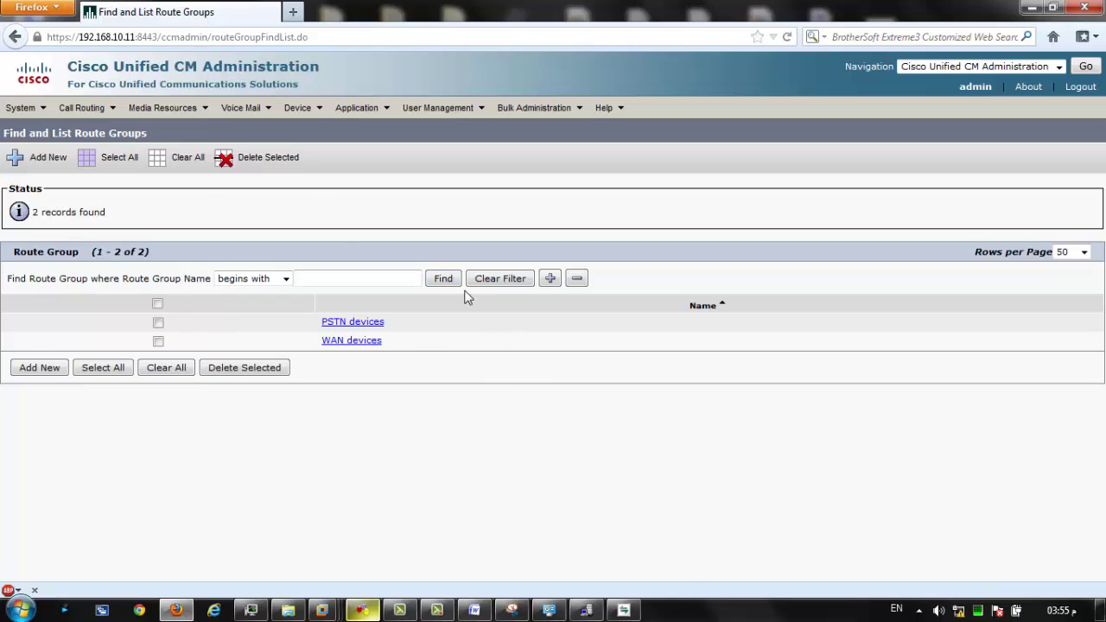
# Go to Route Lists under Call Routing, confirm none exist, and start a new route list.
pyautogui.click(437, 610)
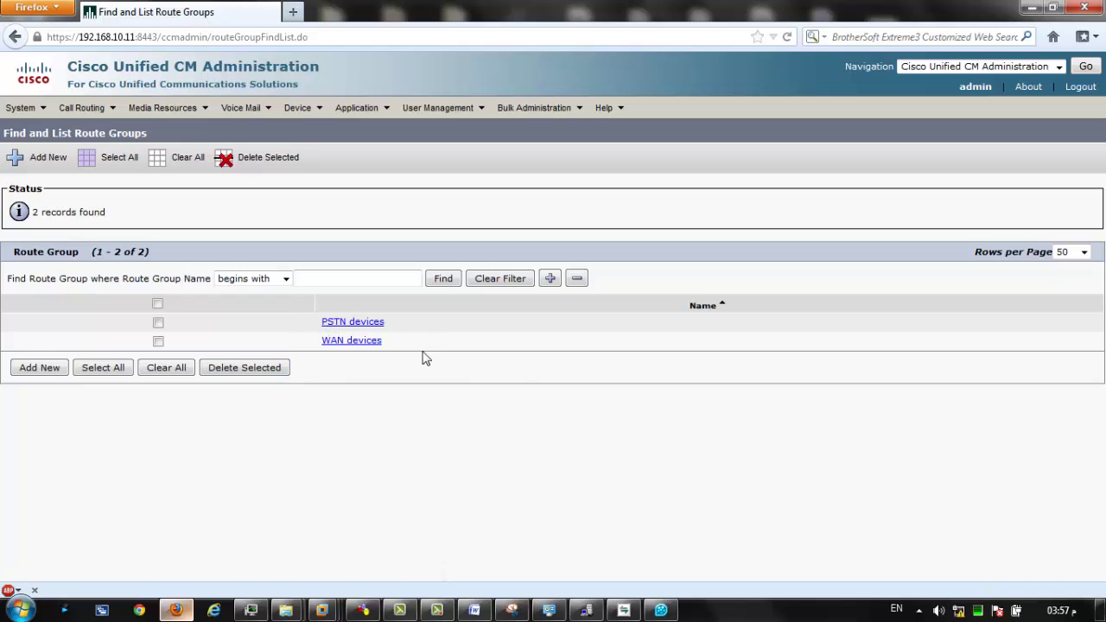
pyautogui.click(108, 114)
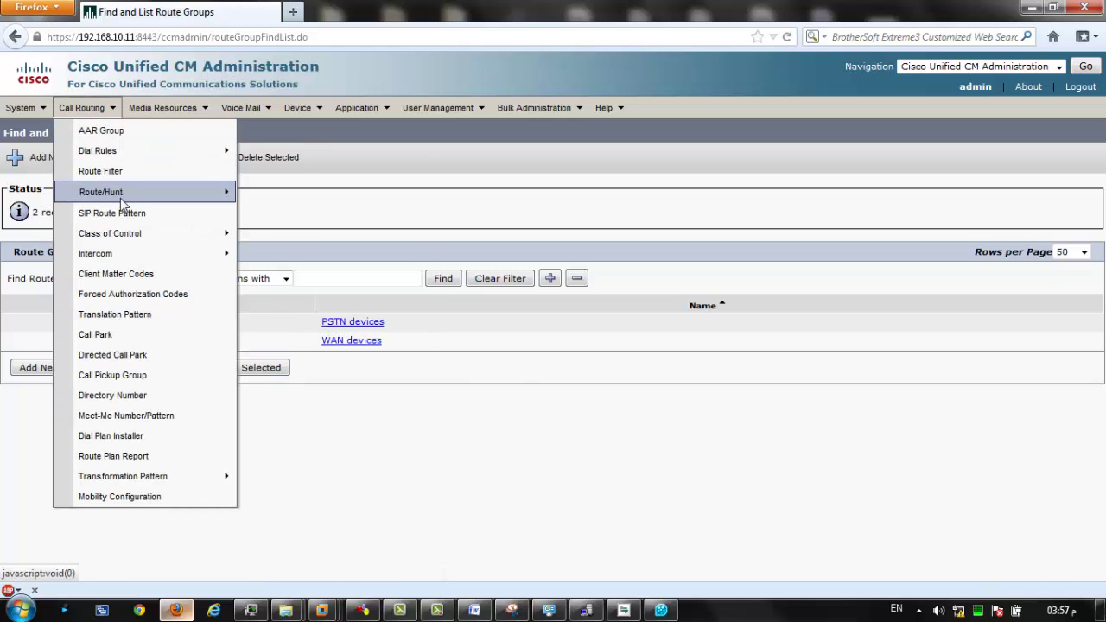
pyautogui.moveTo(121, 191)
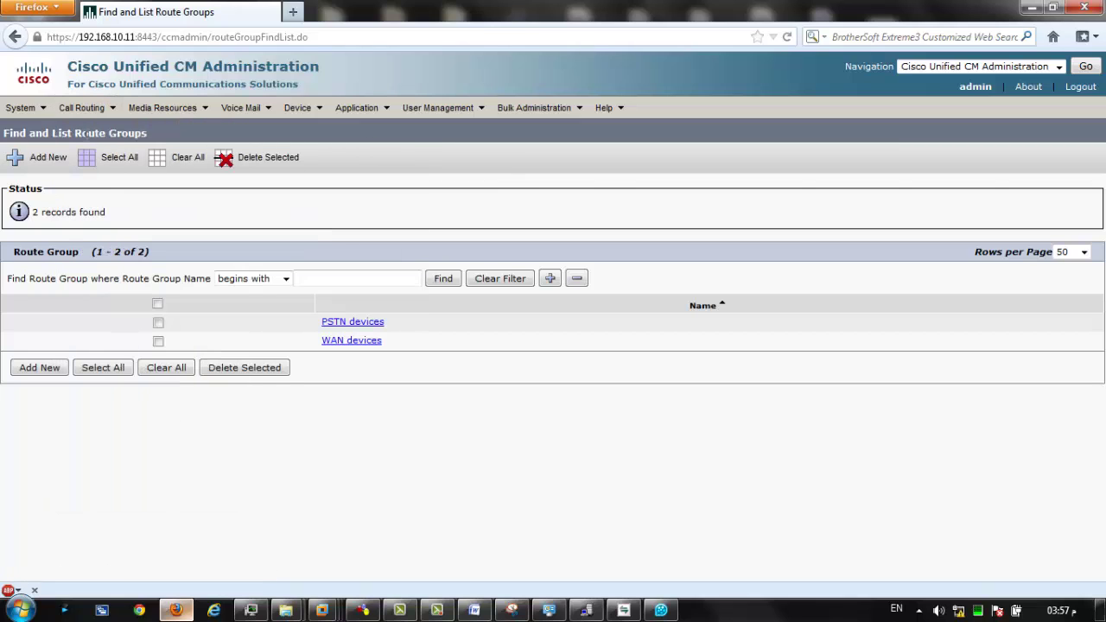
pyautogui.click(78, 108)
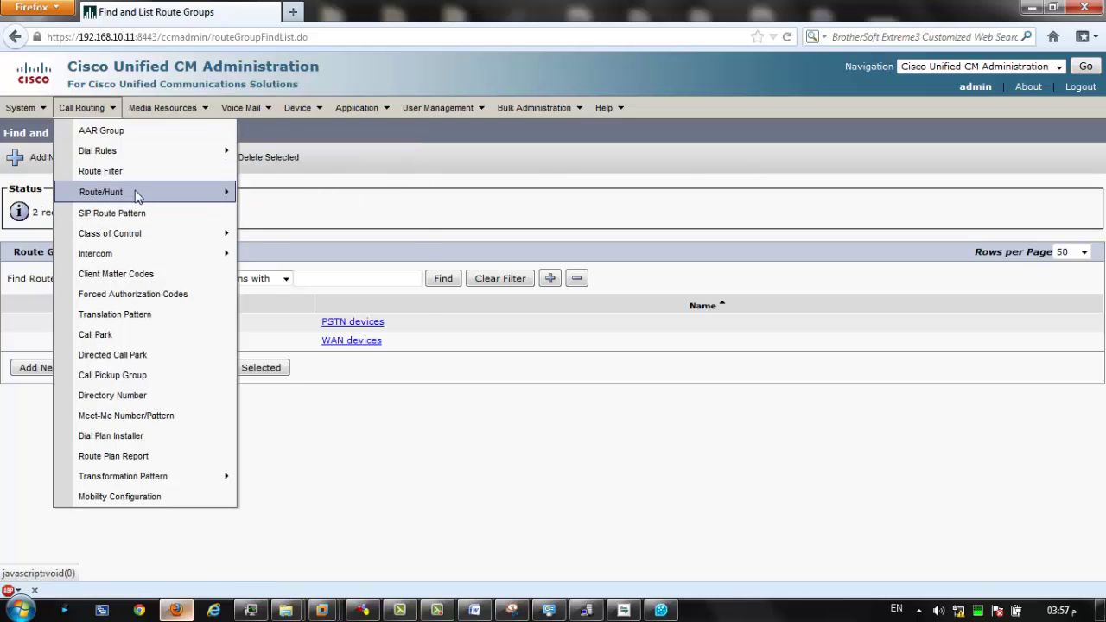
pyautogui.moveTo(133, 191)
pyautogui.click(291, 214)
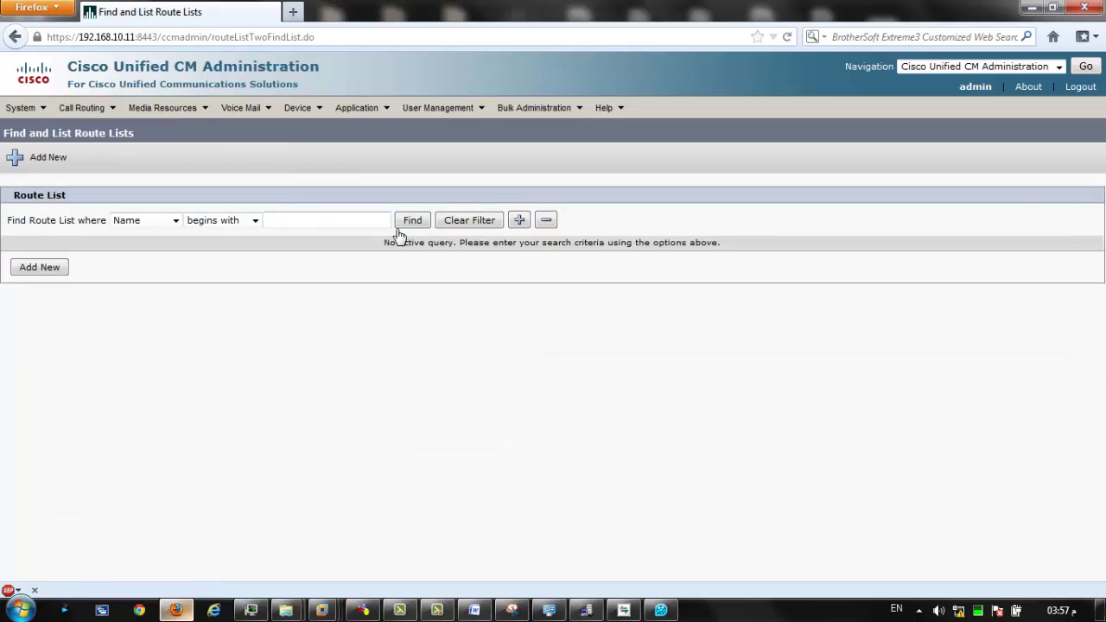
pyautogui.click(415, 221)
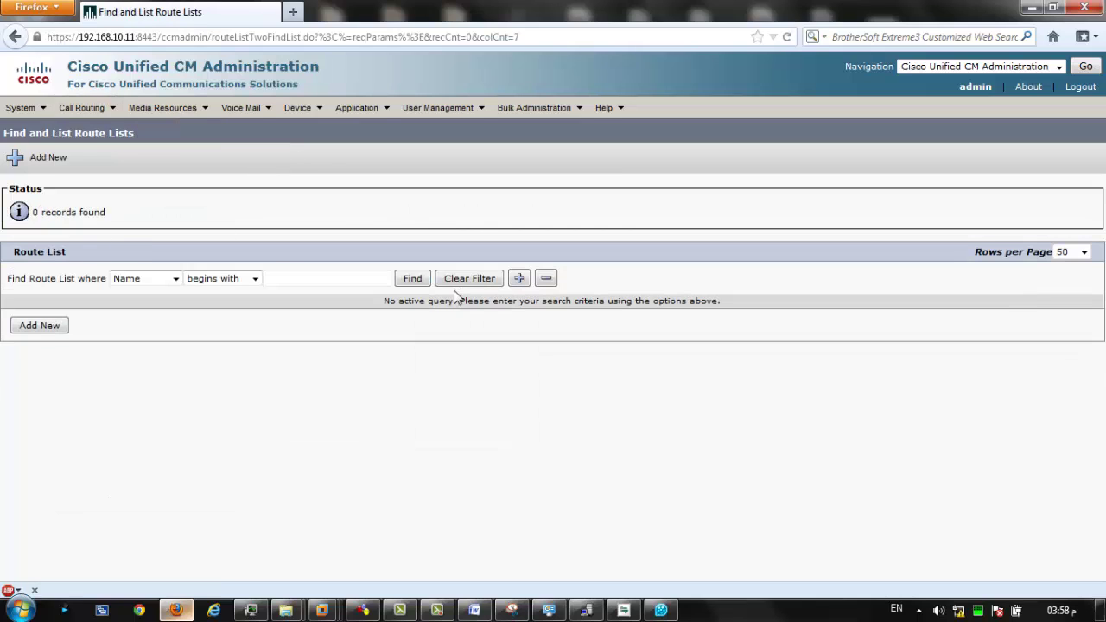
pyautogui.click(50, 327)
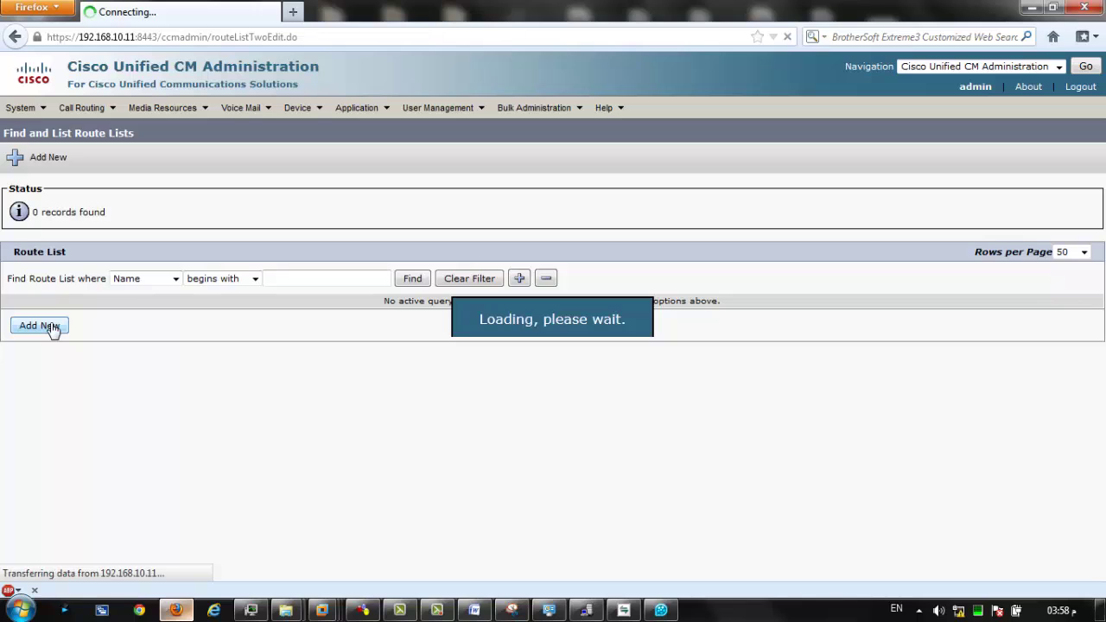
# Name the new route list 'Route to 5xxx', then glance at the GNS3 lab topology.
pyautogui.click(260, 273)
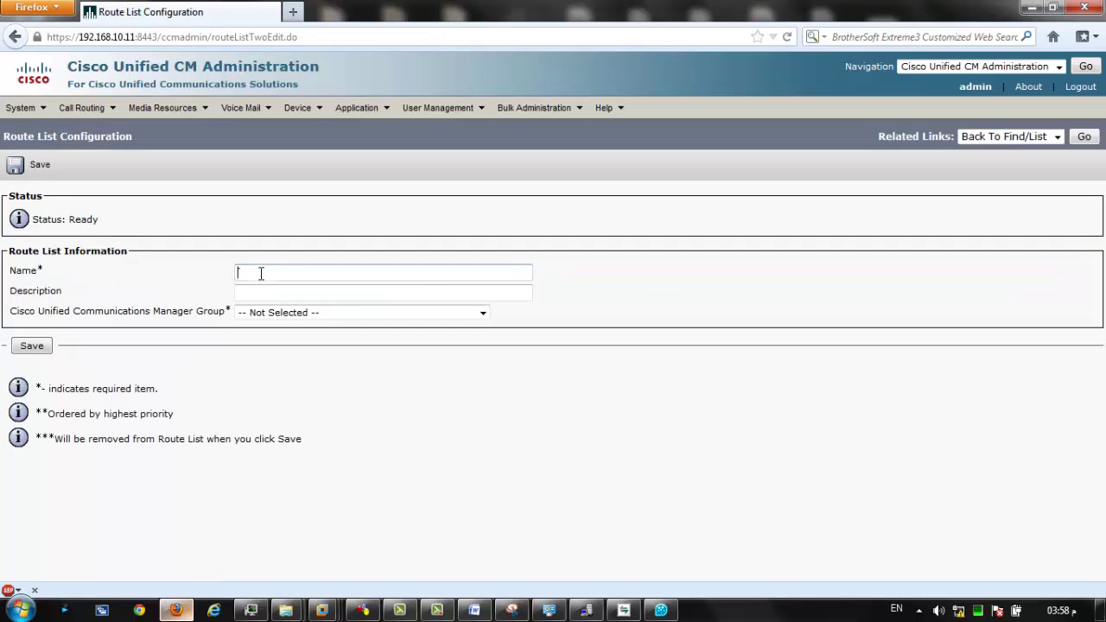
pyautogui.click(425, 291)
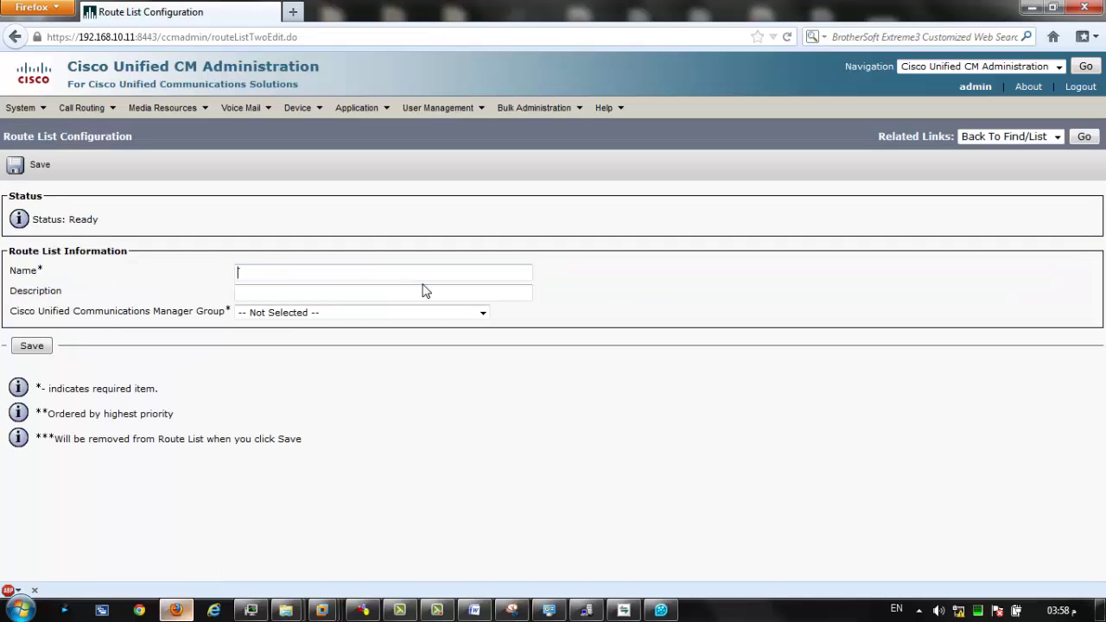
pyautogui.press('Down')
pyautogui.press('Escape')
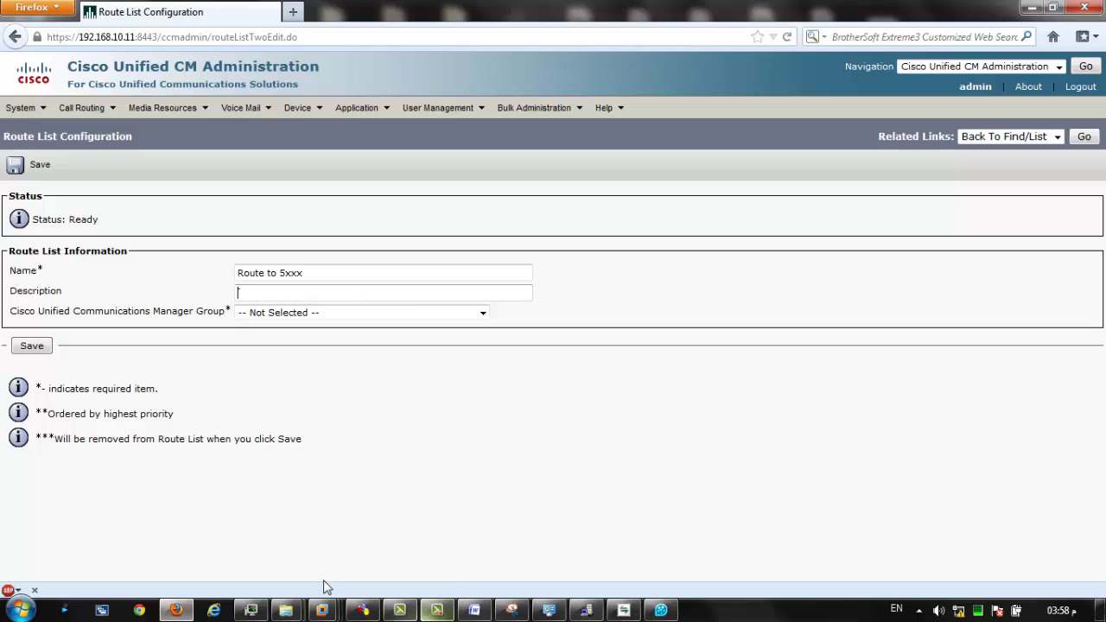
pyautogui.click(358, 609)
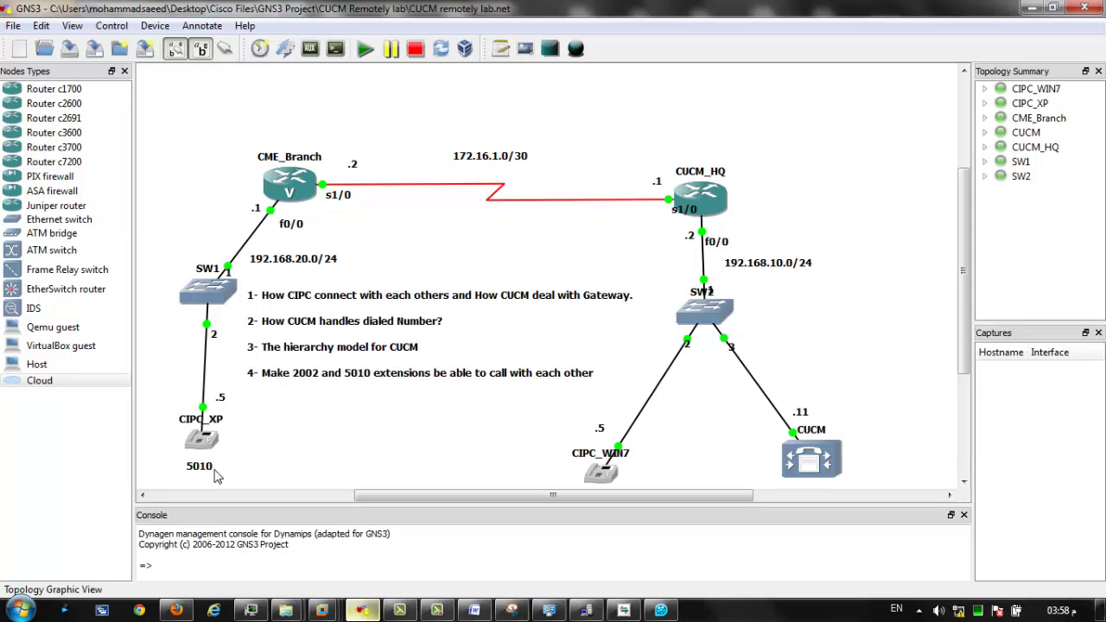
# Give 'Route to 5xxx' the Default Communications Manager Group and save it.
pyautogui.click(176, 610)
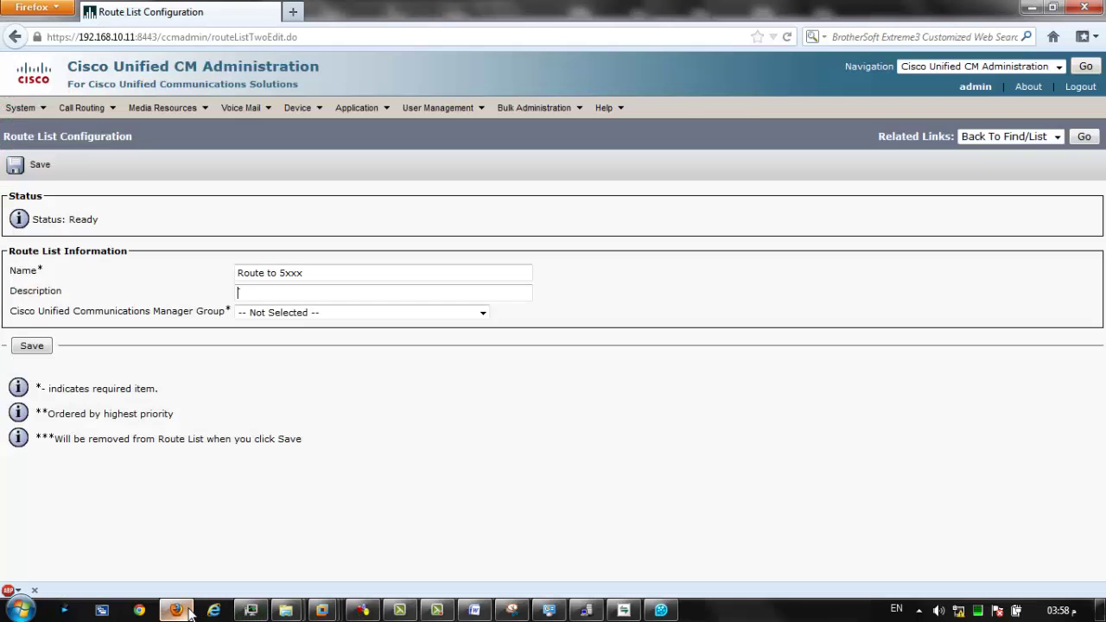
pyautogui.click(262, 294)
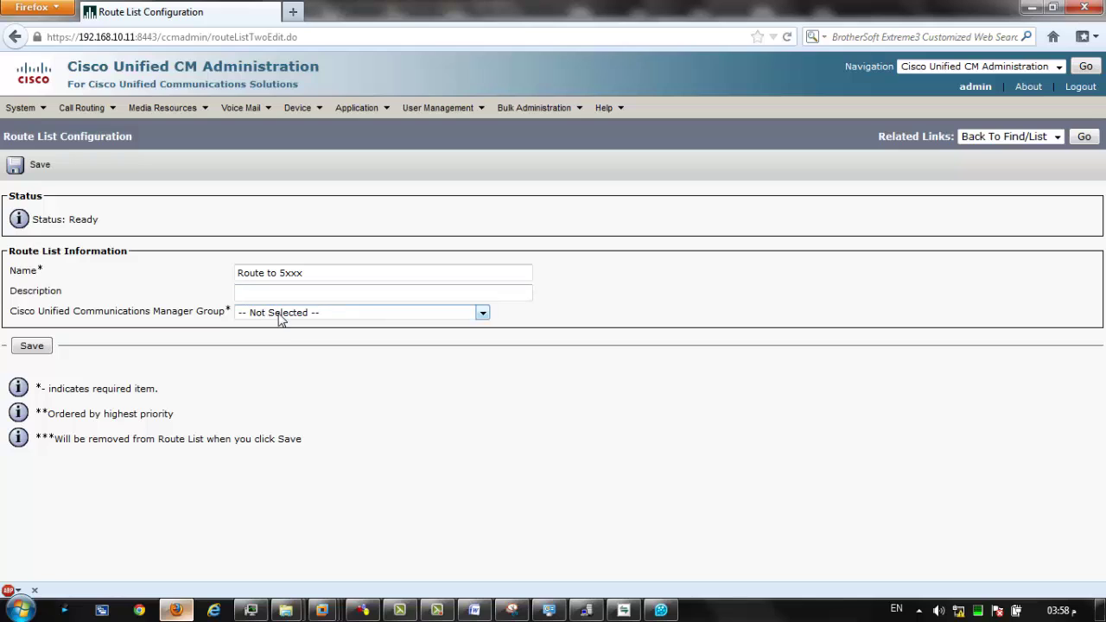
pyautogui.click(280, 320)
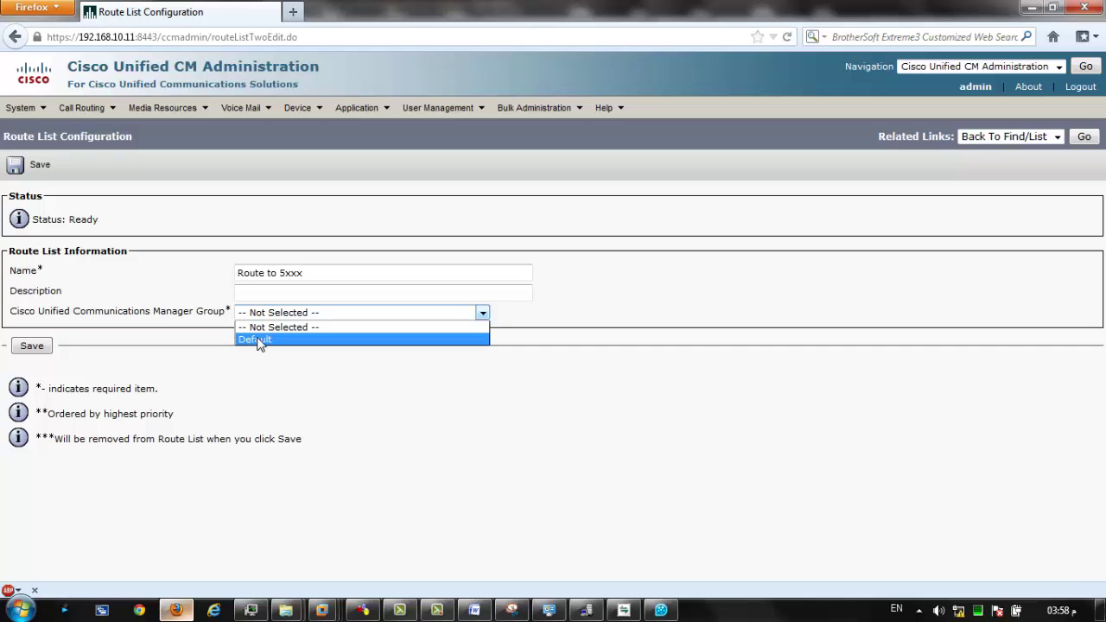
pyautogui.click(259, 341)
pyautogui.click(43, 348)
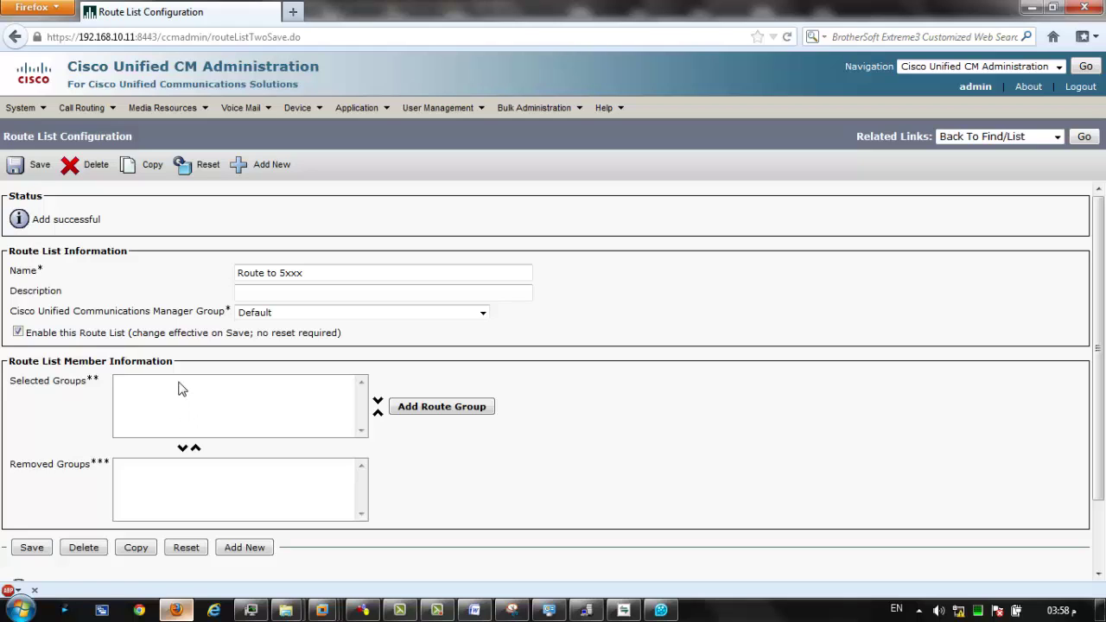
# Add a route group member set to WAN devices-[NON-QSIG], highlighting the transformation headings.
pyautogui.click(332, 398)
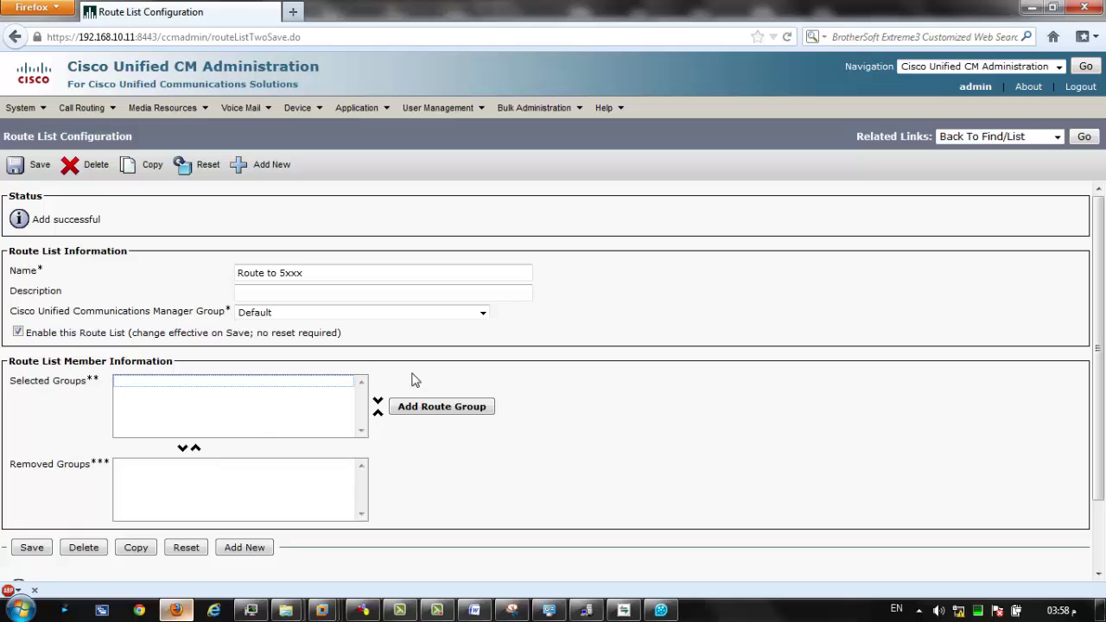
pyautogui.click(442, 407)
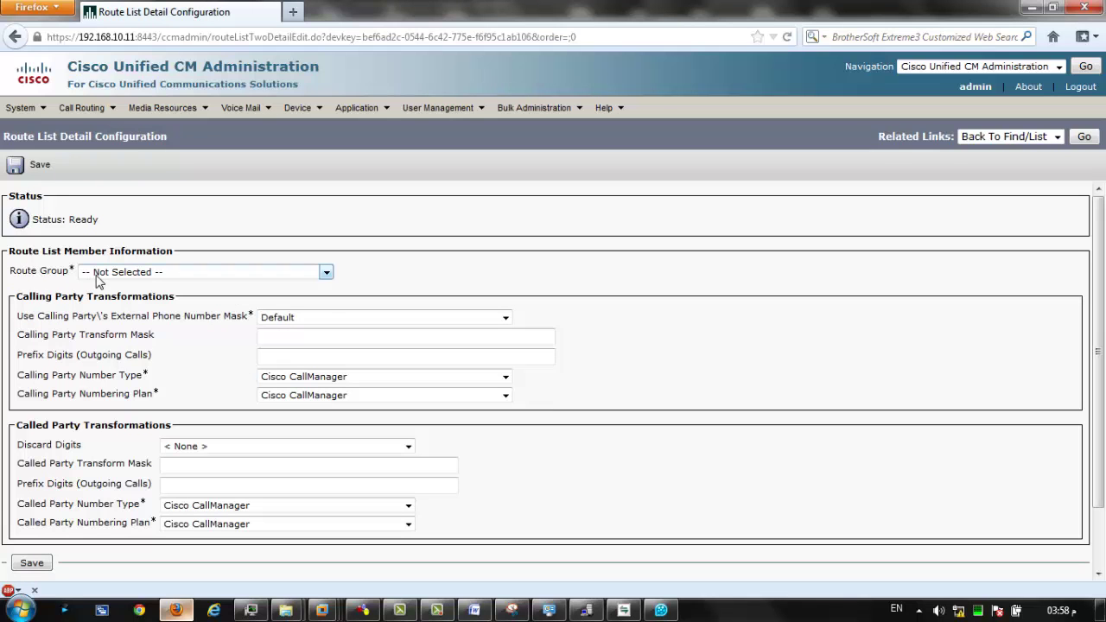
pyautogui.click(99, 275)
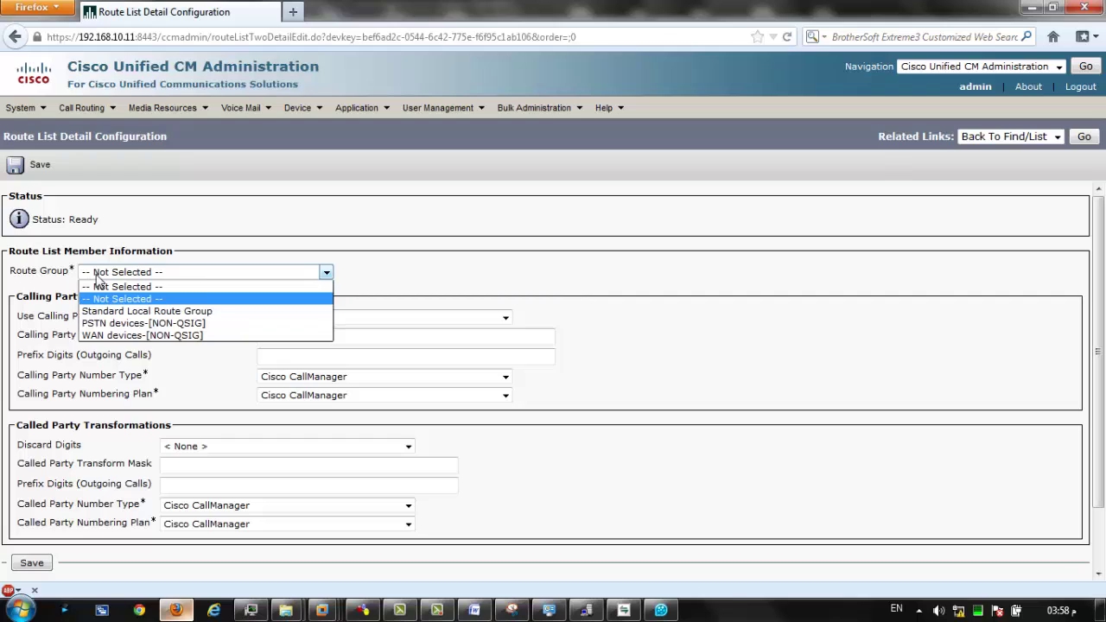
pyautogui.click(122, 337)
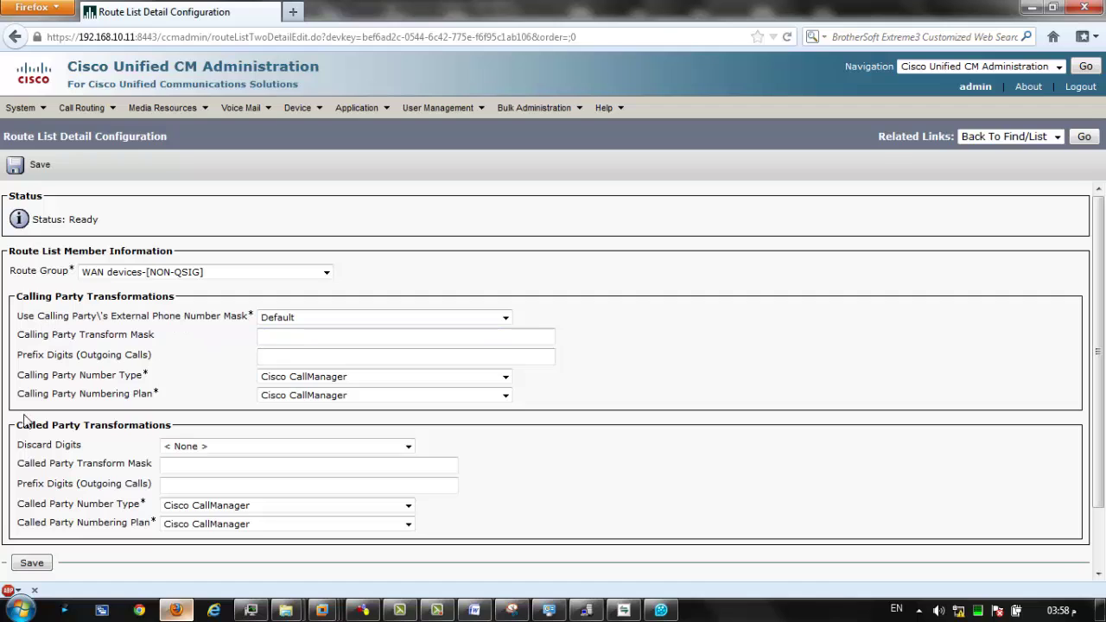
pyautogui.moveTo(35, 429); pyautogui.dragTo(177, 426)
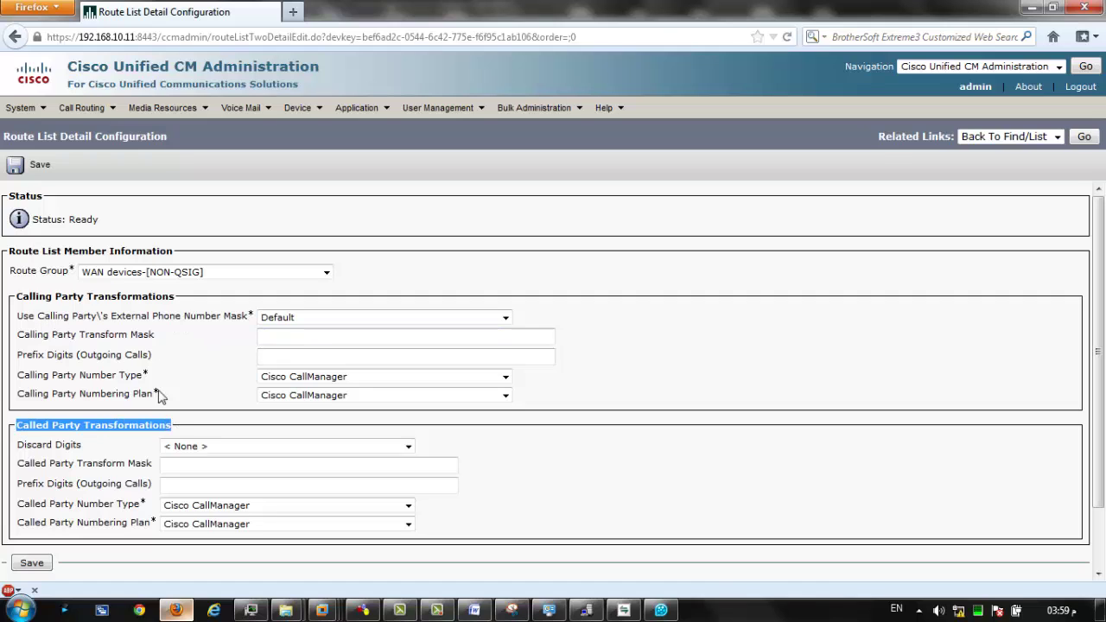
pyautogui.moveTo(15, 296); pyautogui.dragTo(177, 296)
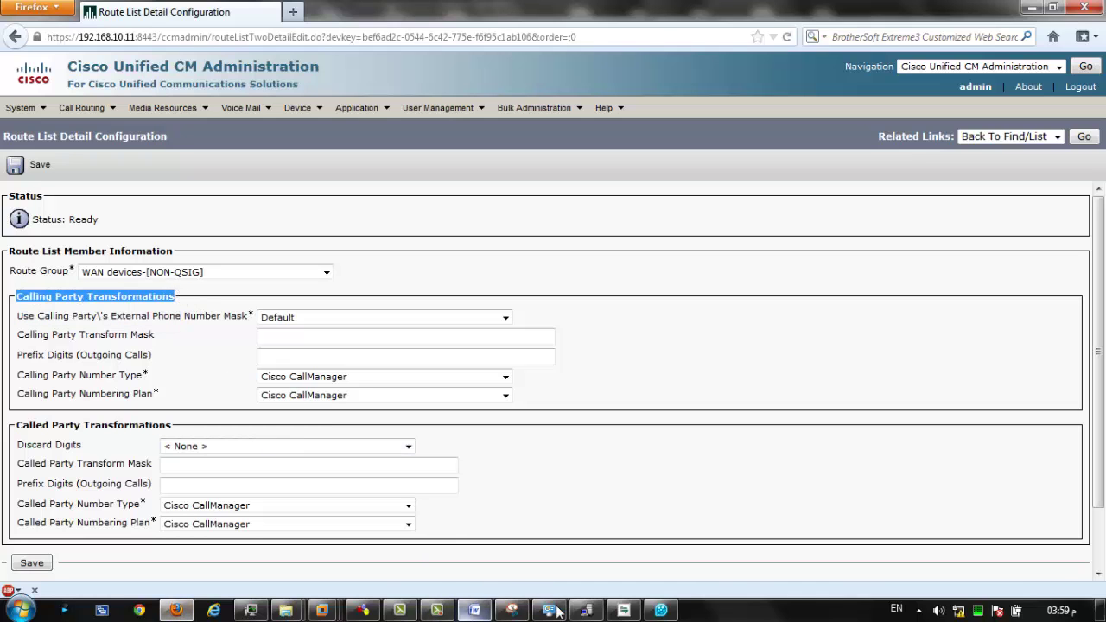
# On the routing diagram, draw an arrow from 1XXX to the 2xxx note, then minimize it.
pyautogui.click(511, 610)
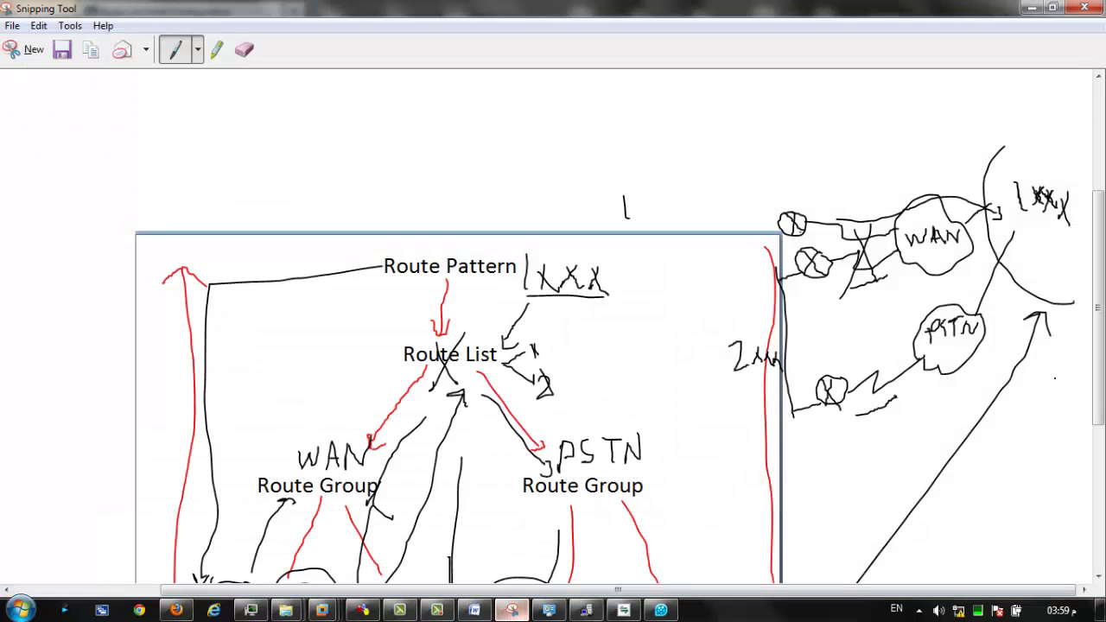
pyautogui.scroll(-5, 1097, 275)
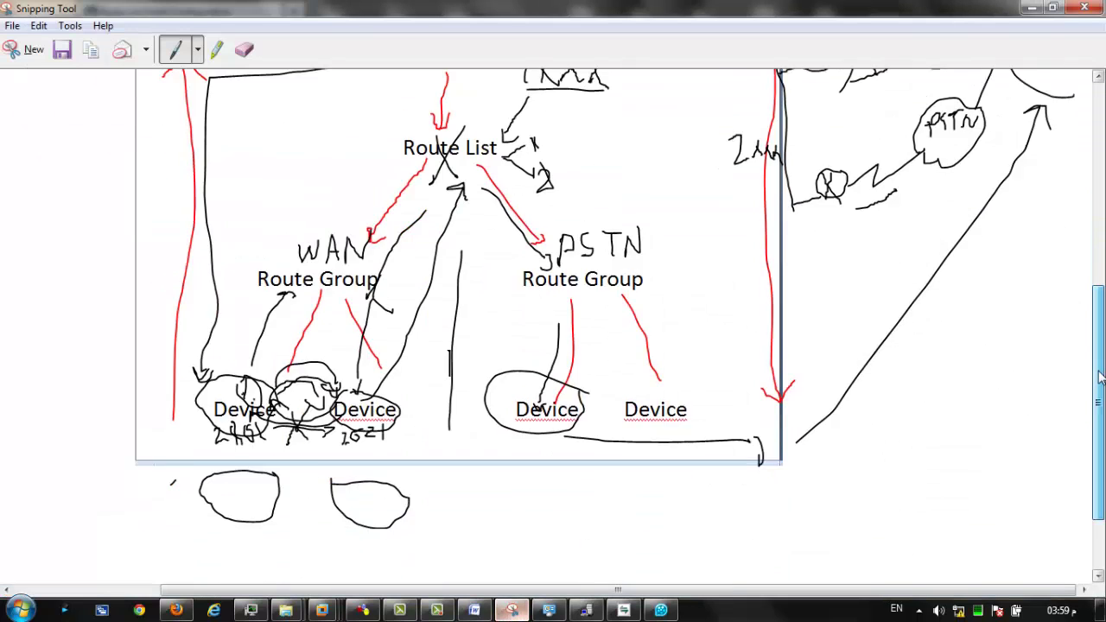
pyautogui.scroll(2, 1098, 275)
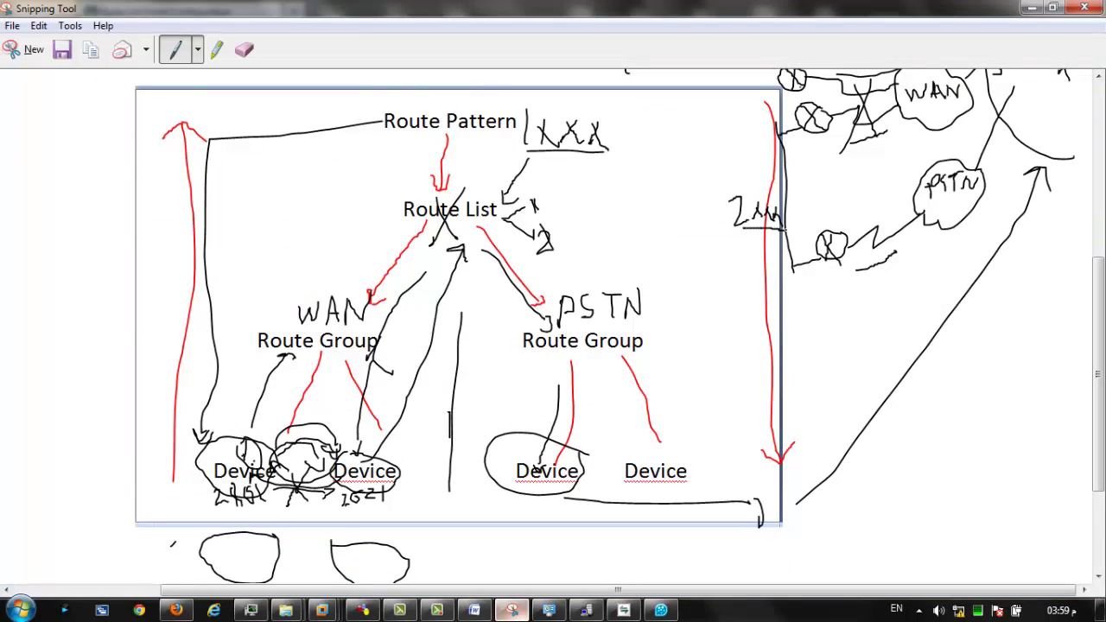
pyautogui.scroll(-3, 684, 232)
pyautogui.scroll(5, 774, 278)
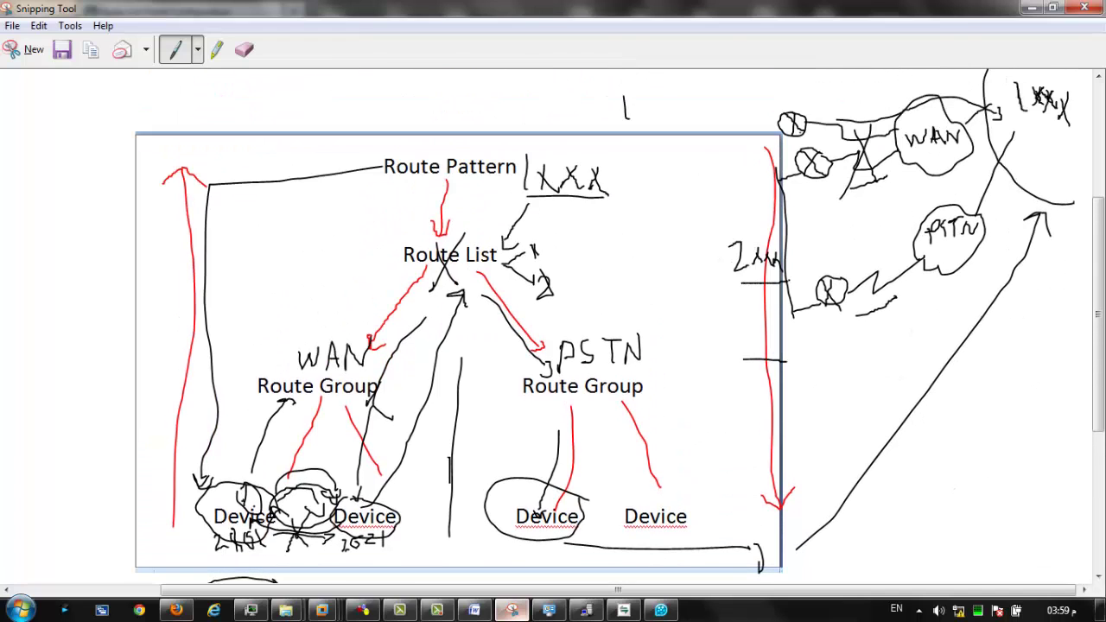
pyautogui.moveTo(786, 281); pyautogui.dragTo(796, 281)
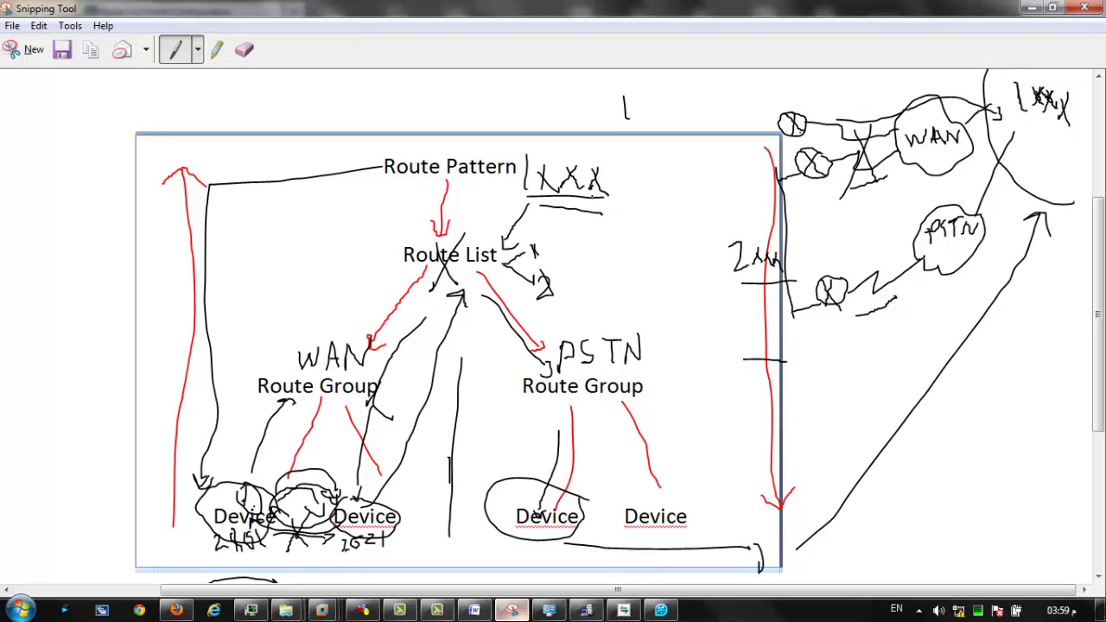
pyautogui.moveTo(609, 179); pyautogui.dragTo(709, 239)
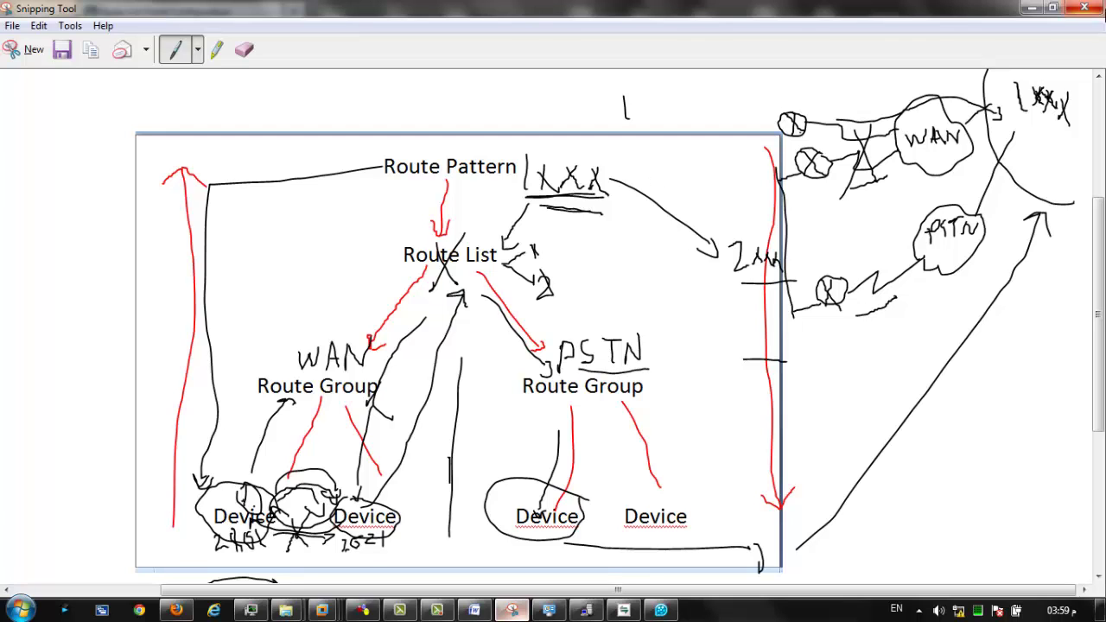
pyautogui.click(1032, 8)
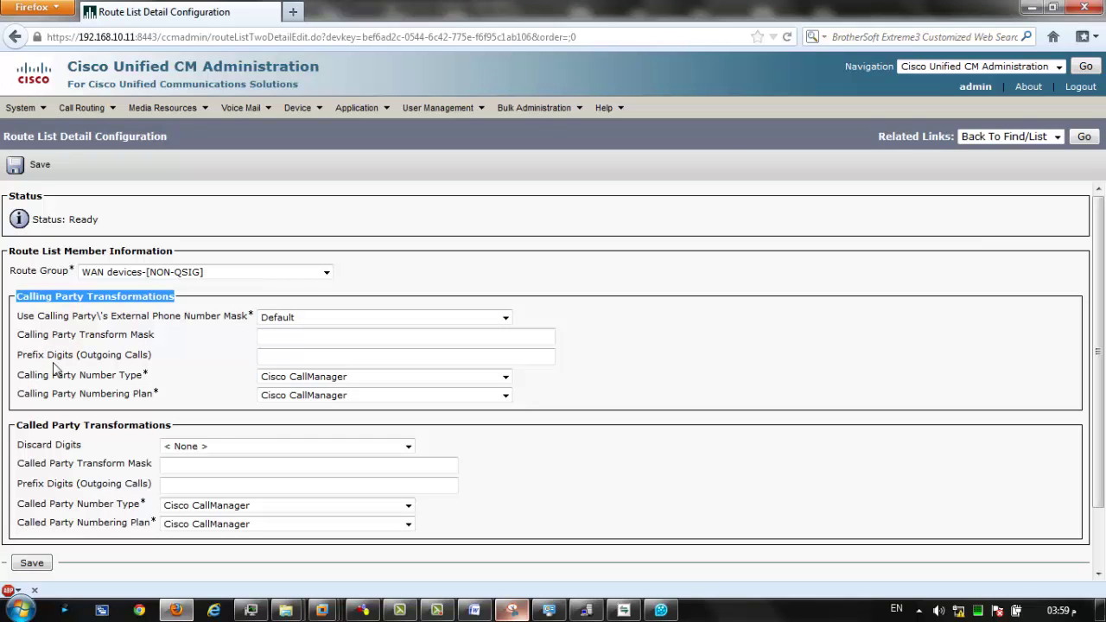
# Save WAN devices-[NON-QSIG] as a member of 'Route to 5xxx' and begin adding another route group.
pyautogui.moveTo(80, 356); pyautogui.dragTo(144, 370)
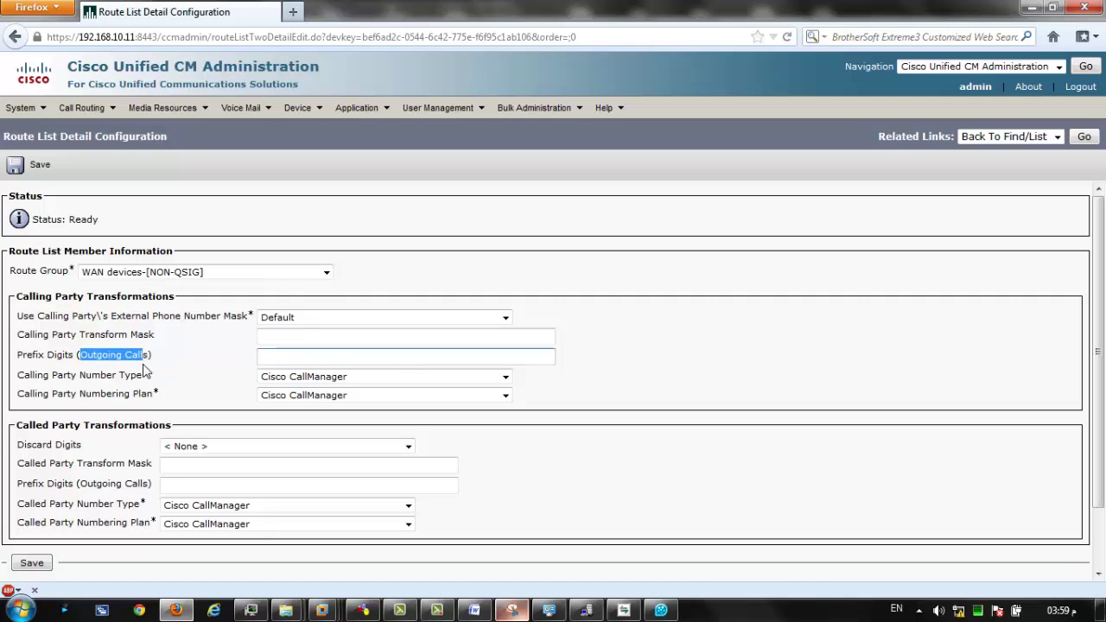
pyautogui.click(242, 340)
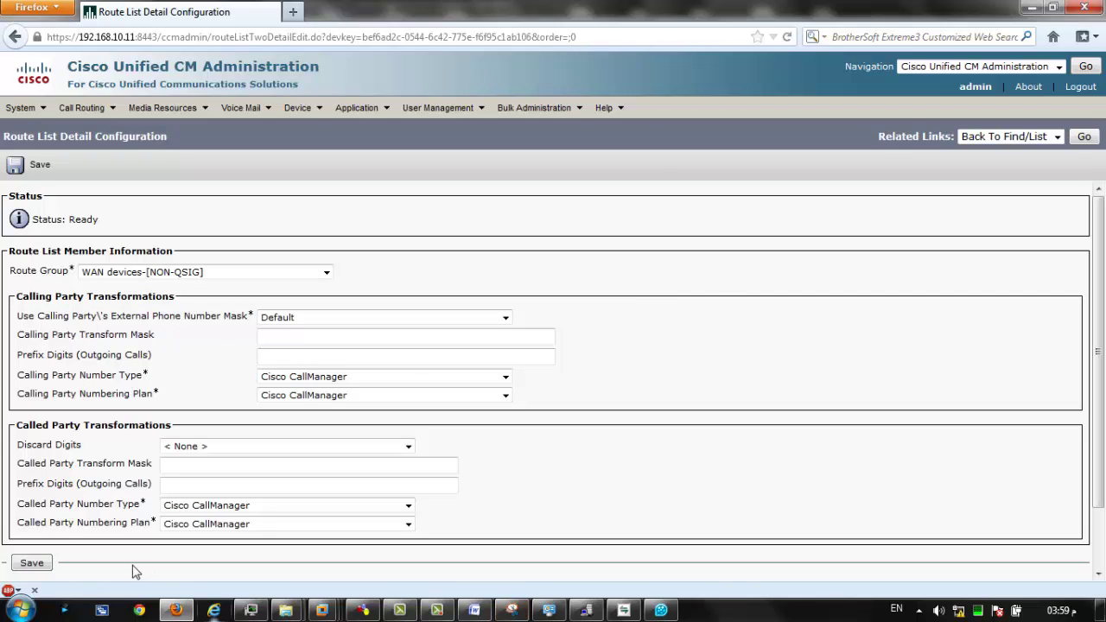
pyautogui.click(32, 563)
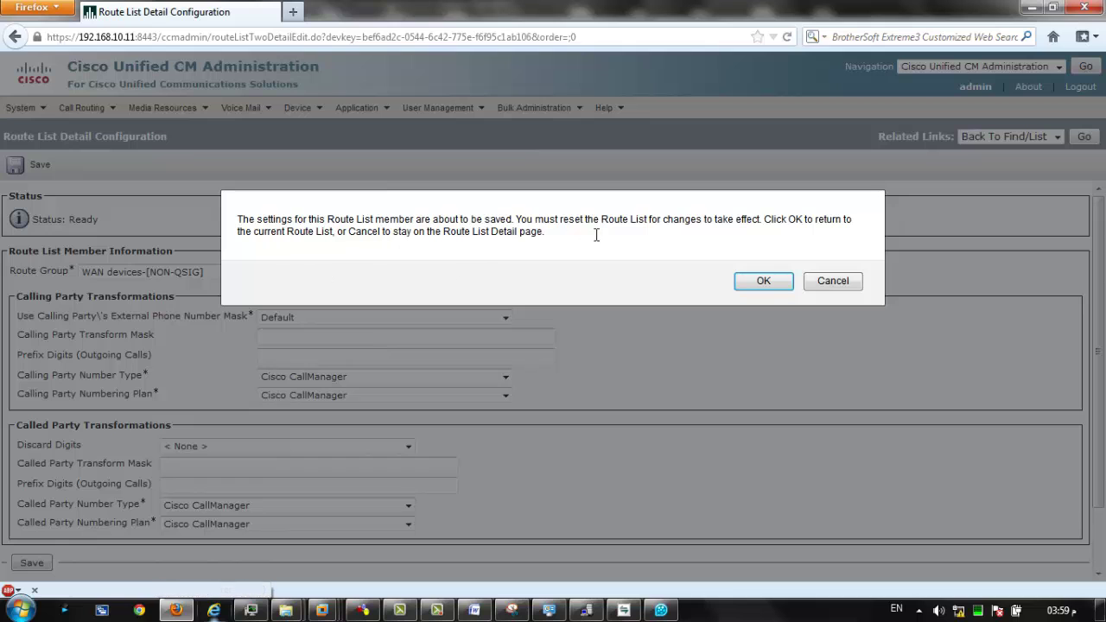
pyautogui.click(763, 282)
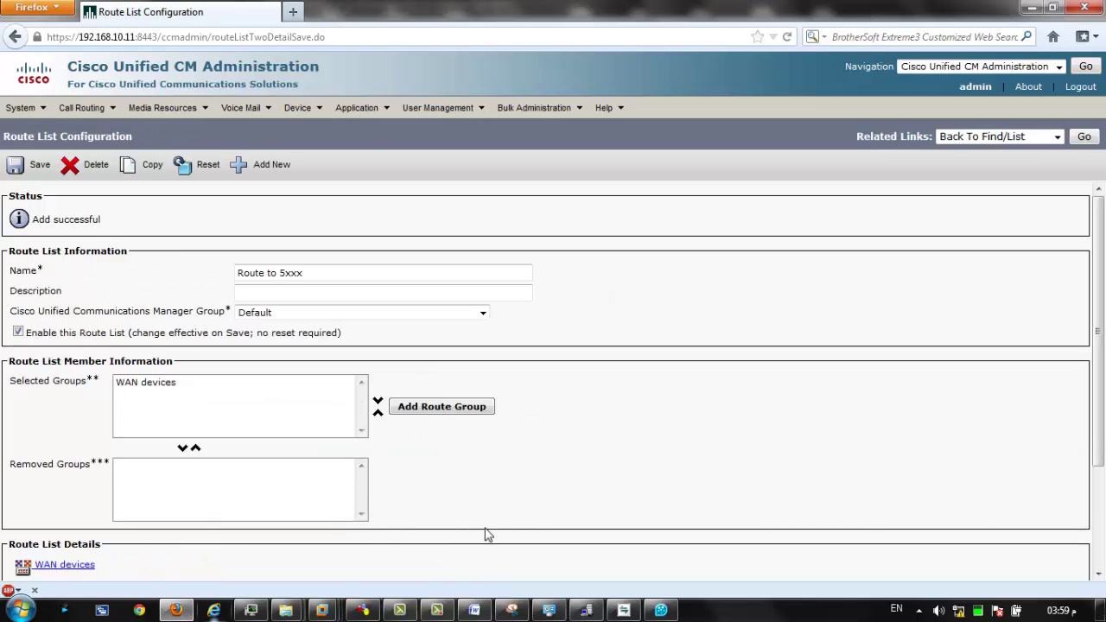
pyautogui.click(439, 413)
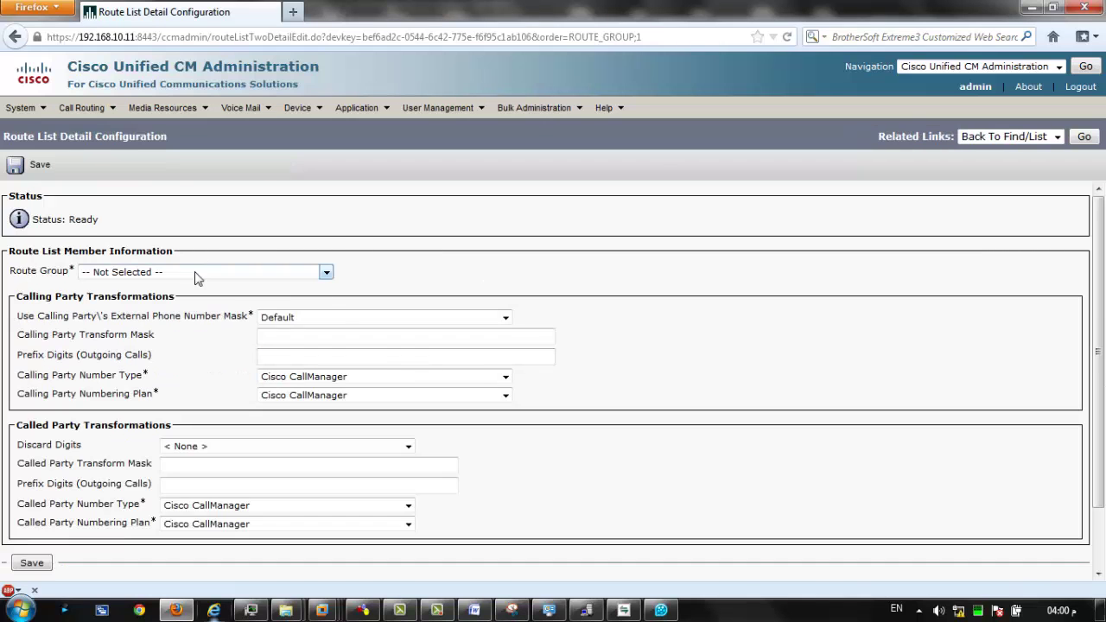
# Add PSTN devices-[NON-QSIG] as the second route group member and save it.
pyautogui.click(194, 274)
pyautogui.click(136, 325)
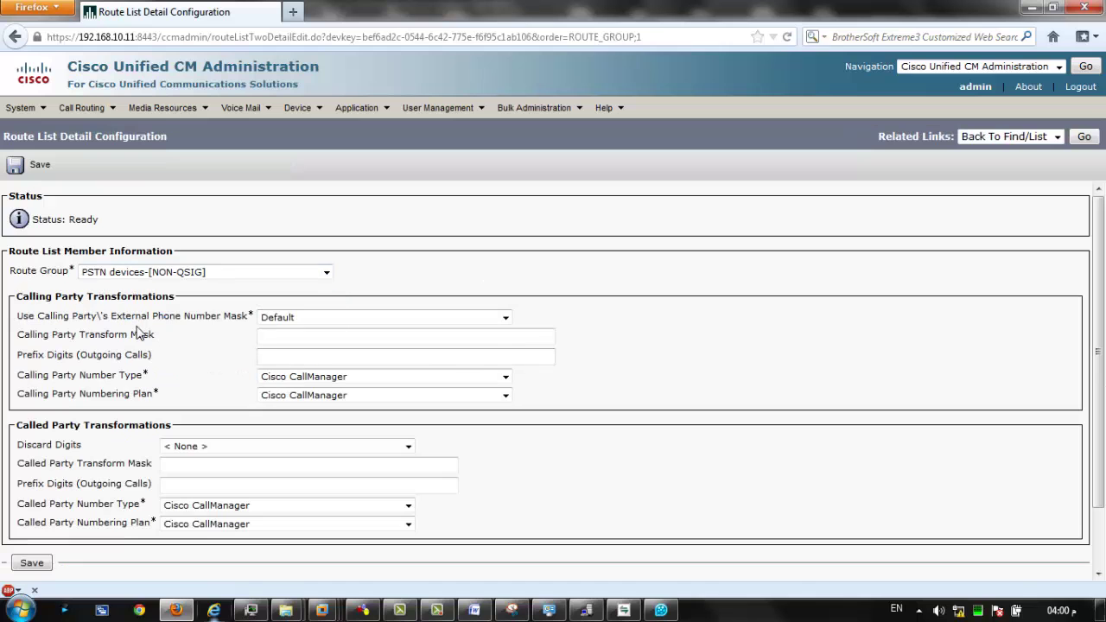
pyautogui.click(43, 563)
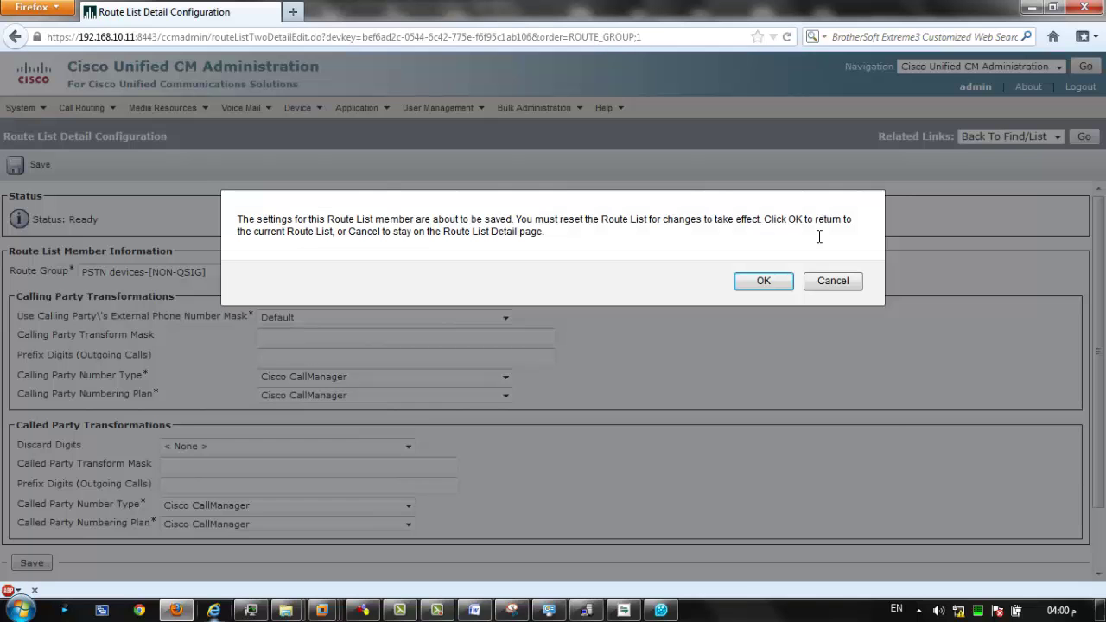
pyautogui.click(771, 281)
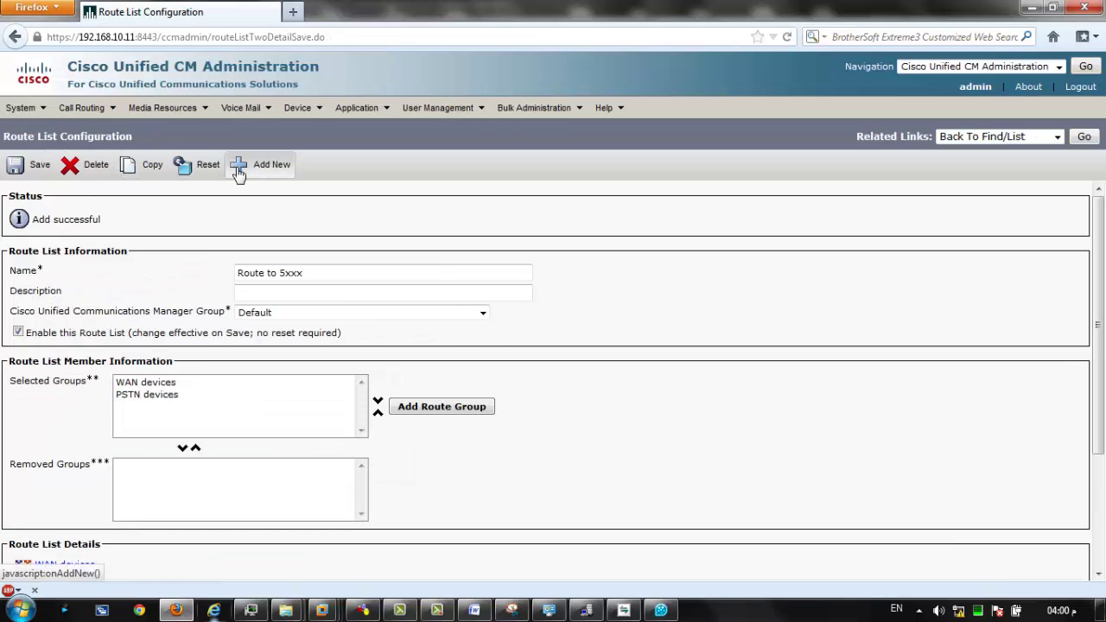
# Reset the 'Route to 5xxx' route list and close the reset window.
pyautogui.click(207, 166)
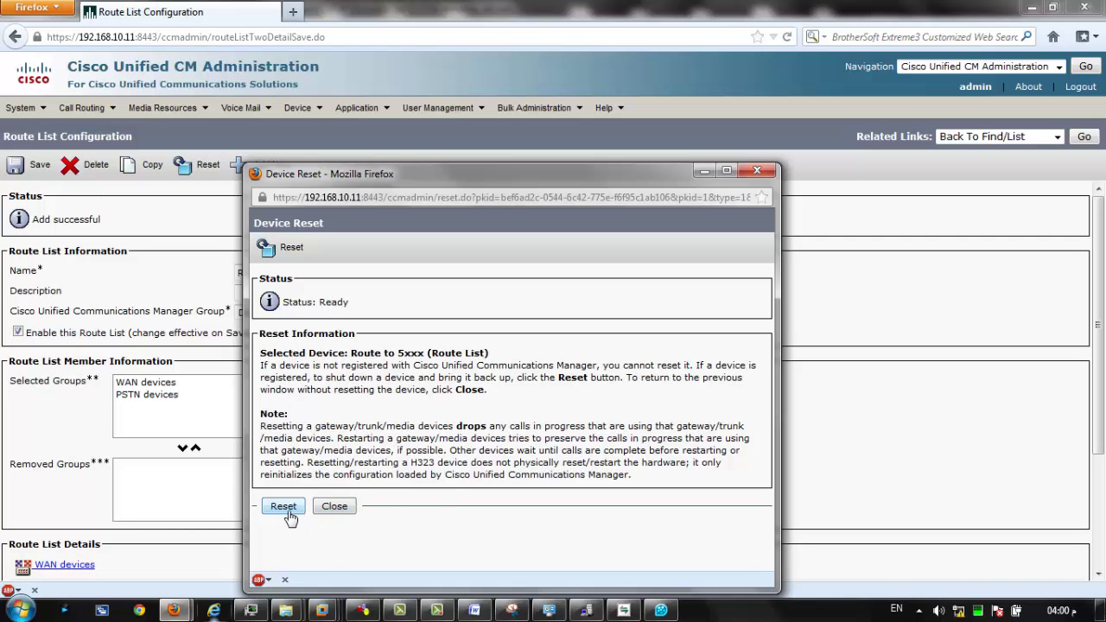
pyautogui.click(286, 508)
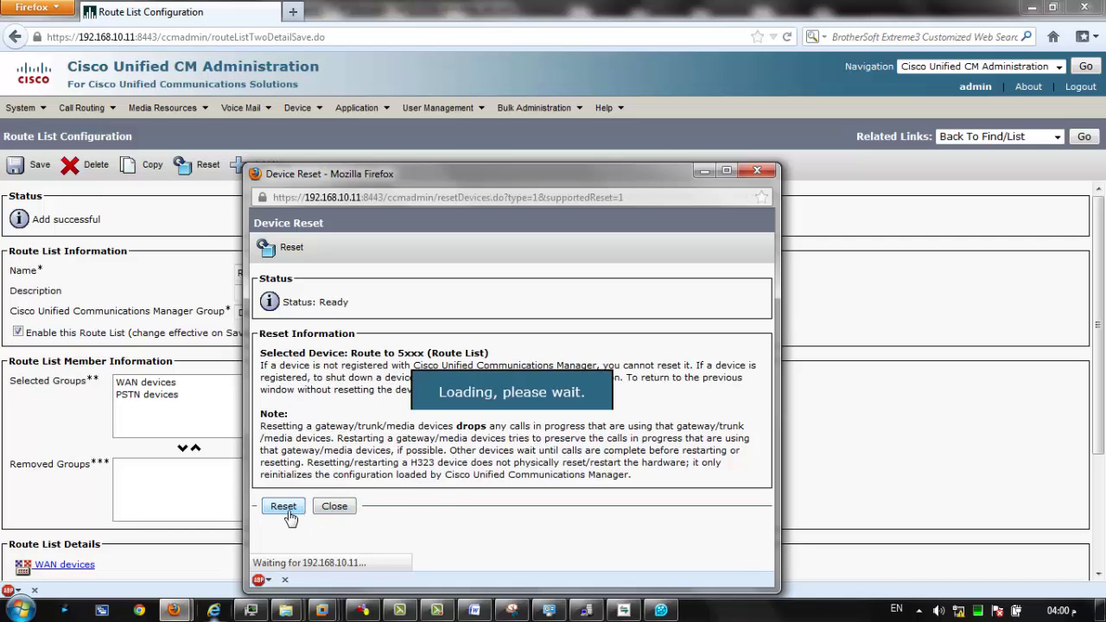
pyautogui.click(759, 171)
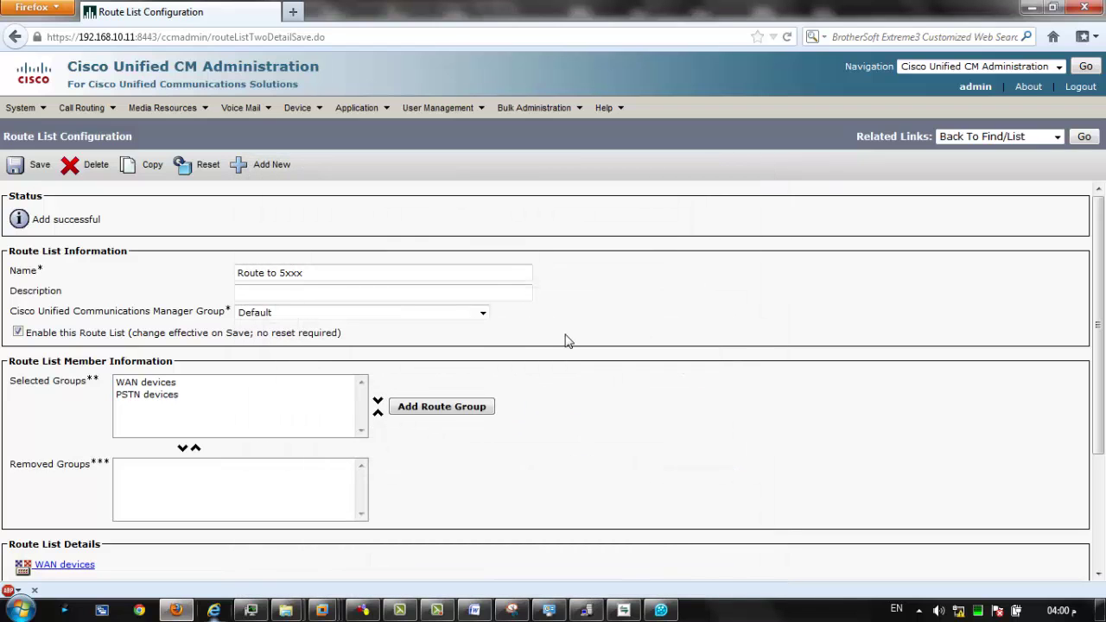
pyautogui.scroll(-3, 565, 340)
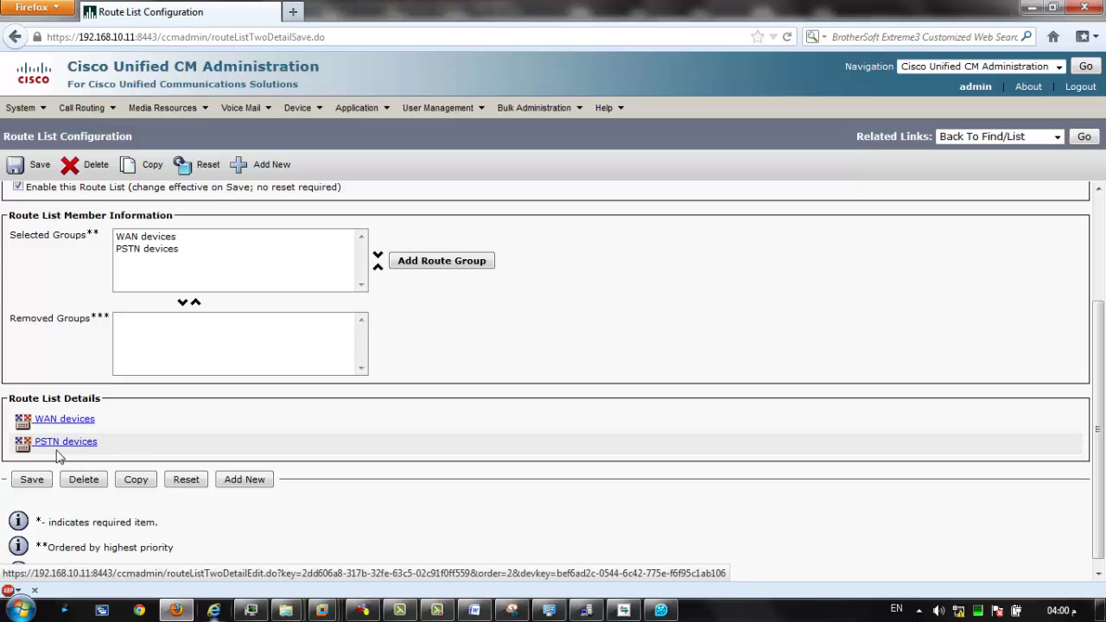
pyautogui.scroll(3, 60, 393)
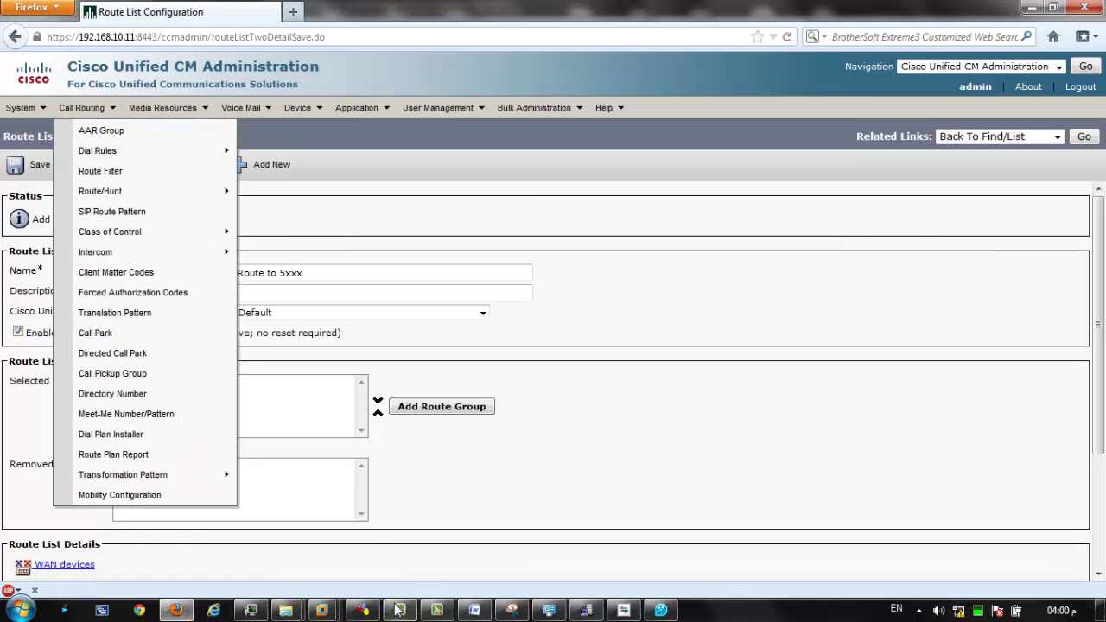
pyautogui.click(512, 610)
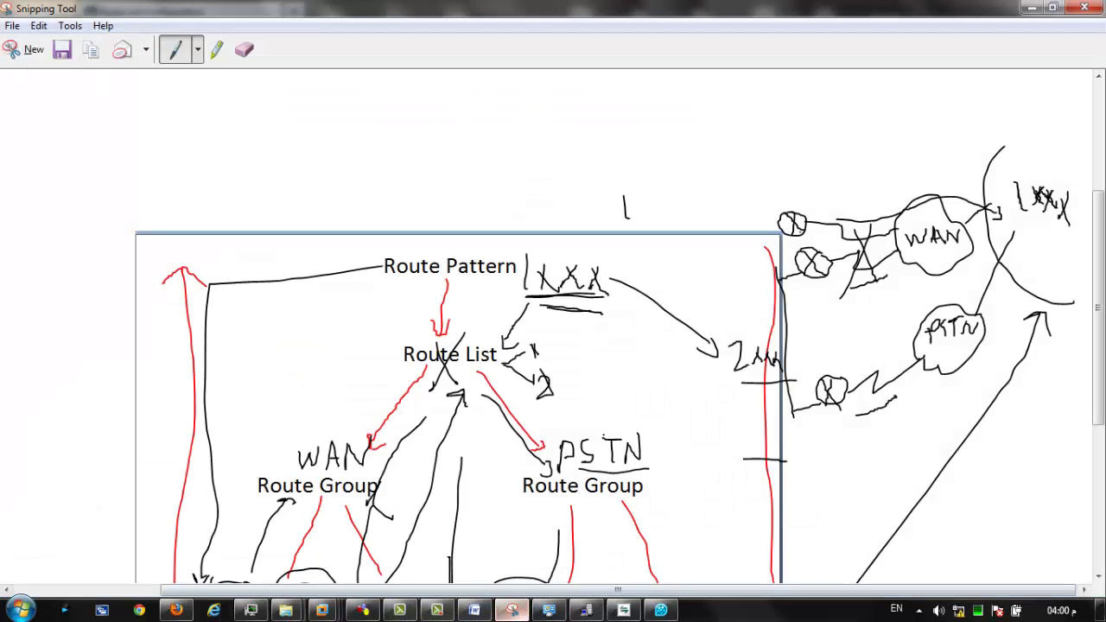
pyautogui.moveTo(1101, 324); pyautogui.dragTo(1101, 431)
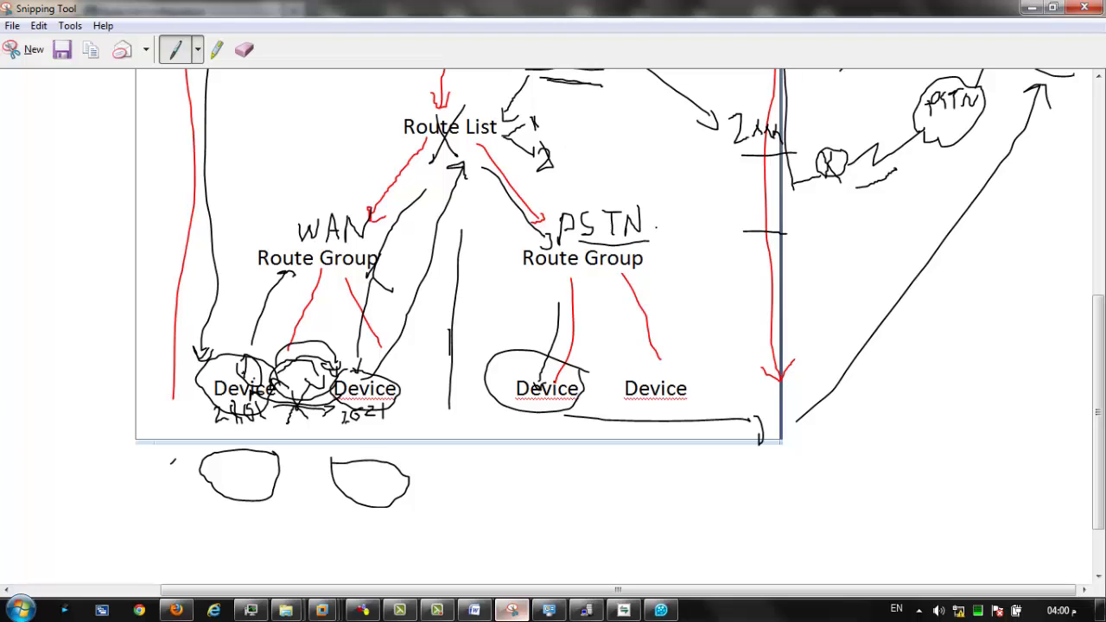
pyautogui.scroll(2, 552, 302)
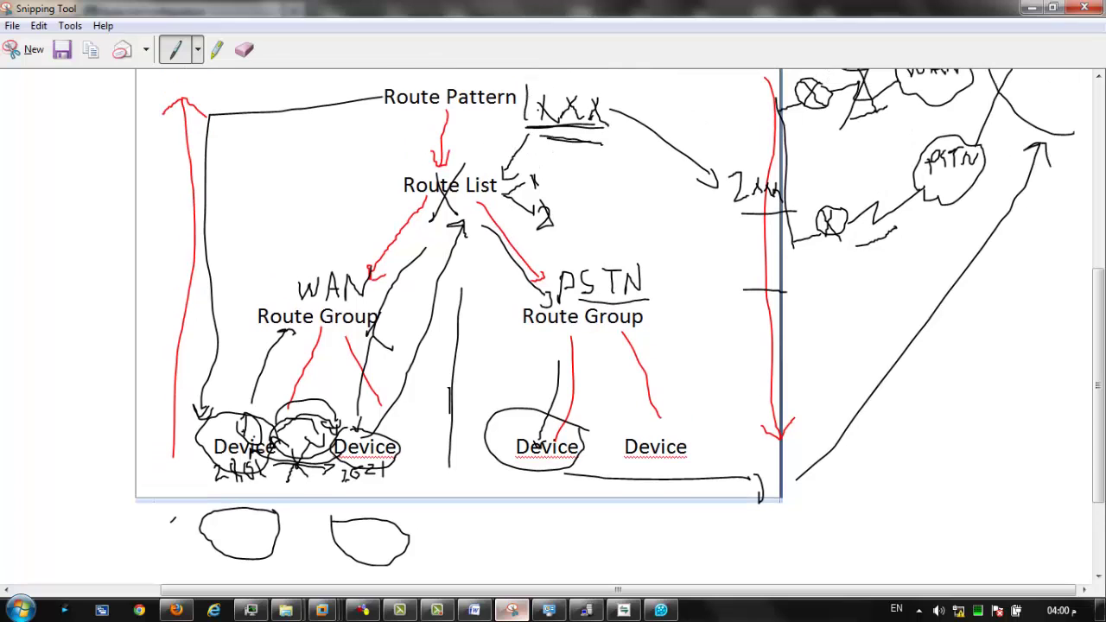
# Go to Route Patterns, confirm none exist, and start a new route pattern.
pyautogui.hotkey('alt', 'Tab')
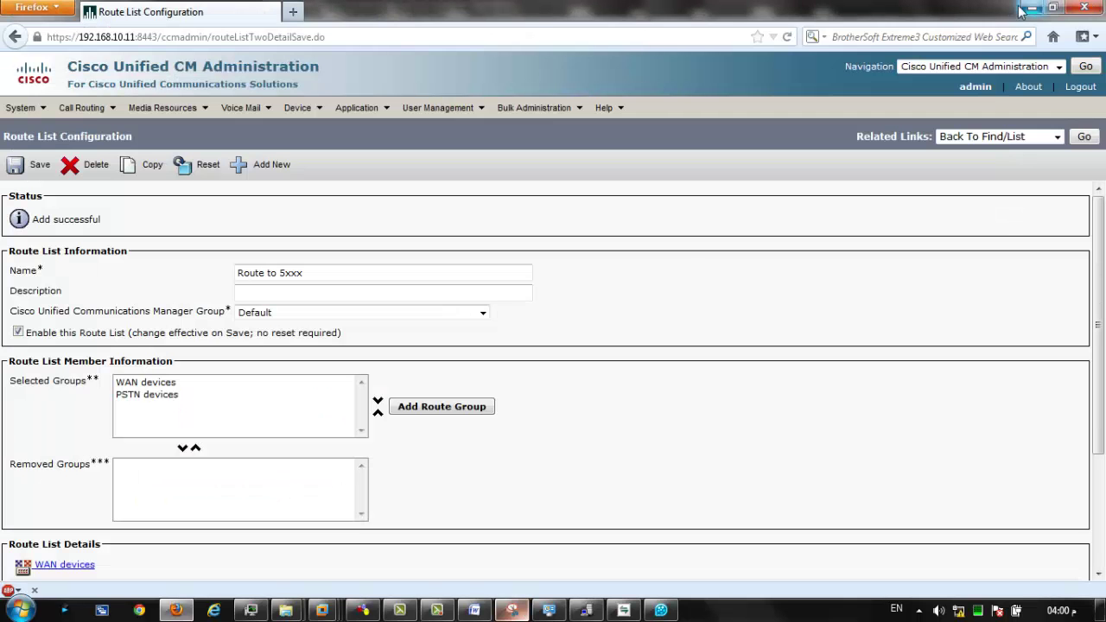
pyautogui.click(97, 108)
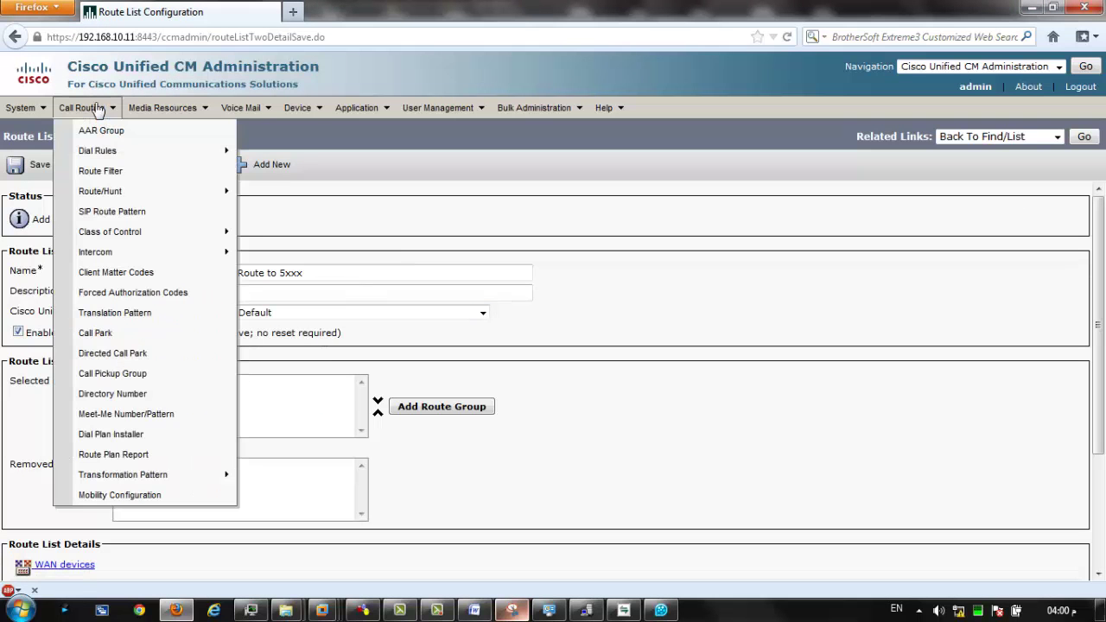
pyautogui.moveTo(164, 191)
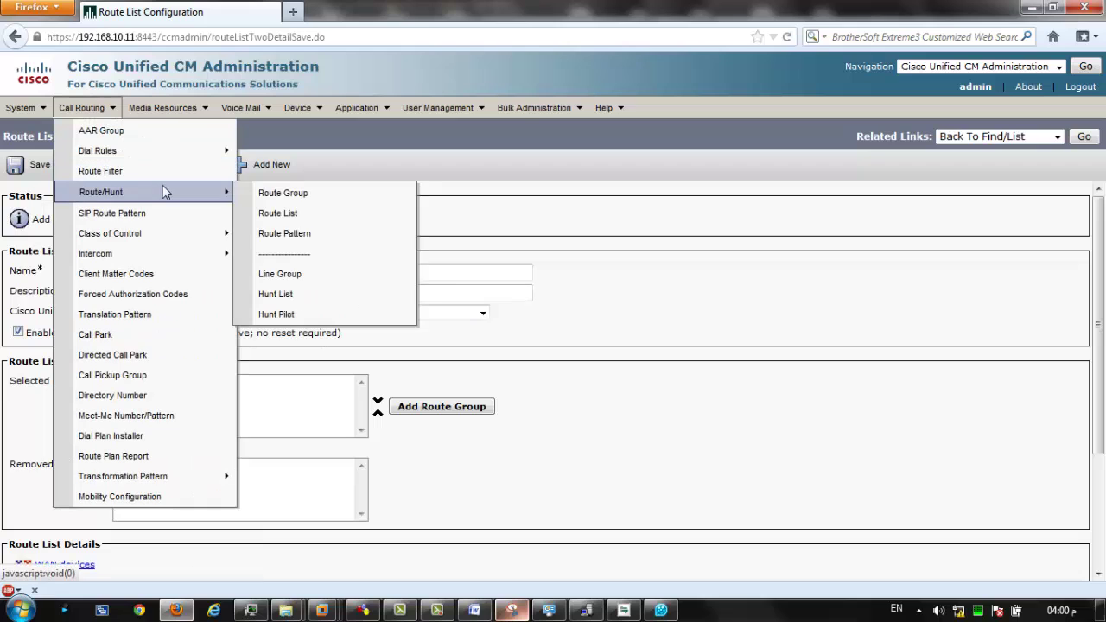
pyautogui.click(293, 240)
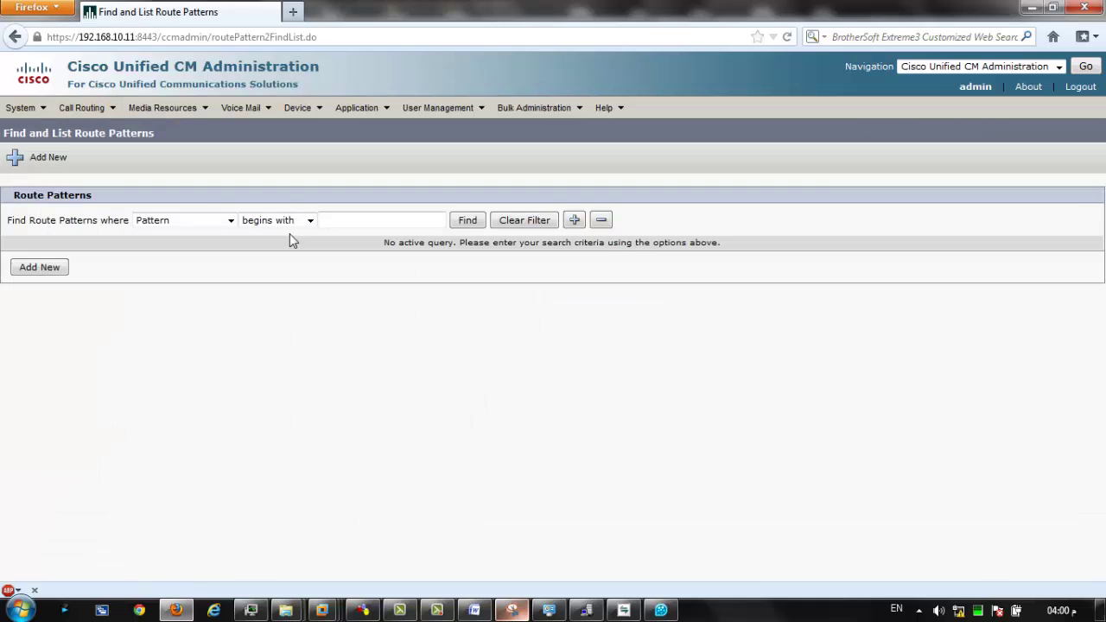
pyautogui.click(471, 220)
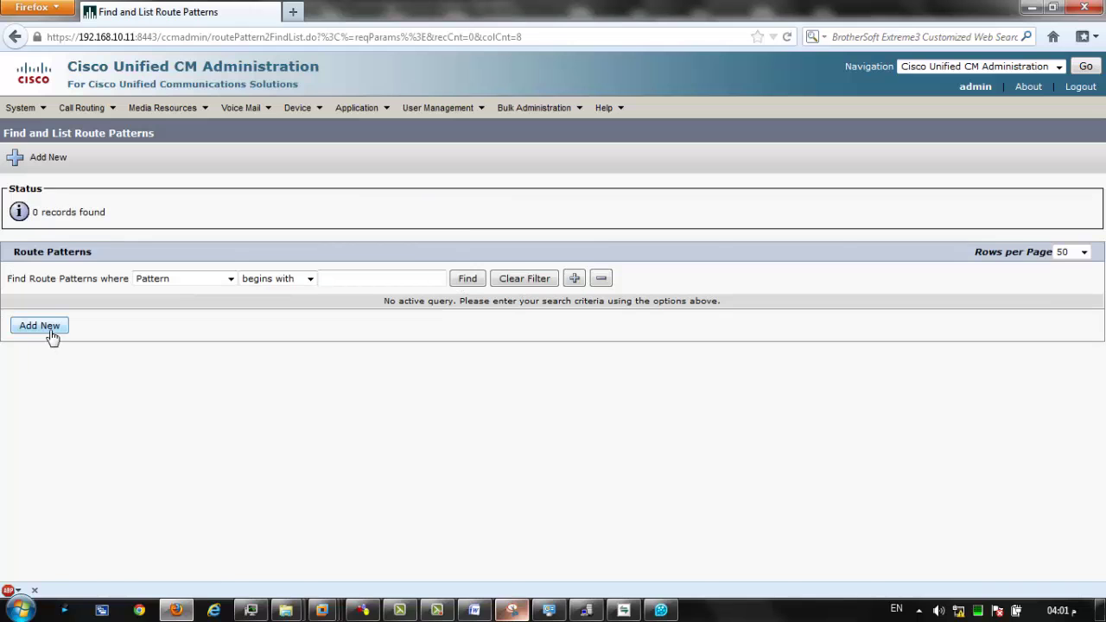
pyautogui.click(40, 325)
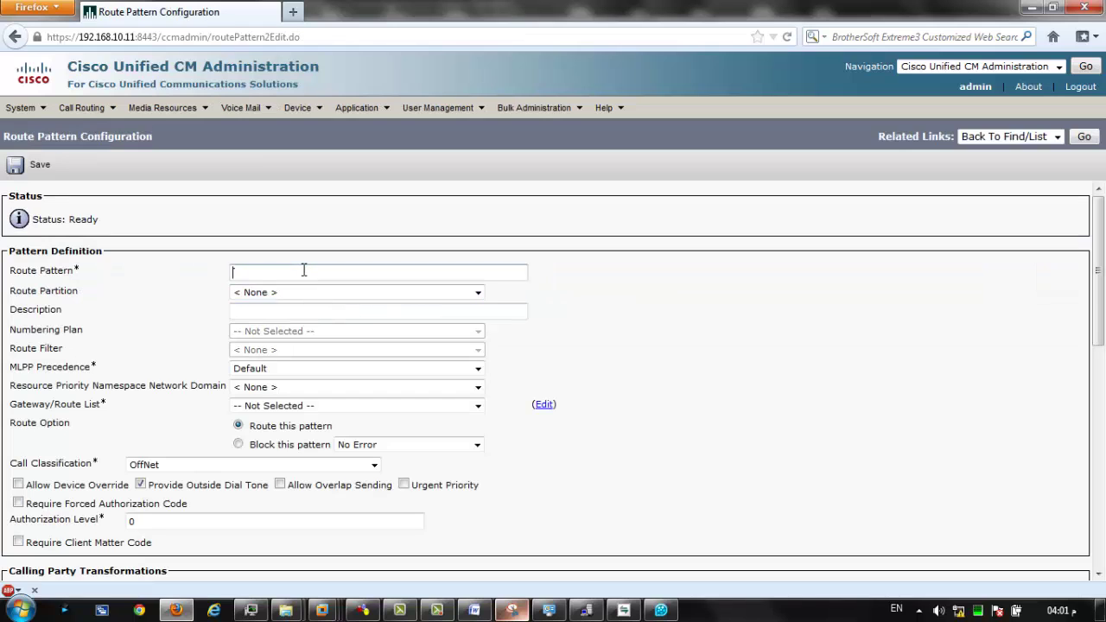
# Enter 5010 as the route pattern, then replace it with 5XXX.
pyautogui.write('5010')
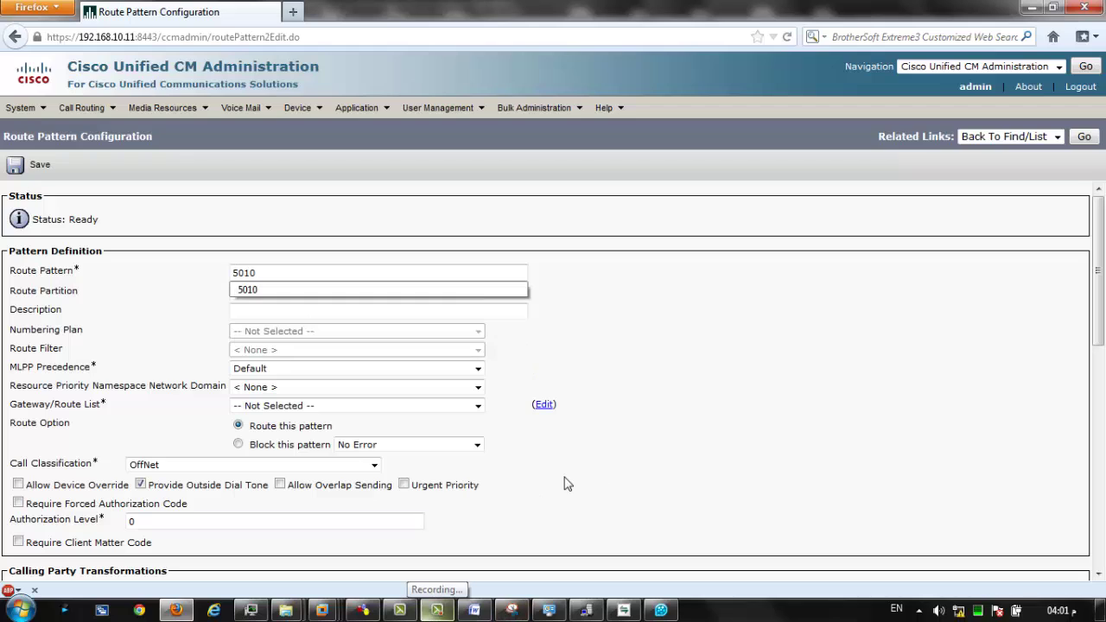
pyautogui.click(232, 289)
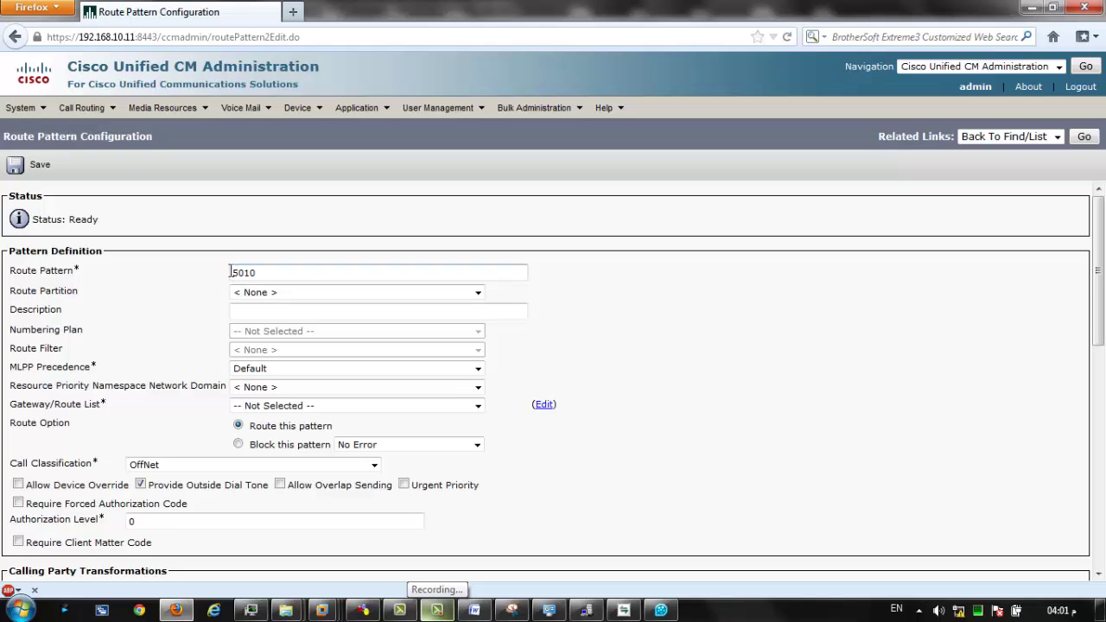
pyautogui.moveTo(232, 272); pyautogui.dragTo(264, 274)
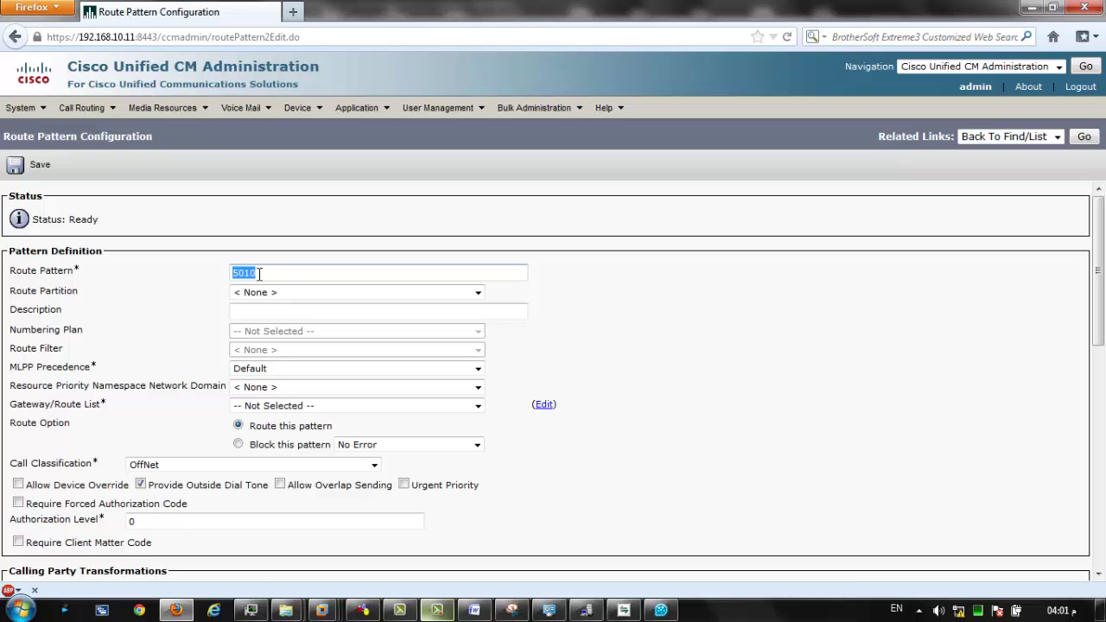
pyautogui.write('5010')
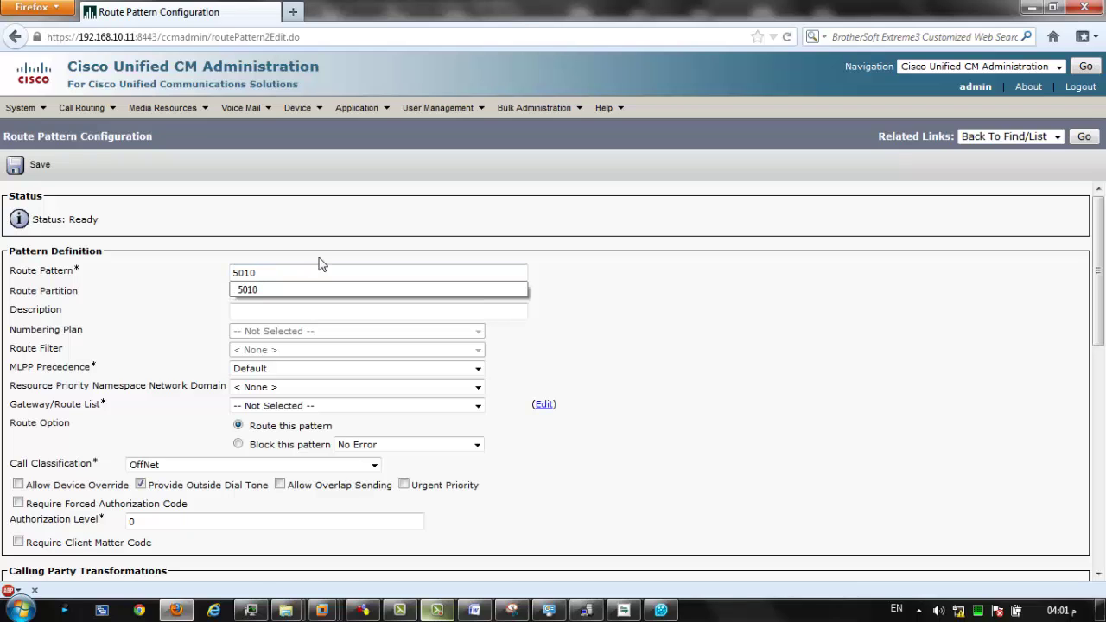
pyautogui.press('BackSpace')
pyautogui.press('BackSpace')
pyautogui.press('BackSpace')
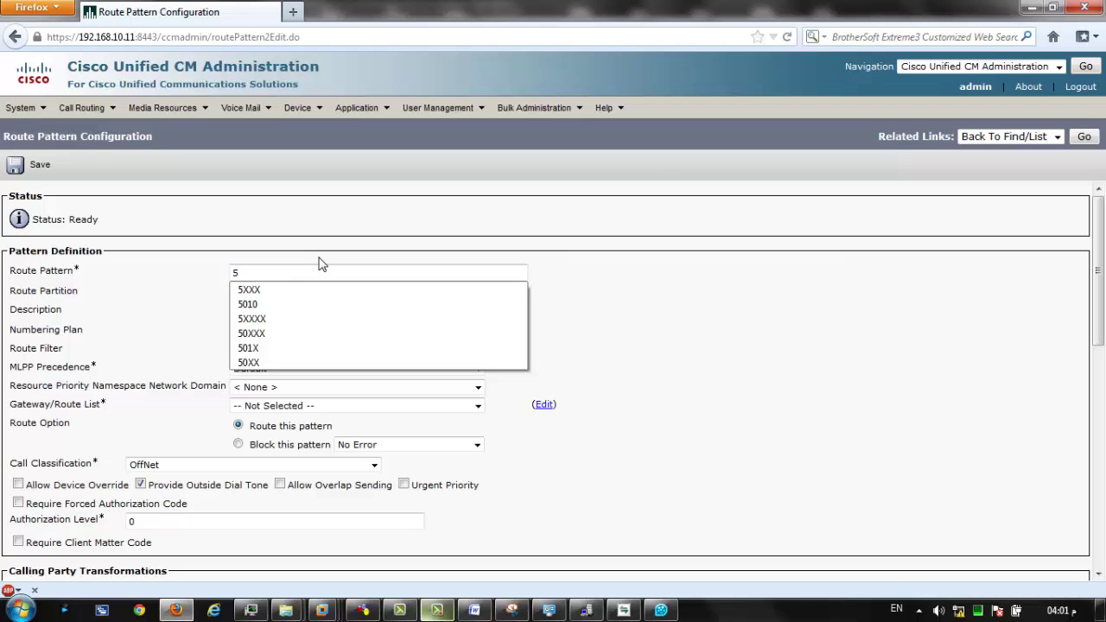
pyautogui.write('xxx')
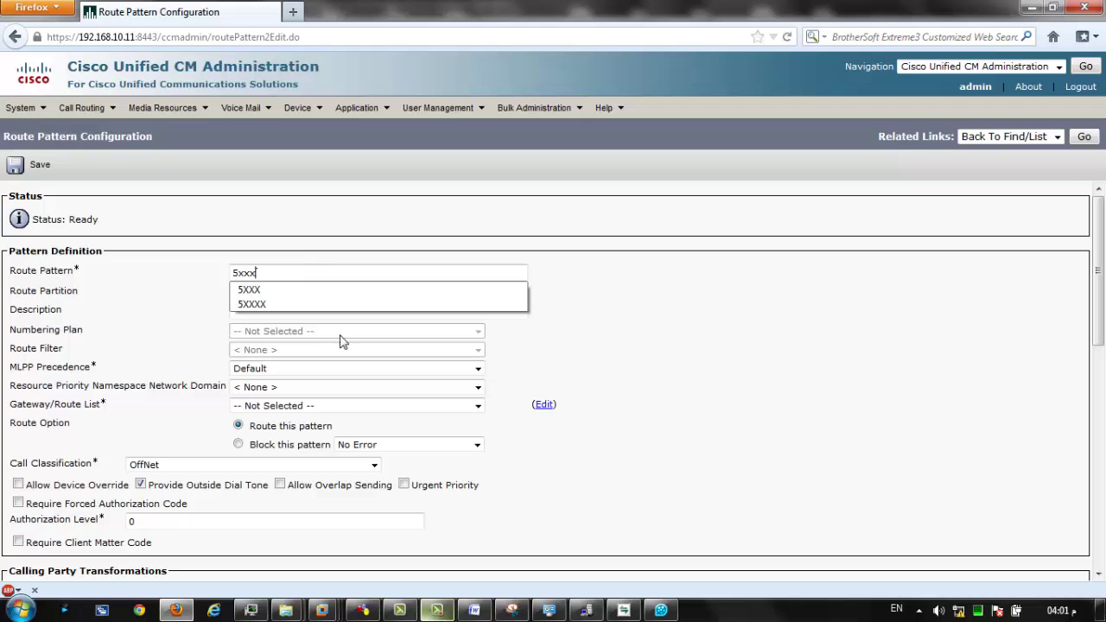
pyautogui.click(258, 289)
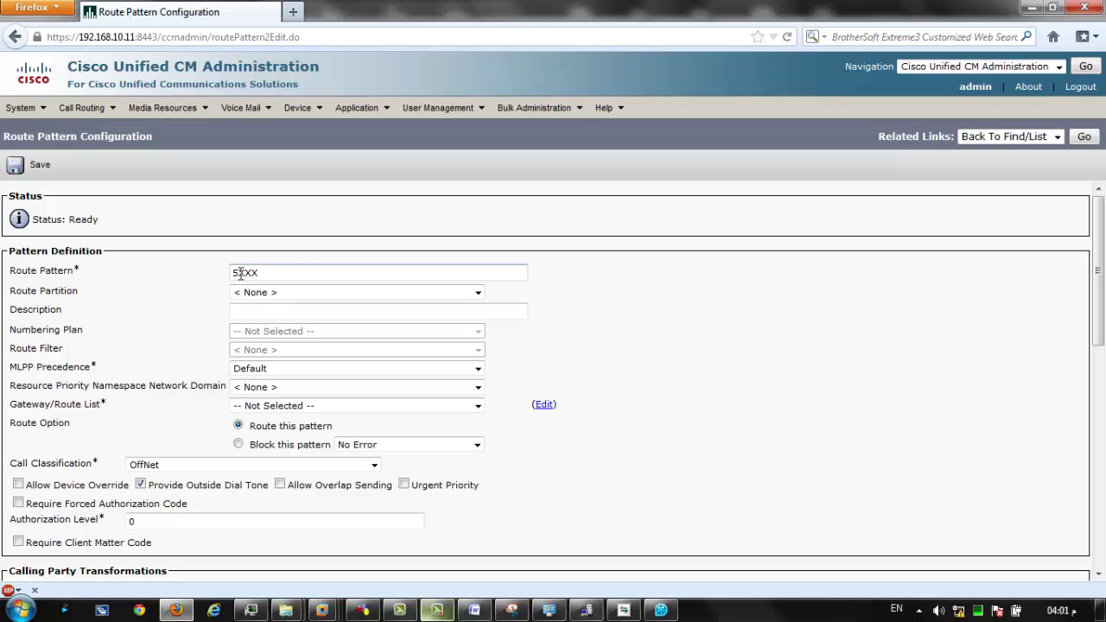
# Rewrite the route pattern as 50[0-1]x using a bracketed digit range.
pyautogui.moveTo(237, 275); pyautogui.dragTo(242, 273)
pyautogui.press('Down')
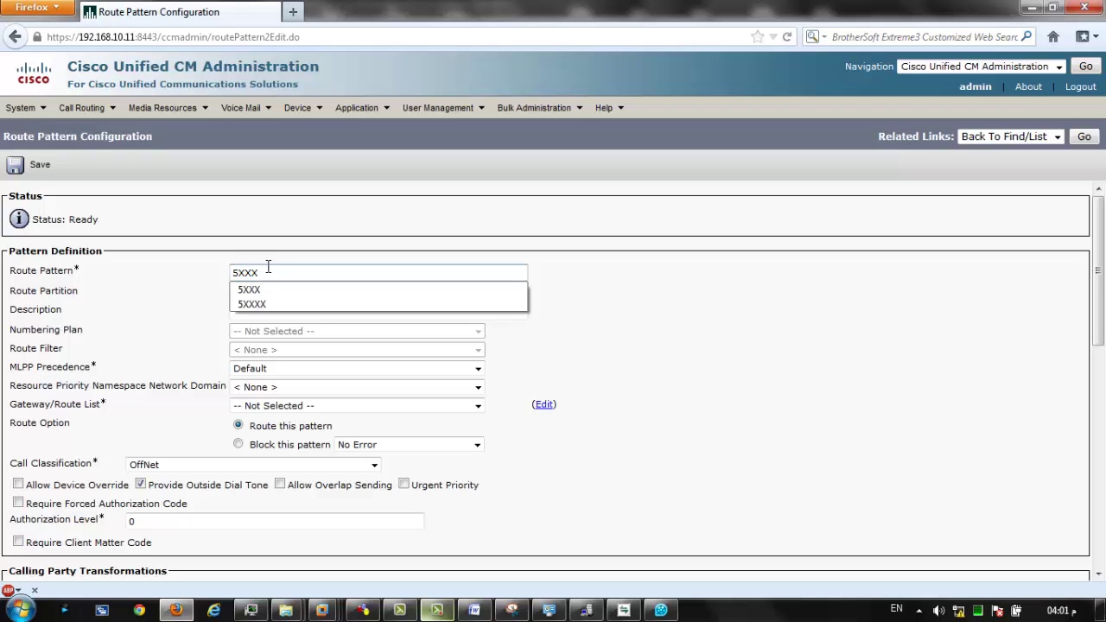
pyautogui.moveTo(264, 273); pyautogui.dragTo(237, 273)
pyautogui.press('BackSpace')
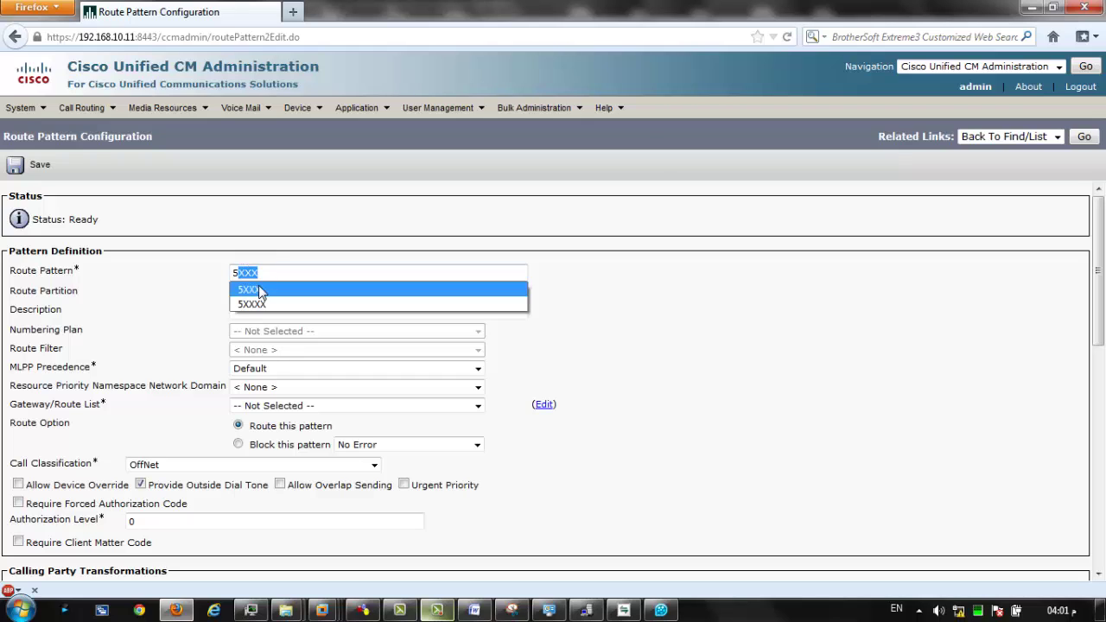
pyautogui.write('0')
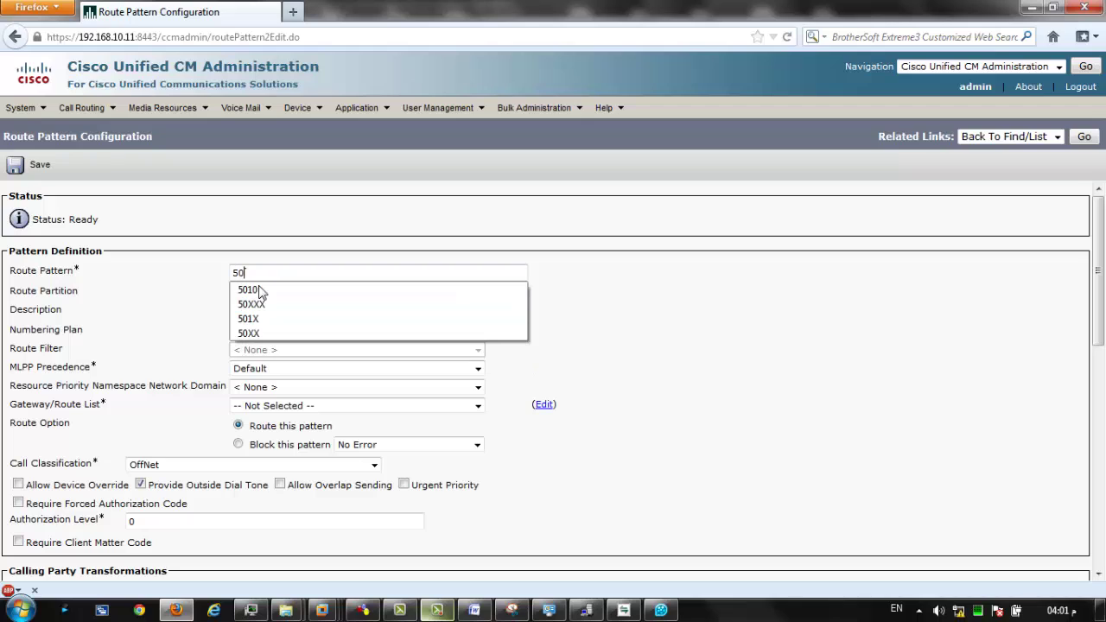
pyautogui.write('[')
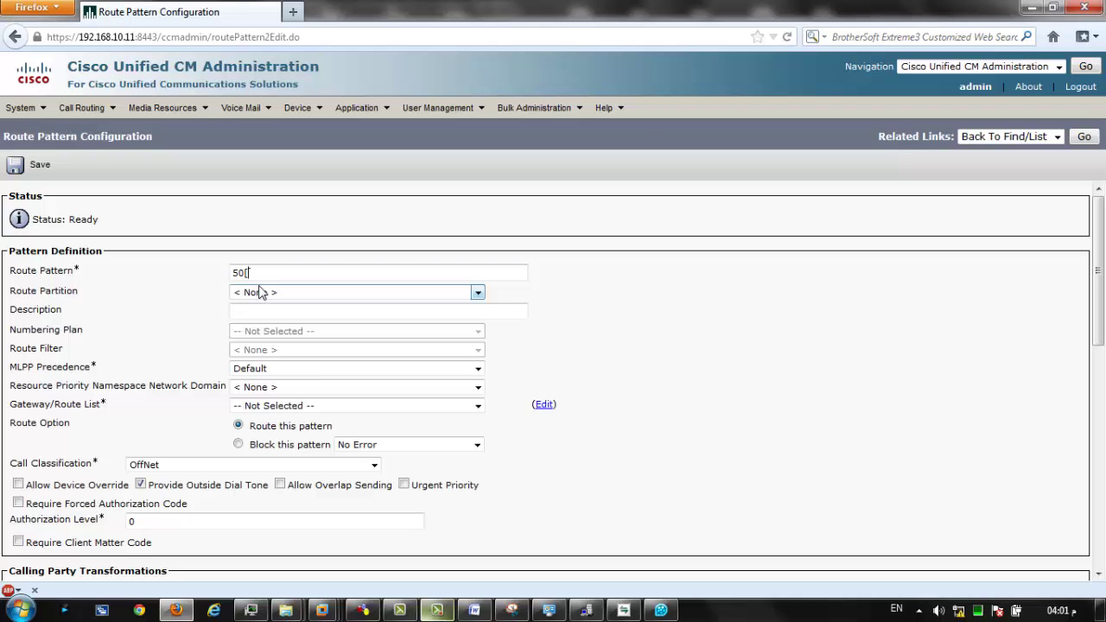
pyautogui.write('0-1]x')
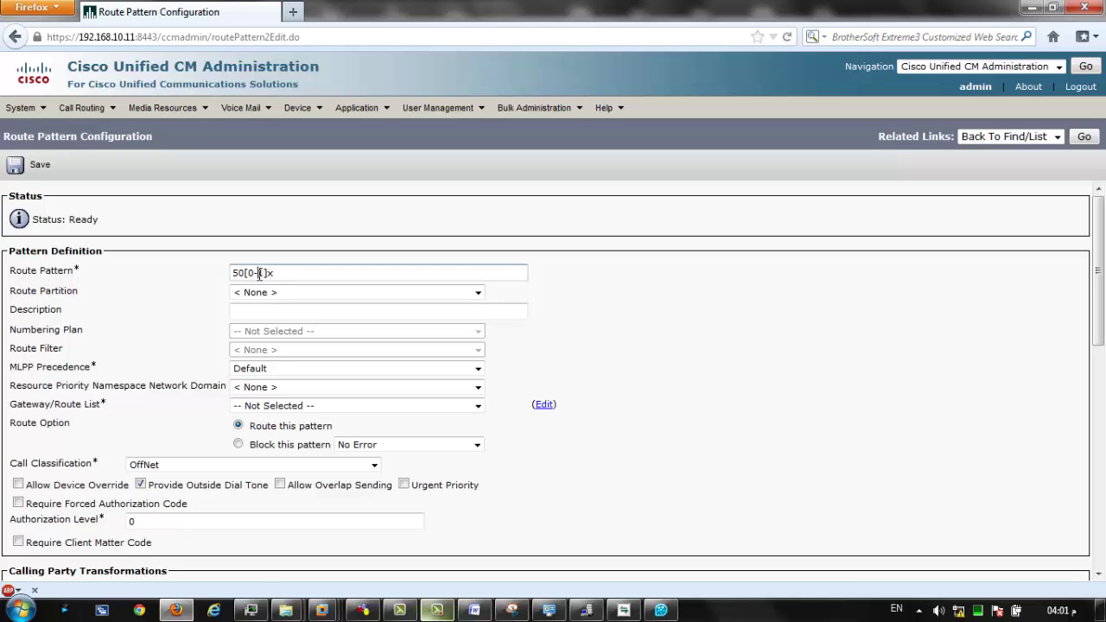
# Edit the bracketed range so the pattern reads 50[1]x.
pyautogui.doubleClick(259, 273)
pyautogui.moveTo(269, 274); pyautogui.dragTo(264, 273)
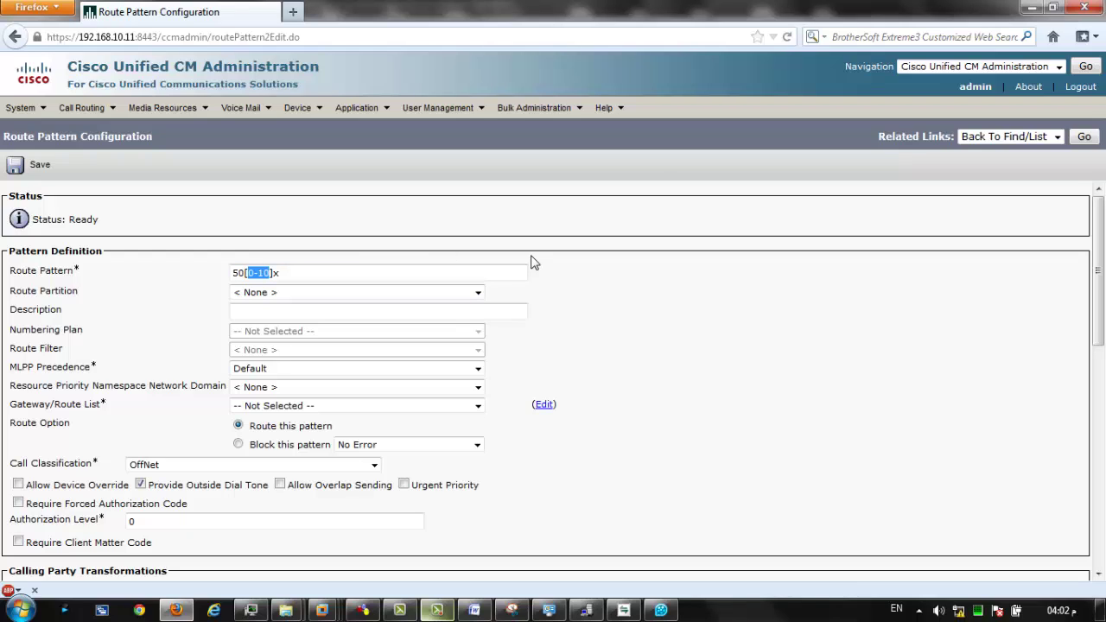
pyautogui.write('1')
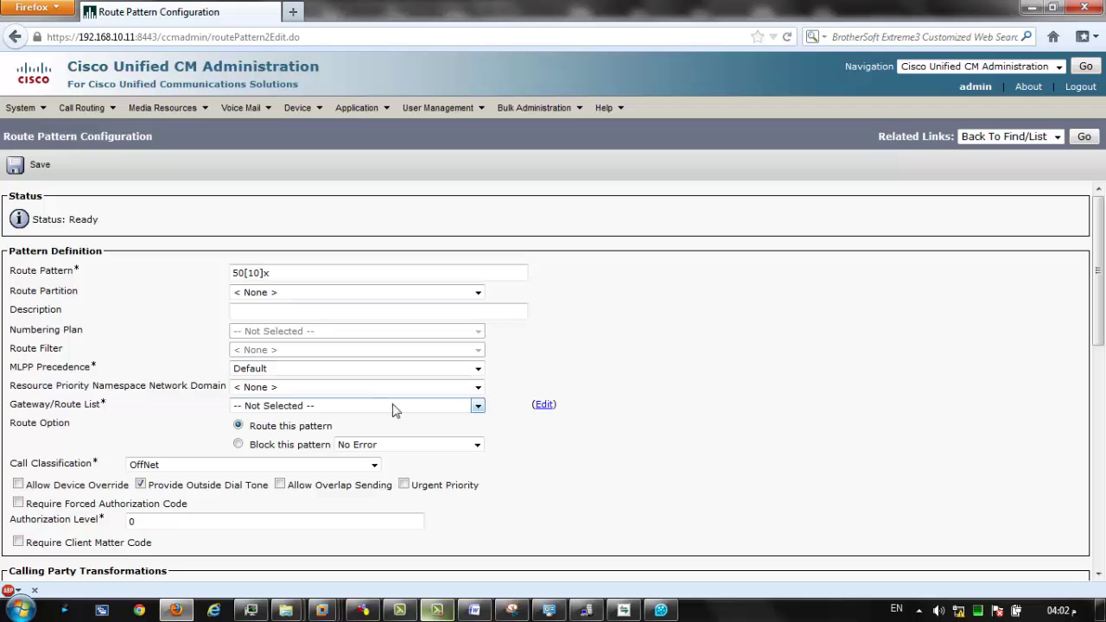
pyautogui.moveTo(264, 273); pyautogui.dragTo(258, 274)
pyautogui.click(234, 283)
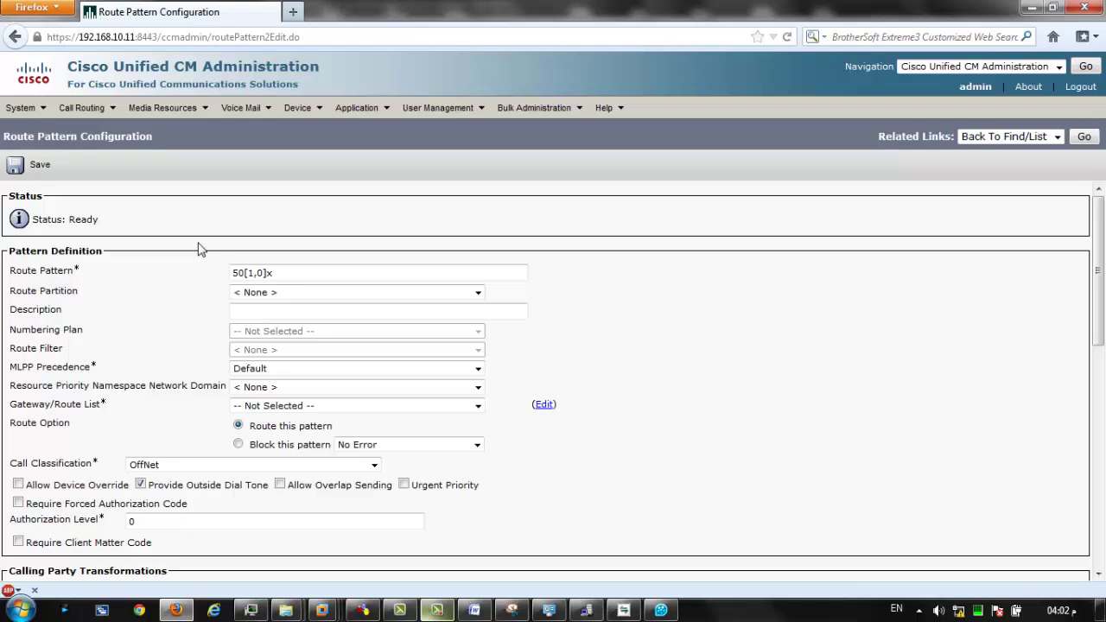
pyautogui.hotkey('shift', 'Left')
pyautogui.hotkey('shift', 'Left')
pyautogui.press('BackSpace')
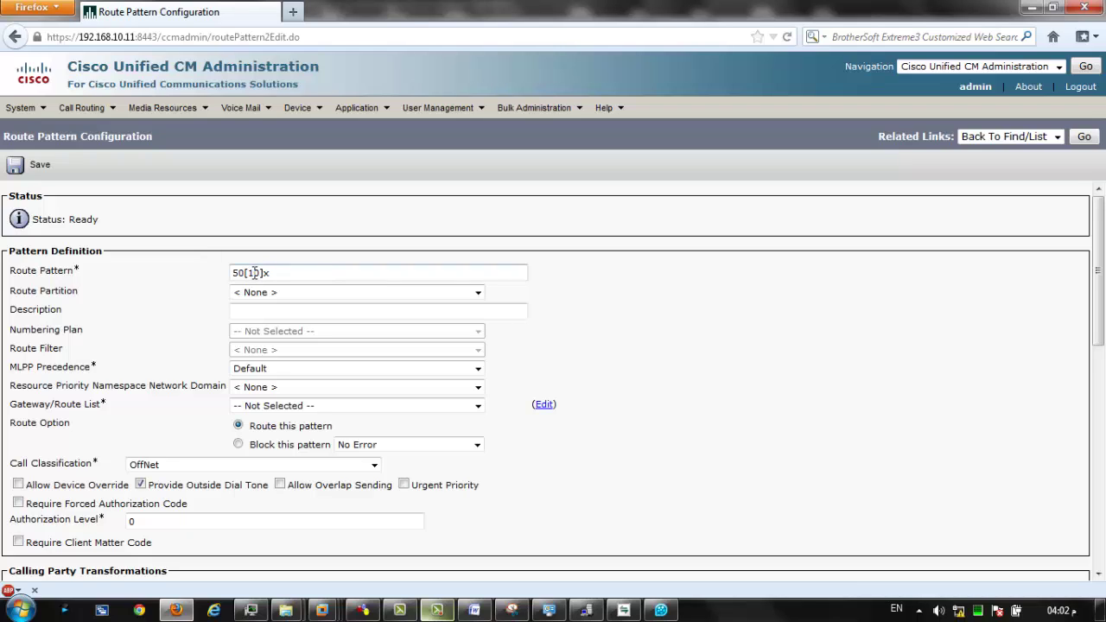
# Replace everything after the leading 5 with XXX so the pattern reads 5XXX.
pyautogui.moveTo(247, 273); pyautogui.dragTo(259, 273)
pyautogui.moveTo(260, 273); pyautogui.dragTo(243, 293)
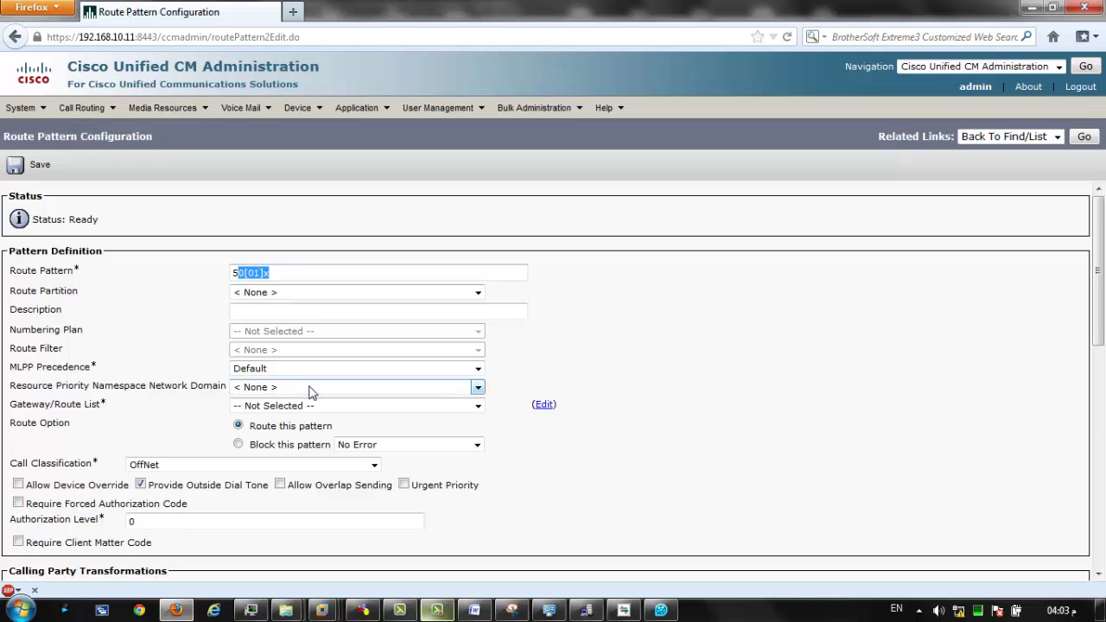
pyautogui.write('XXX')
pyautogui.click(143, 318)
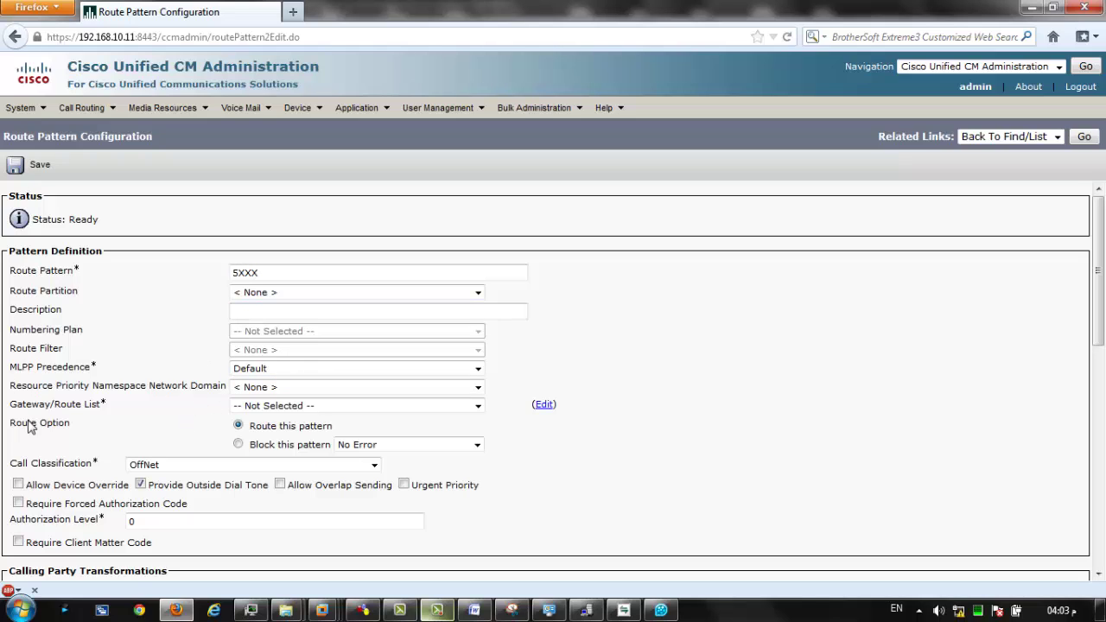
# Point pattern 5XXX at the 'Route to 5xxx' route list with OnNet call classification.
pyautogui.click(257, 412)
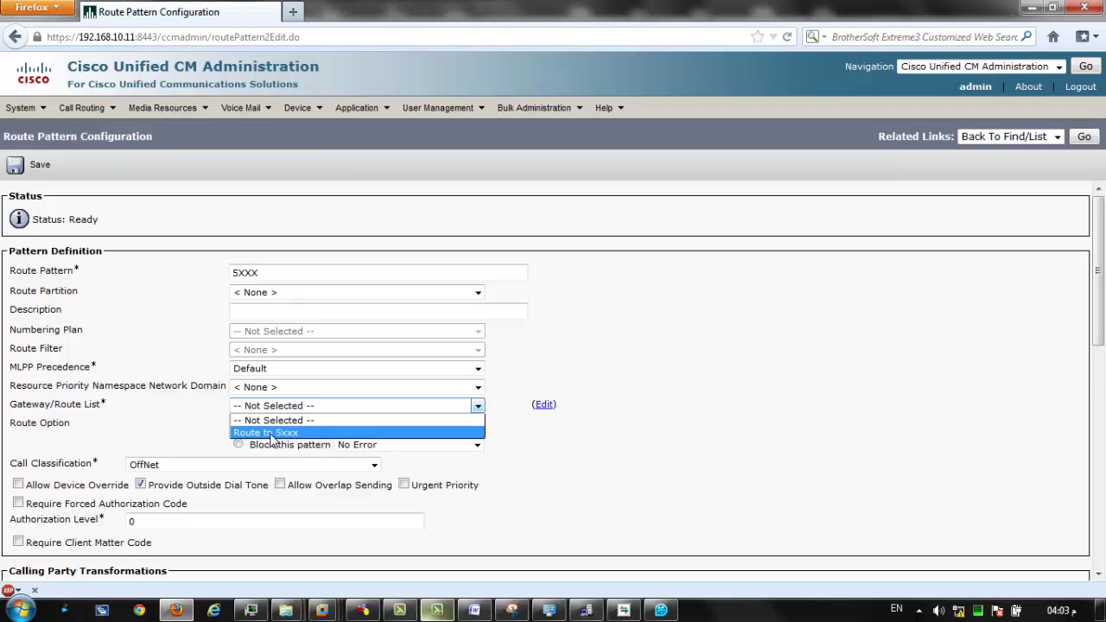
pyautogui.click(270, 433)
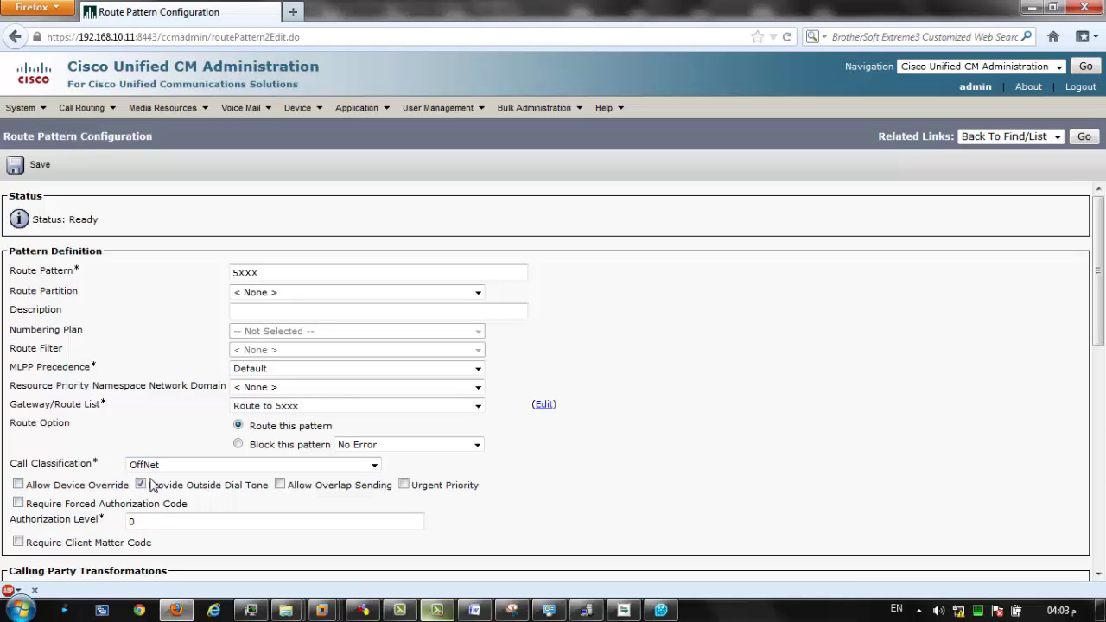
pyautogui.click(171, 468)
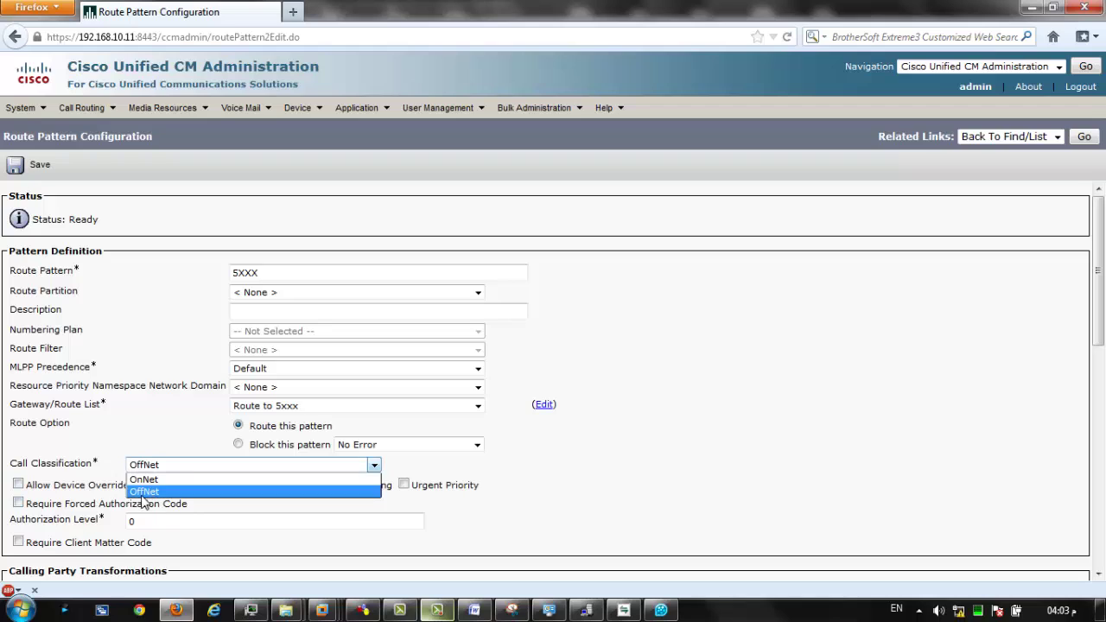
pyautogui.click(144, 490)
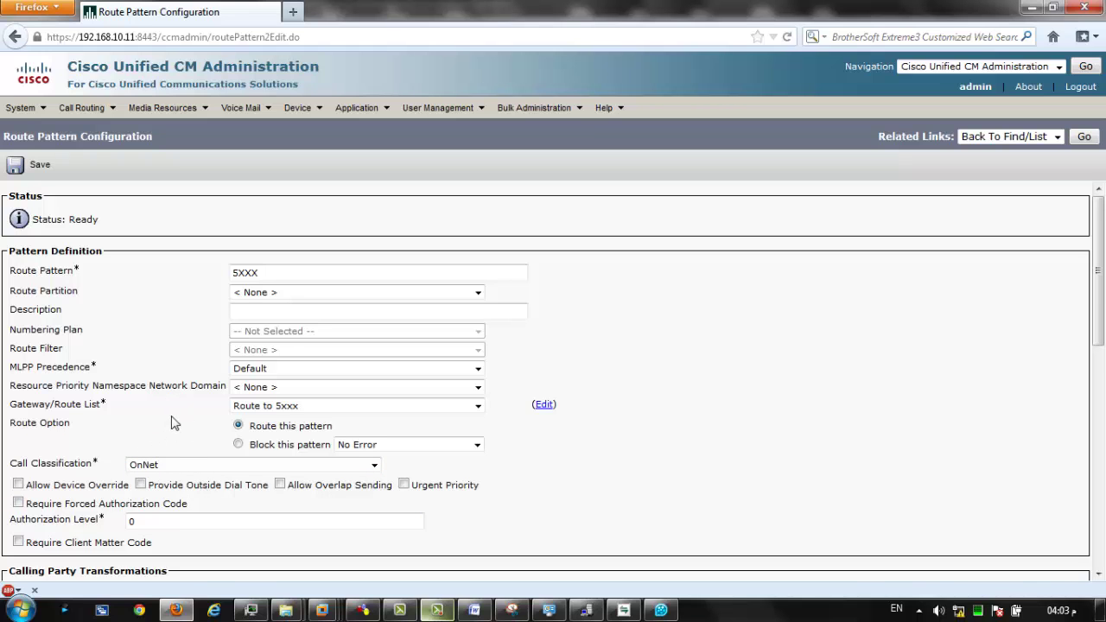
pyautogui.scroll(-10, 171, 422)
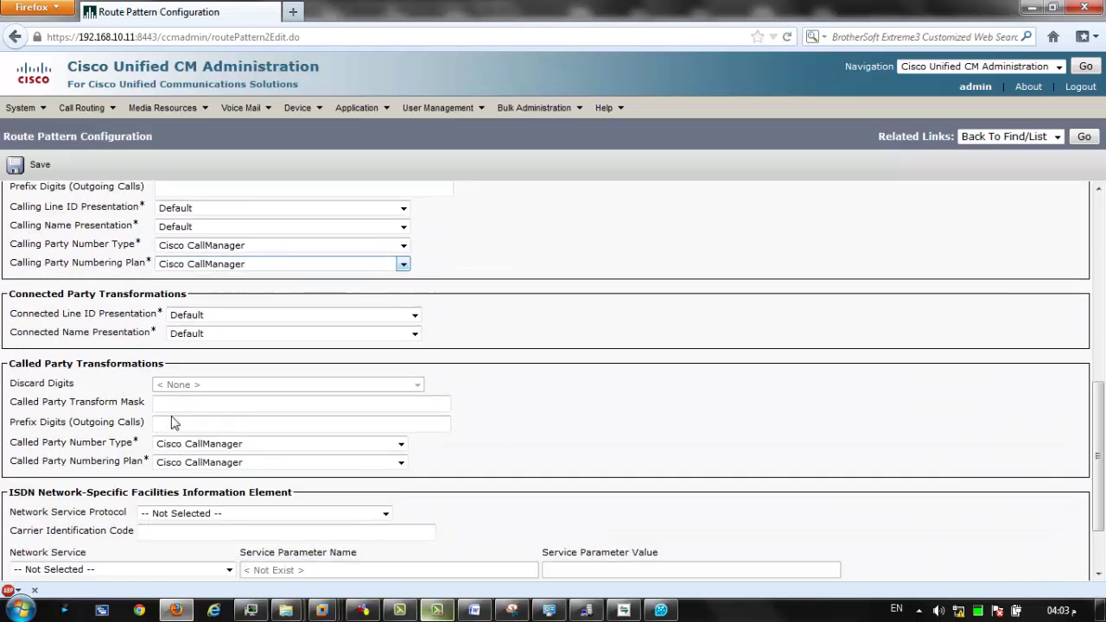
pyautogui.scroll(10, 171, 423)
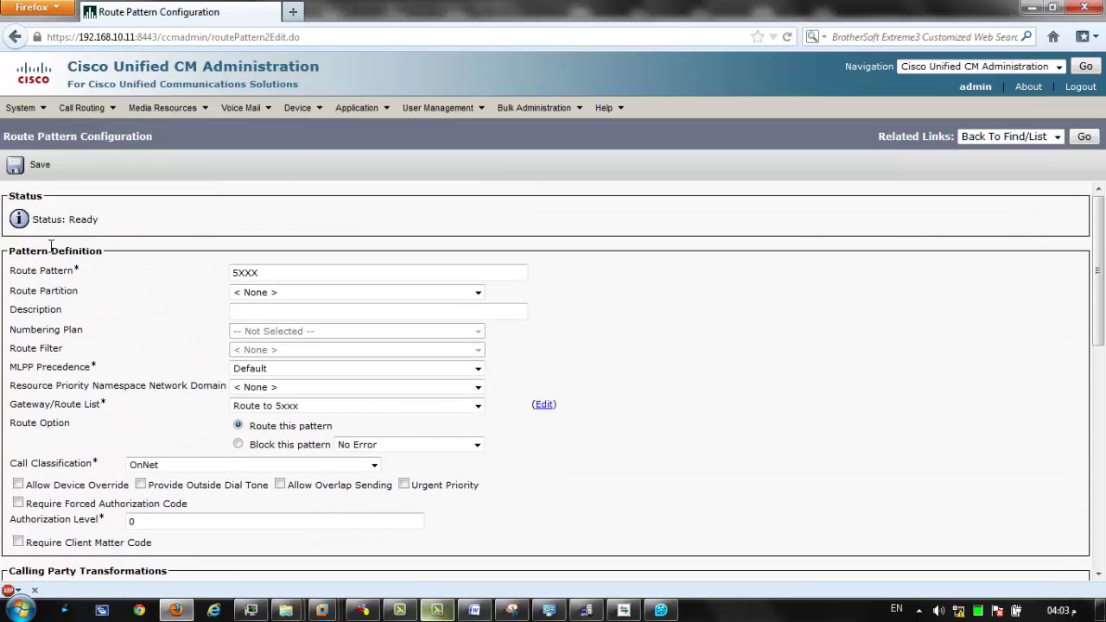
# Save route pattern 5XXX, accepting the authorization code alerts, then minimize Firefox.
pyautogui.click(37, 178)
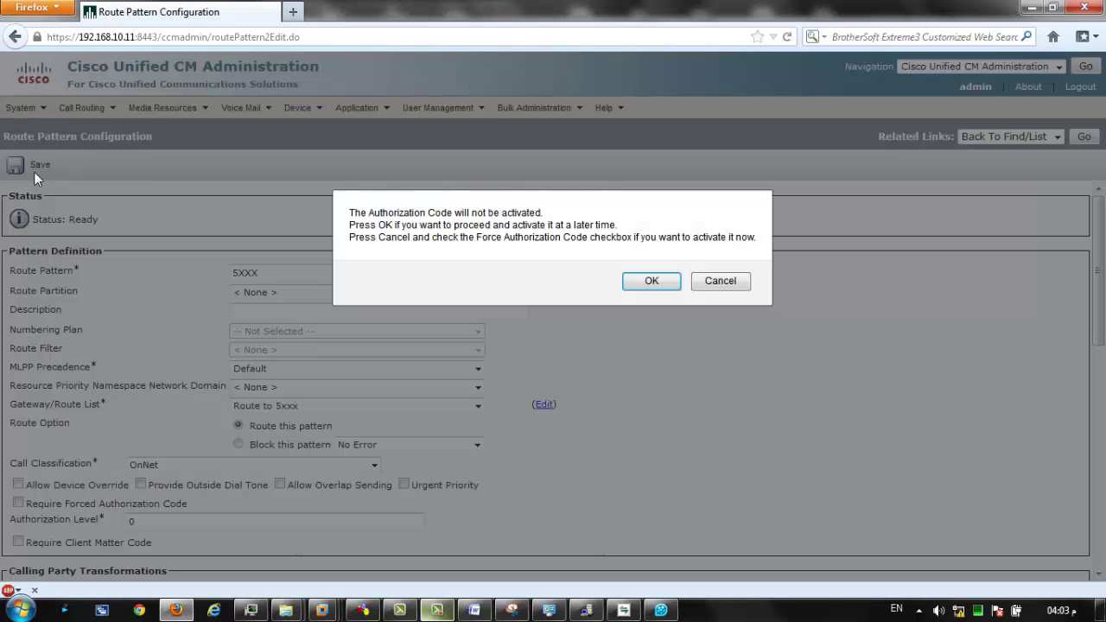
pyautogui.click(651, 283)
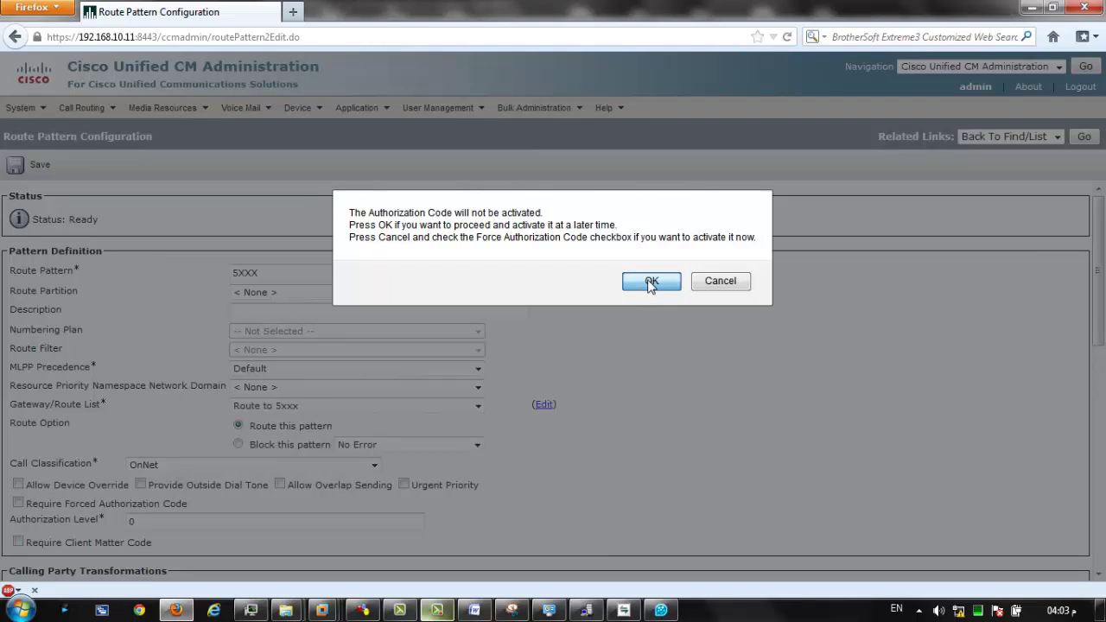
pyautogui.click(720, 281)
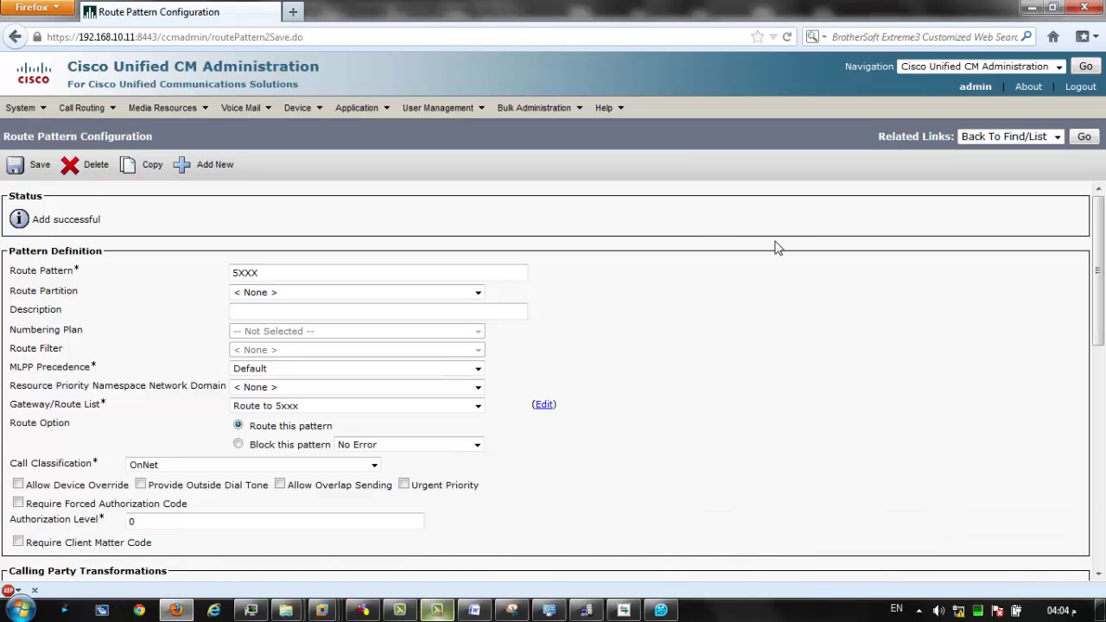
pyautogui.click(1032, 7)
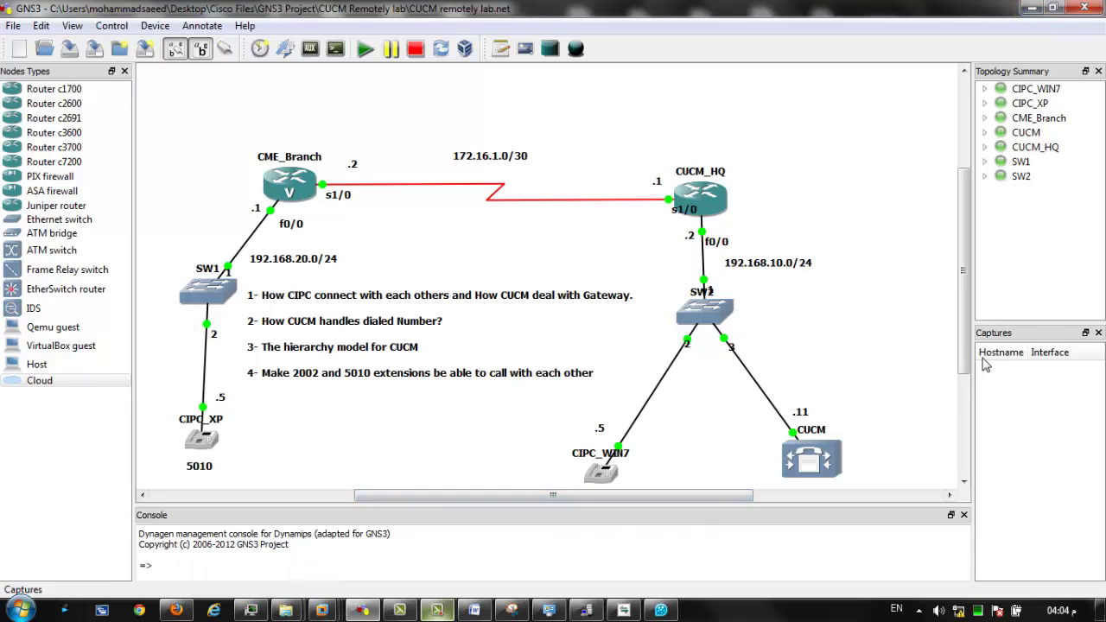
# Check the topology and the CME_Branch router console, then minimize the console.
pyautogui.scroll(-2, 898, 394)
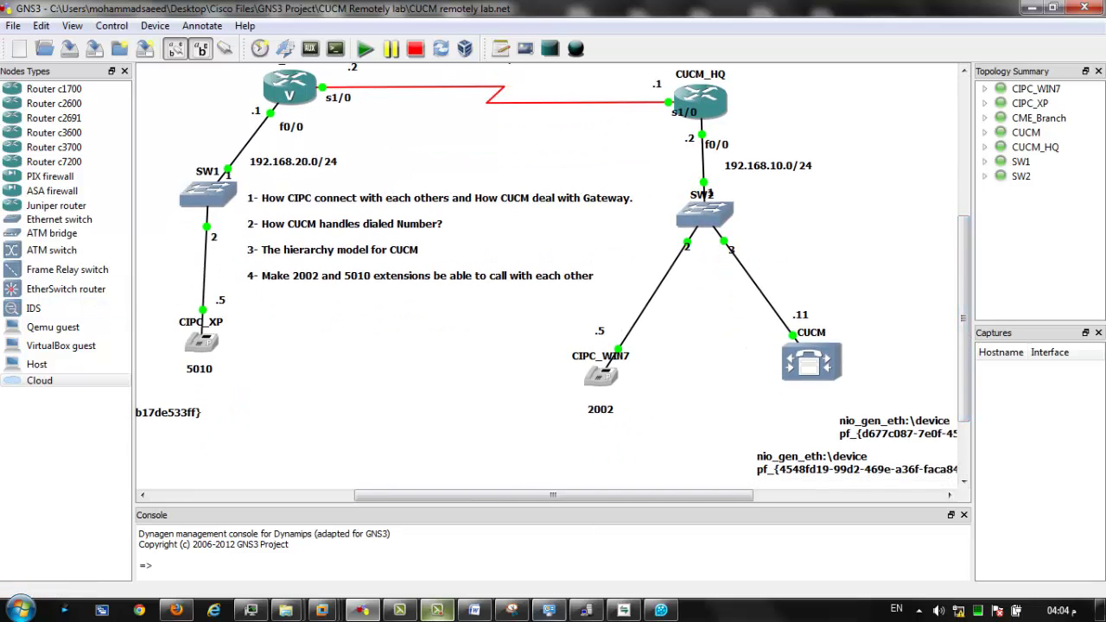
pyautogui.click(623, 610)
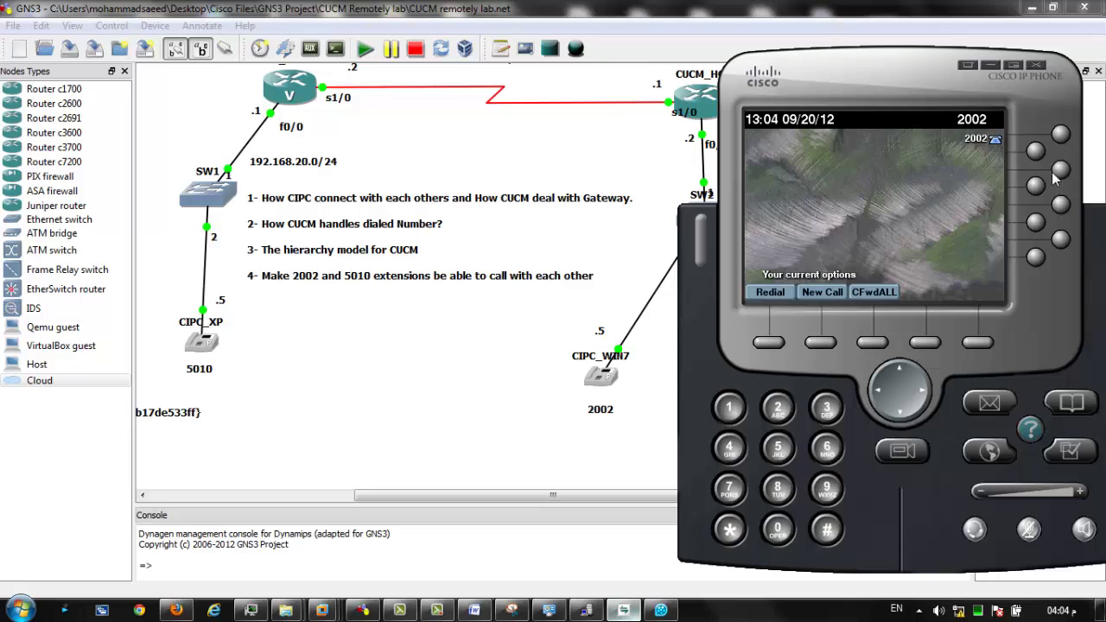
pyautogui.click(344, 429)
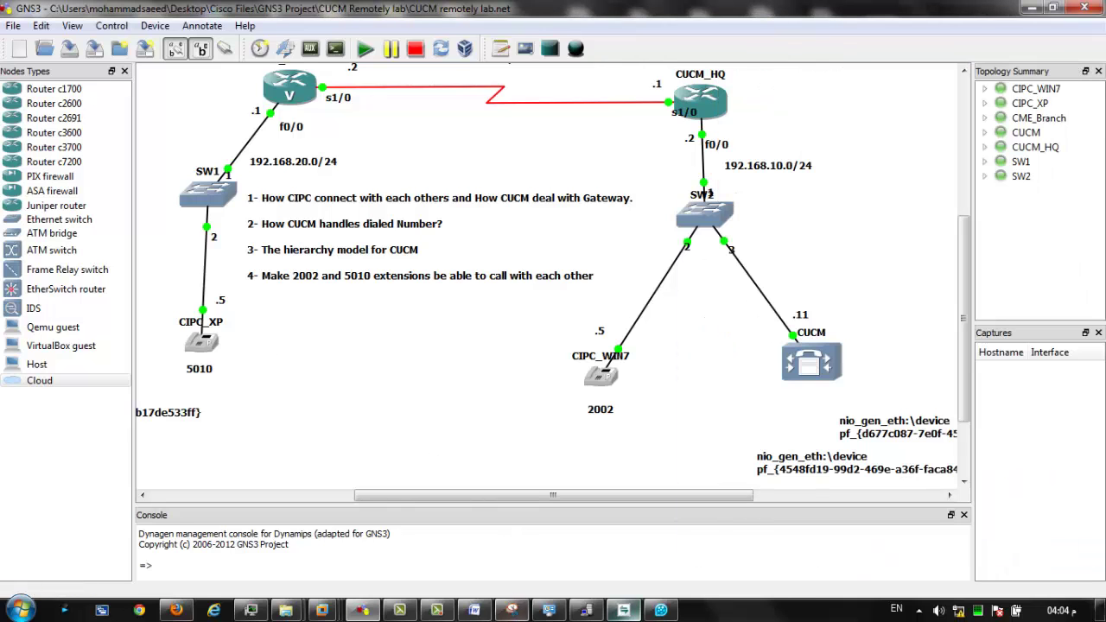
pyautogui.click(586, 611)
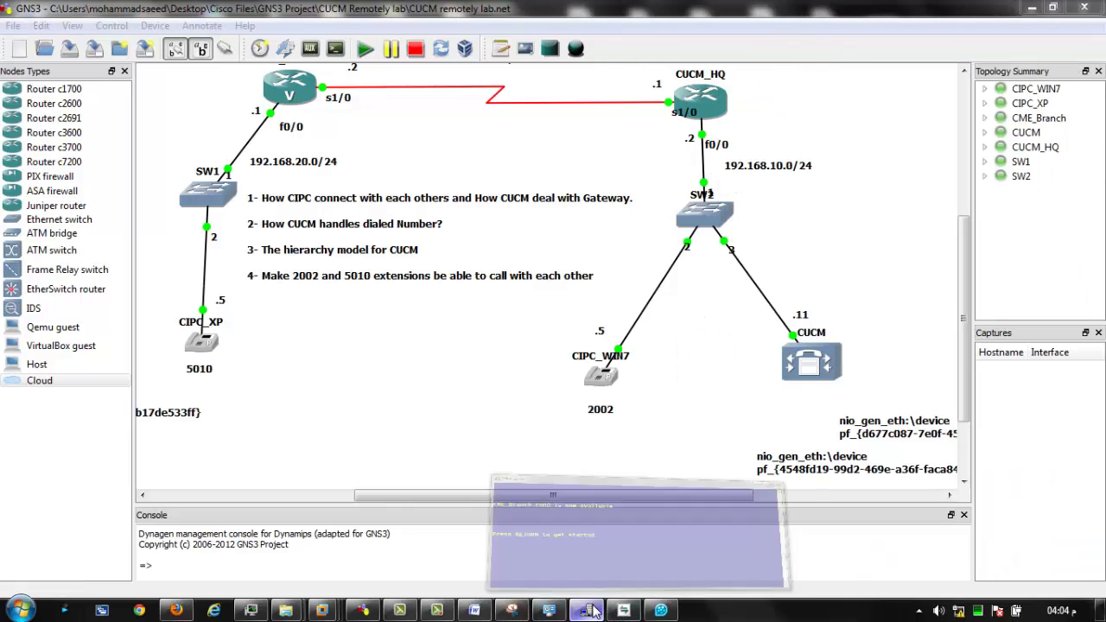
pyautogui.click(661, 537)
pyautogui.click(1042, 247)
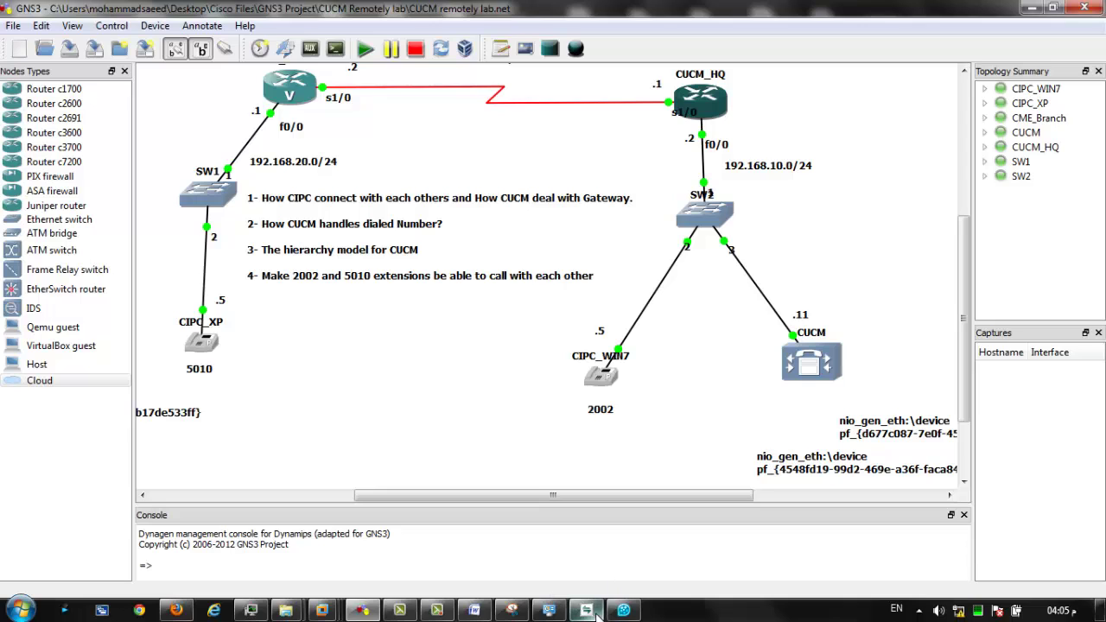
# Close the QQPlayer and Control Panel windows and bring the 2002 softphone forward.
pyautogui.click(623, 610)
pyautogui.moveTo(624, 561); pyautogui.dragTo(586, 528)
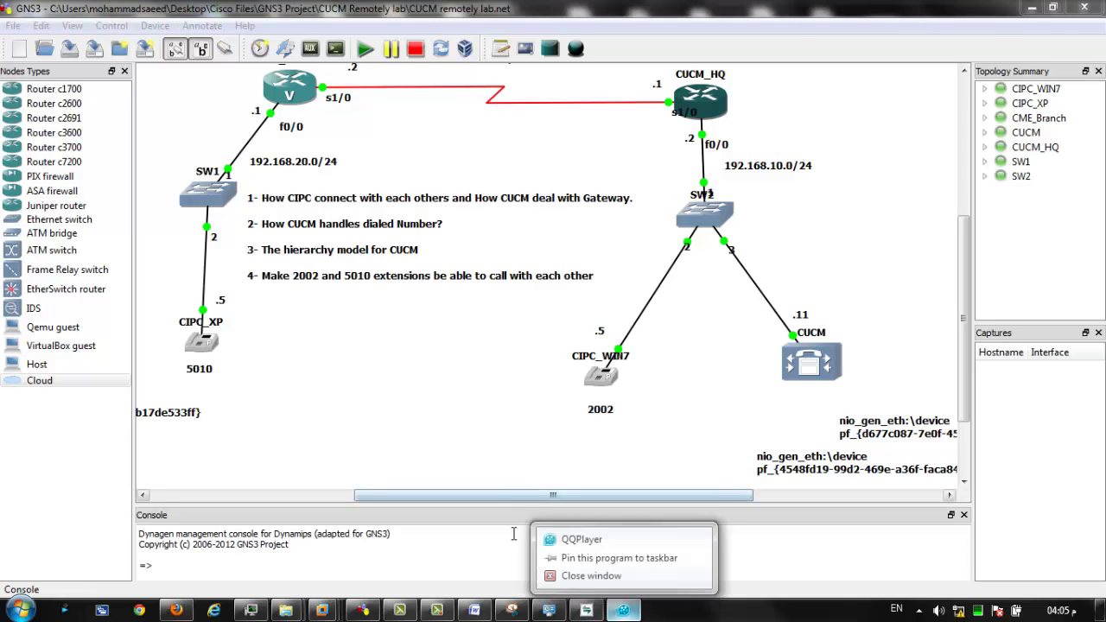
pyautogui.click(582, 570)
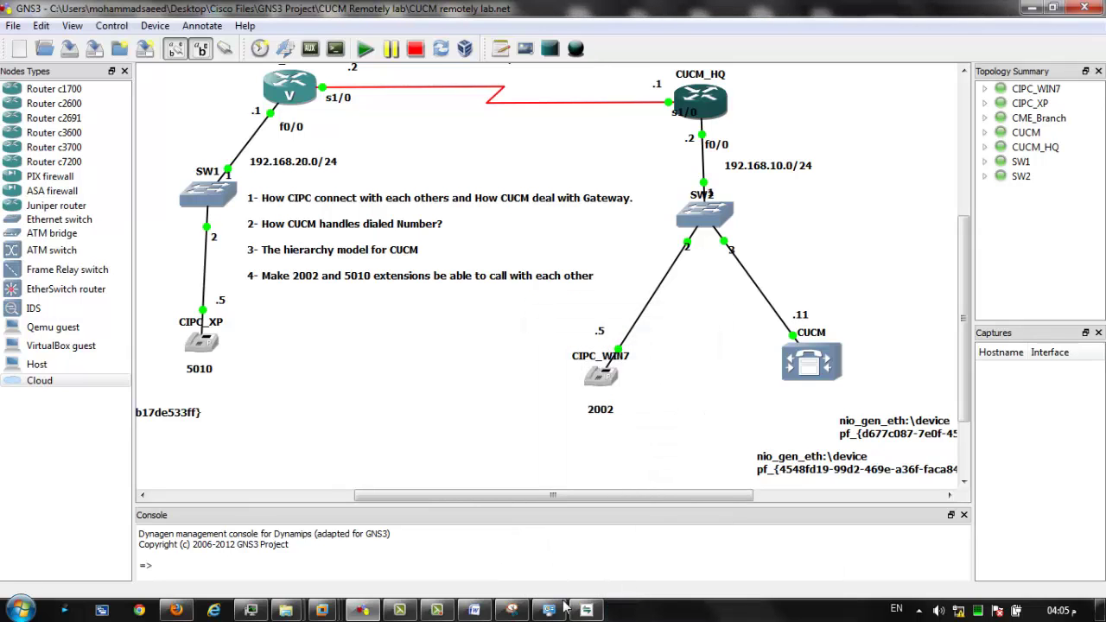
pyautogui.moveTo(553, 610); pyautogui.dragTo(550, 596)
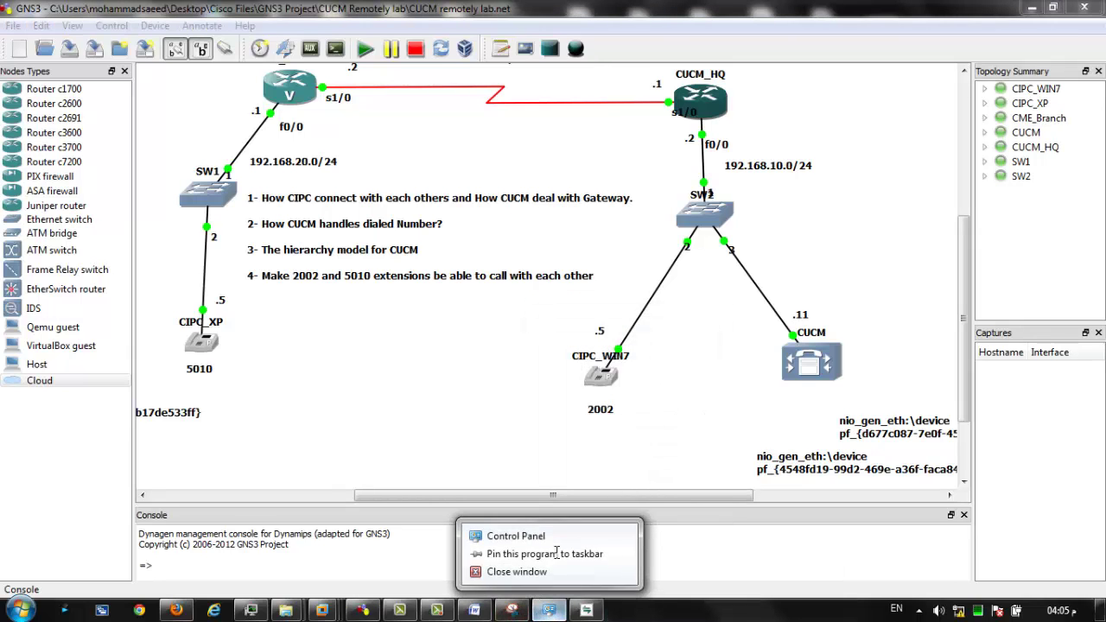
pyautogui.click(543, 572)
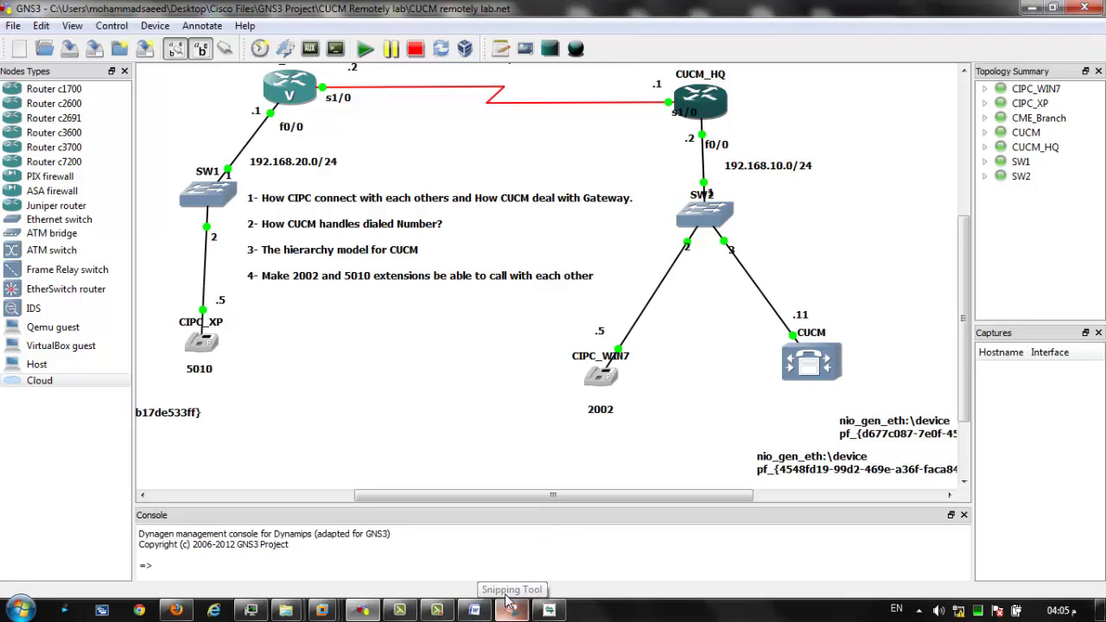
pyautogui.click(549, 610)
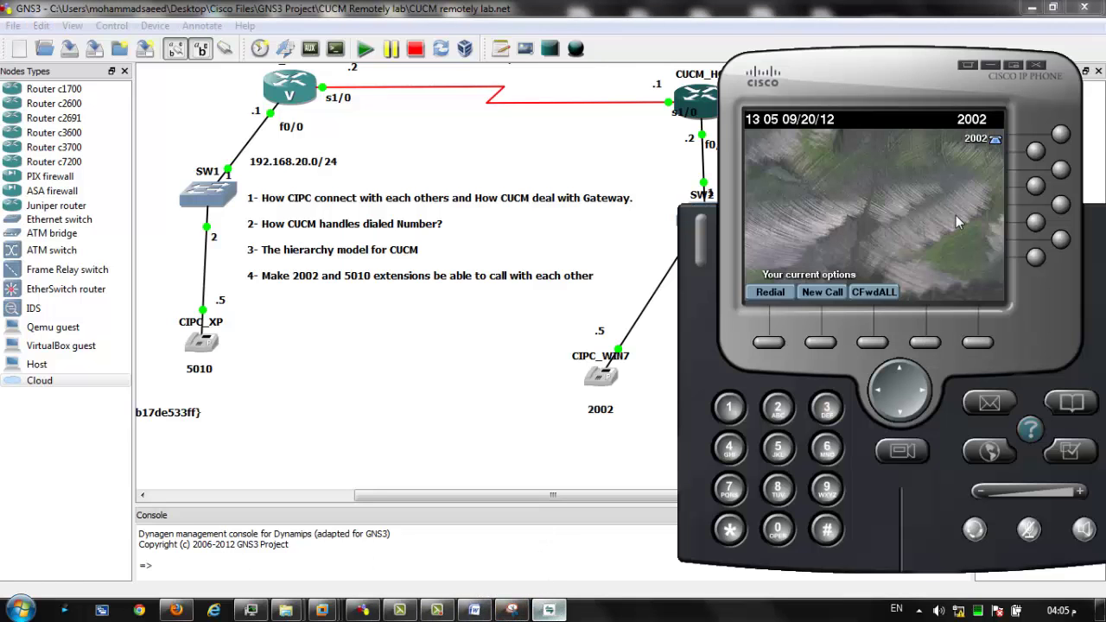
# Dial 5010 from extension 2002 and view the incoming call on the VM's 5010 phone.
pyautogui.click(1063, 135)
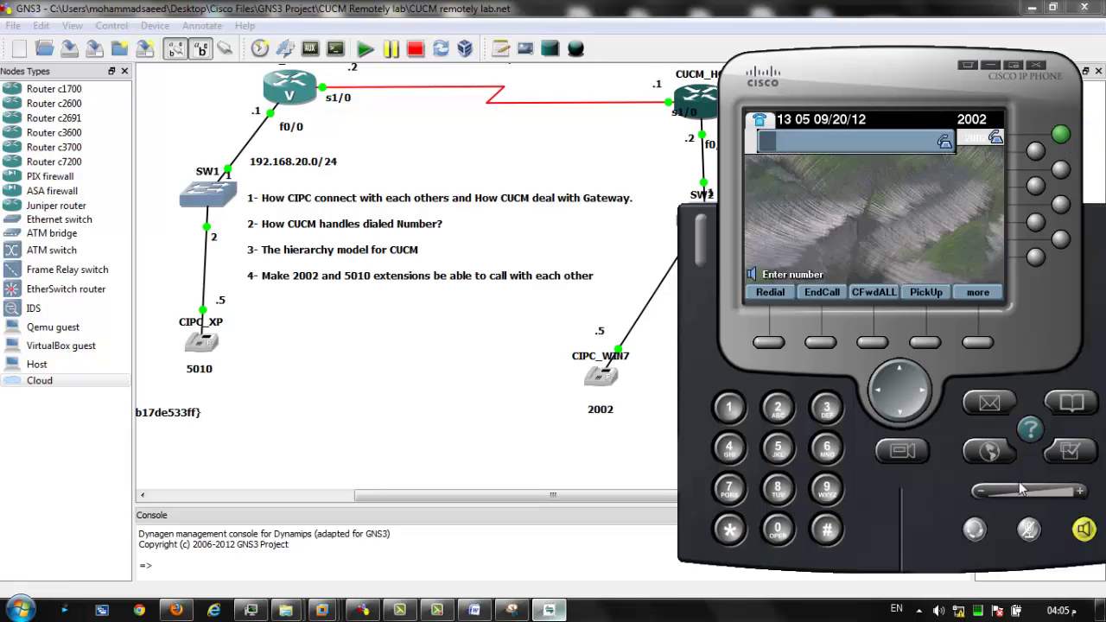
pyautogui.write('5010')
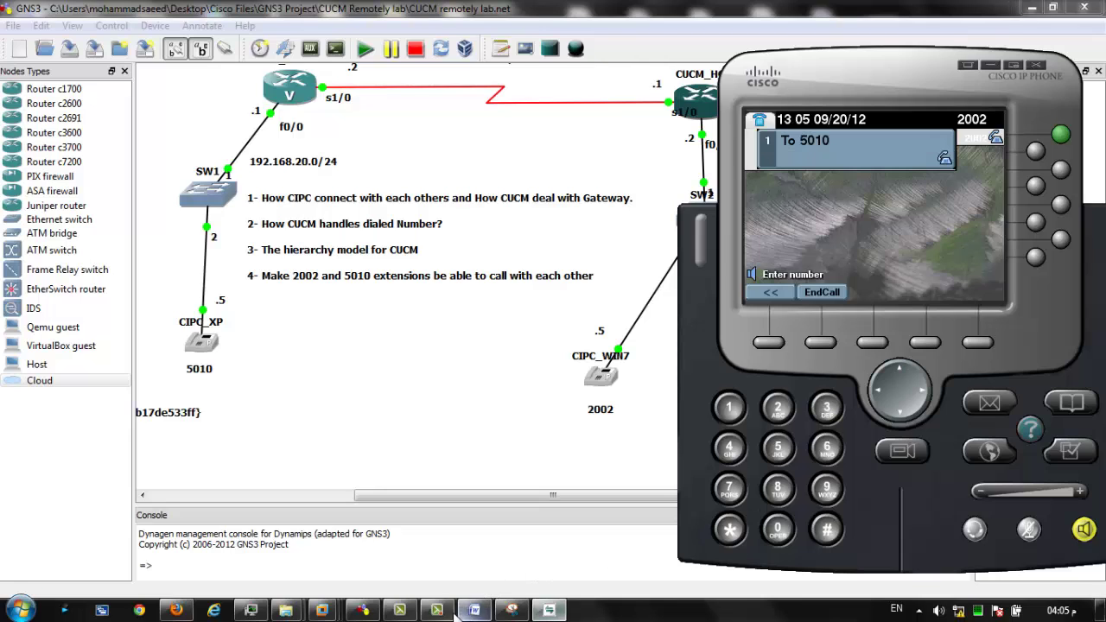
pyautogui.moveTo(398, 611)
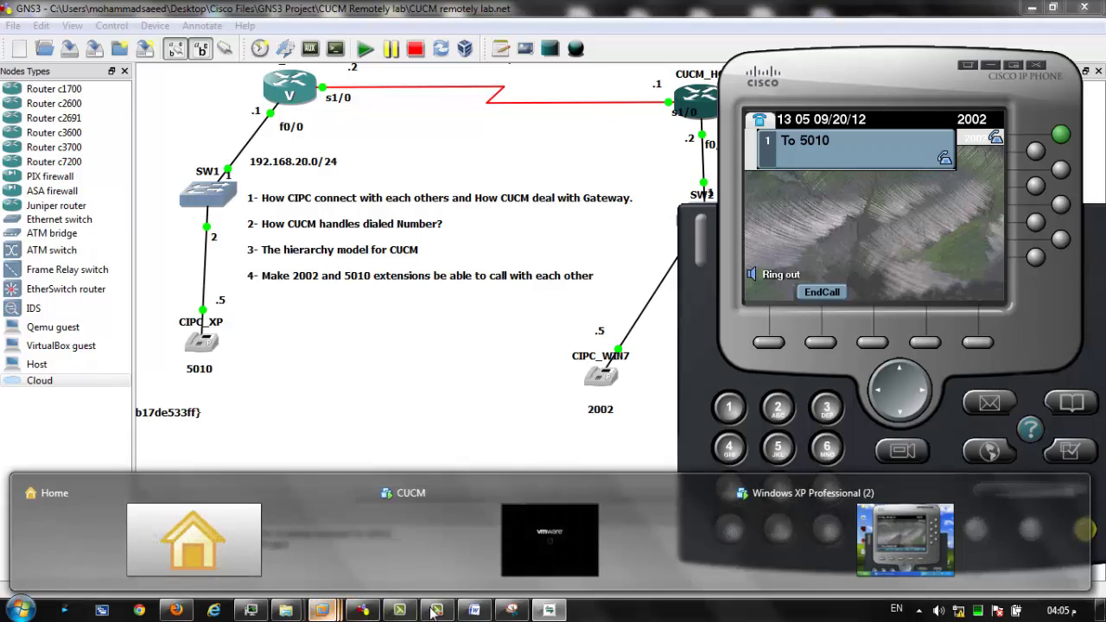
pyautogui.click(840, 563)
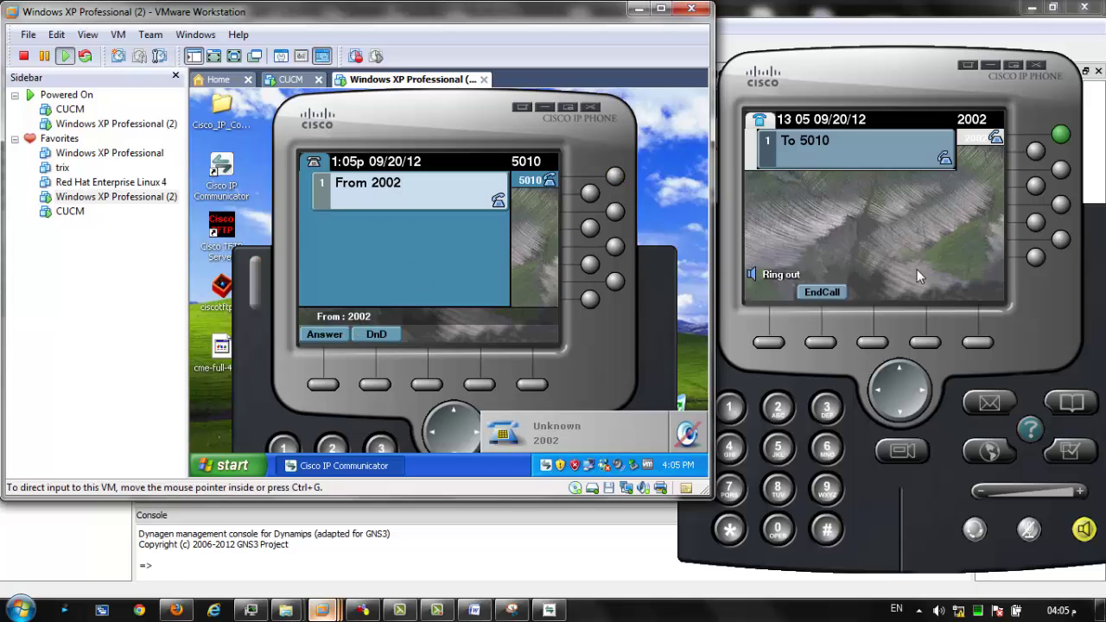
# End the call on 2002, take 5010 off-hook and hang up, then minimize VMware.
pyautogui.click(829, 294)
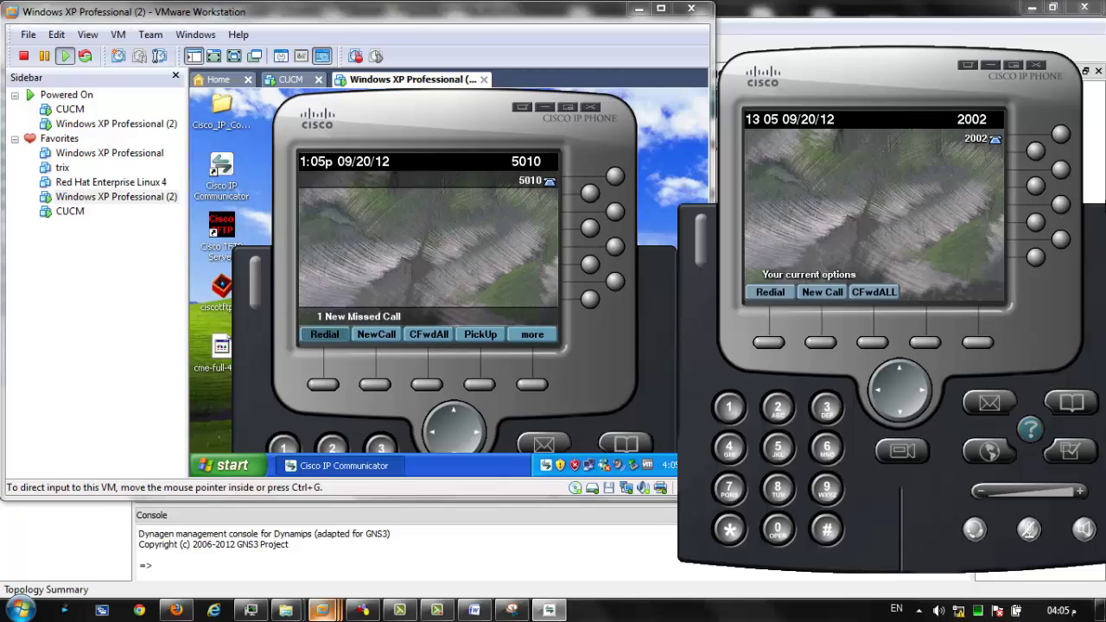
pyautogui.click(570, 201)
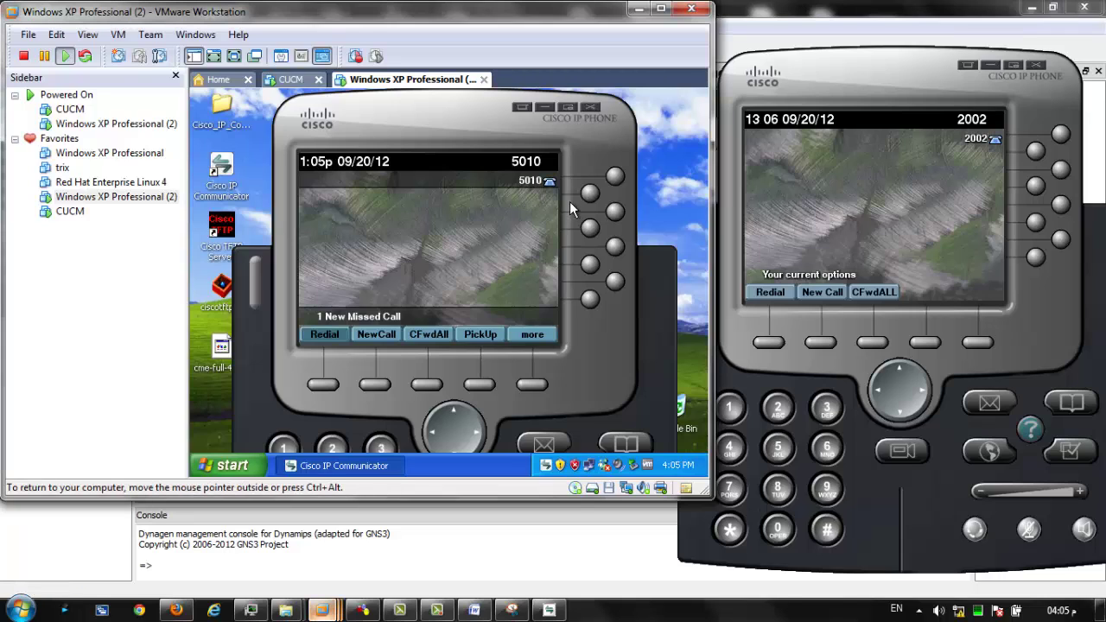
pyautogui.click(611, 177)
pyautogui.write('2002')
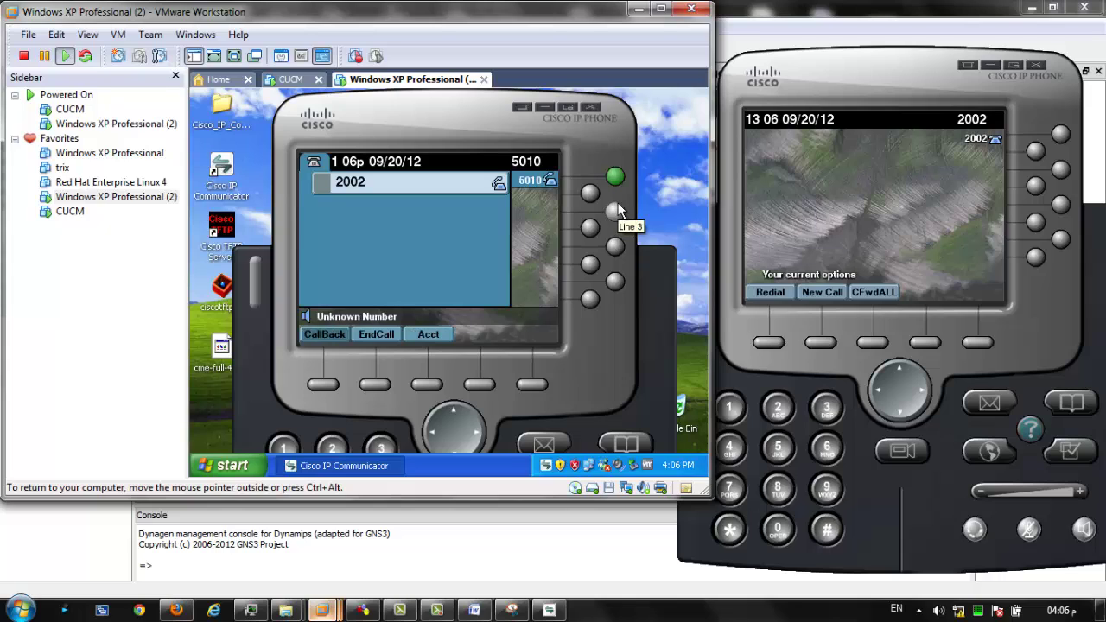
pyautogui.click(615, 178)
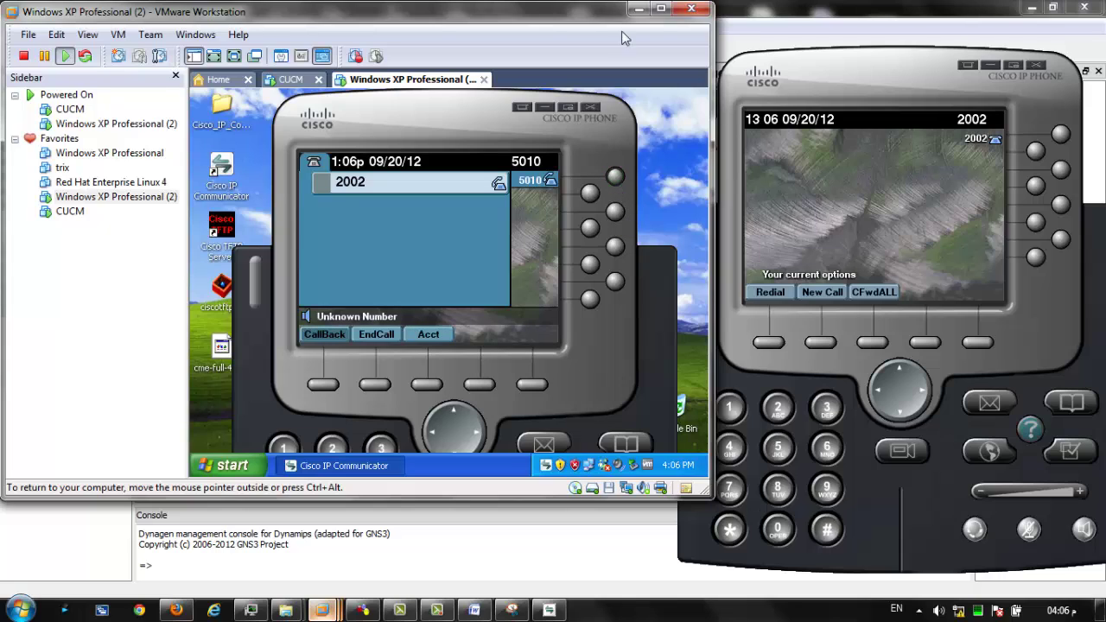
pyautogui.click(636, 9)
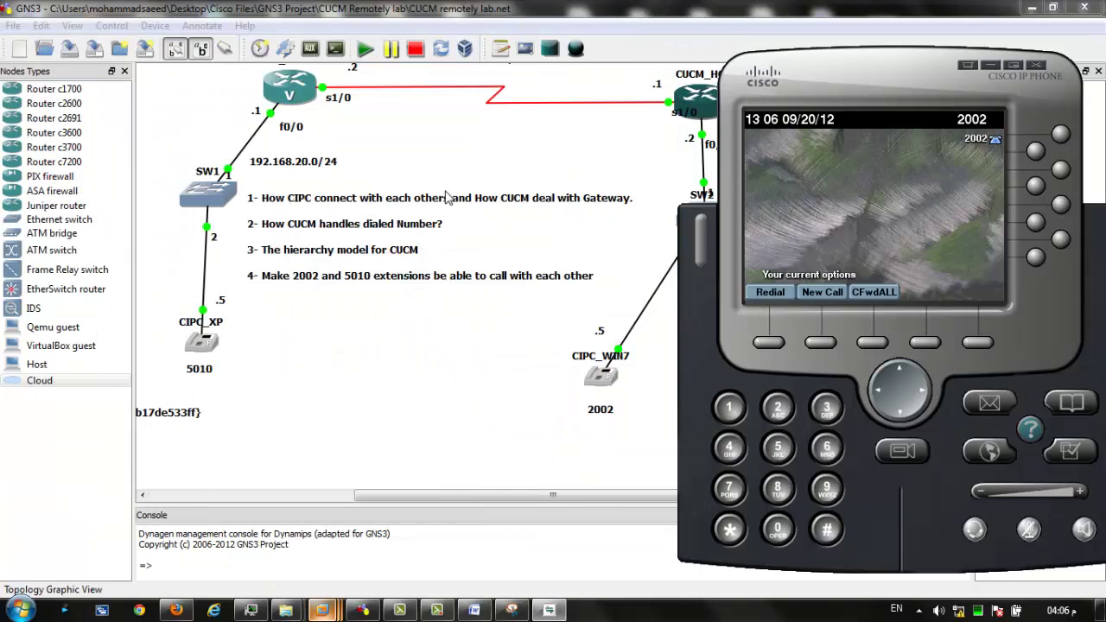